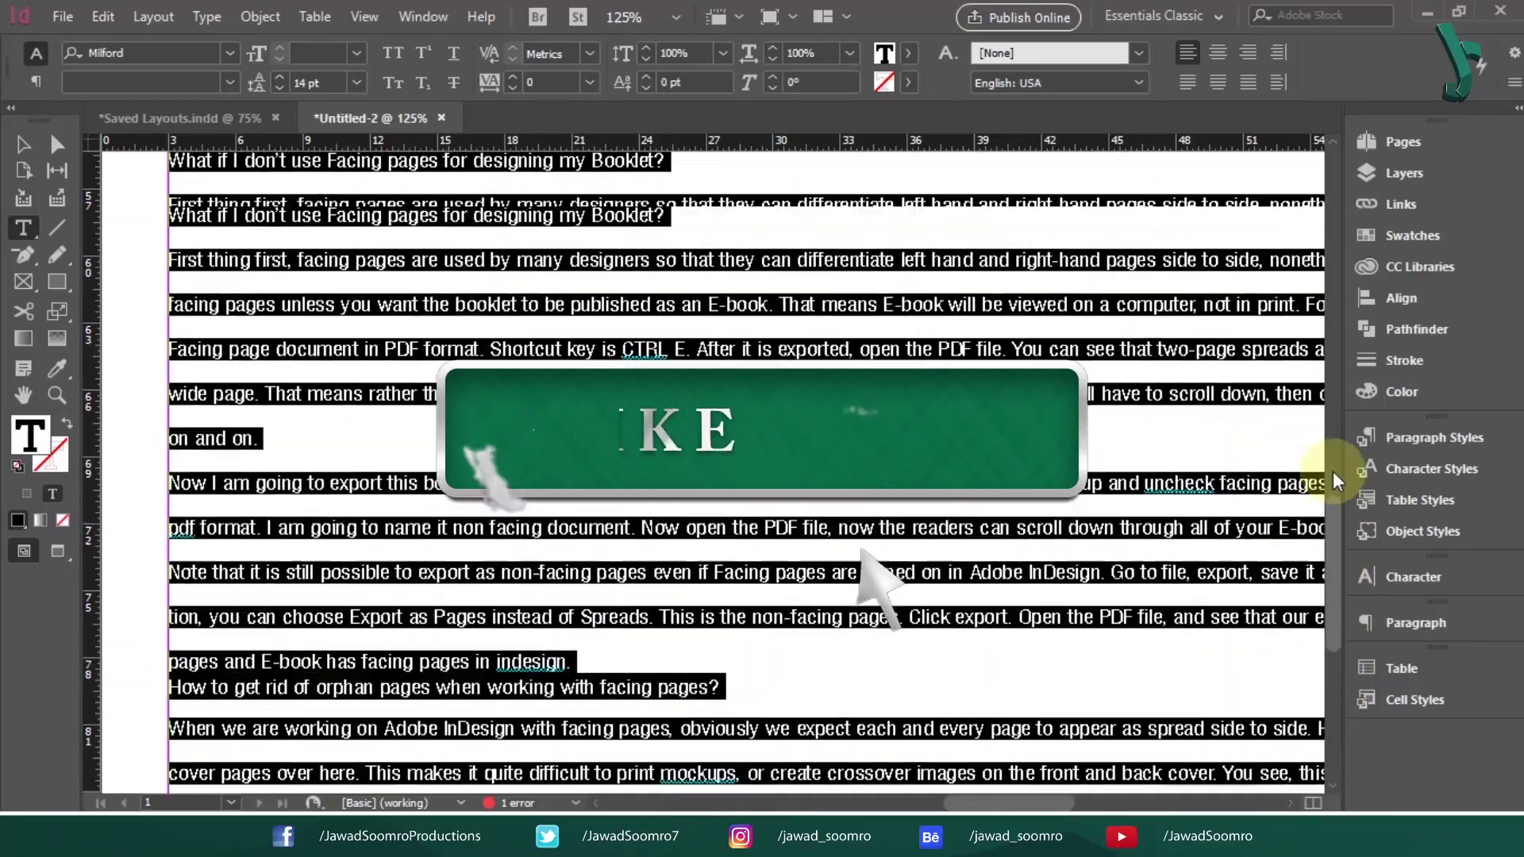
# Insert blank lines above the section headings, including "How can I change non-facing pages" and "What if I don't use Facing pages".
pyautogui.click(989, 475)
pyautogui.press('Return')
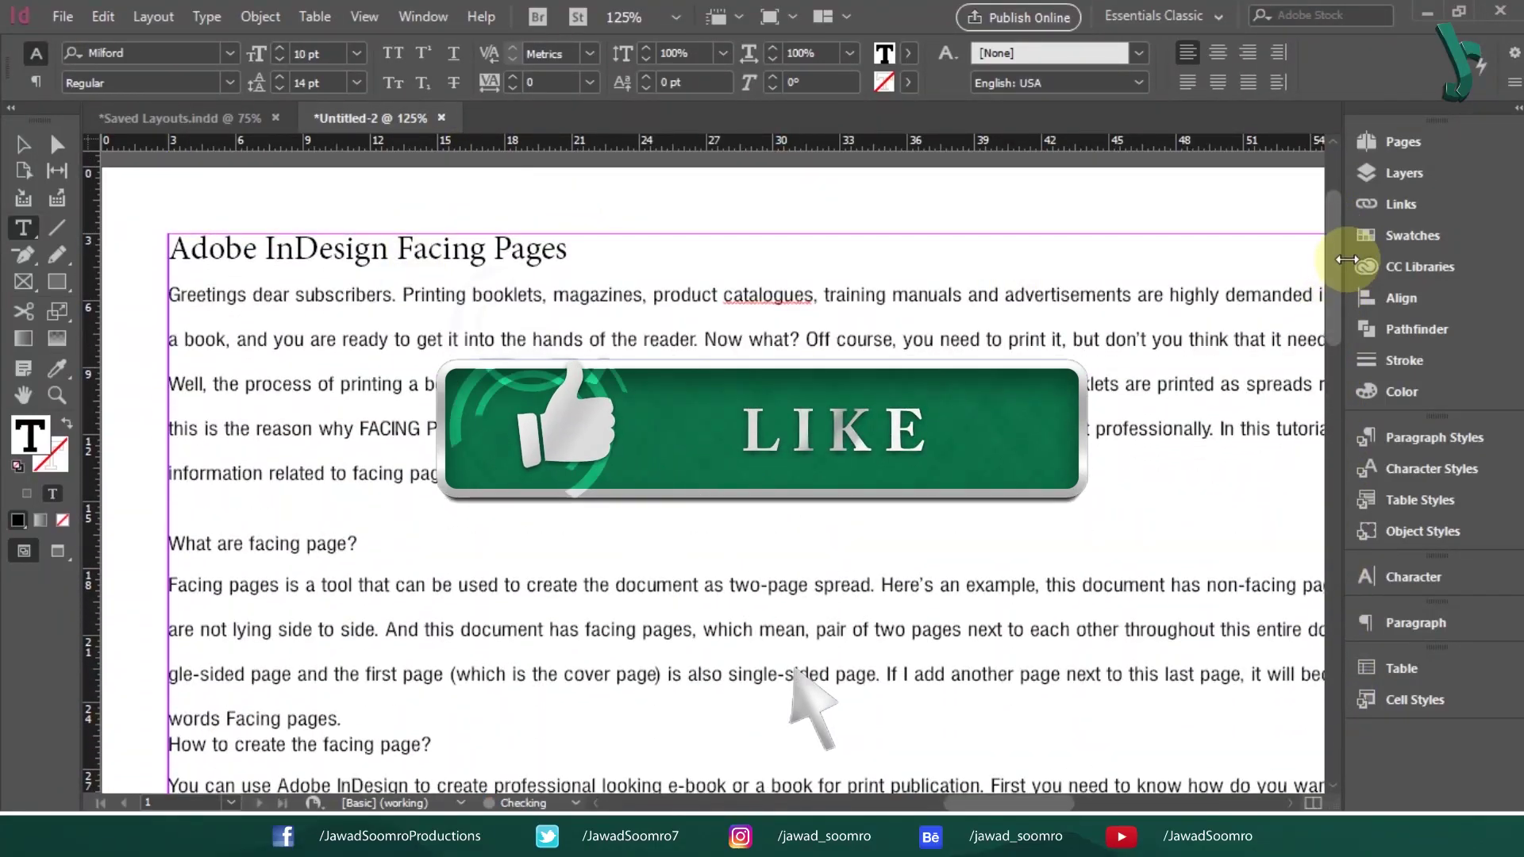
pyautogui.click(384, 535)
pyautogui.press('Return')
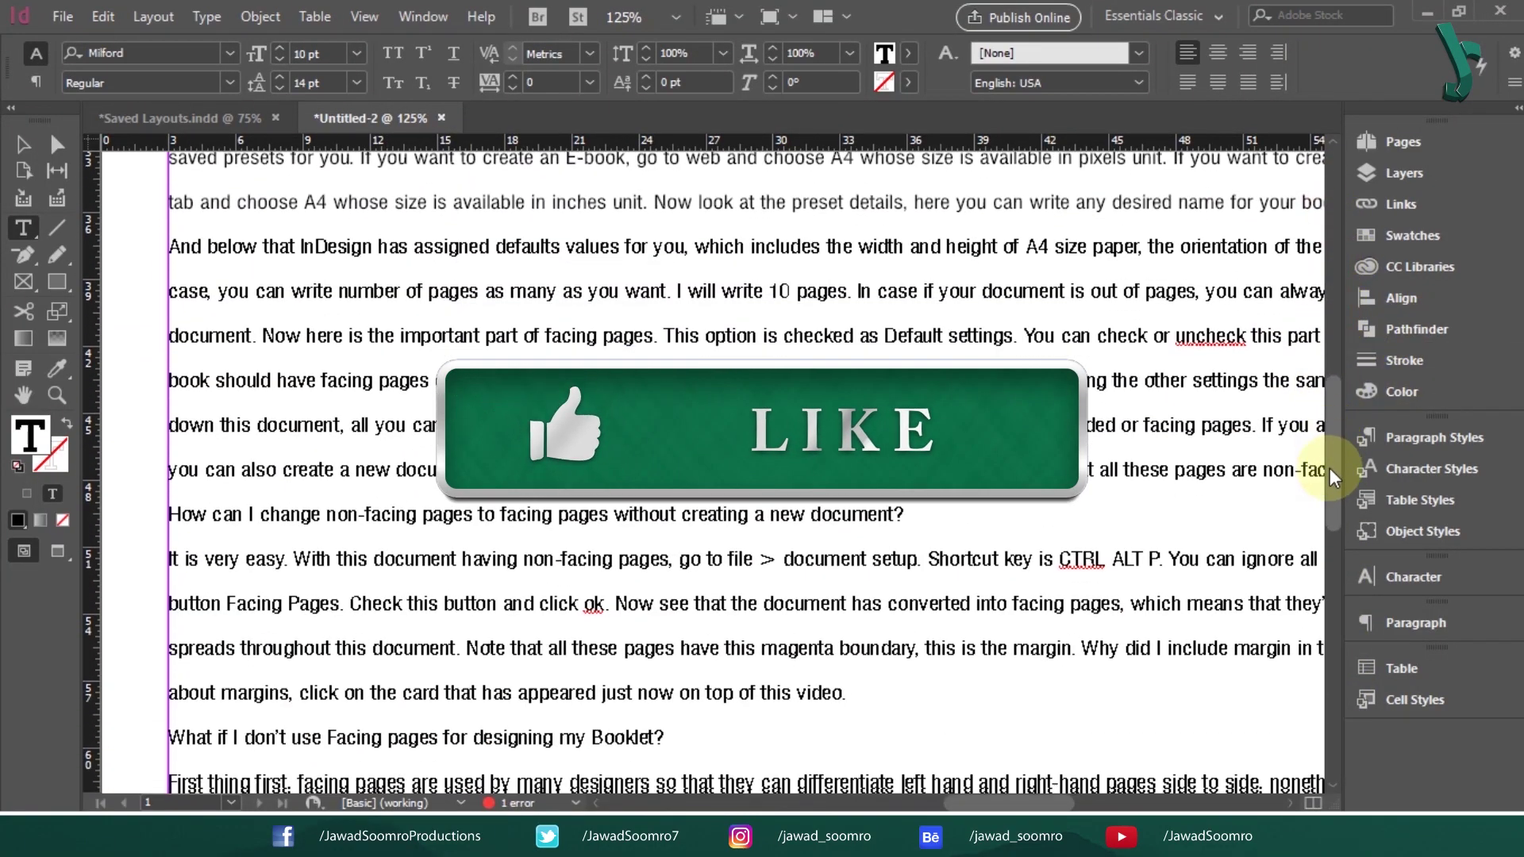
pyautogui.click(170, 431)
pyautogui.press('Return')
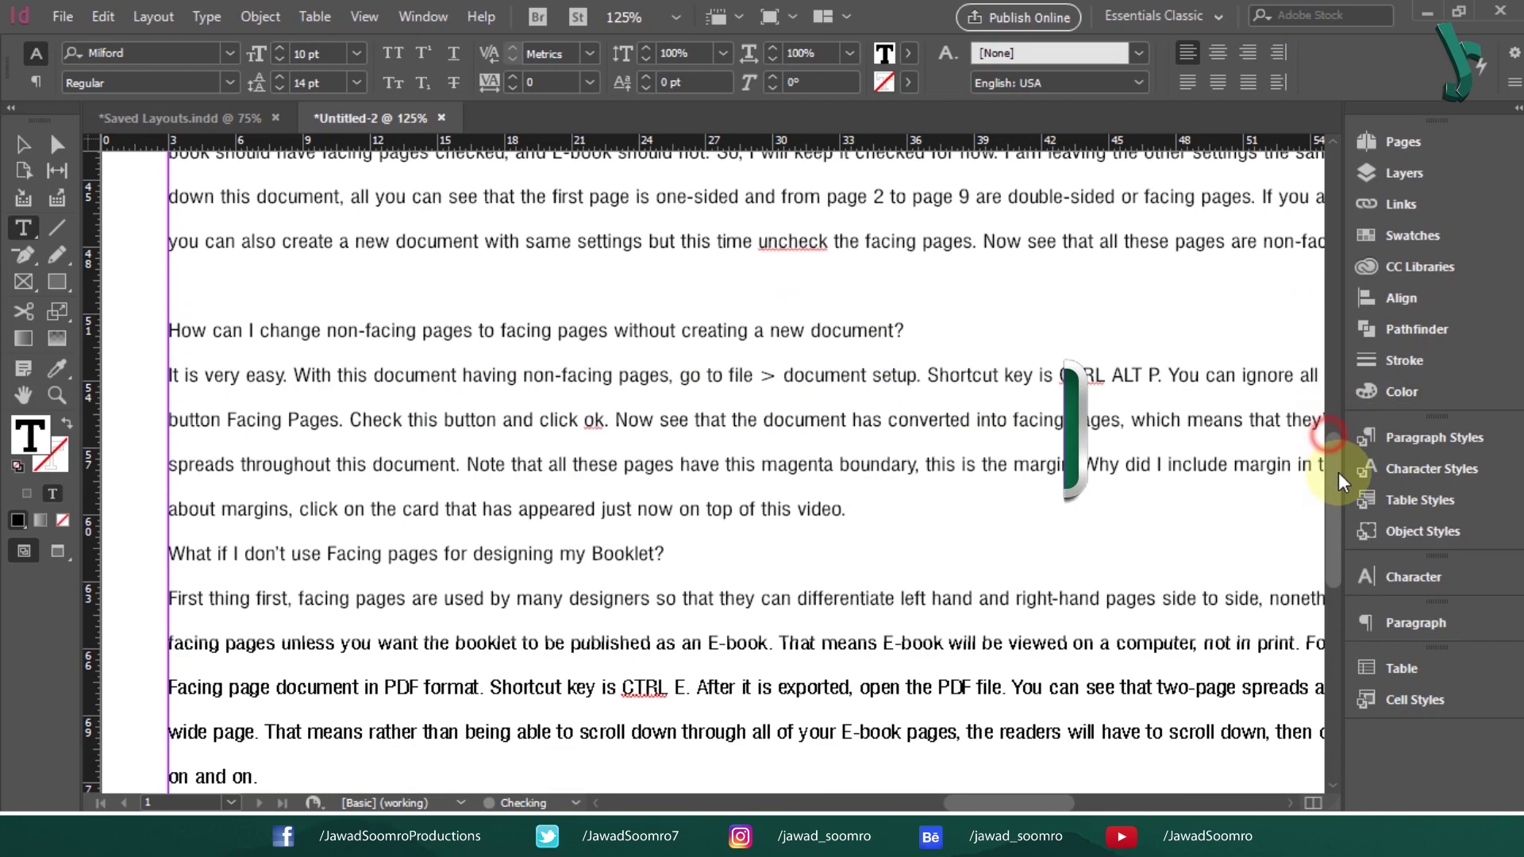
pyautogui.click(169, 535)
pyautogui.press('Return')
# Change the font style and font size of the heading "What if I don't use Facing pages for designing my Booklet?".
pyautogui.moveTo(665, 580); pyautogui.dragTo(157, 577)
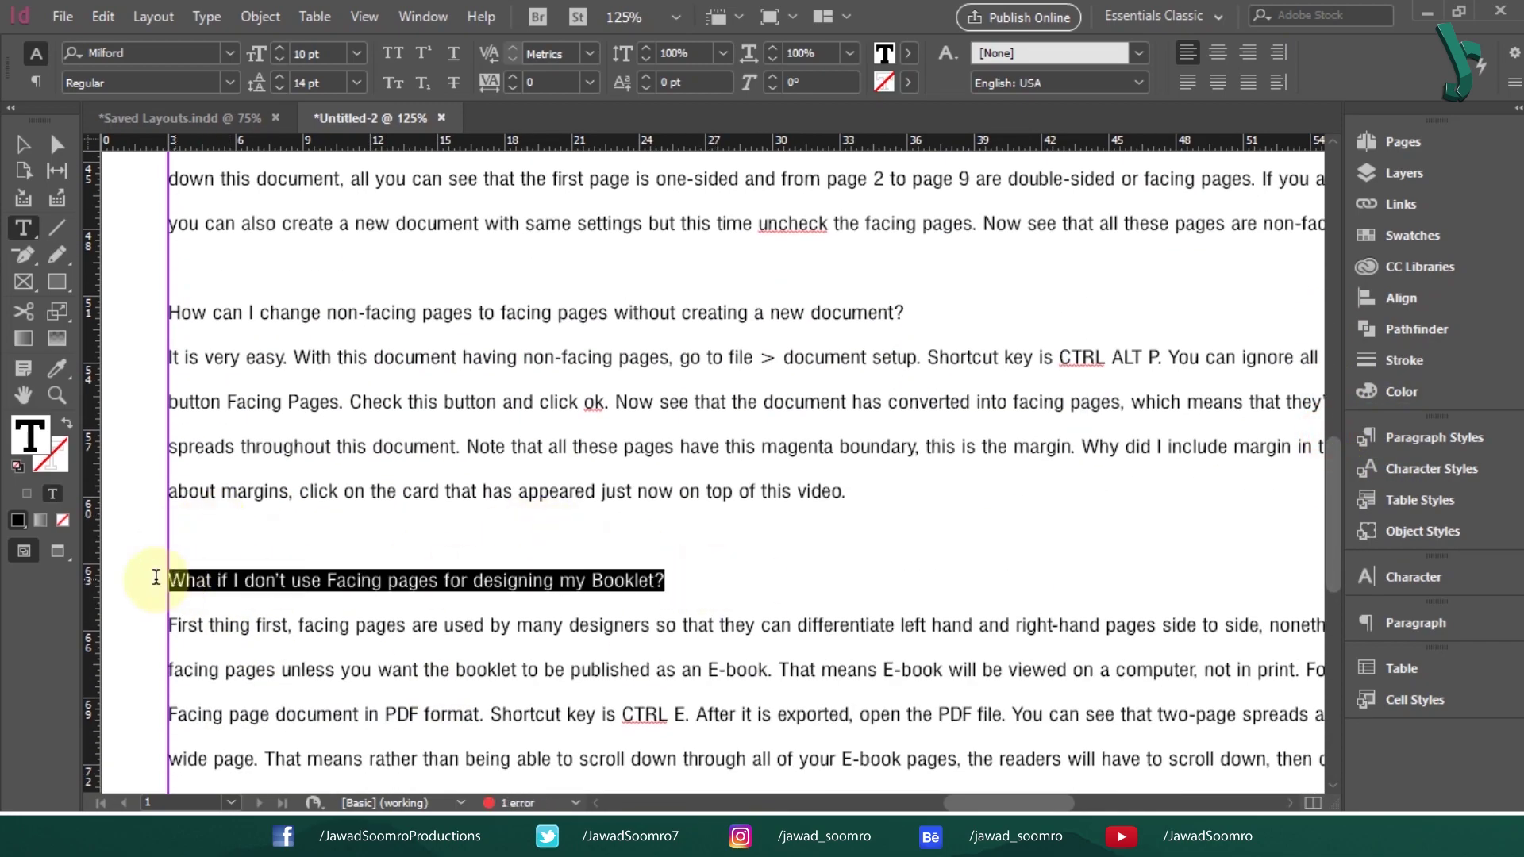
pyautogui.click(228, 83)
pyautogui.click(198, 159)
pyautogui.click(356, 53)
pyautogui.click(331, 224)
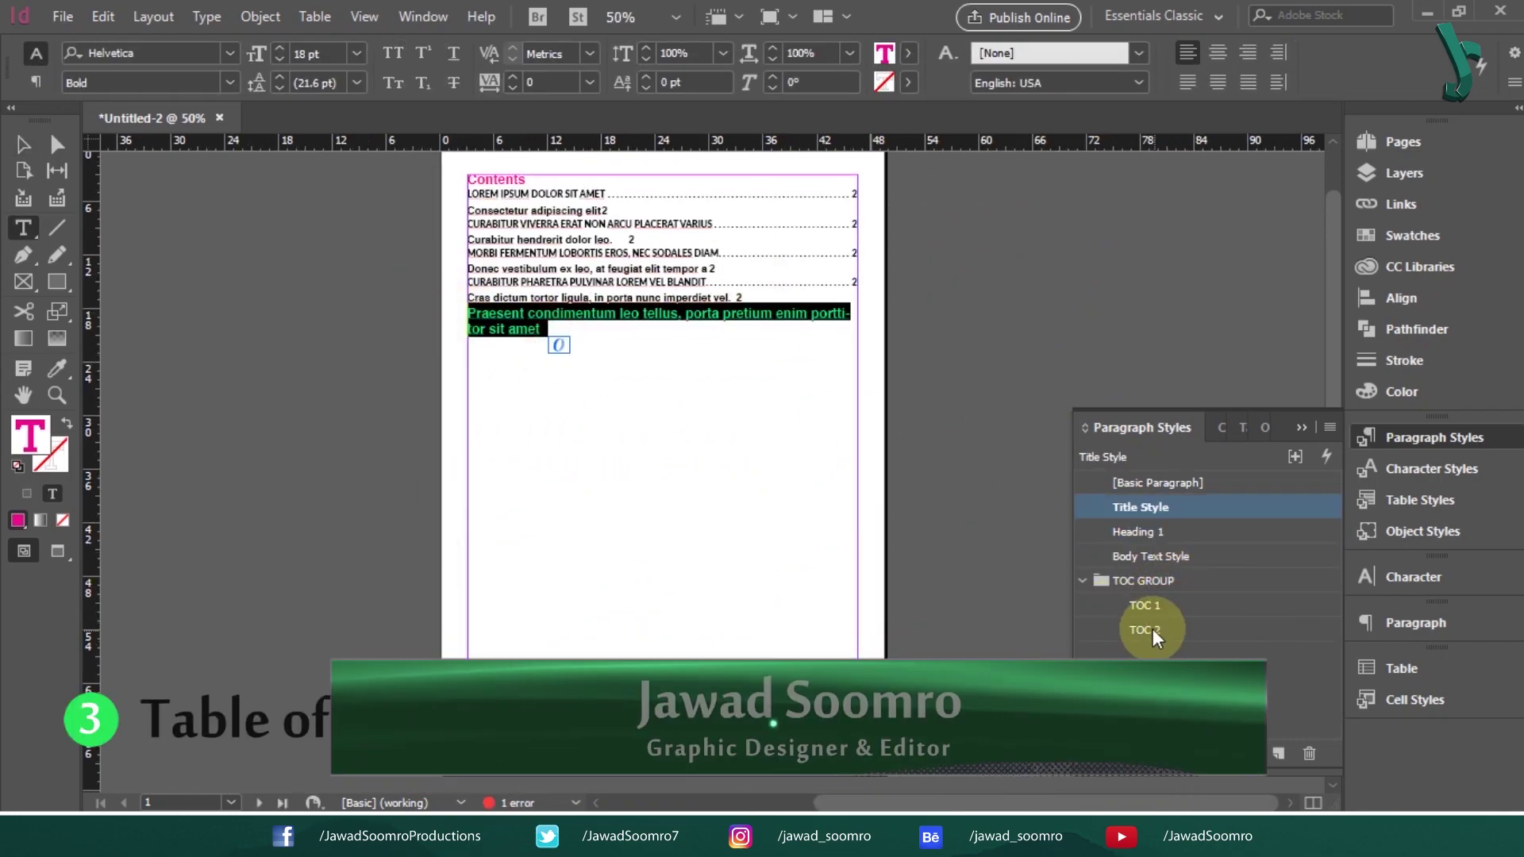
# Apply the TOC 1 style to the "Praesent condimentum" contents entry and TOC 2 to the four sub-entries.
pyautogui.click(1145, 605)
pyautogui.tripleClick(639, 208)
pyautogui.hotkey('ctrl', '1')
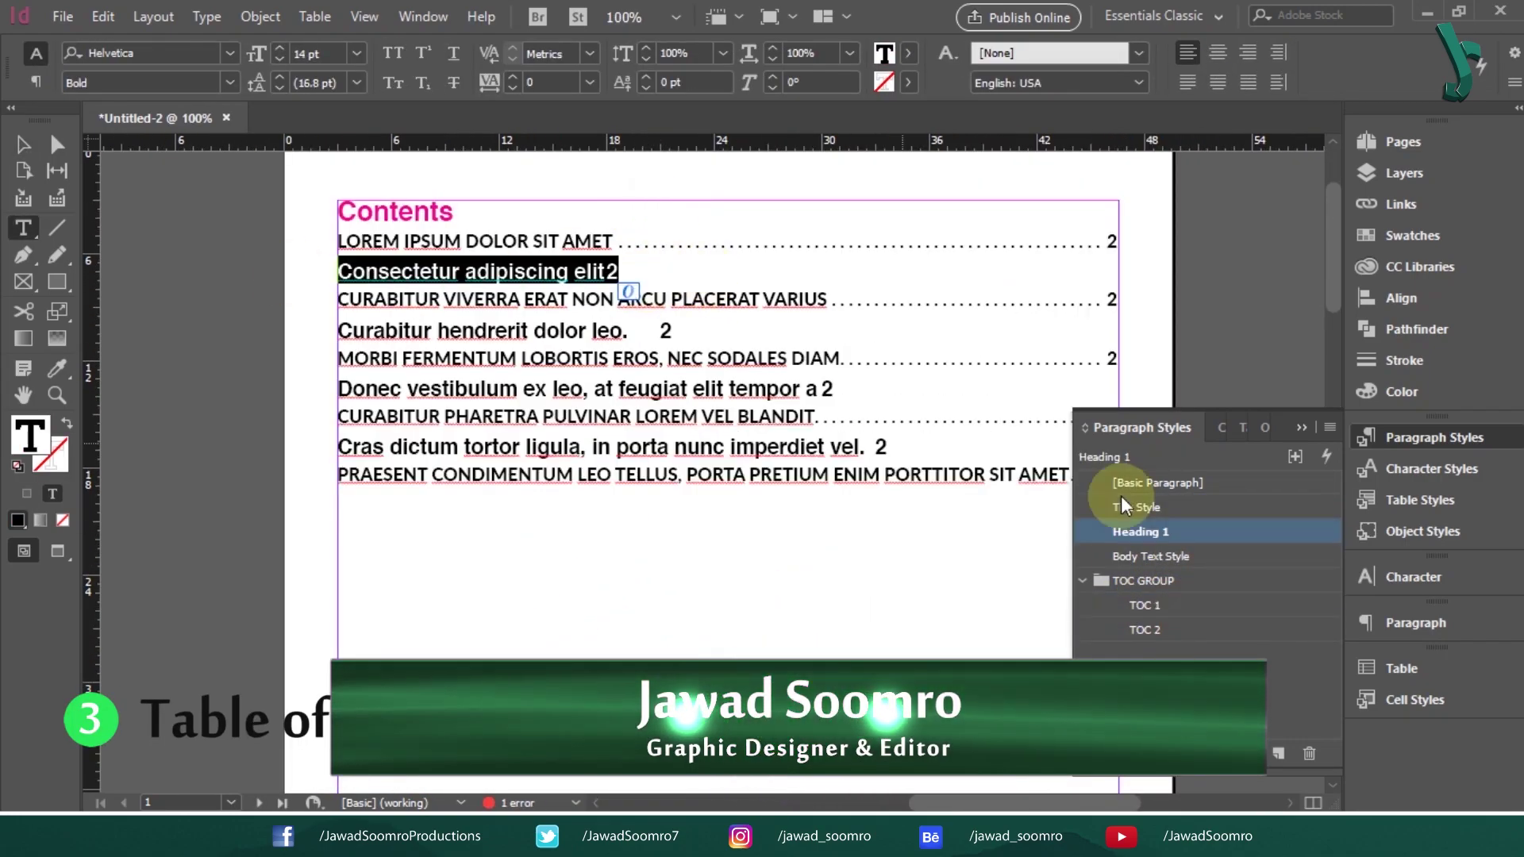
pyautogui.click(1145, 630)
pyautogui.tripleClick(909, 337)
pyautogui.click(1145, 630)
pyautogui.tripleClick(555, 401)
pyautogui.click(1160, 629)
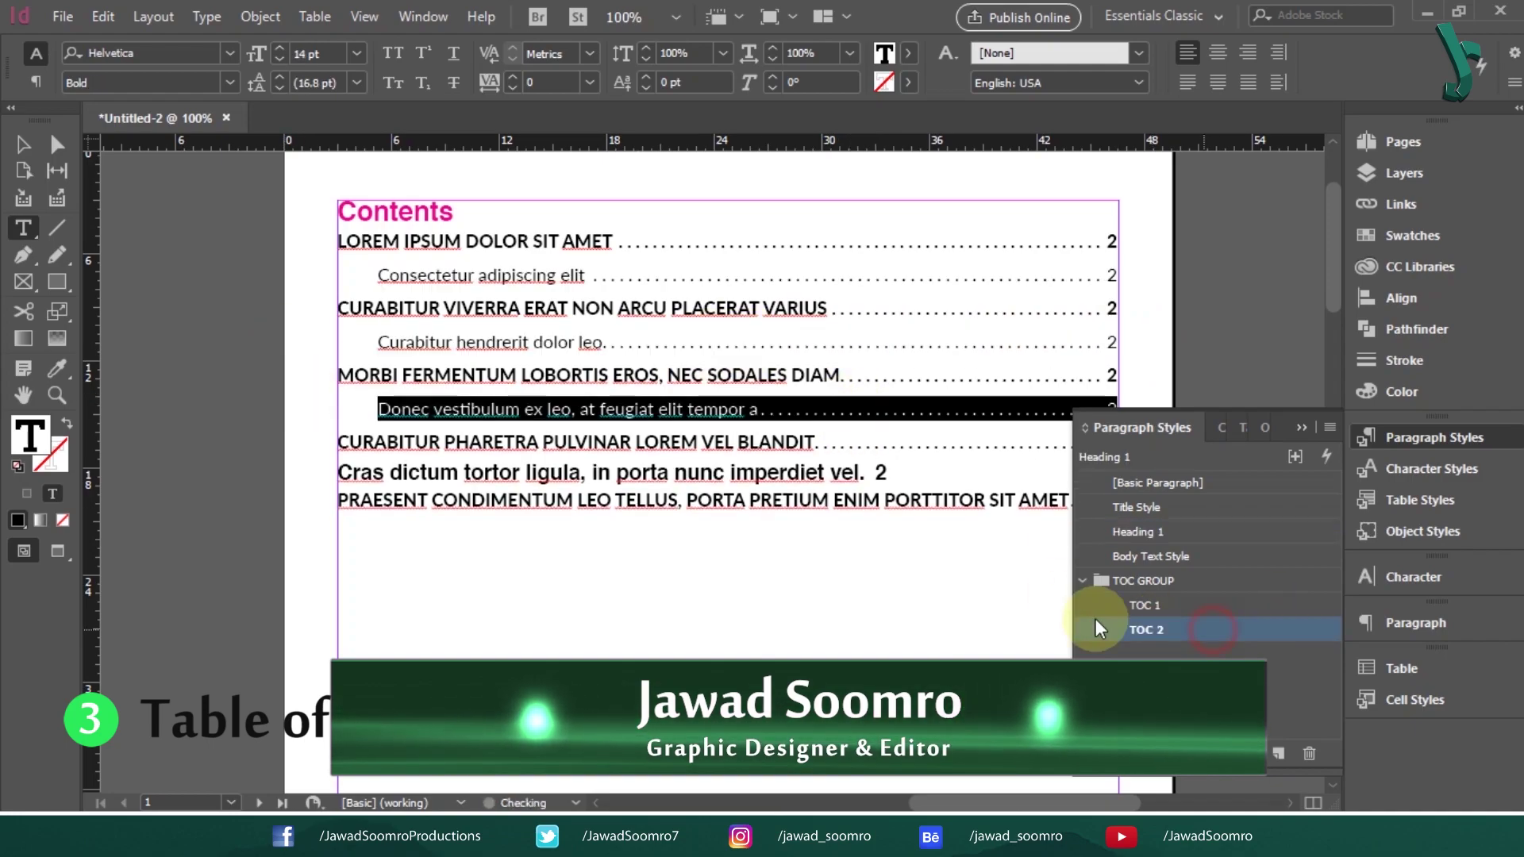
pyautogui.tripleClick(603, 472)
pyautogui.click(1165, 631)
pyautogui.click(429, 211)
pyautogui.tripleClick(433, 212)
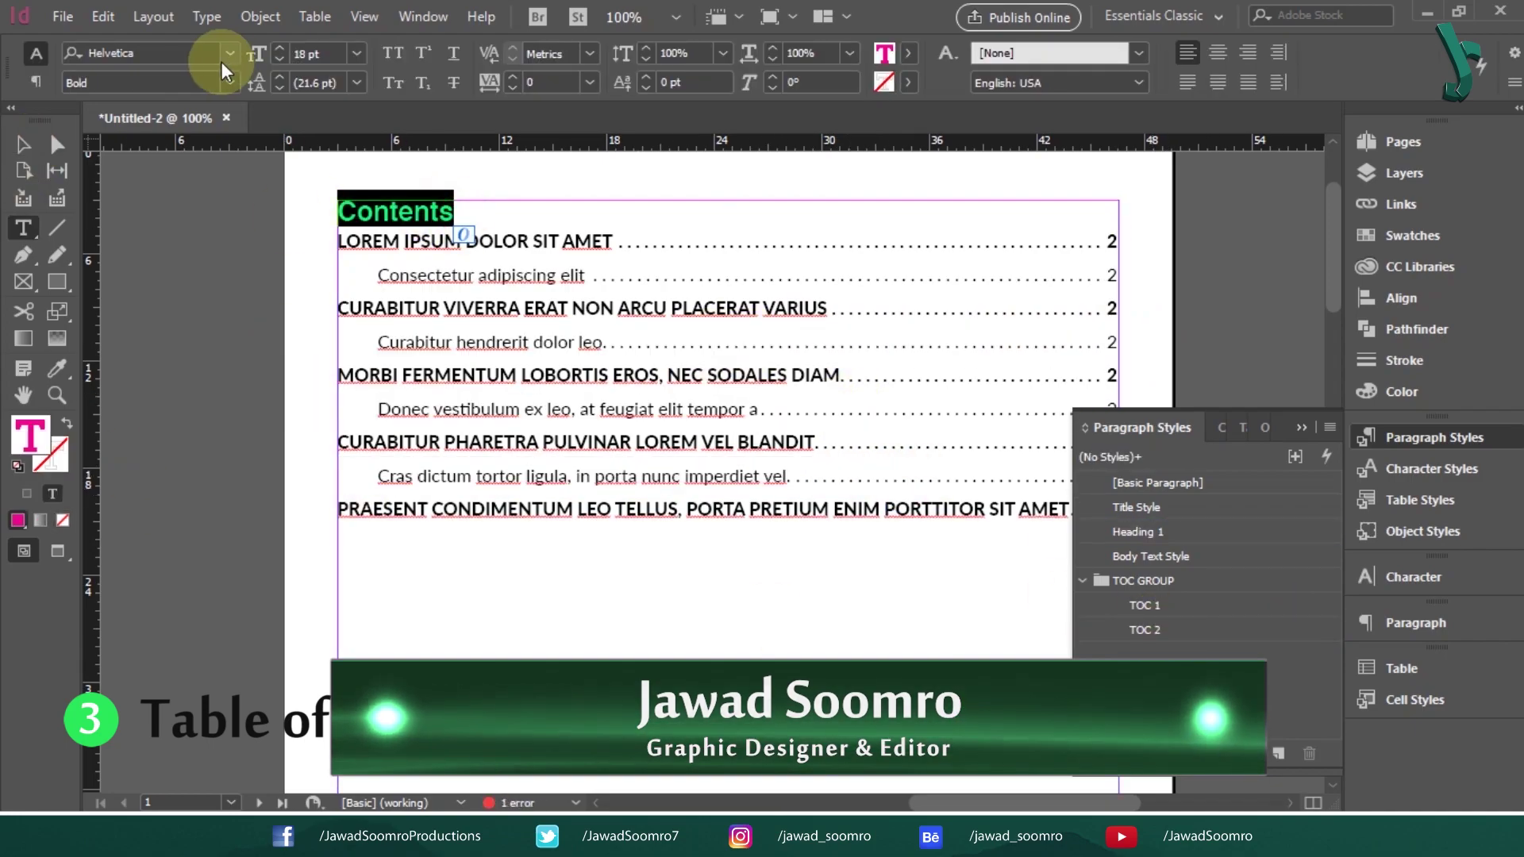
pyautogui.press('Escape')
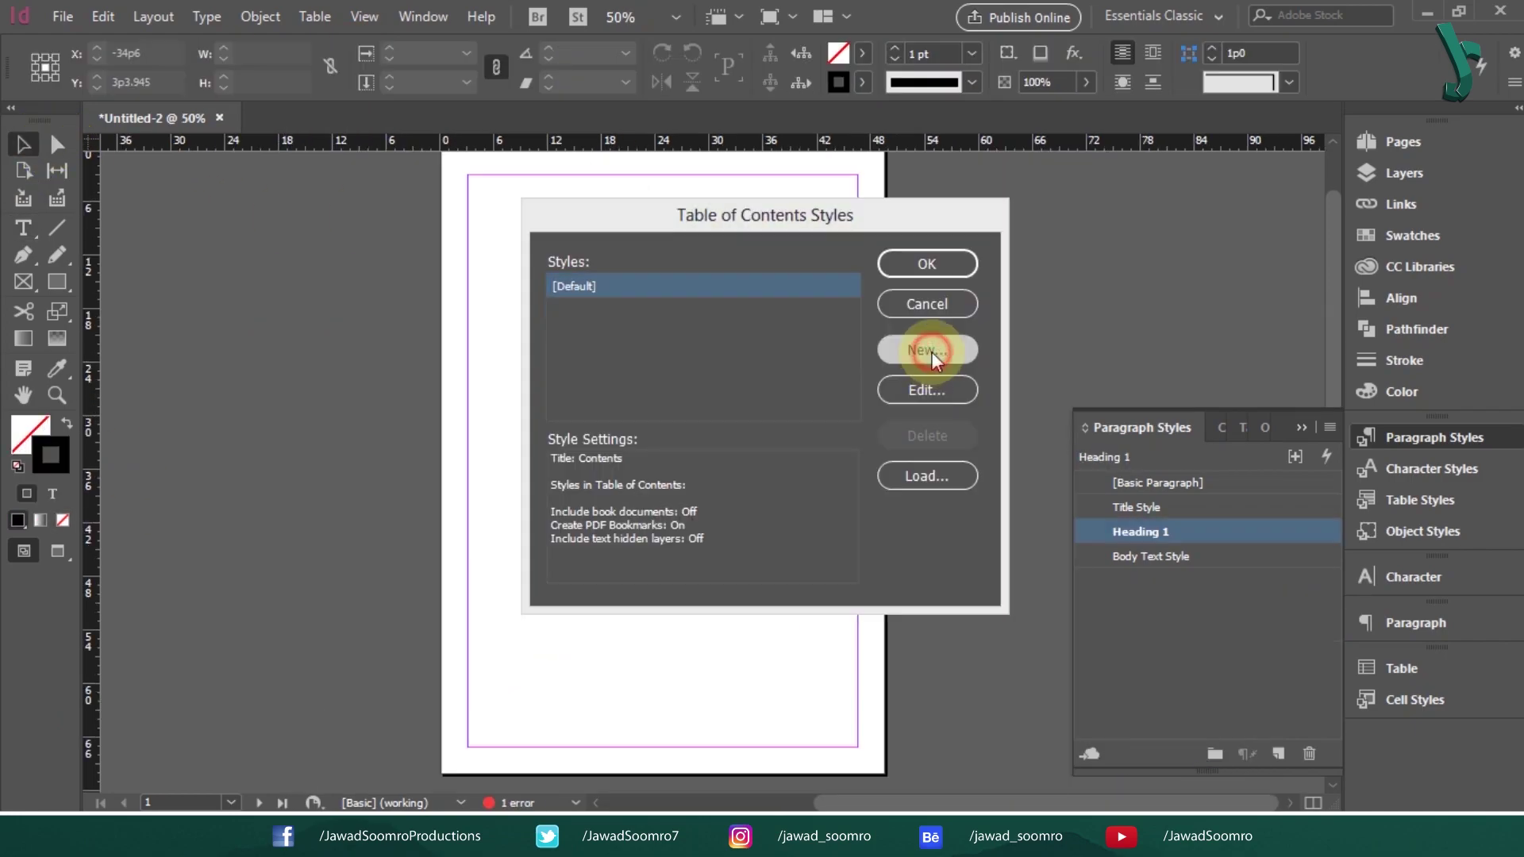
# Create table of contents style TOC Style 1, including Title Style and Heading 1, and open the table of contents settings.
pyautogui.click(932, 351)
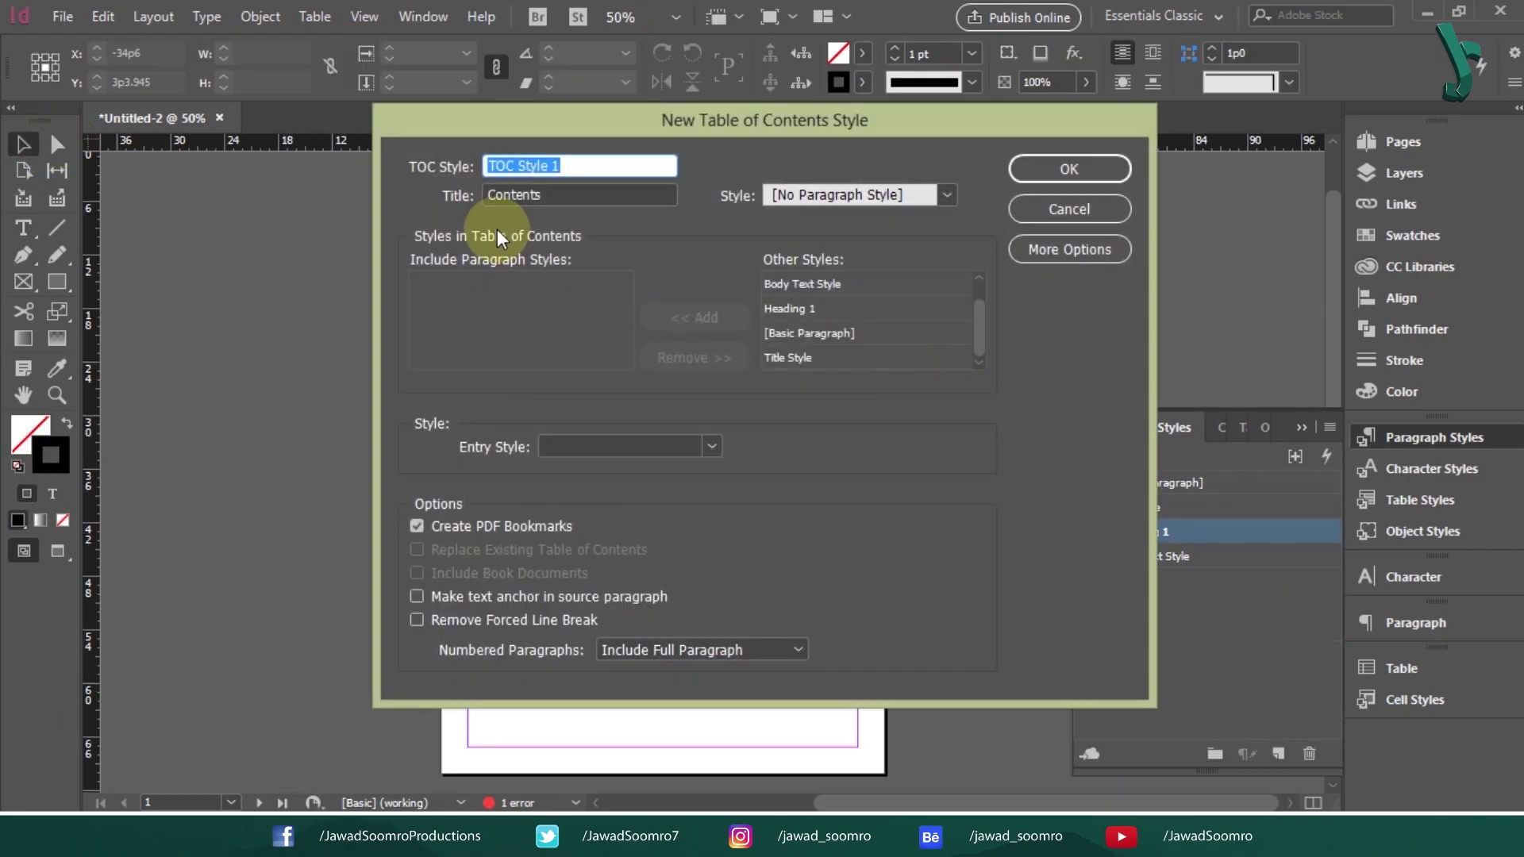
pyautogui.click(816, 358)
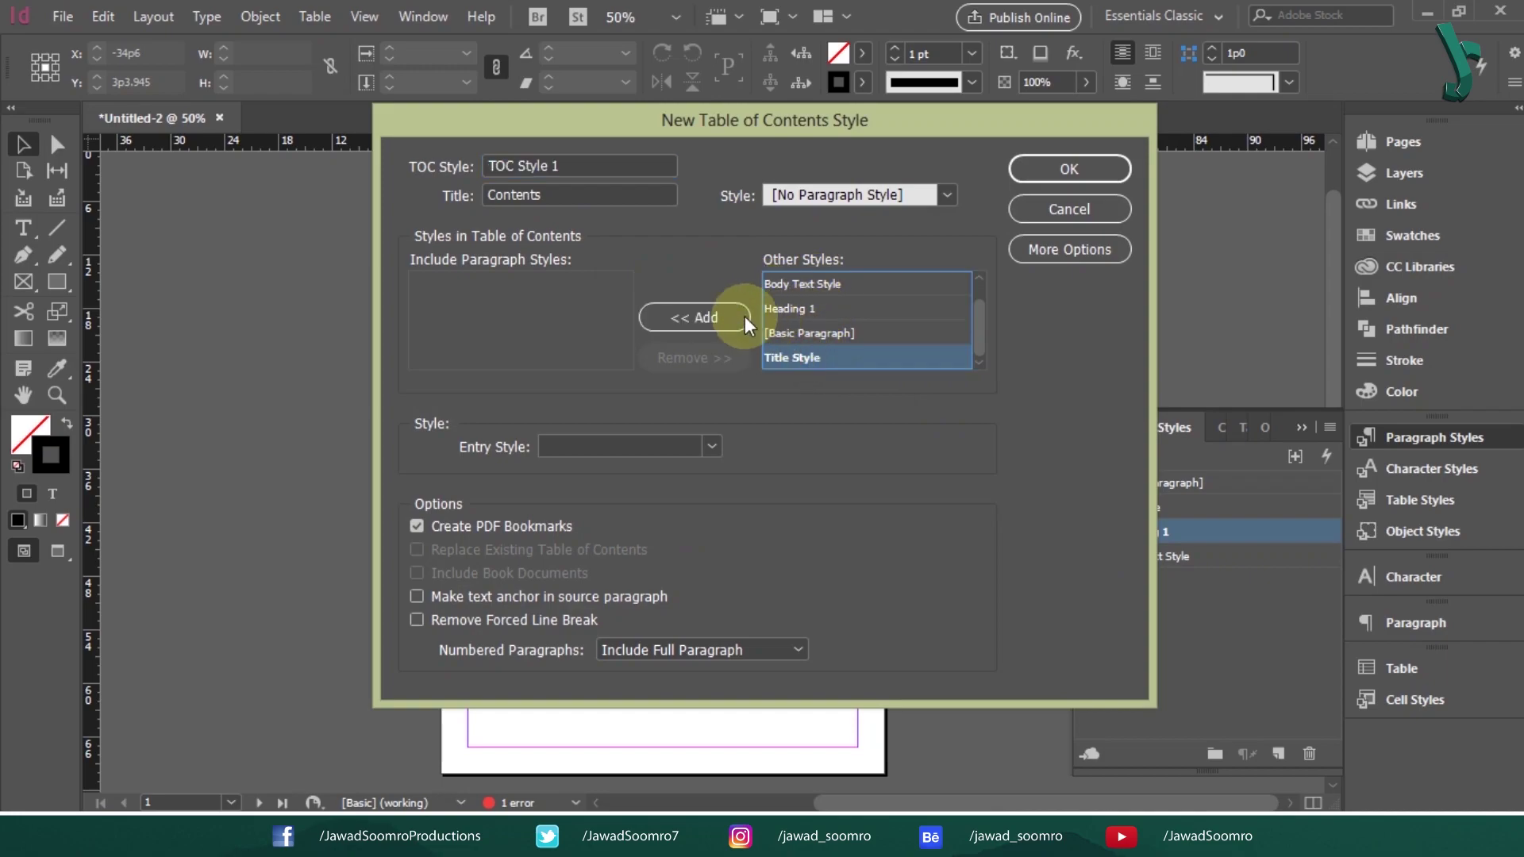
pyautogui.click(703, 317)
pyautogui.click(826, 332)
pyautogui.click(669, 319)
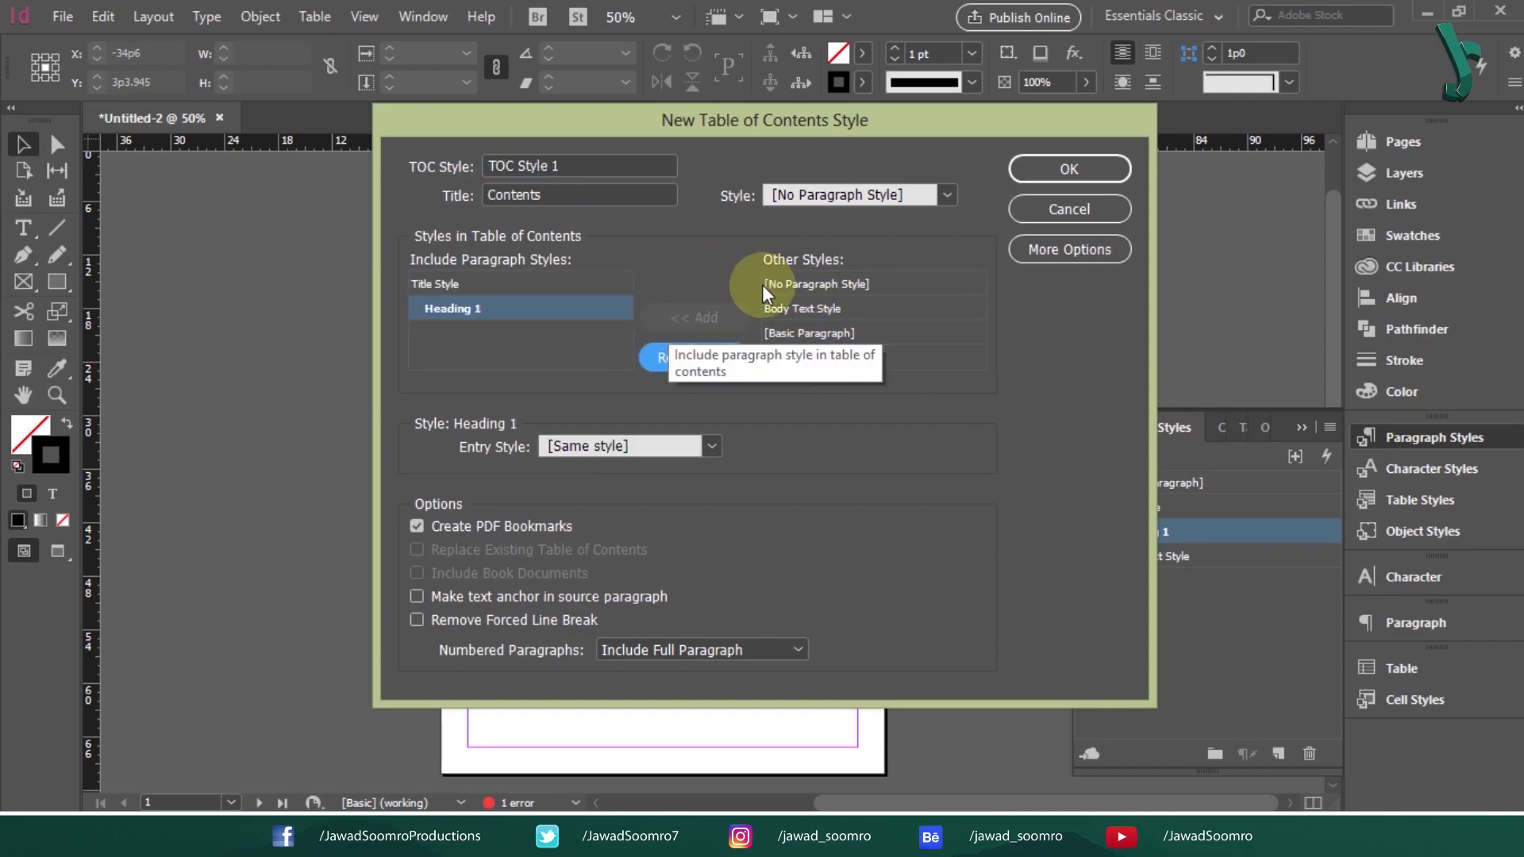
pyautogui.click(1067, 170)
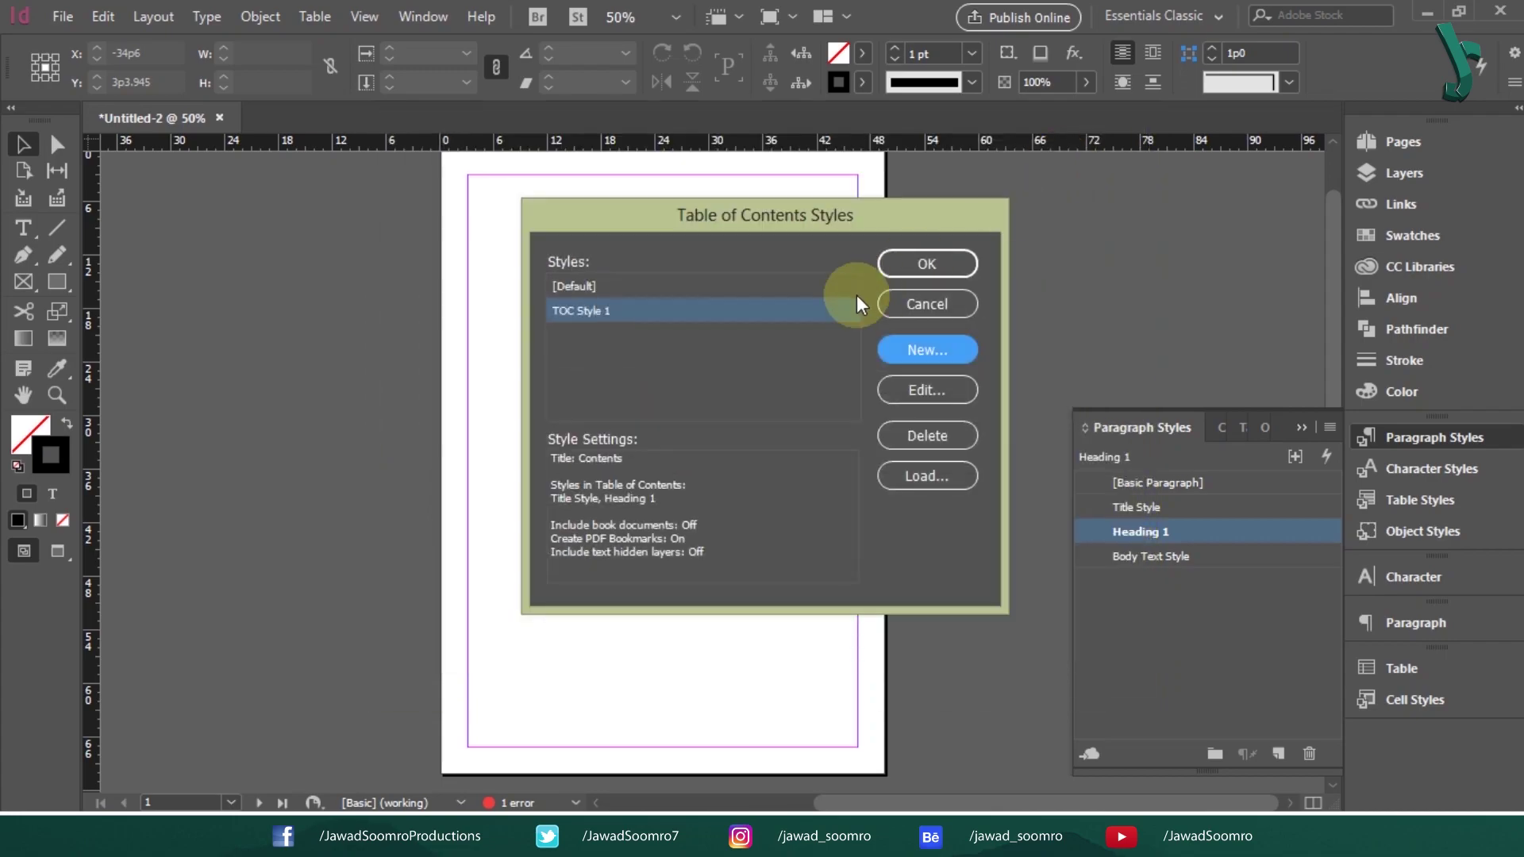
pyautogui.click(924, 255)
pyautogui.click(153, 16)
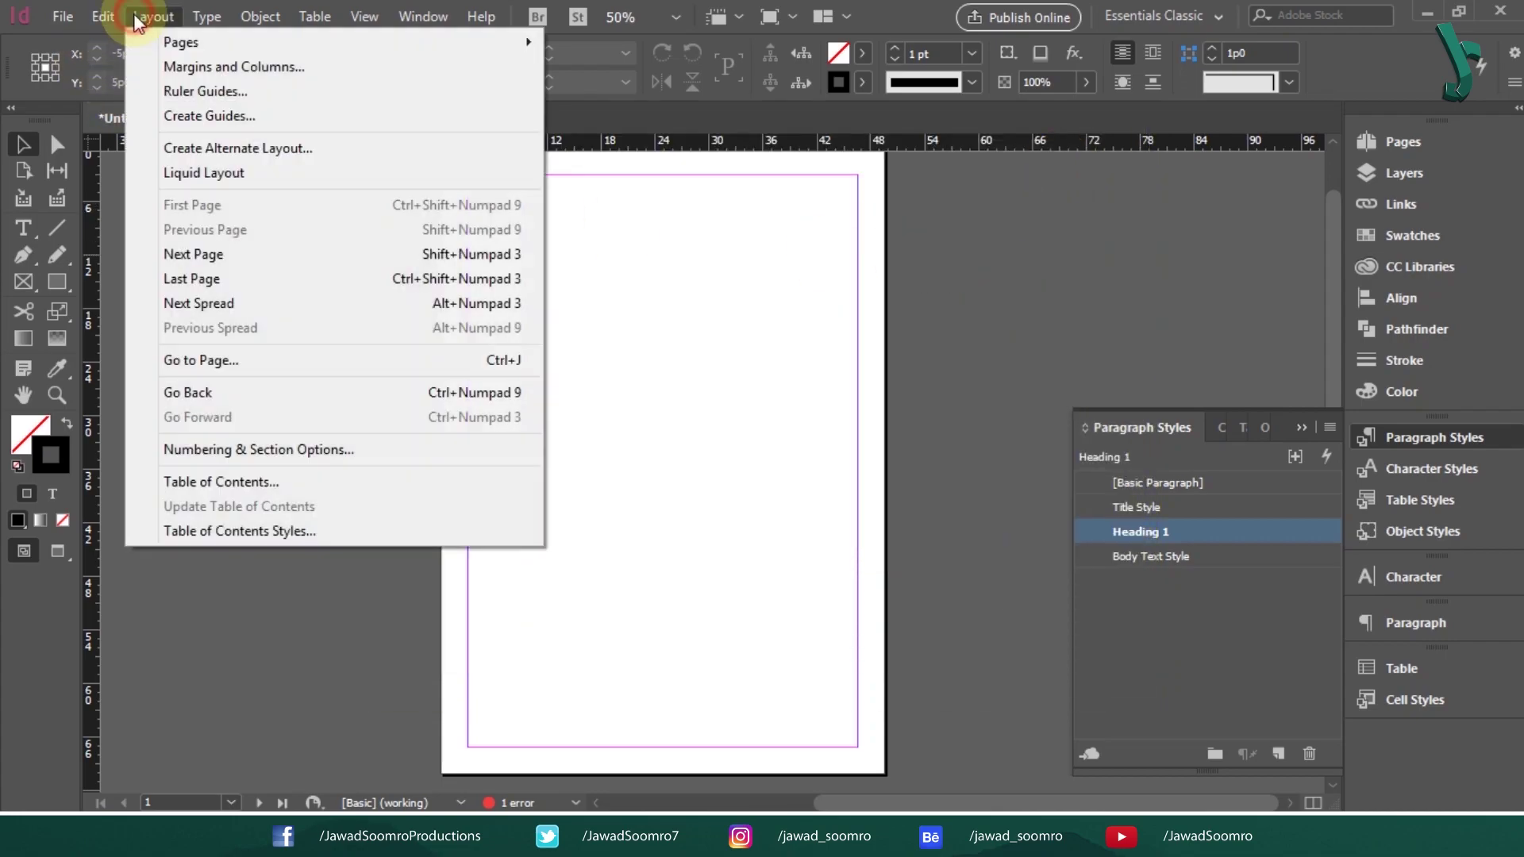
pyautogui.click(252, 479)
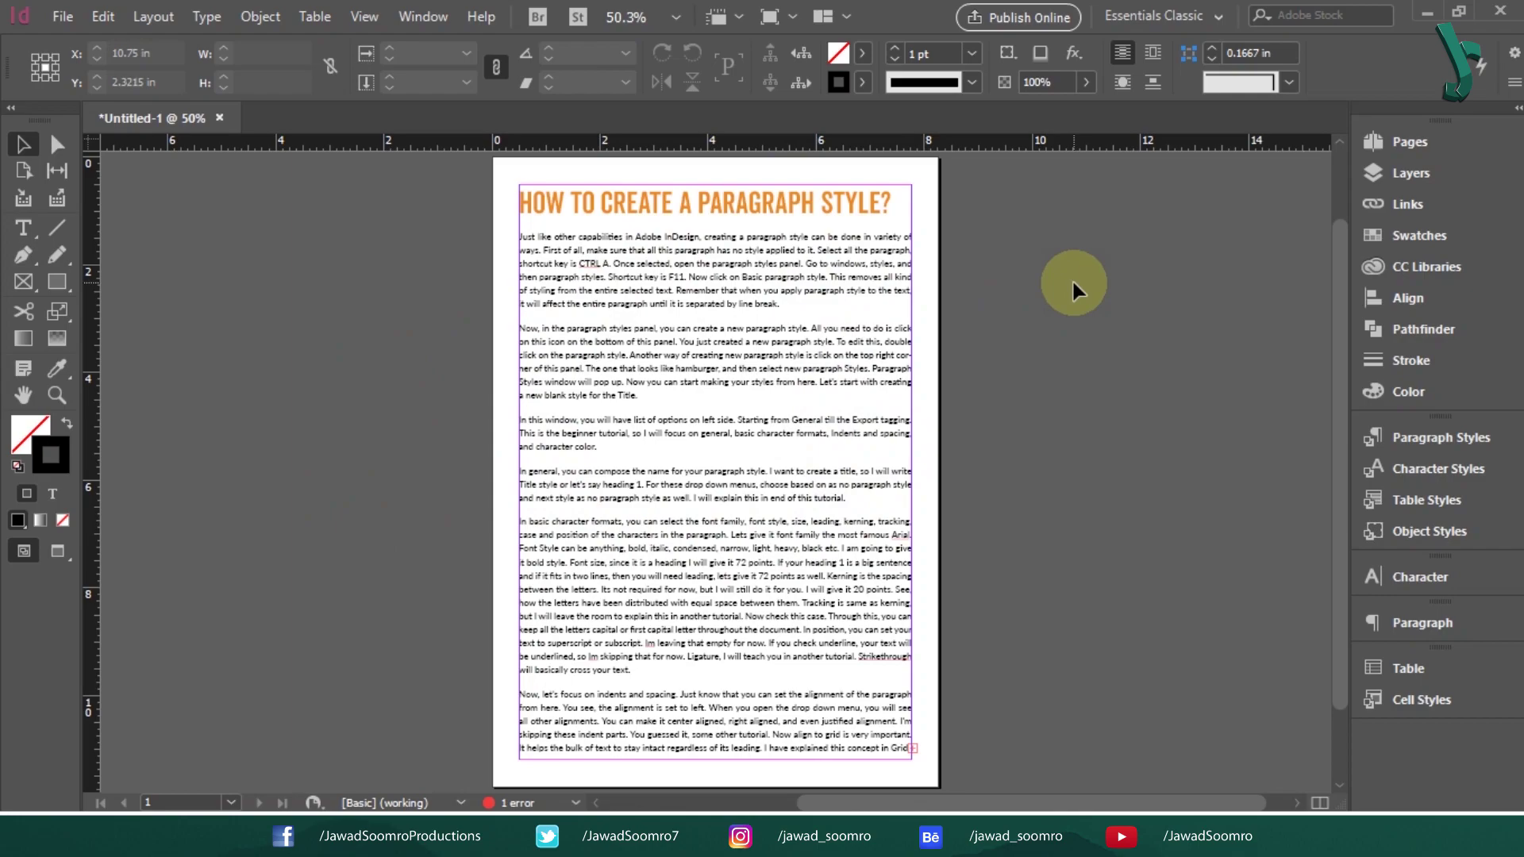
# Select the body paragraphs beneath the "How to create a paragraph style?" title, and clear the selection.
pyautogui.doubleClick(540, 238)
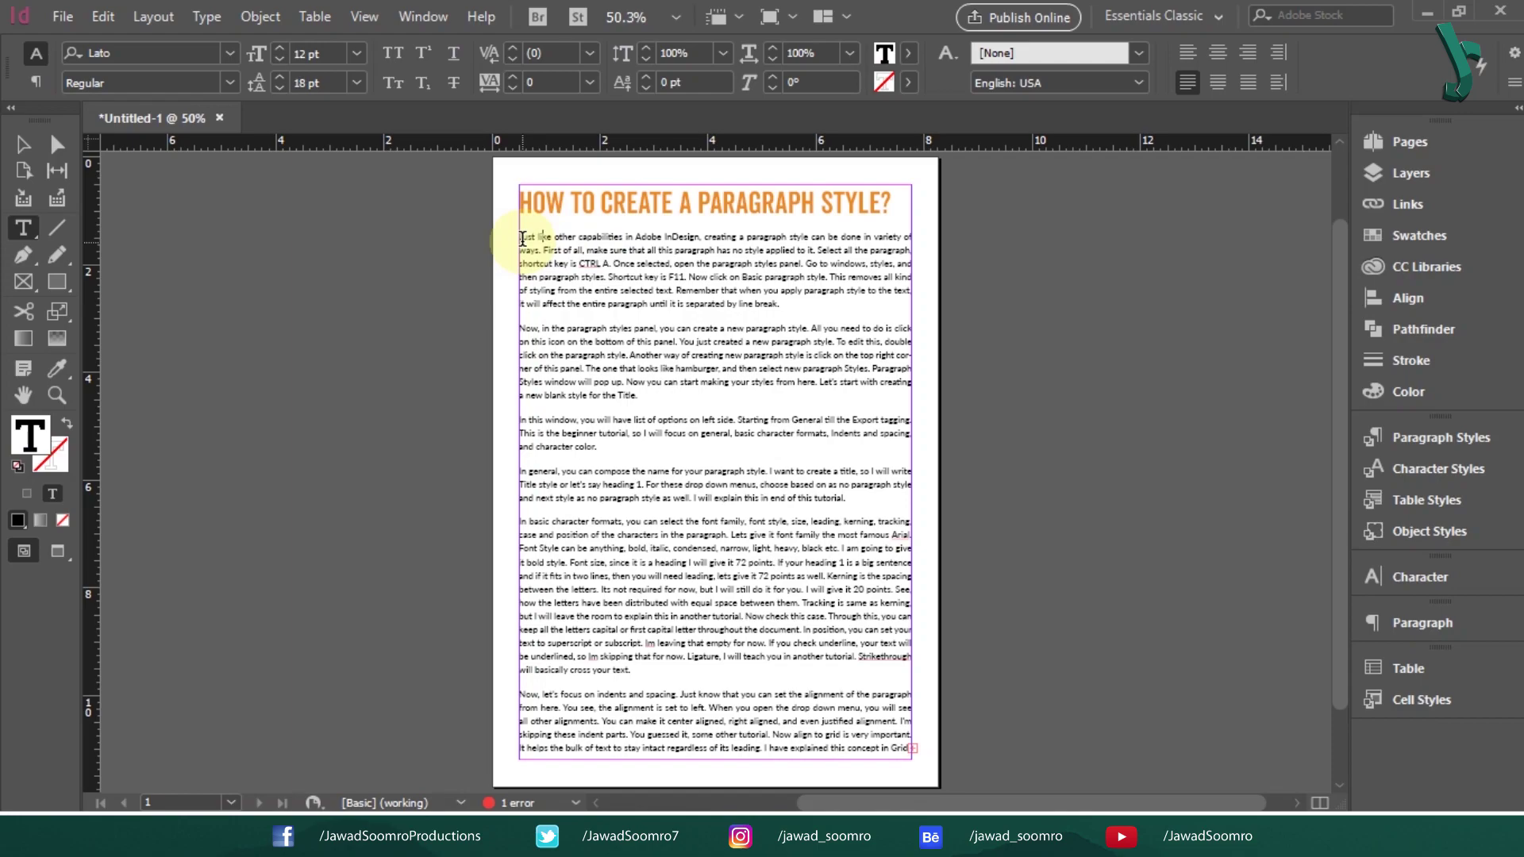
pyautogui.moveTo(522, 238); pyautogui.dragTo(749, 758)
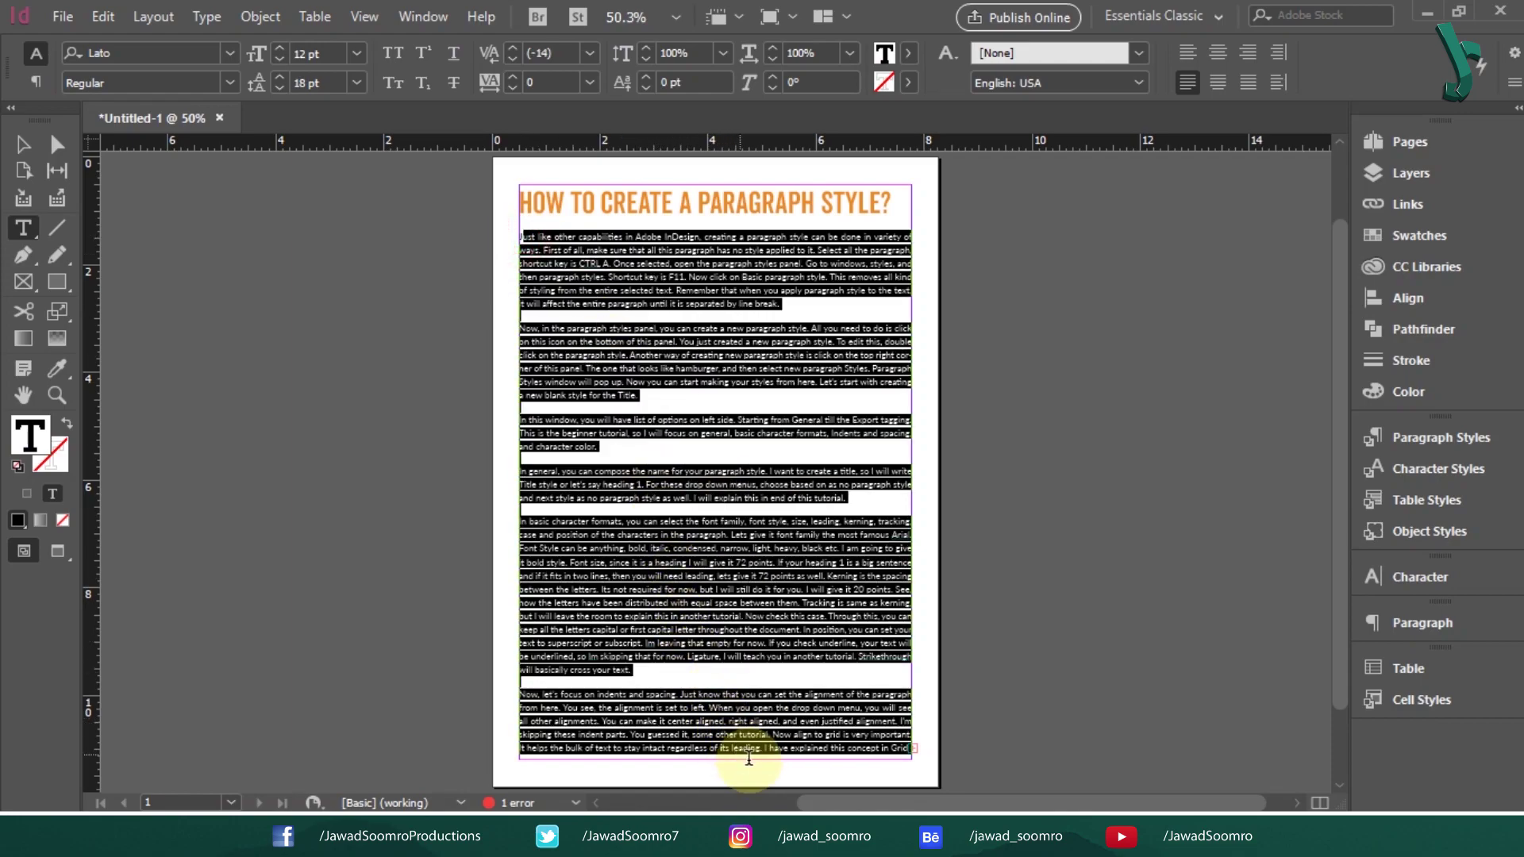
pyautogui.click(646, 340)
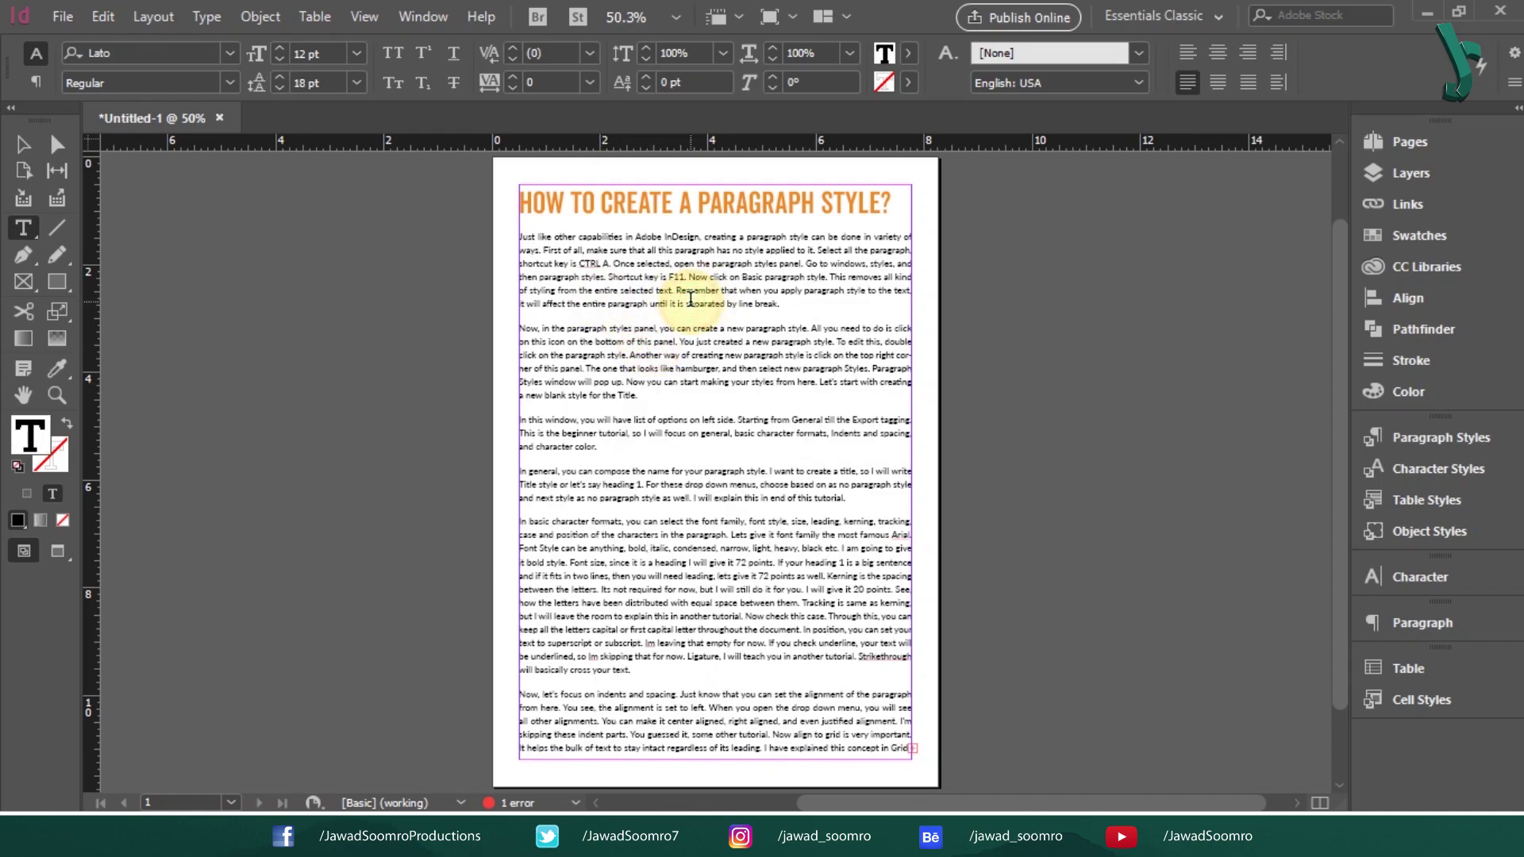
# Strip the styling from the entire text, title included, by applying the [Basic Paragraph] paragraph style.
pyautogui.hotkey('ctrl', 'a')
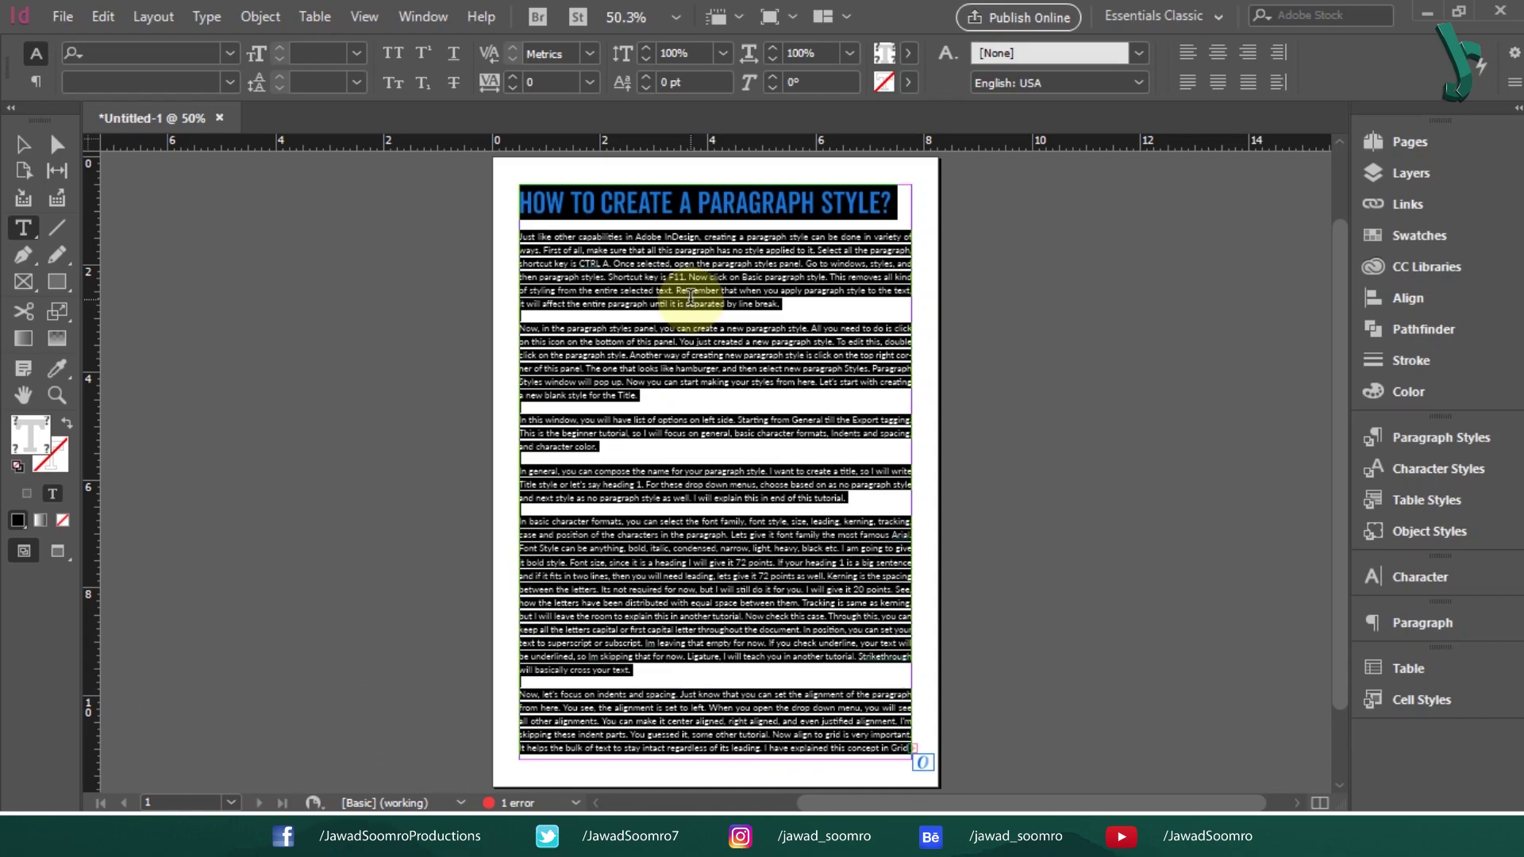
pyautogui.click(418, 15)
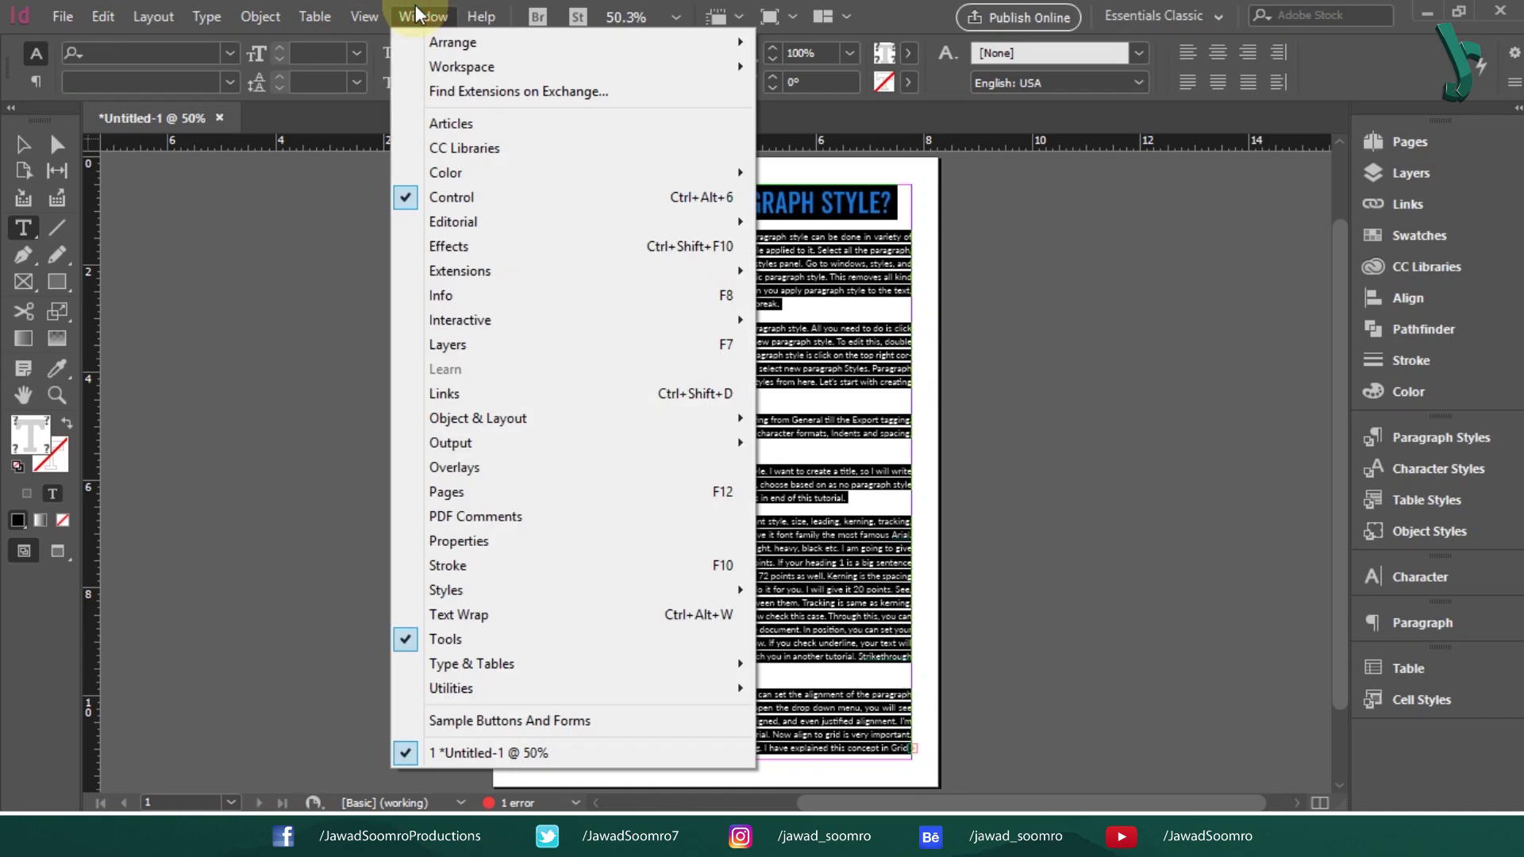
pyautogui.moveTo(668, 597)
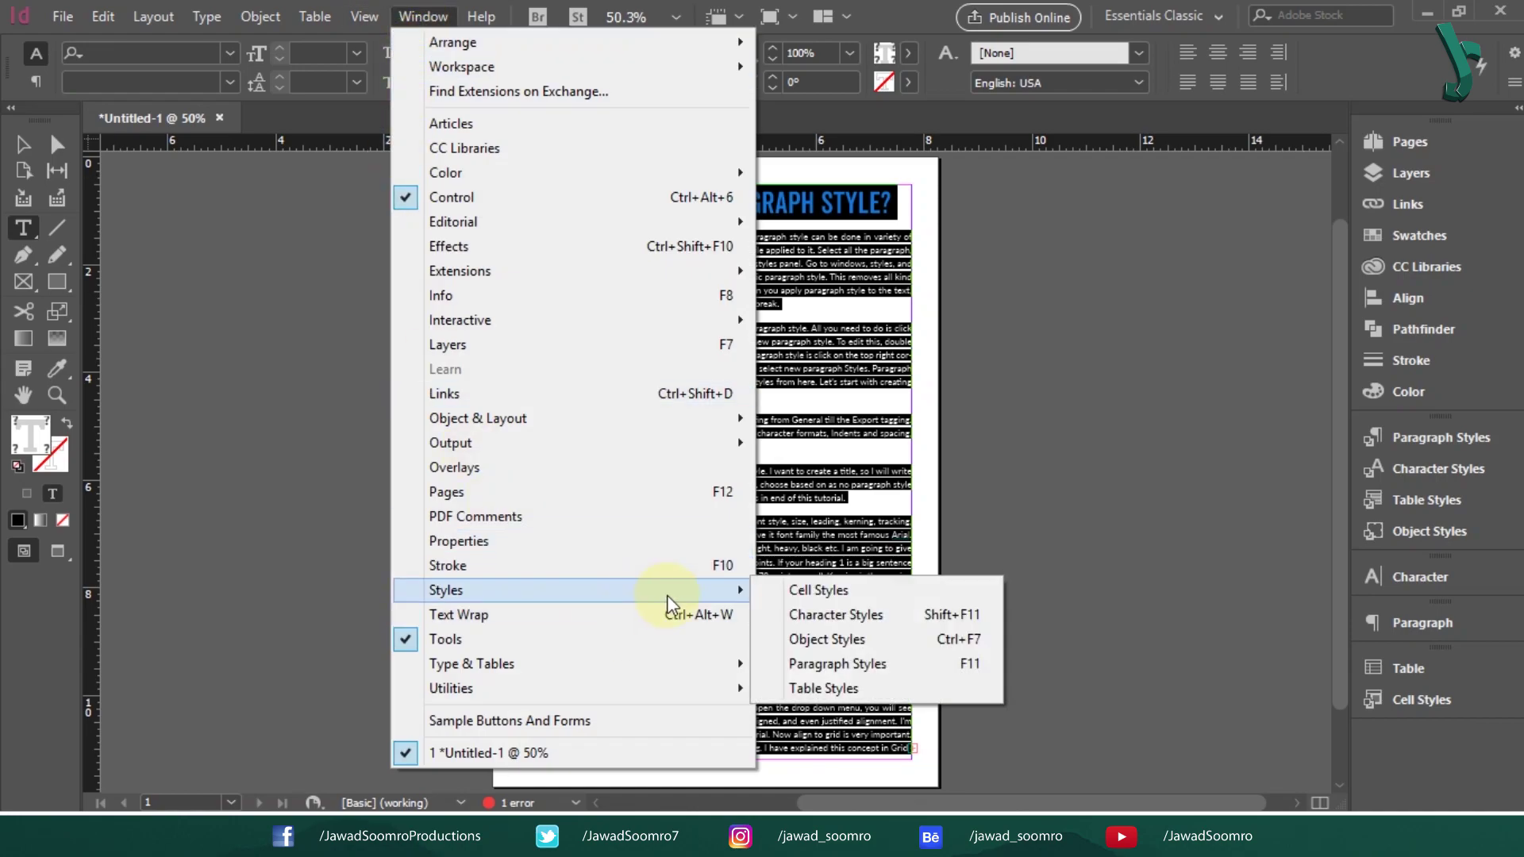
pyautogui.press('F11')
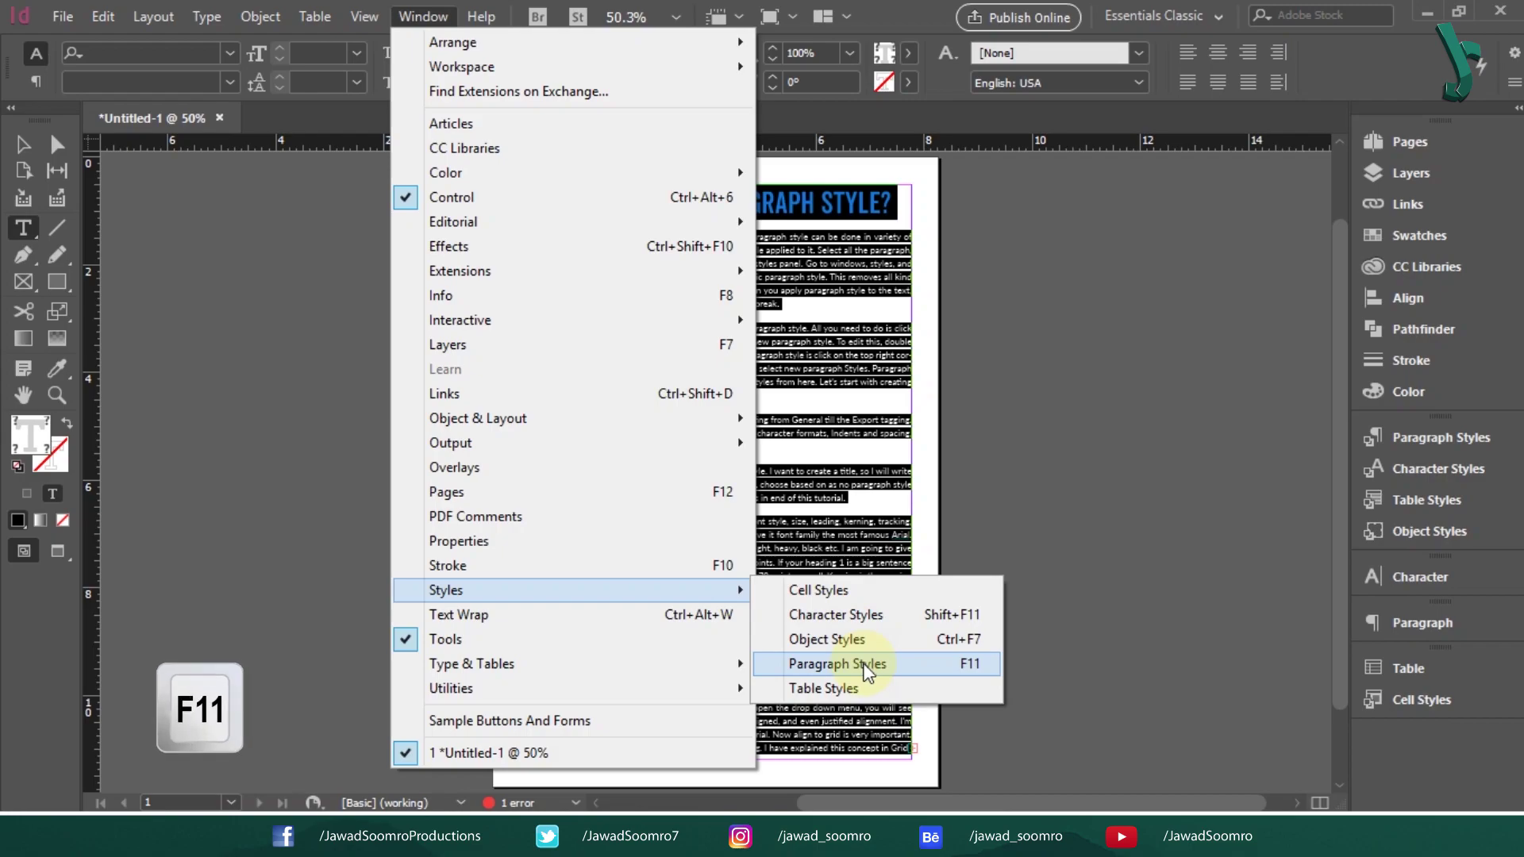
pyautogui.click(983, 663)
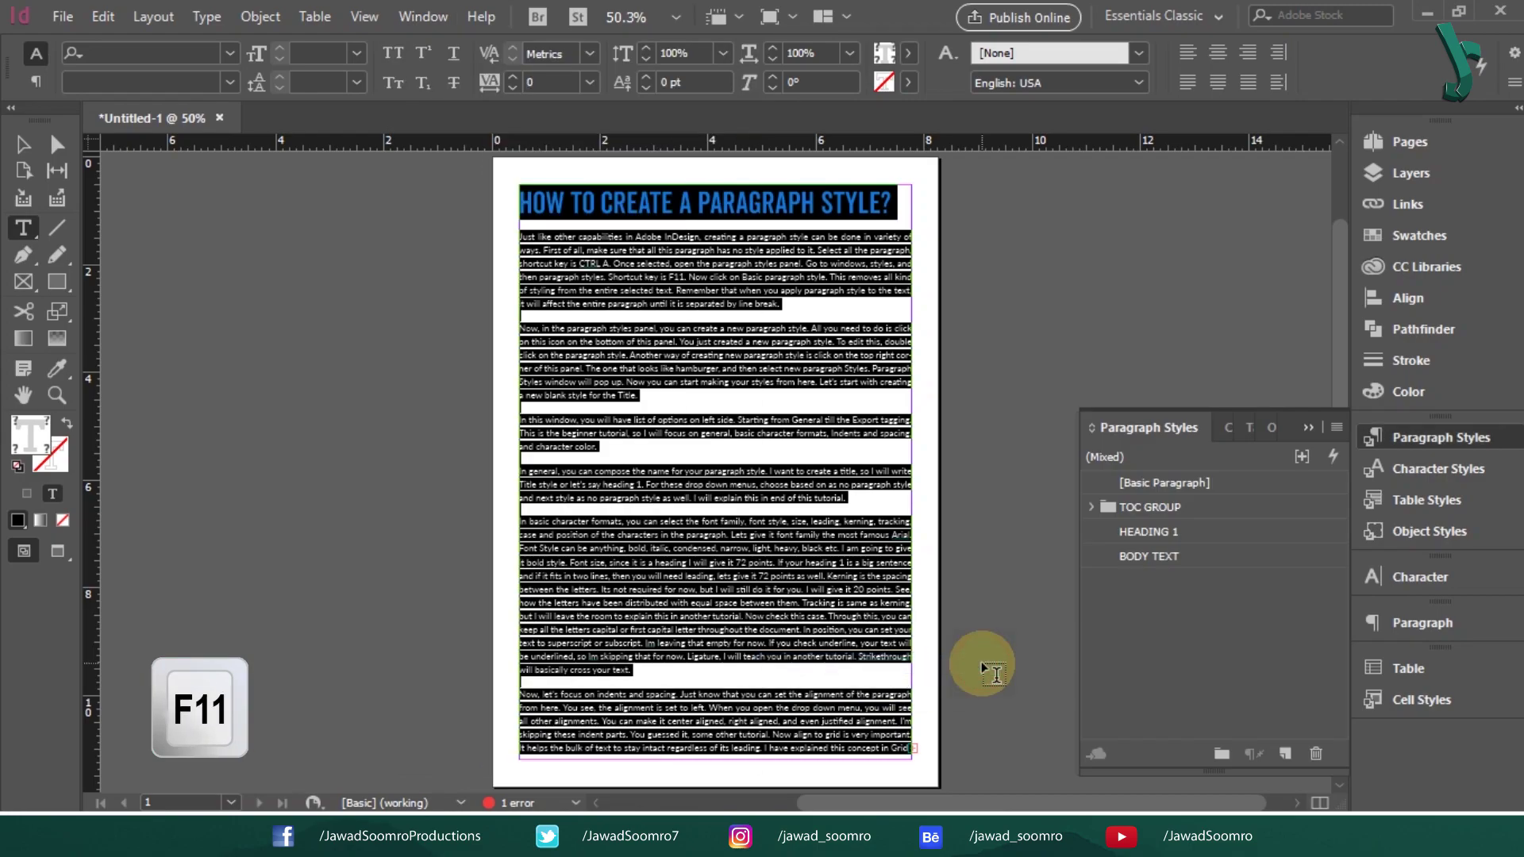
pyautogui.click(1193, 479)
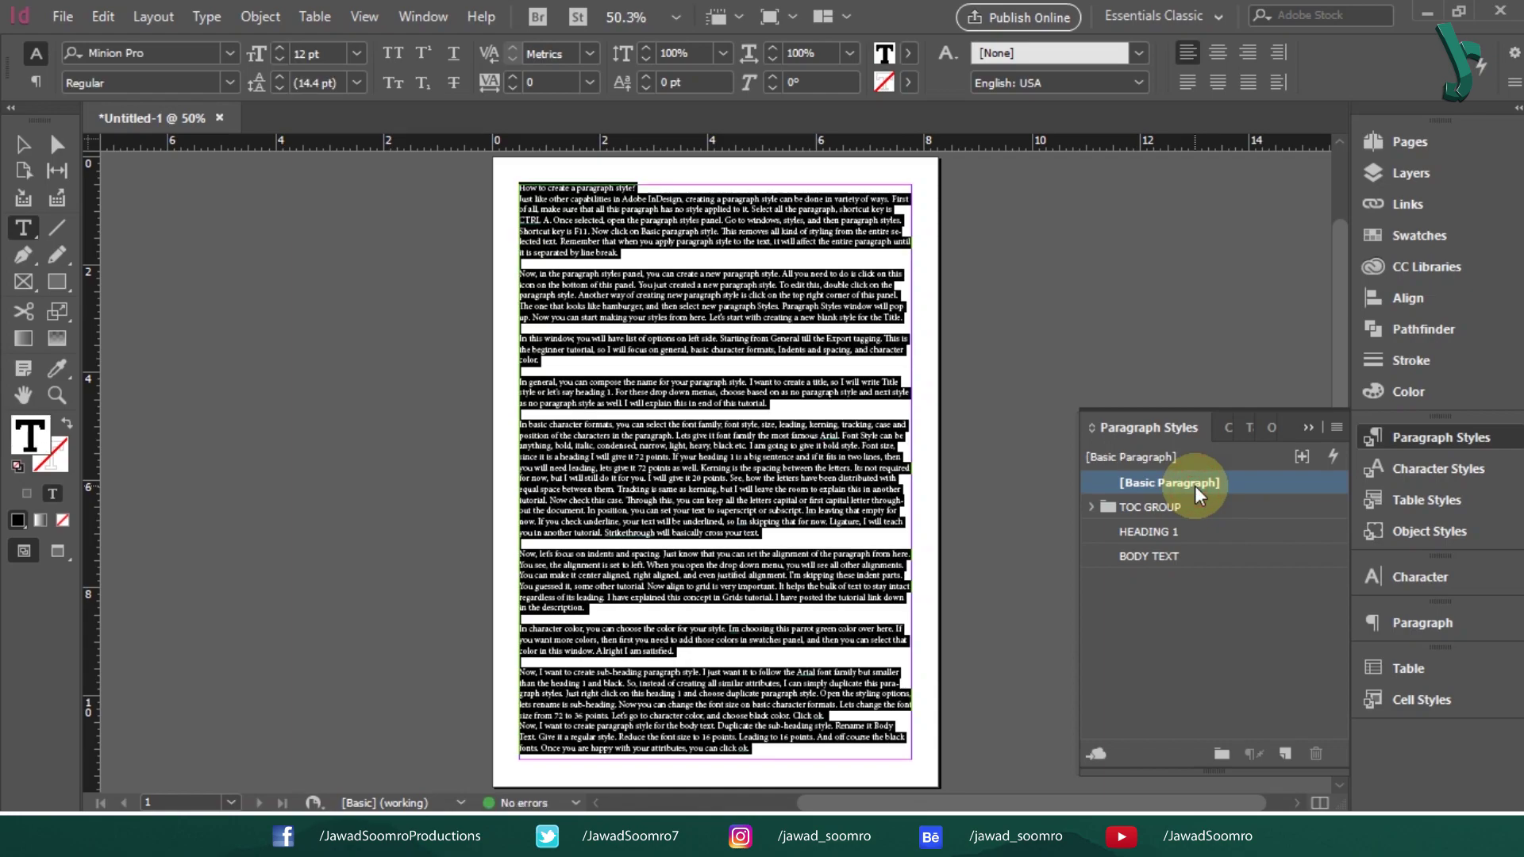
pyautogui.click(664, 501)
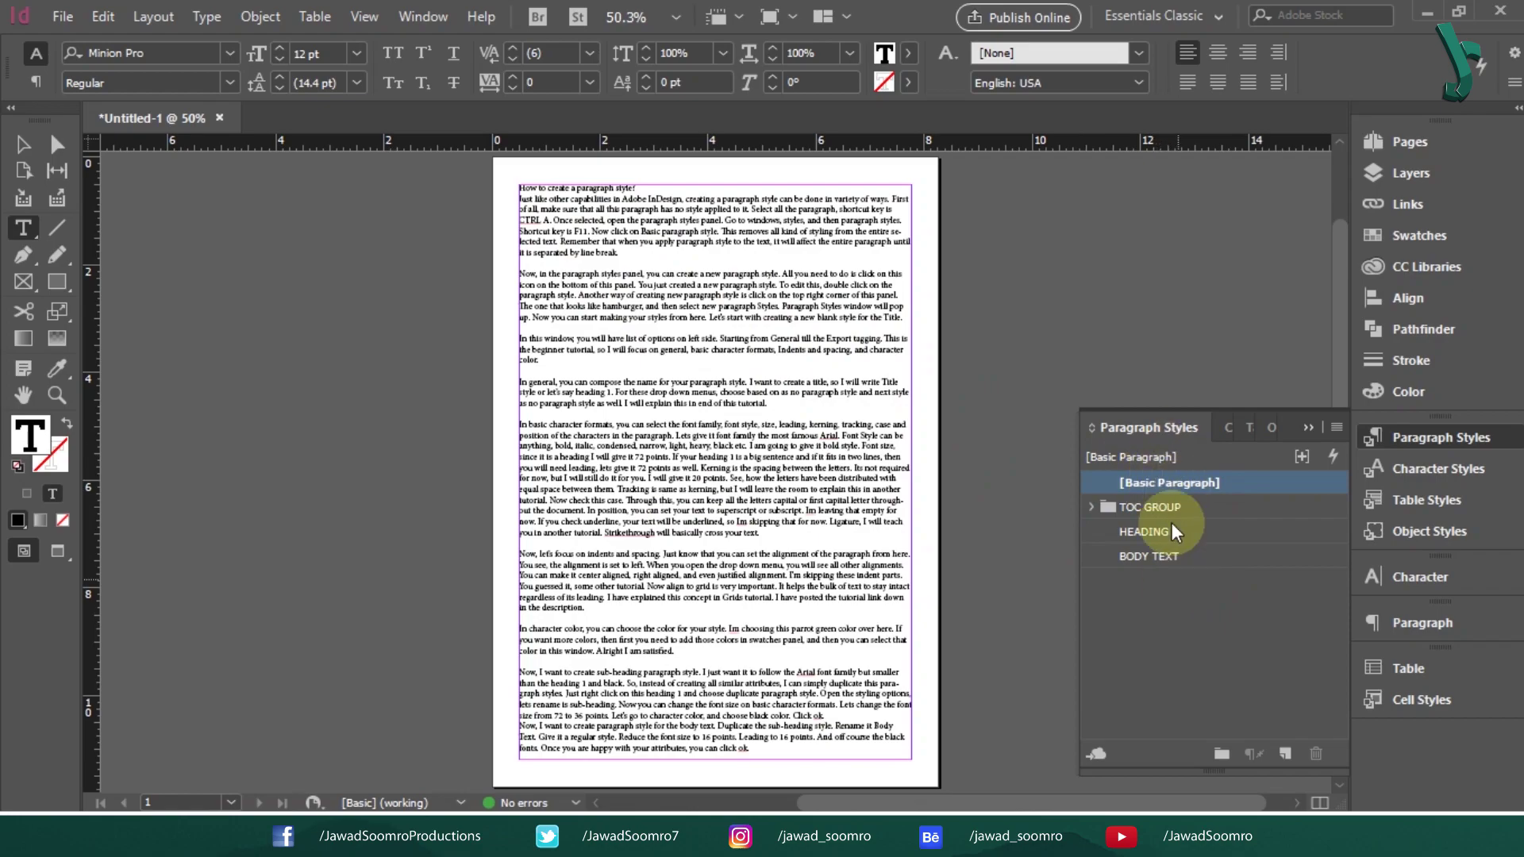
# Undo the [Basic Paragraph] style change and deselect the text.
pyautogui.press('Escape')
pyautogui.hotkey('ctrl', 'z')
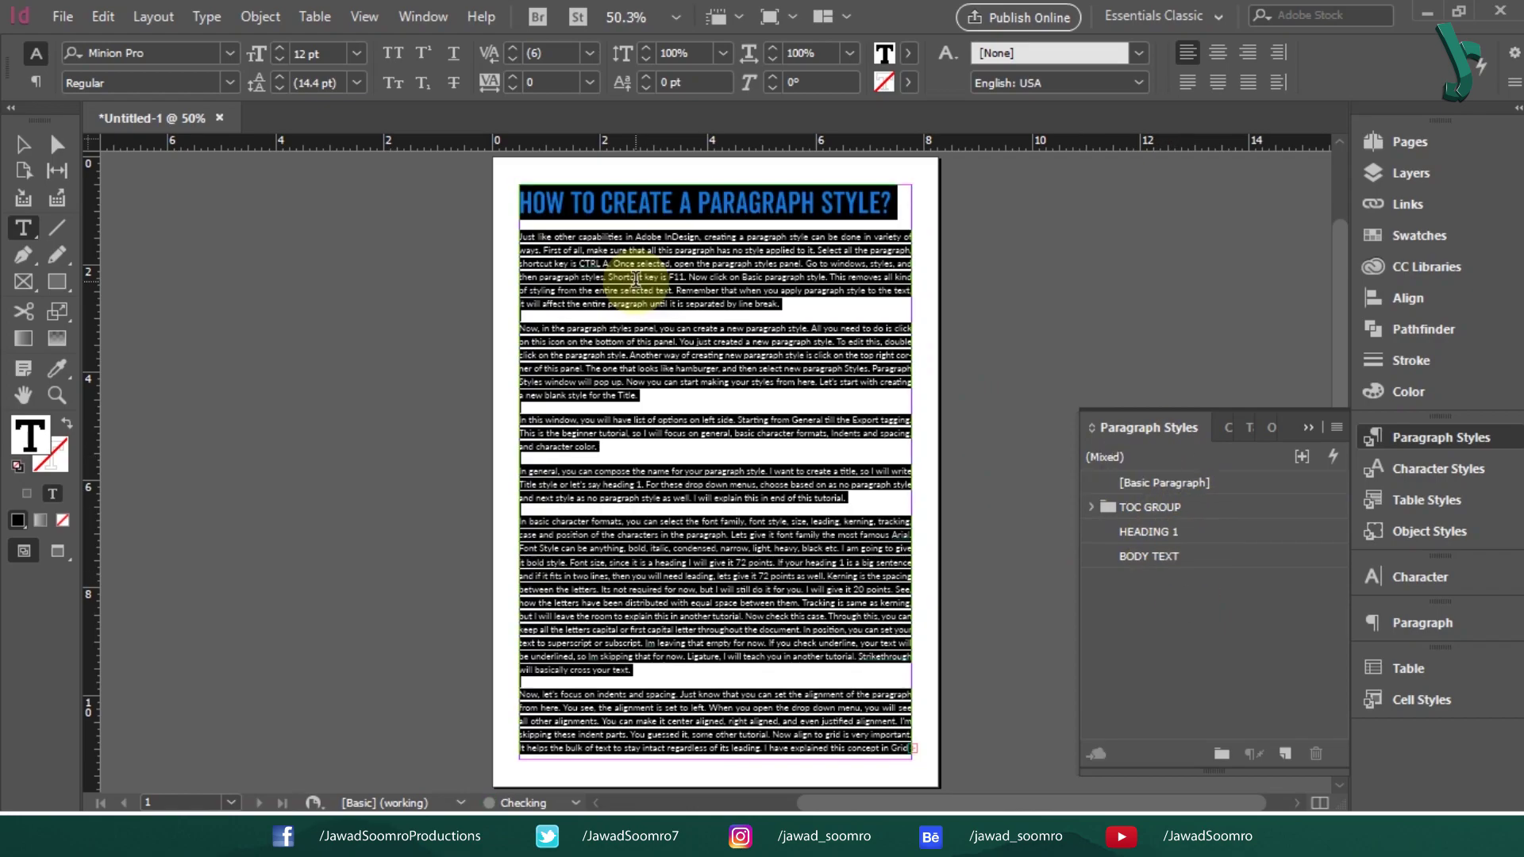
pyautogui.click(657, 266)
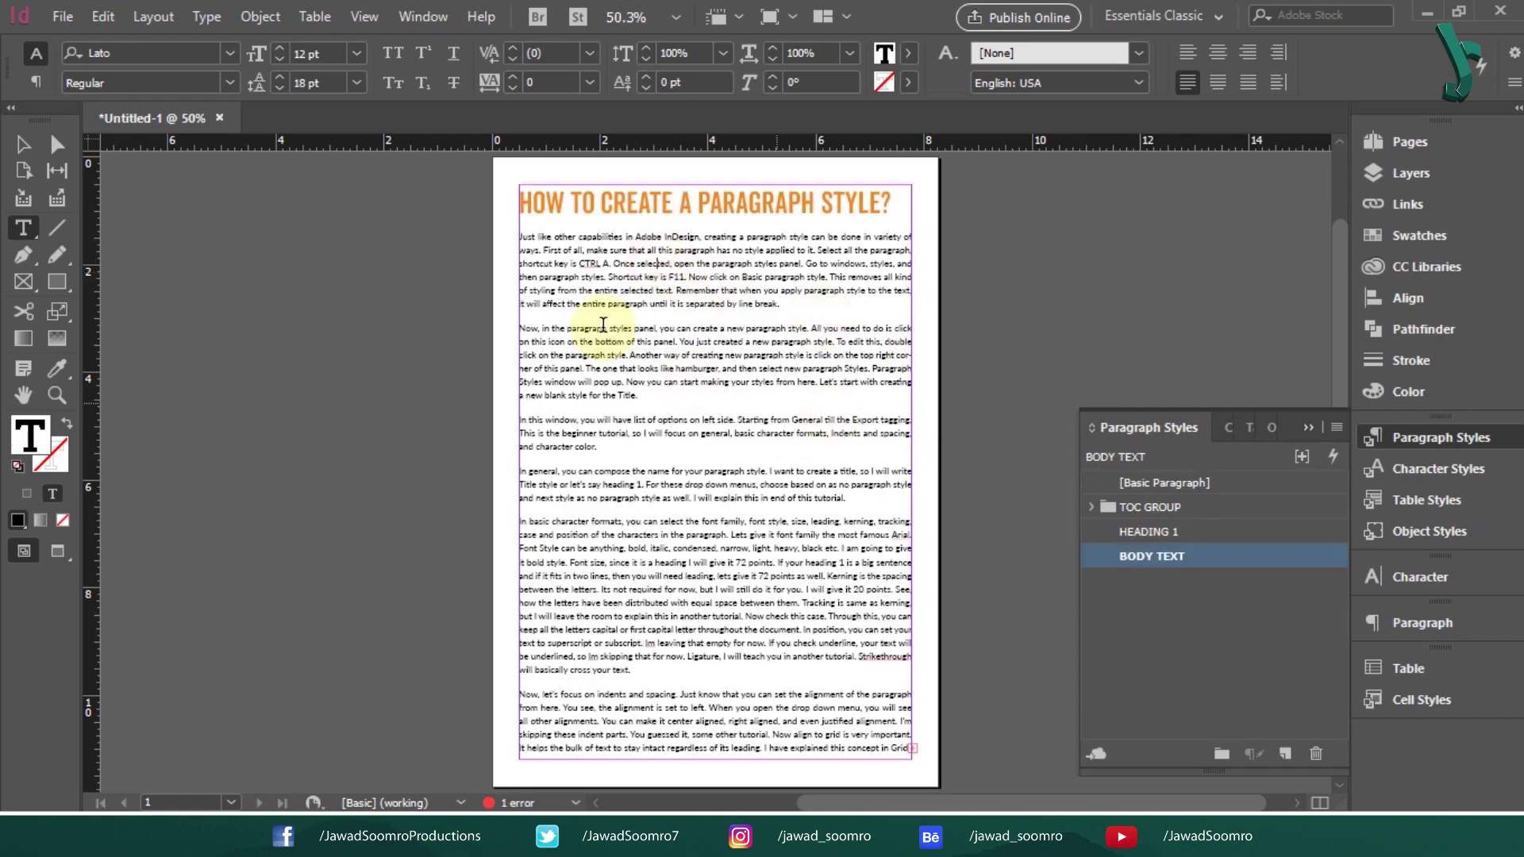
pyautogui.click(655, 277)
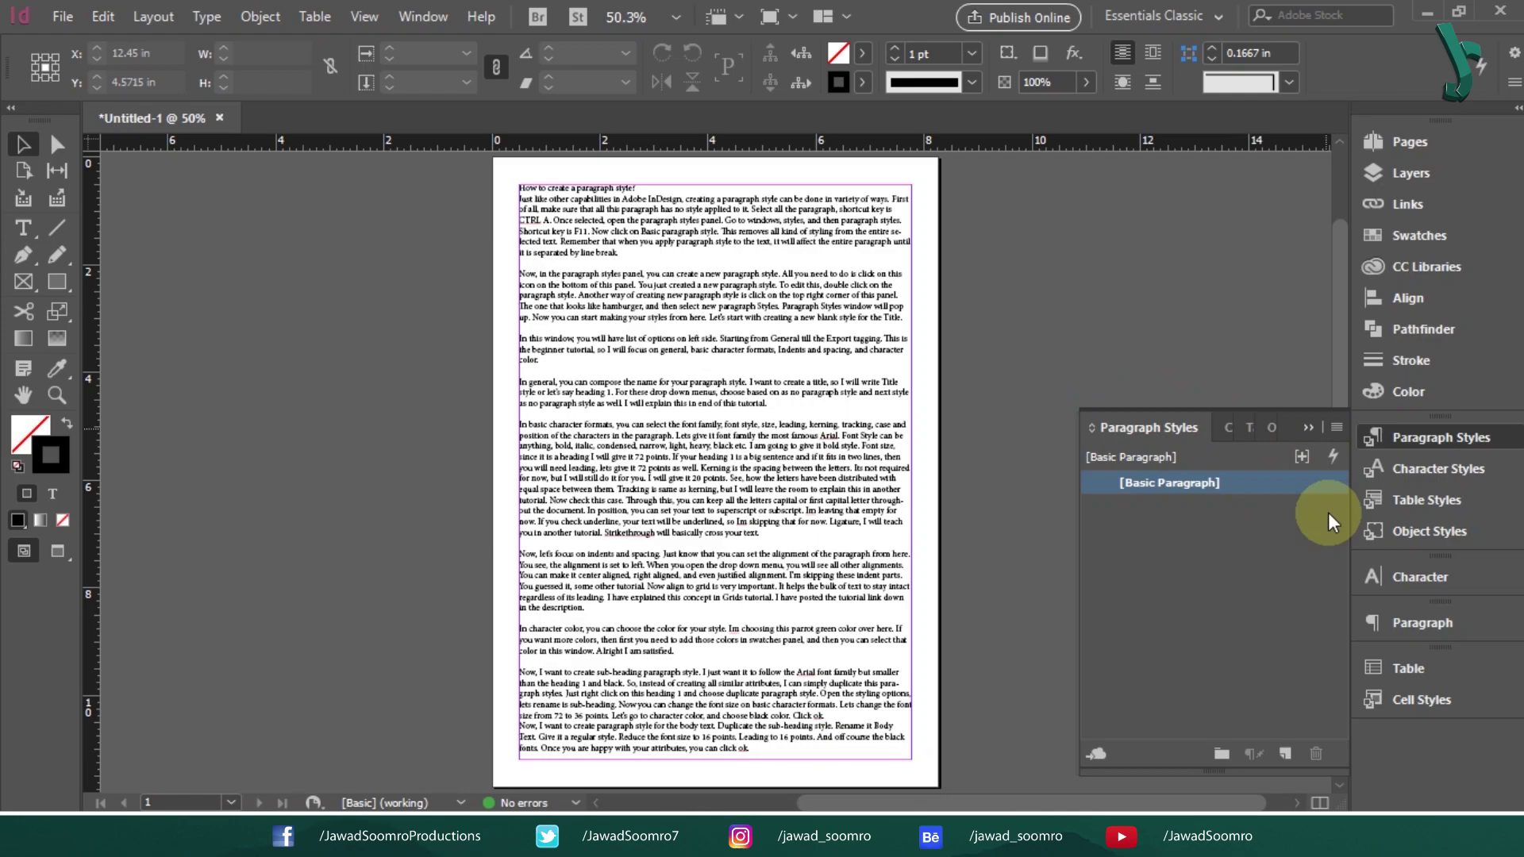
# Create a blank paragraph style, open its options, and close them without changing anything.
pyautogui.click(1288, 759)
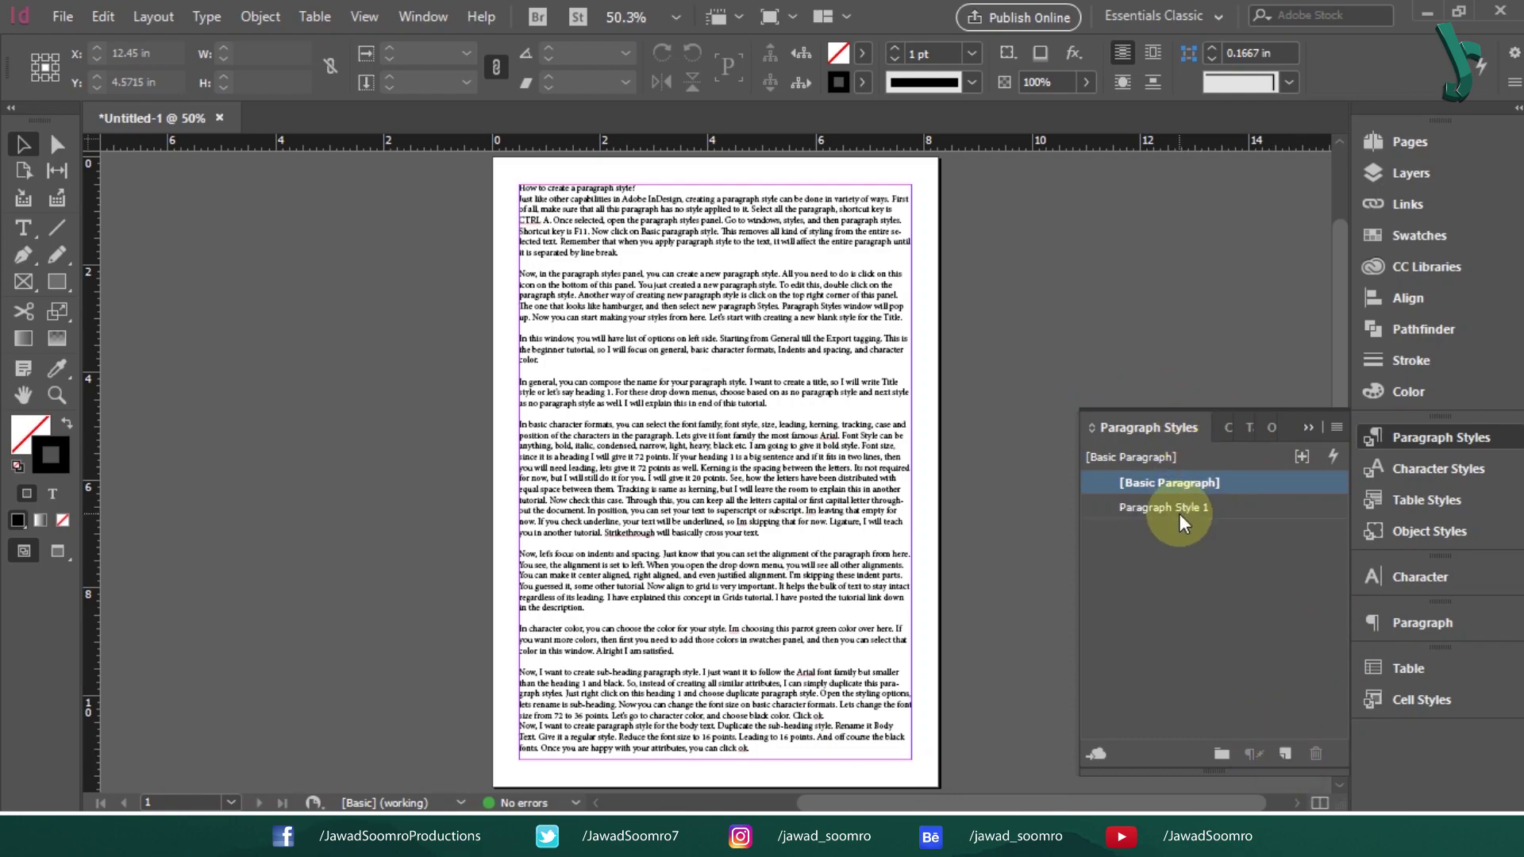
pyautogui.click(1178, 511)
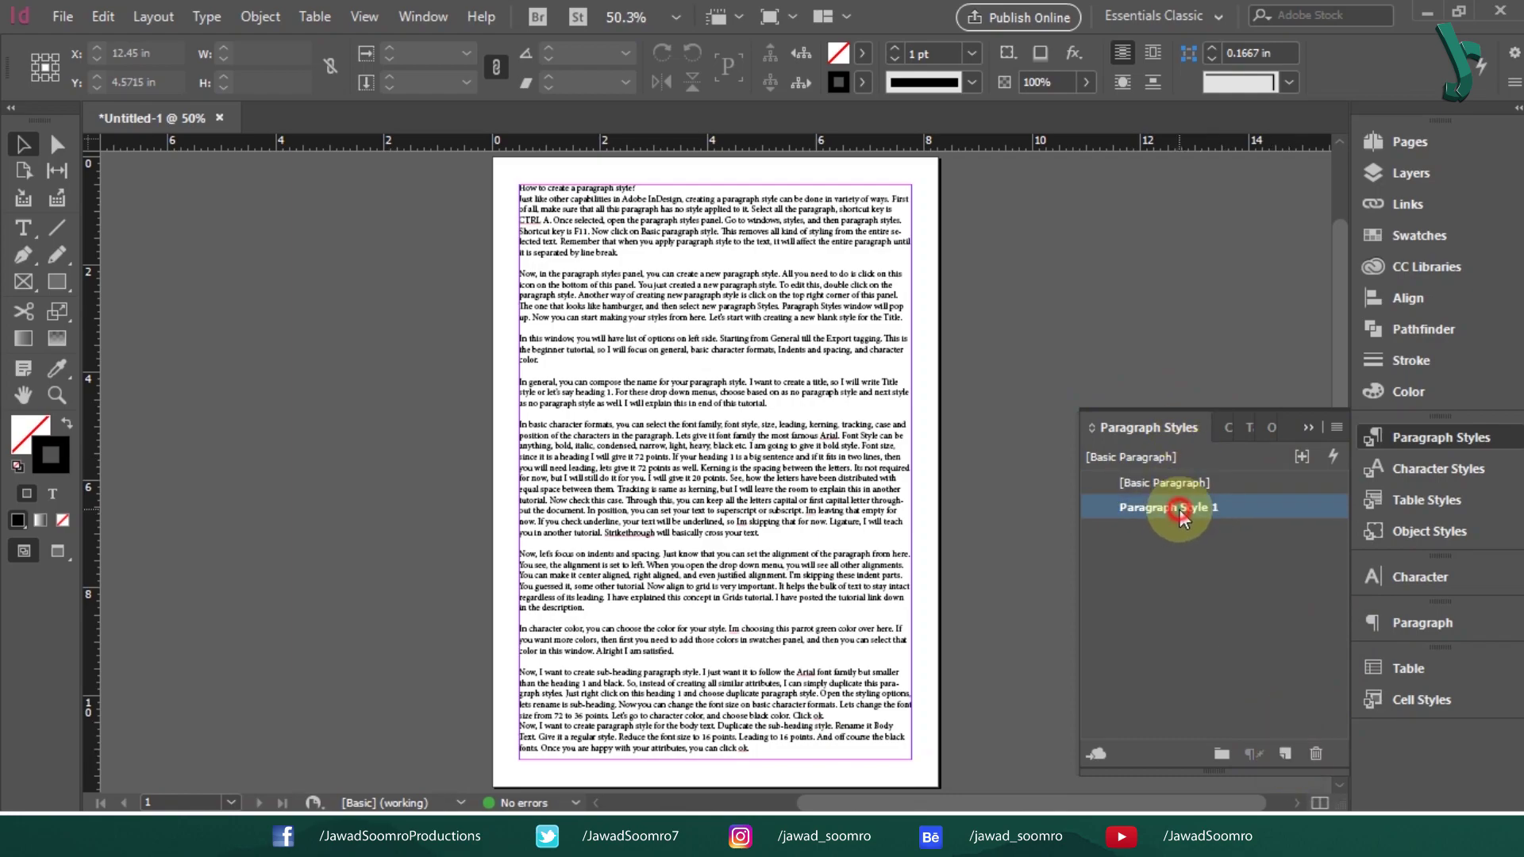
pyautogui.doubleClick(1179, 508)
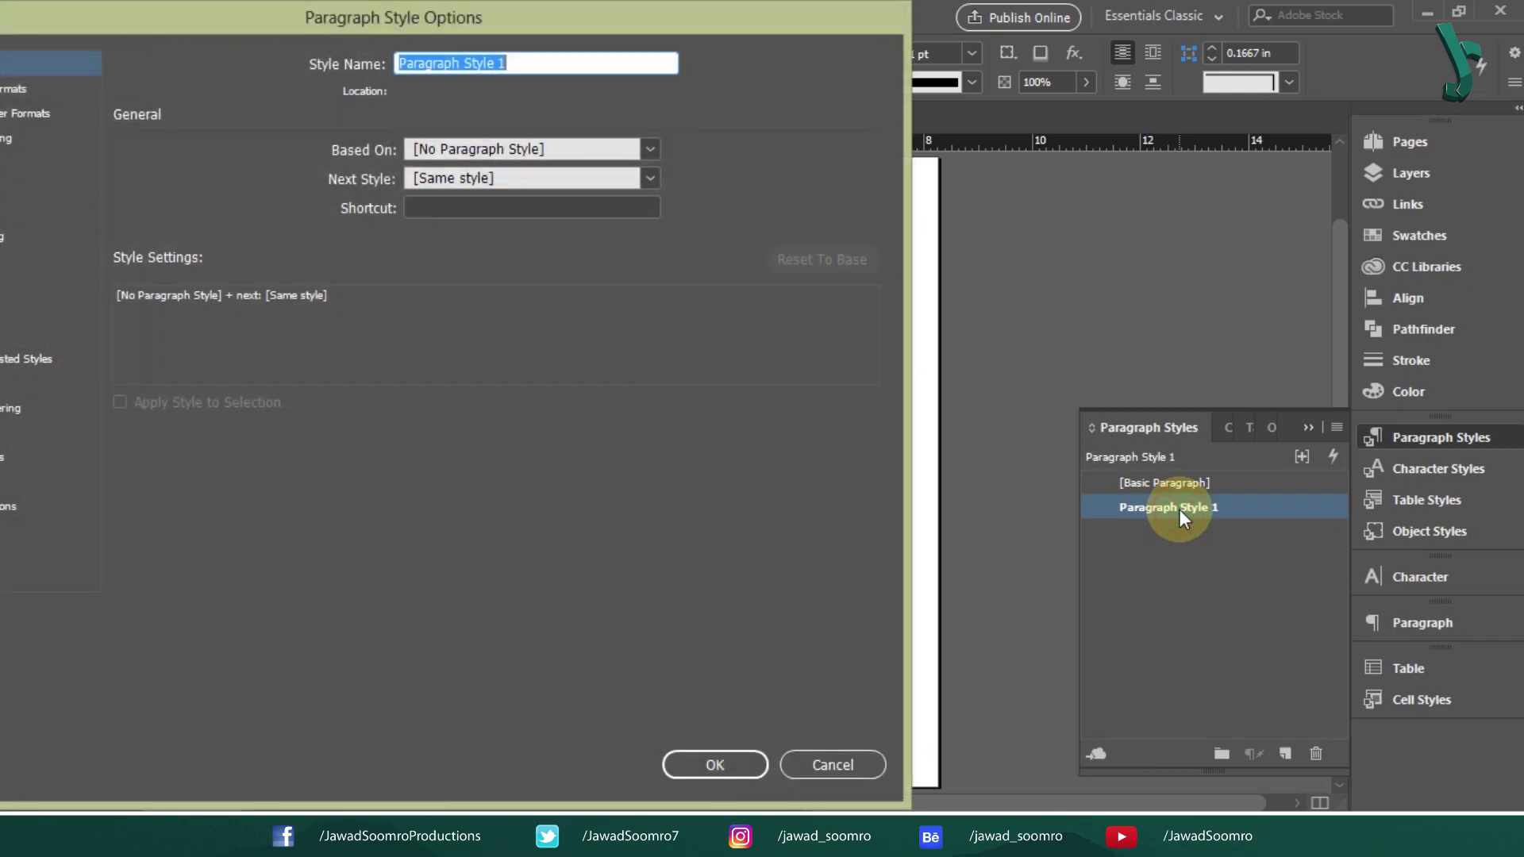
pyautogui.moveTo(527, 52); pyautogui.dragTo(910, 20)
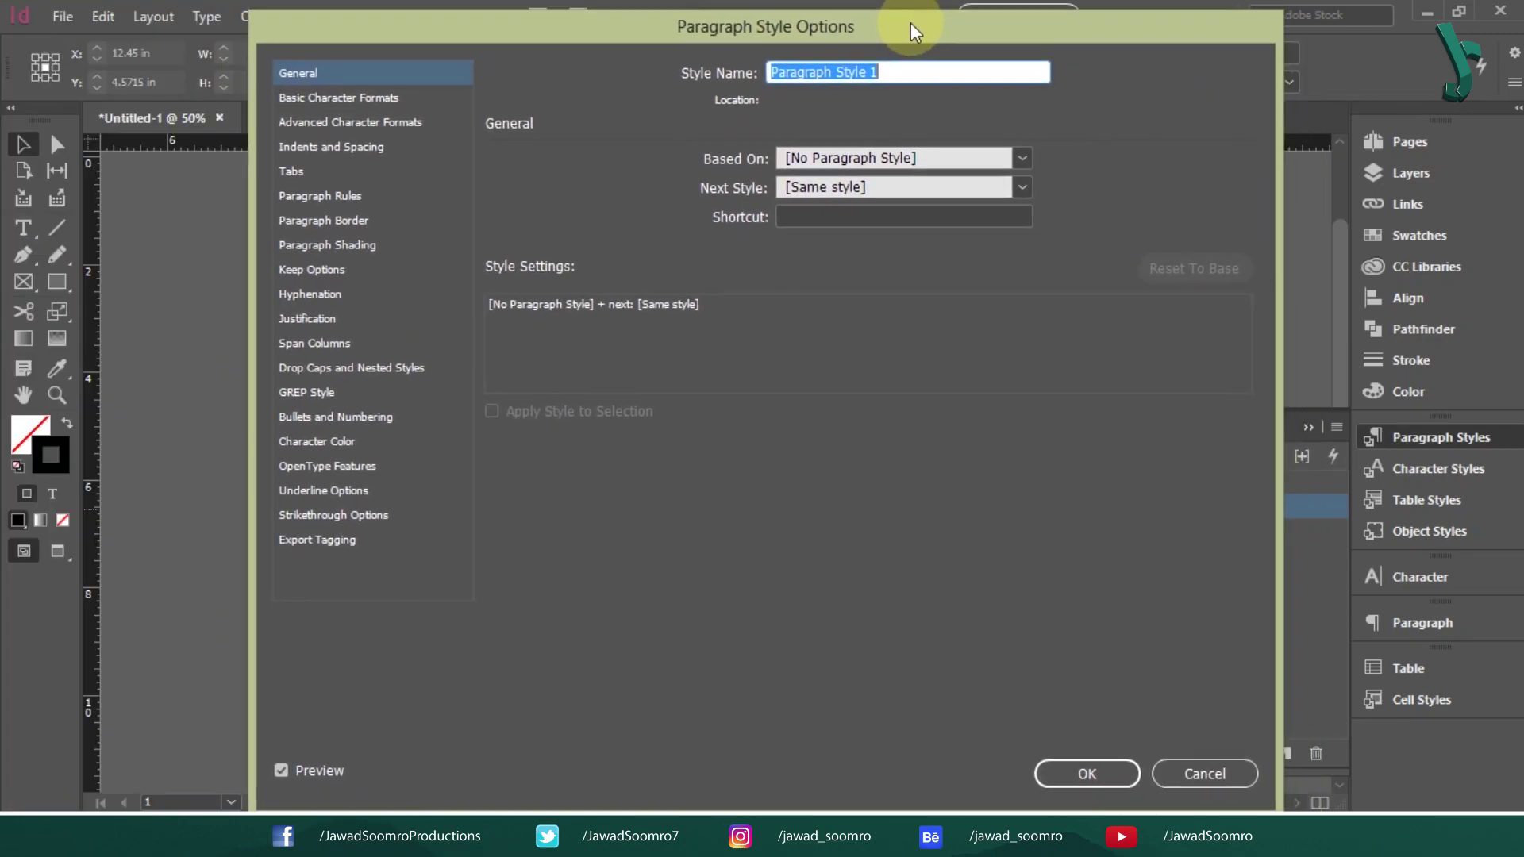
pyautogui.press('Escape')
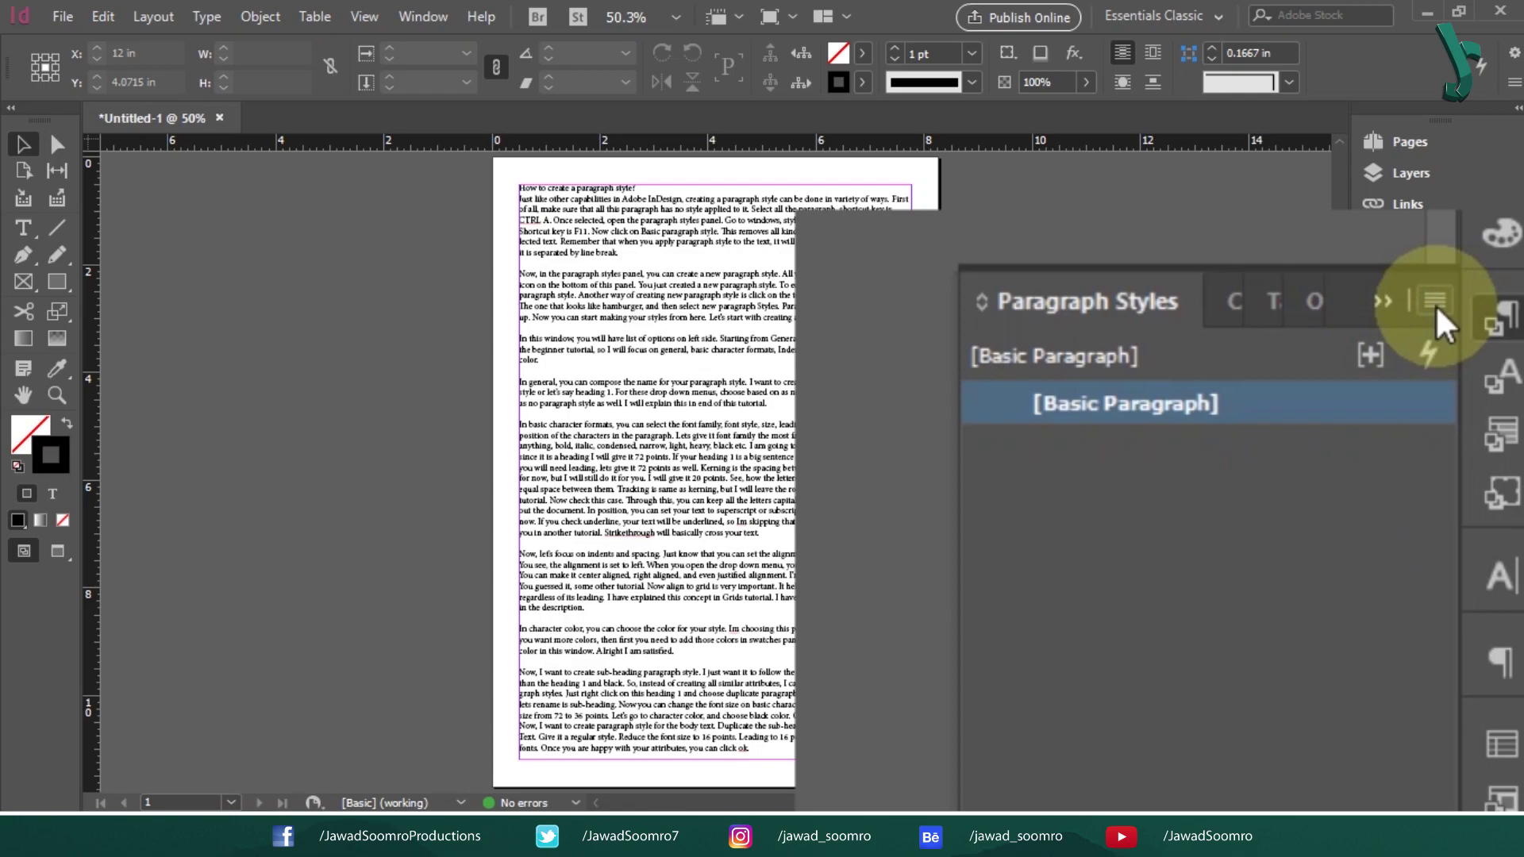
# Create a new paragraph style named Title, leaving its other options at their defaults.
pyautogui.click(1337, 430)
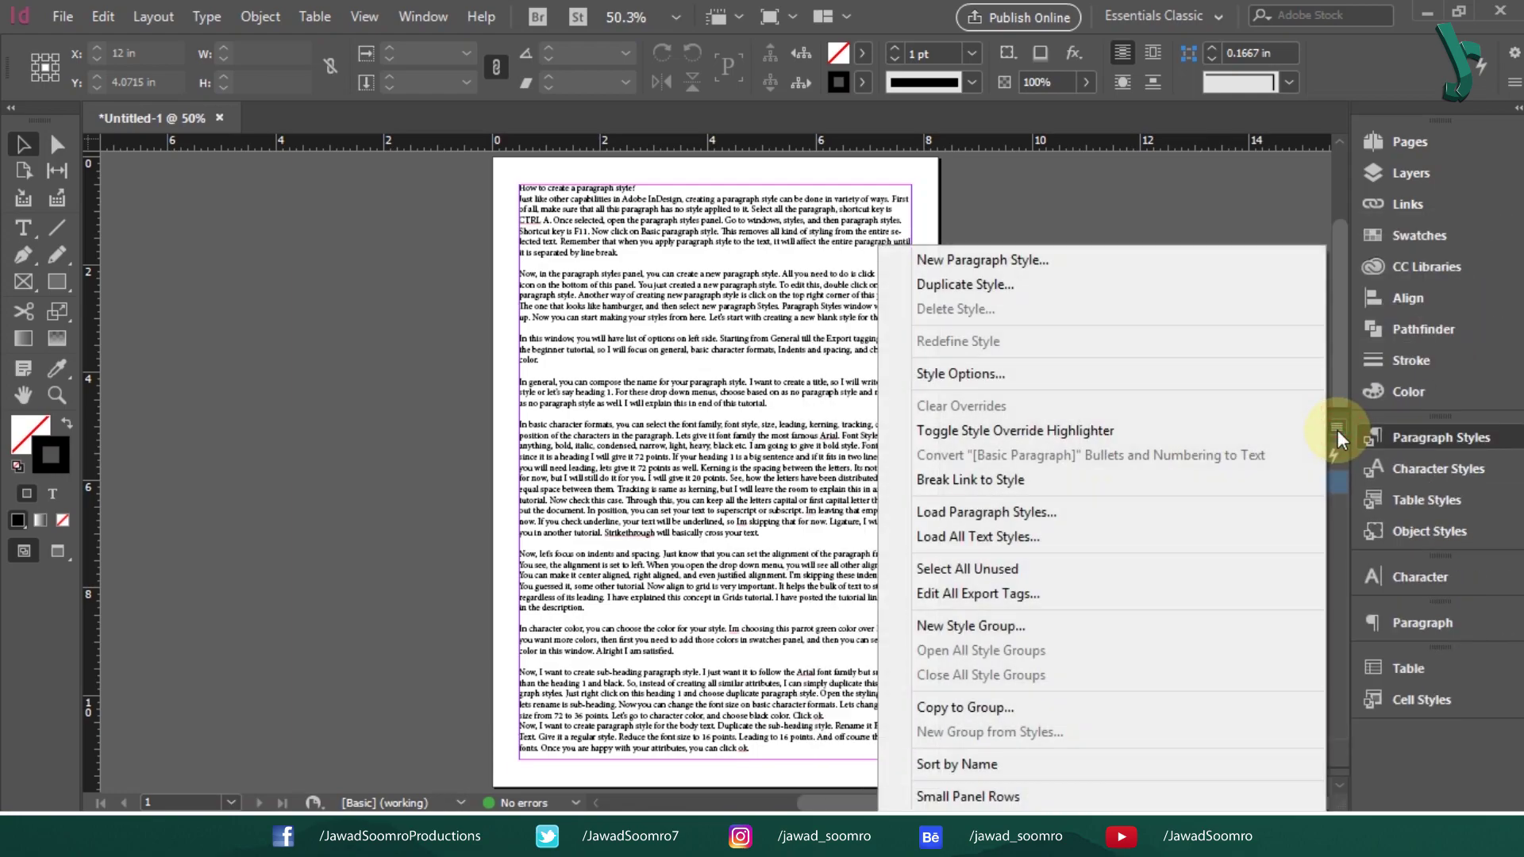
pyautogui.click(955, 259)
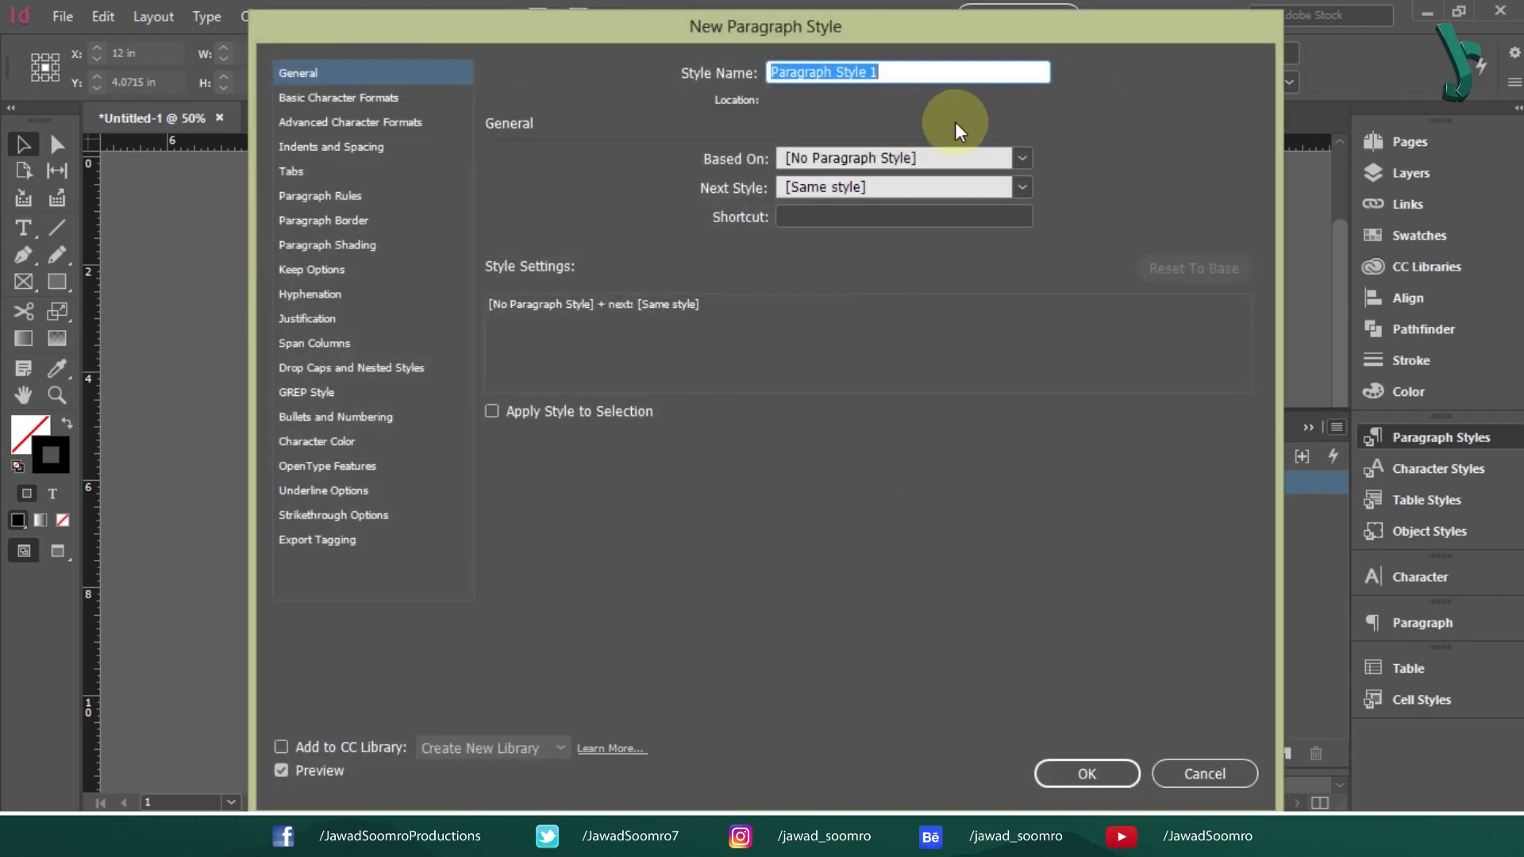
pyautogui.write('Ttle\\\\\\')
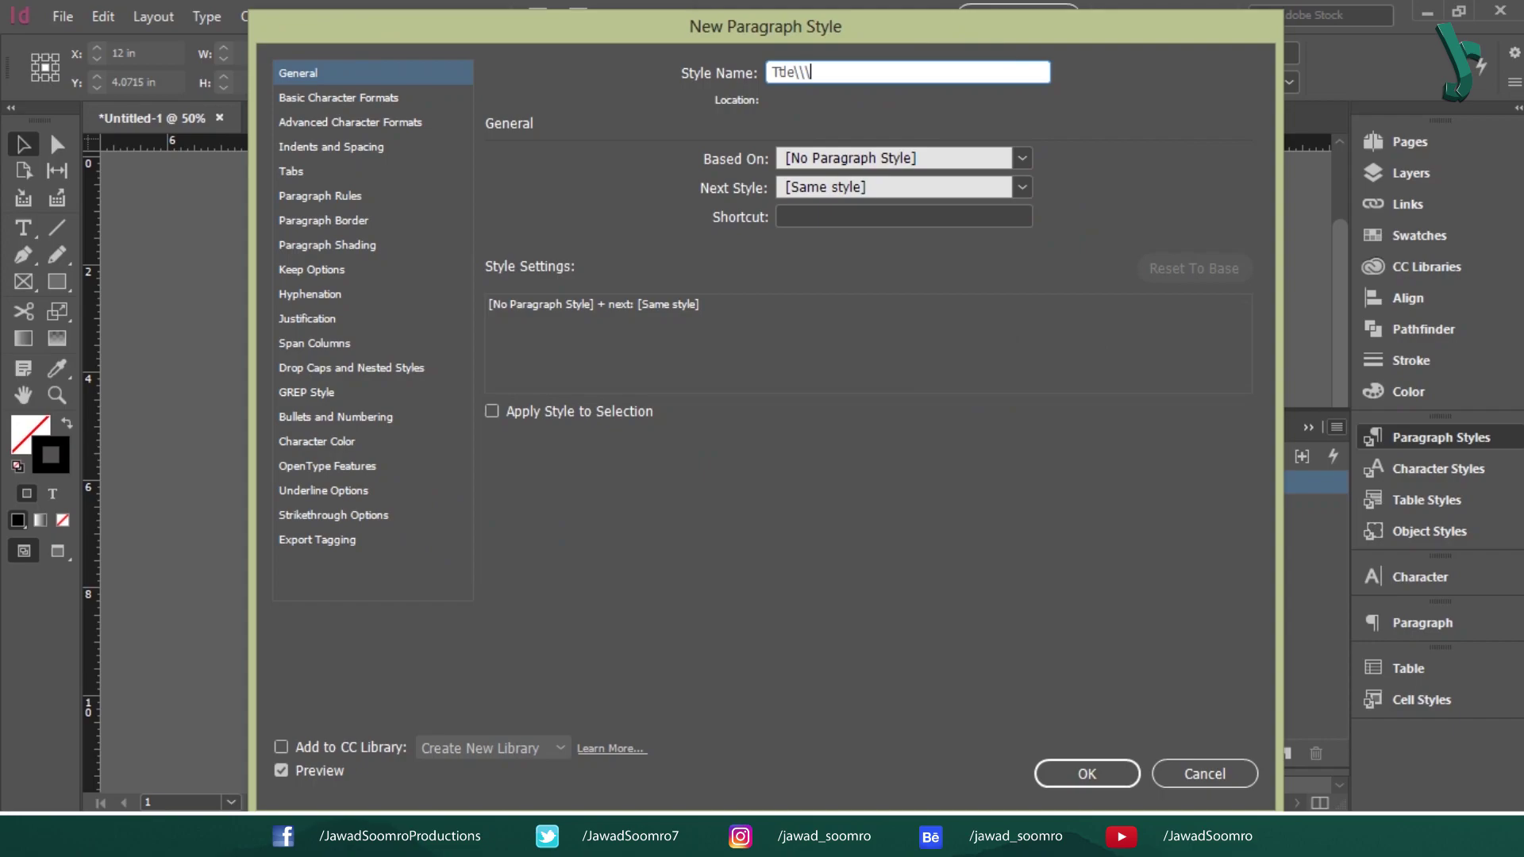
pyautogui.press('BackSpace')
pyautogui.press('BackSpace')
pyautogui.press('BackSpace')
pyautogui.press('BackSpace')
pyautogui.press('BackSpace')
pyautogui.press('BackSpace')
pyautogui.press('BackSpace')
pyautogui.write('Title')
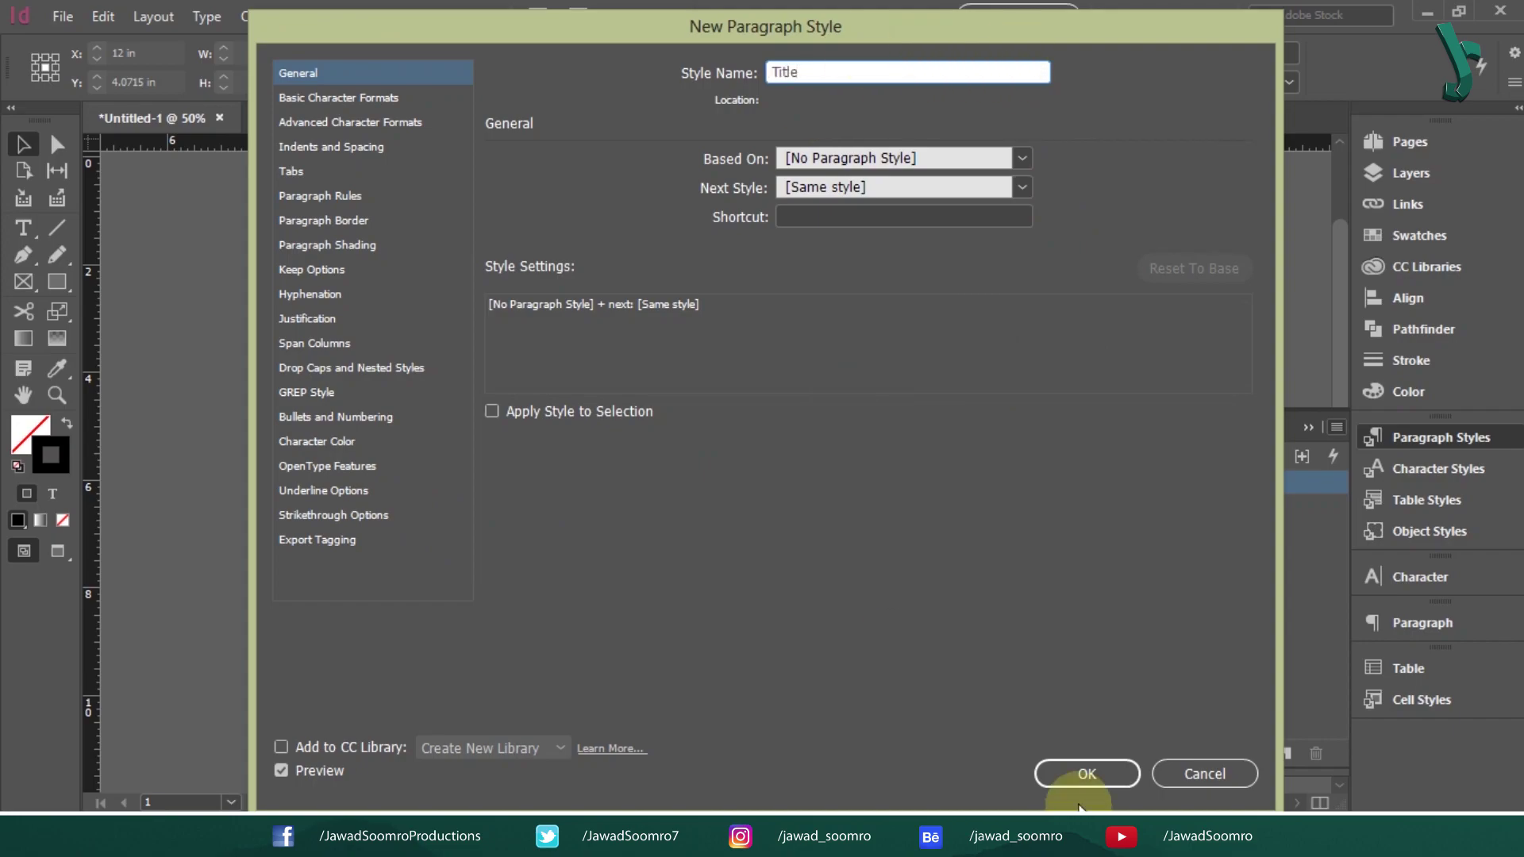
pyautogui.click(1080, 786)
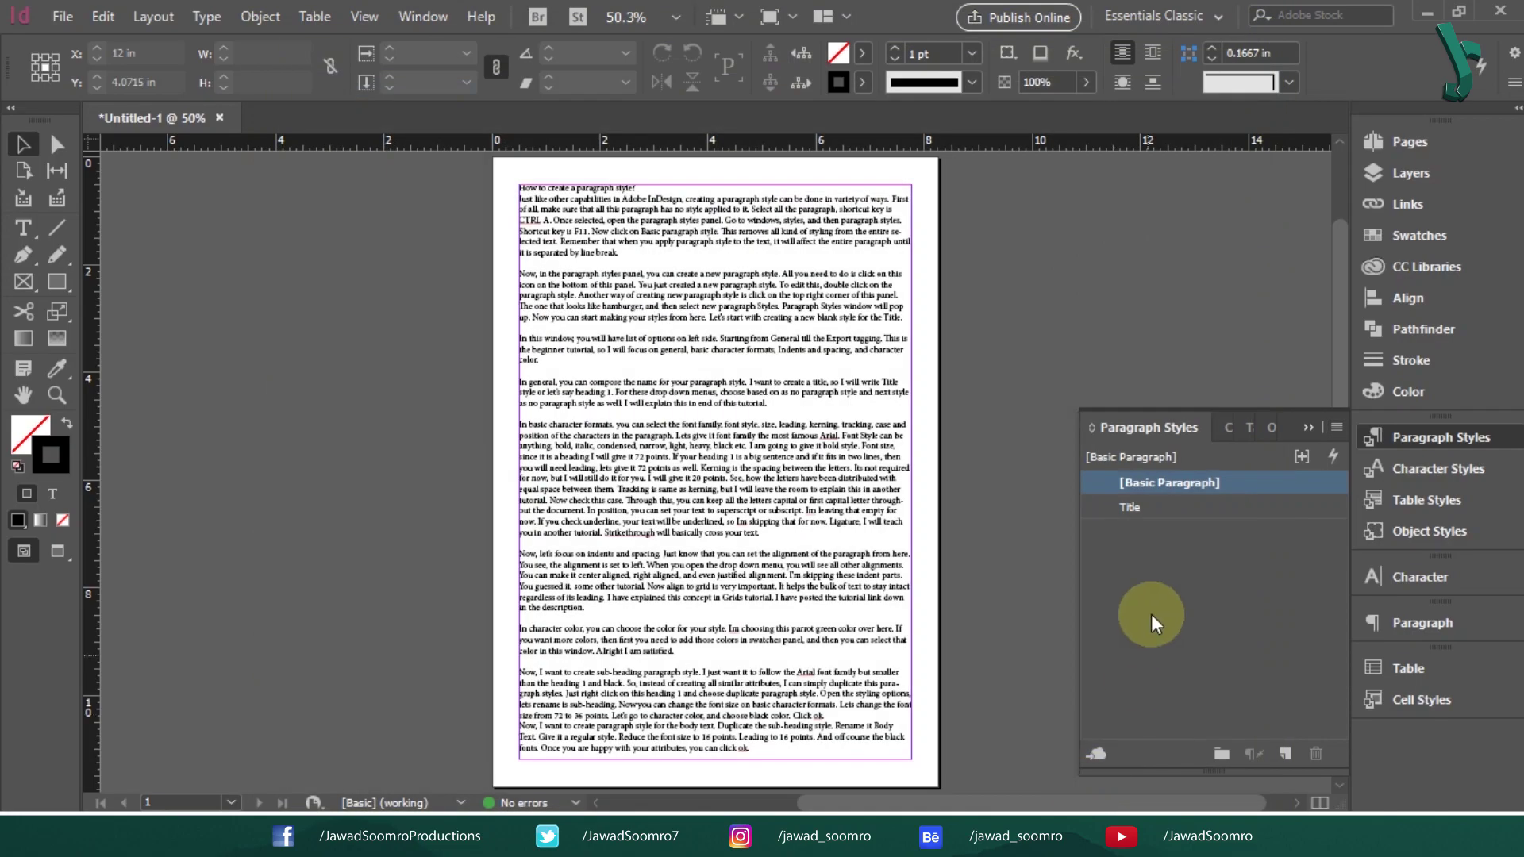
# Open the Title style's options and review its General, Basic Character Formats, Indents and Spacing, and Character Color settings.
pyautogui.click(1142, 512)
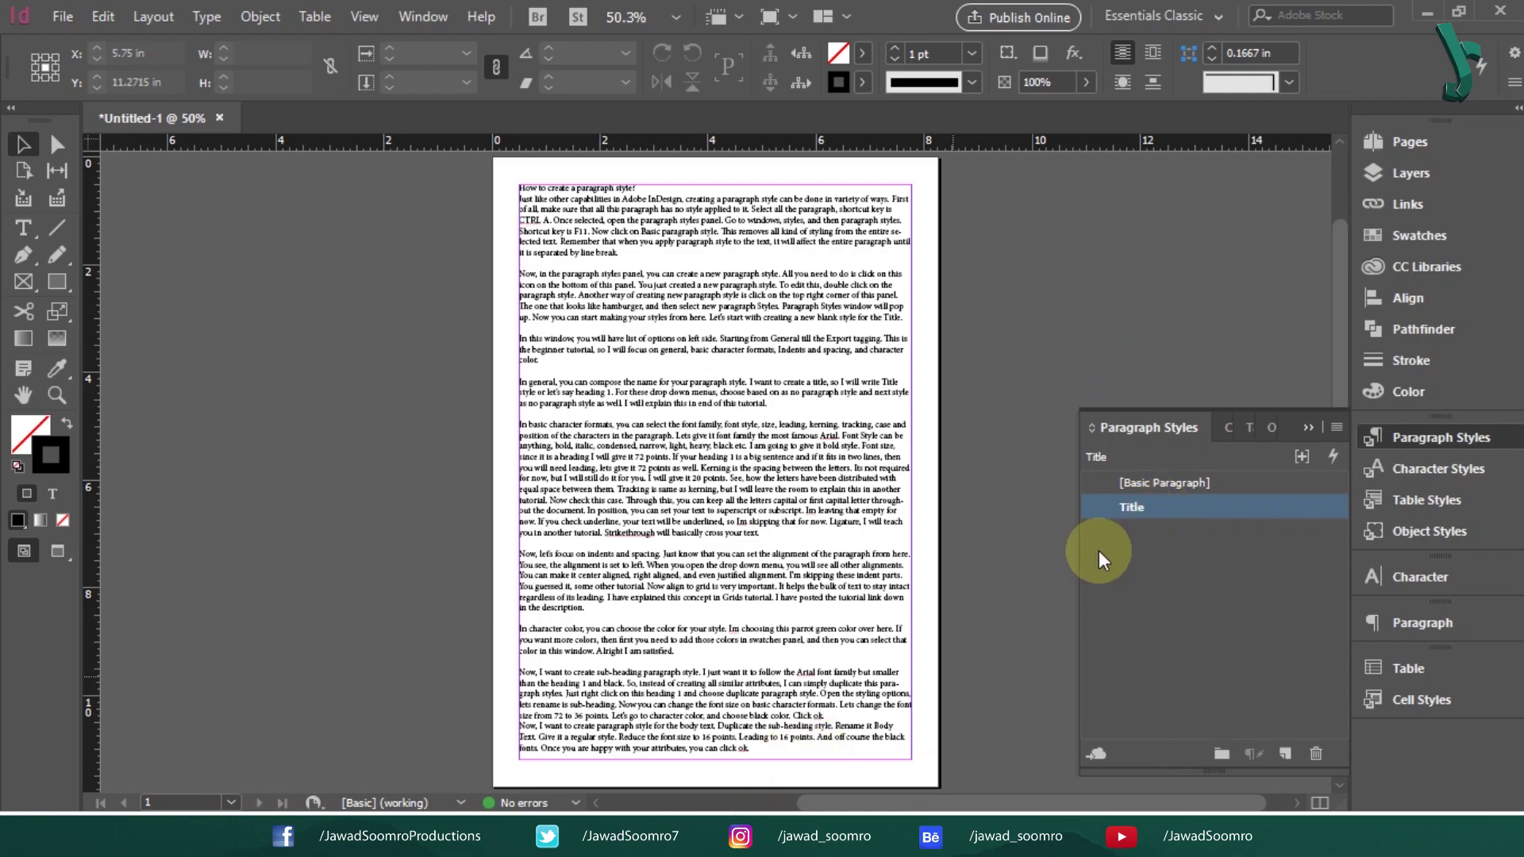
pyautogui.doubleClick(1183, 508)
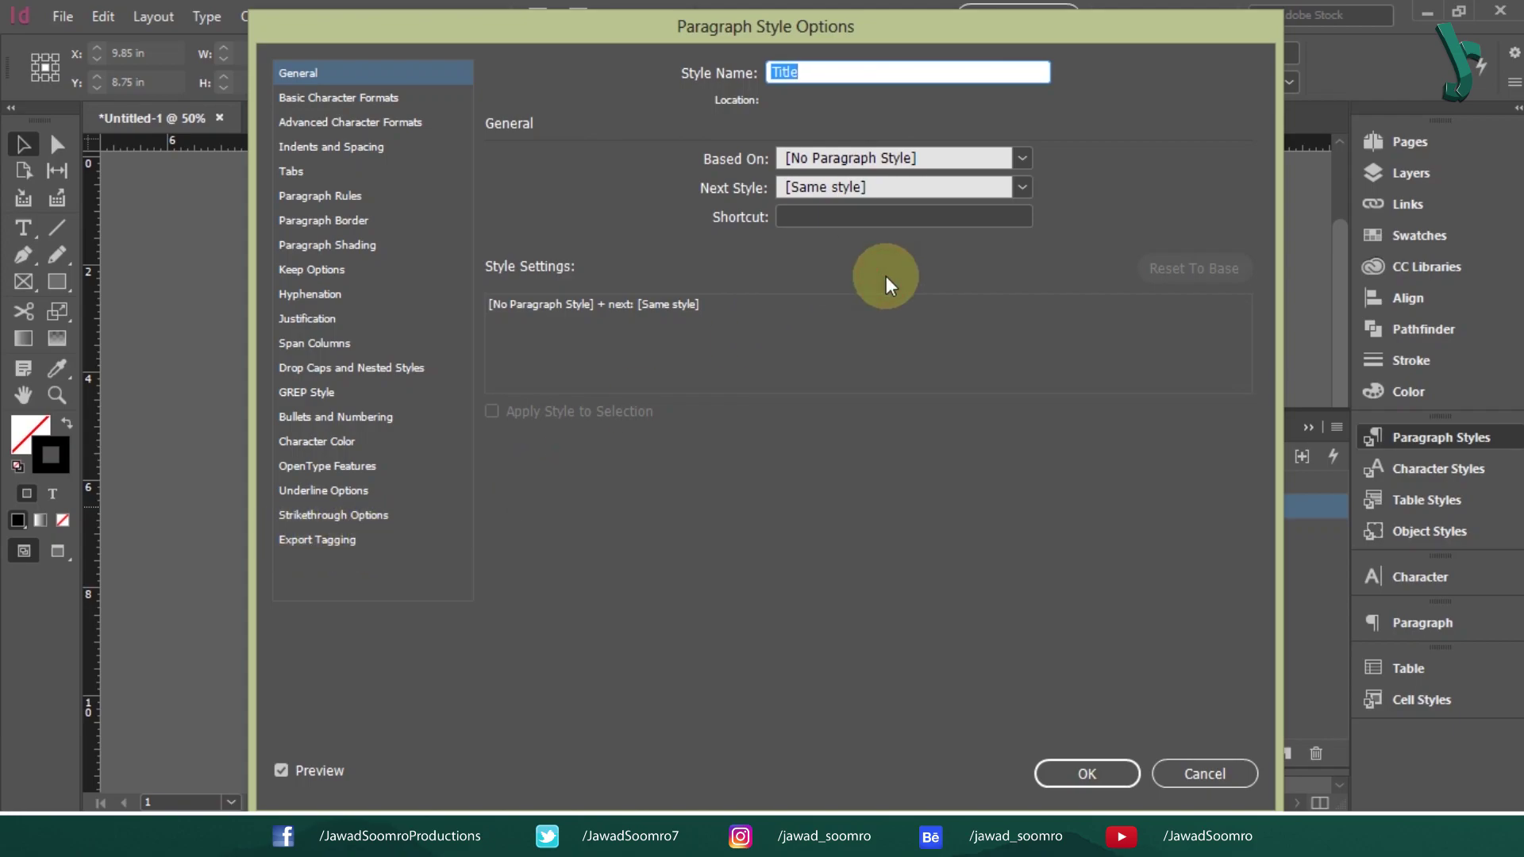
pyautogui.click(299, 73)
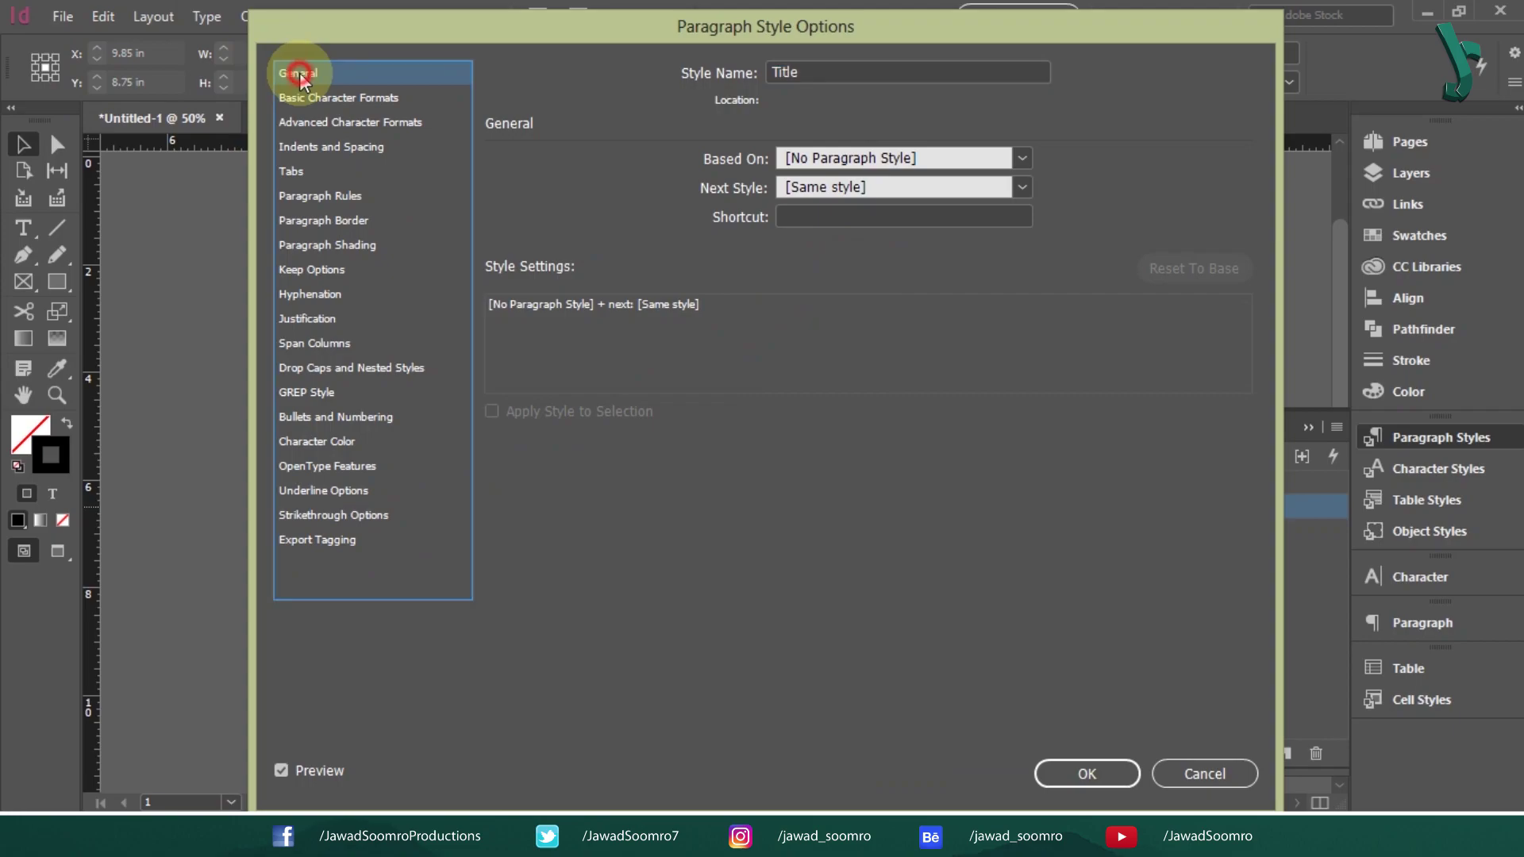
pyautogui.click(315, 98)
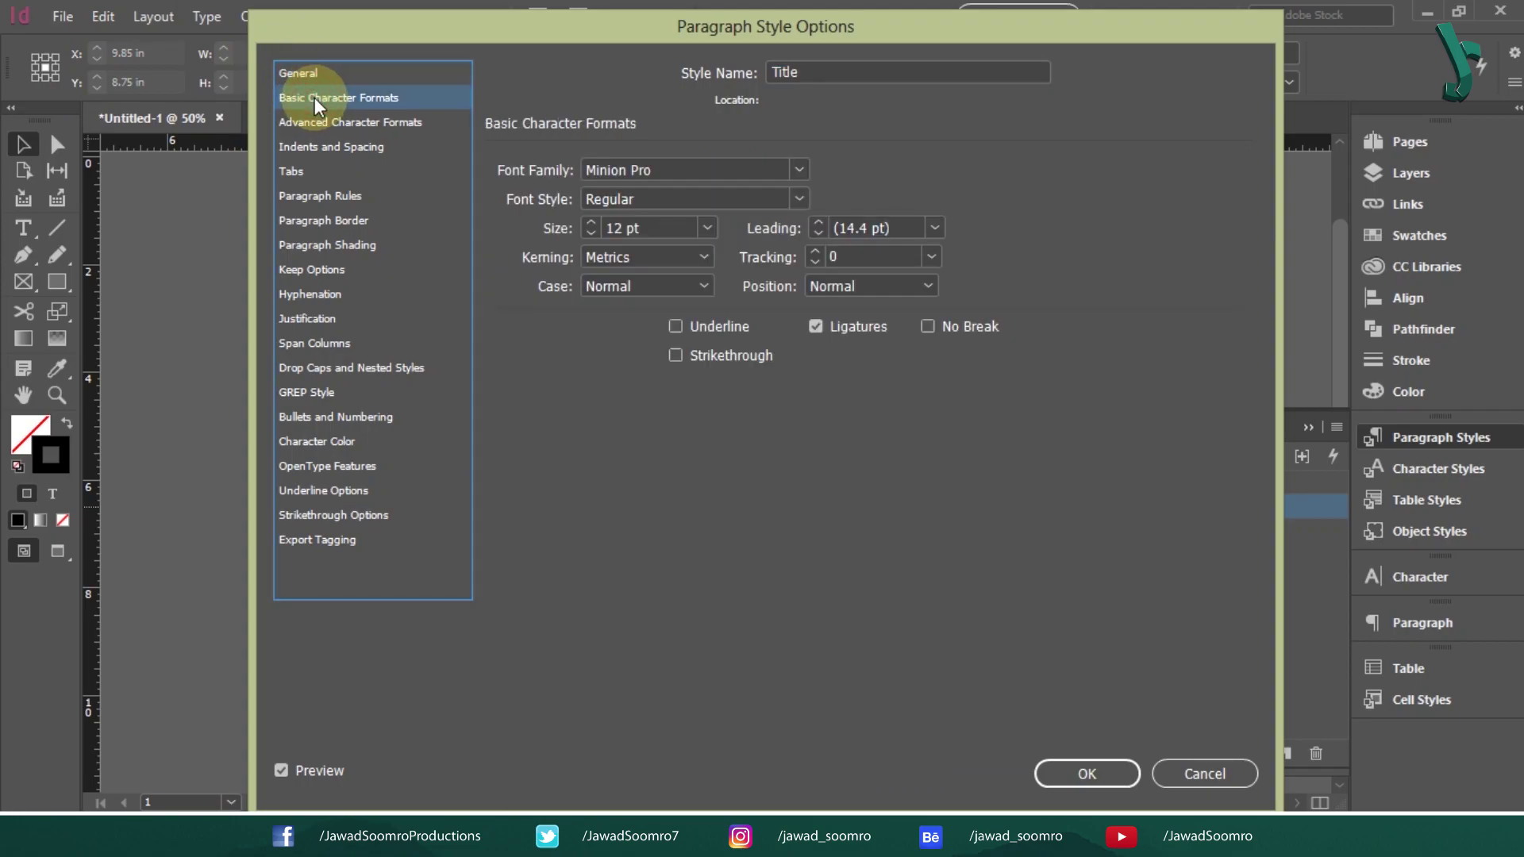
pyautogui.click(337, 147)
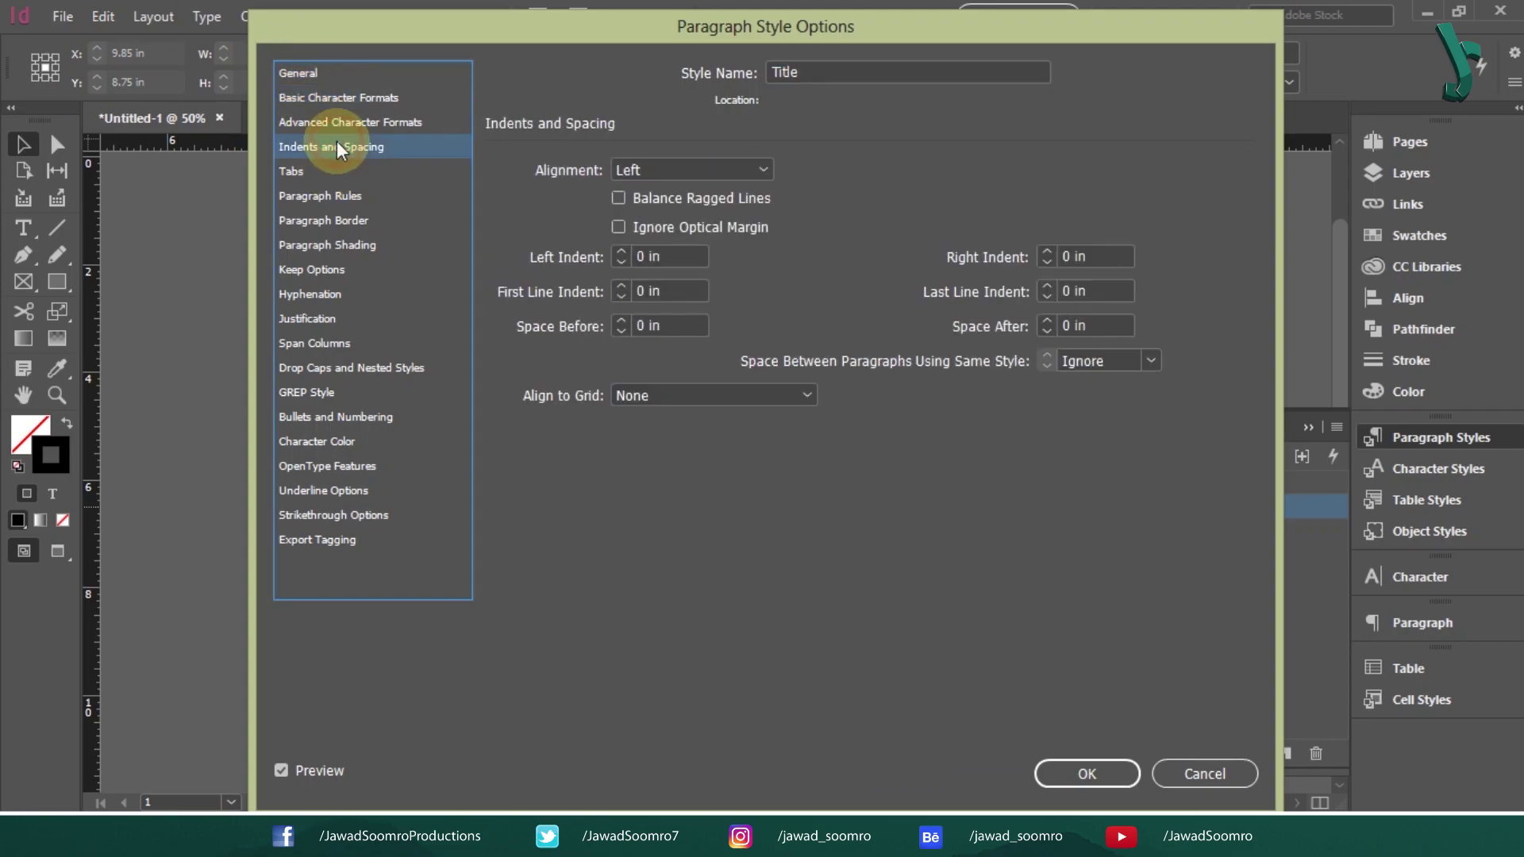
pyautogui.click(345, 447)
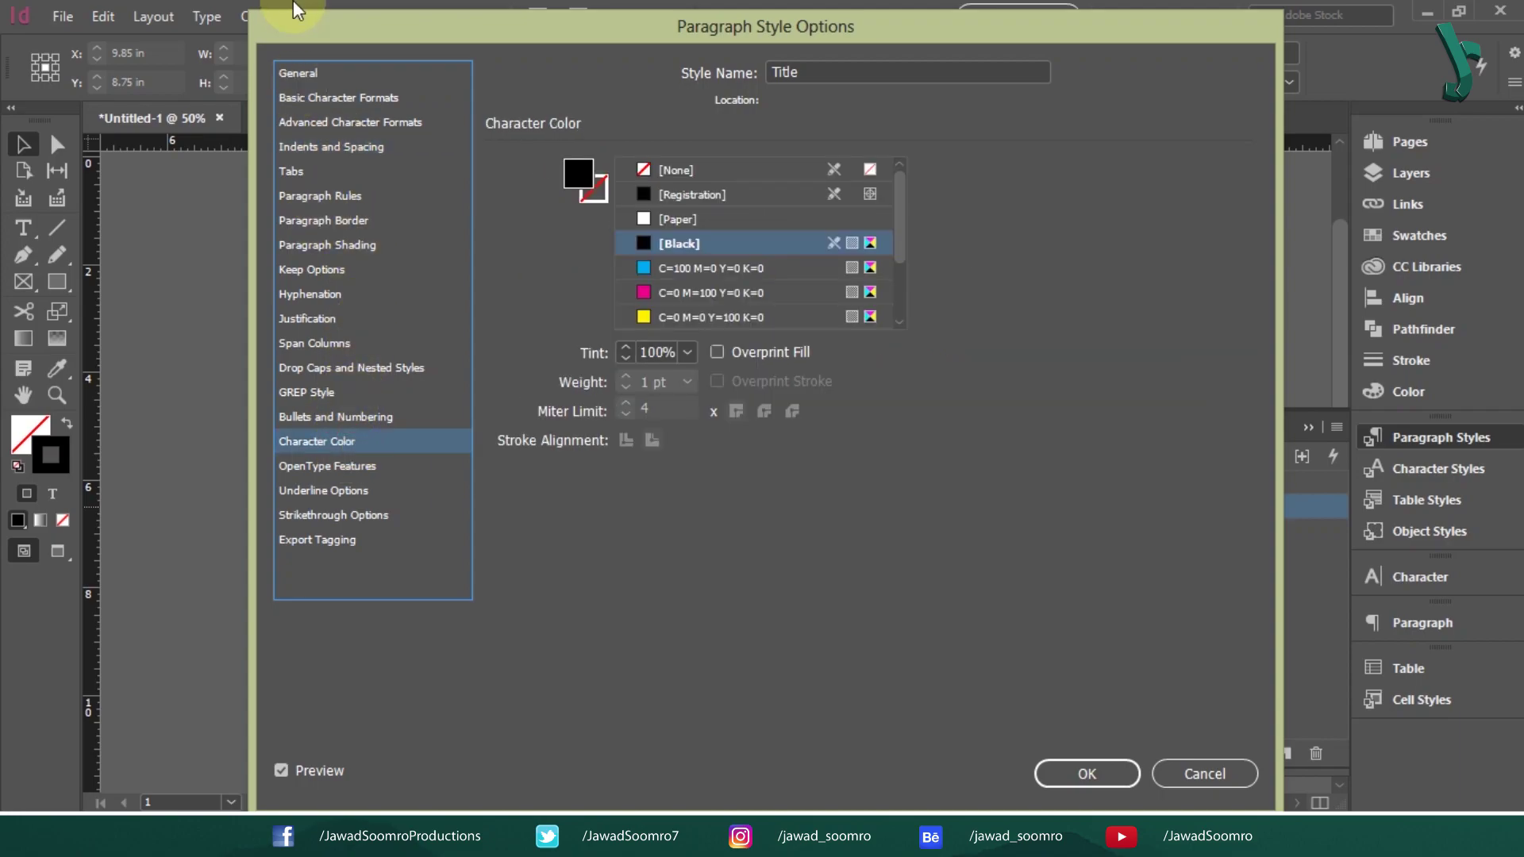
# Rename the Title paragraph style as Heading 1 in its general settings.
pyautogui.click(392, 73)
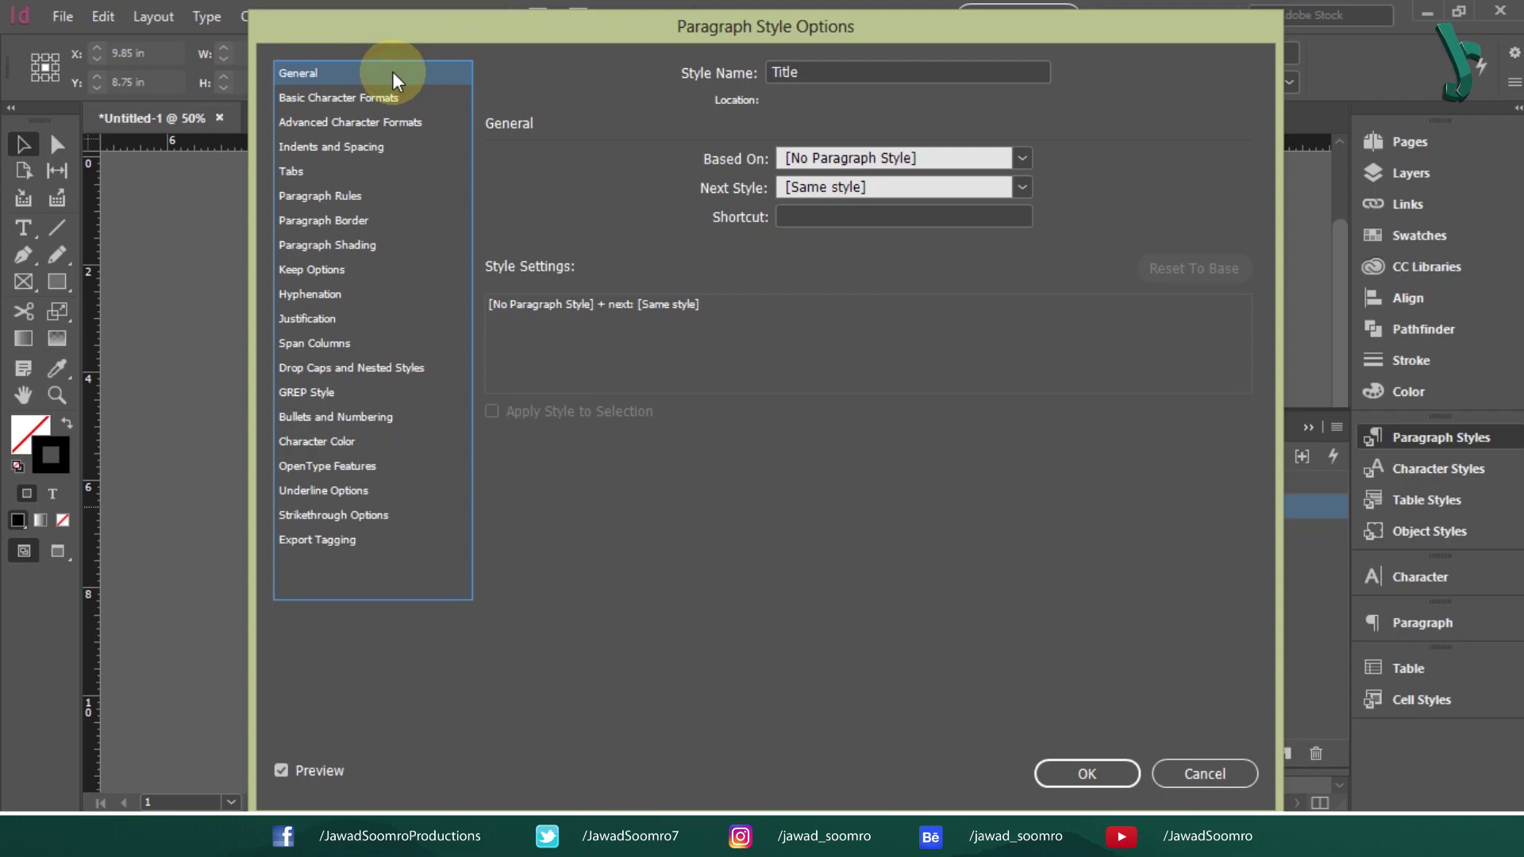
pyautogui.click(918, 70)
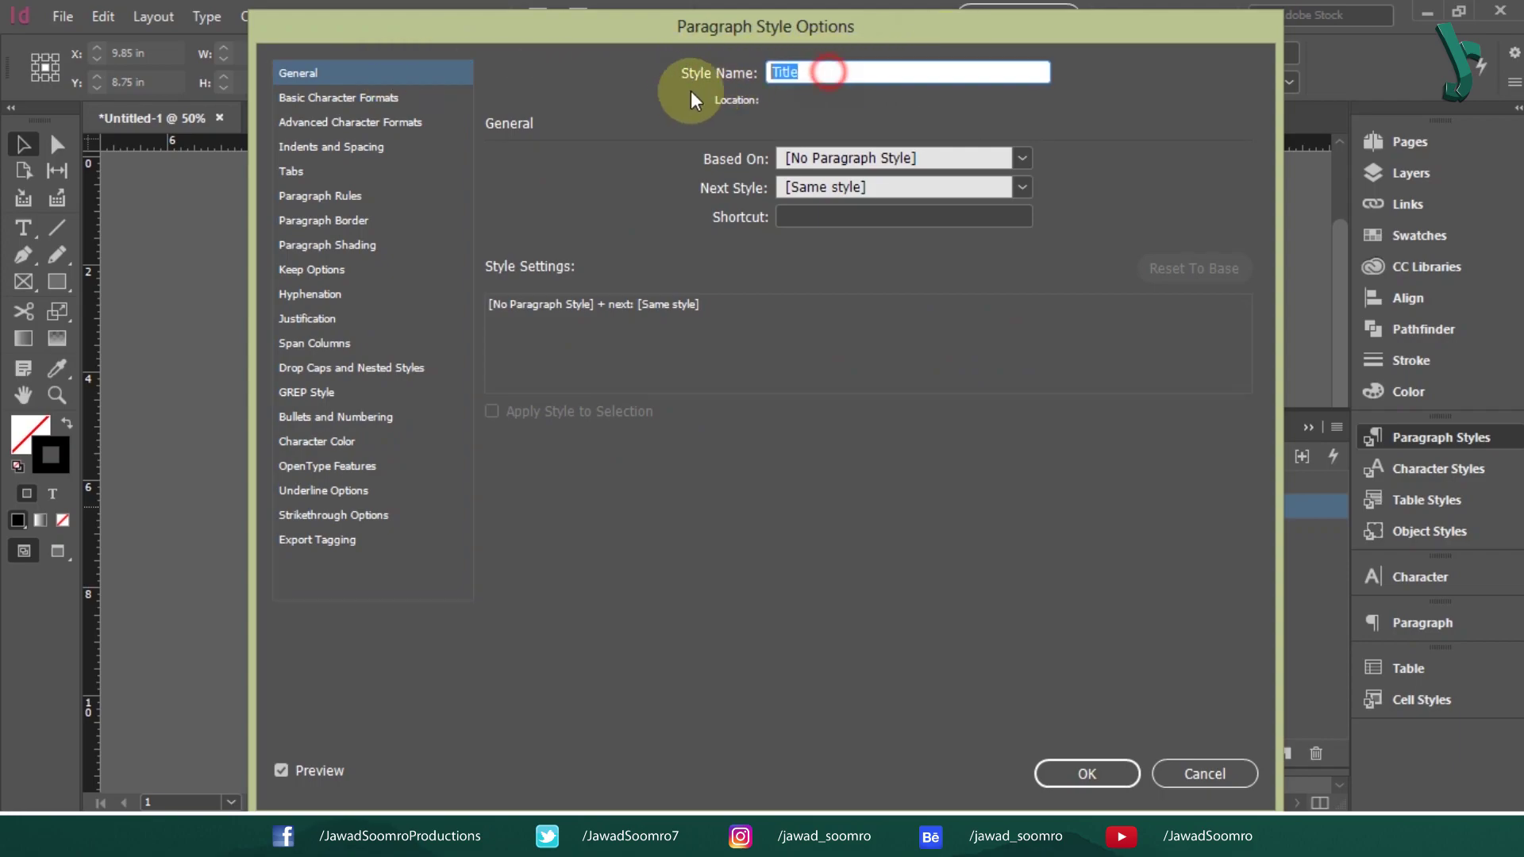
pyautogui.click(838, 64)
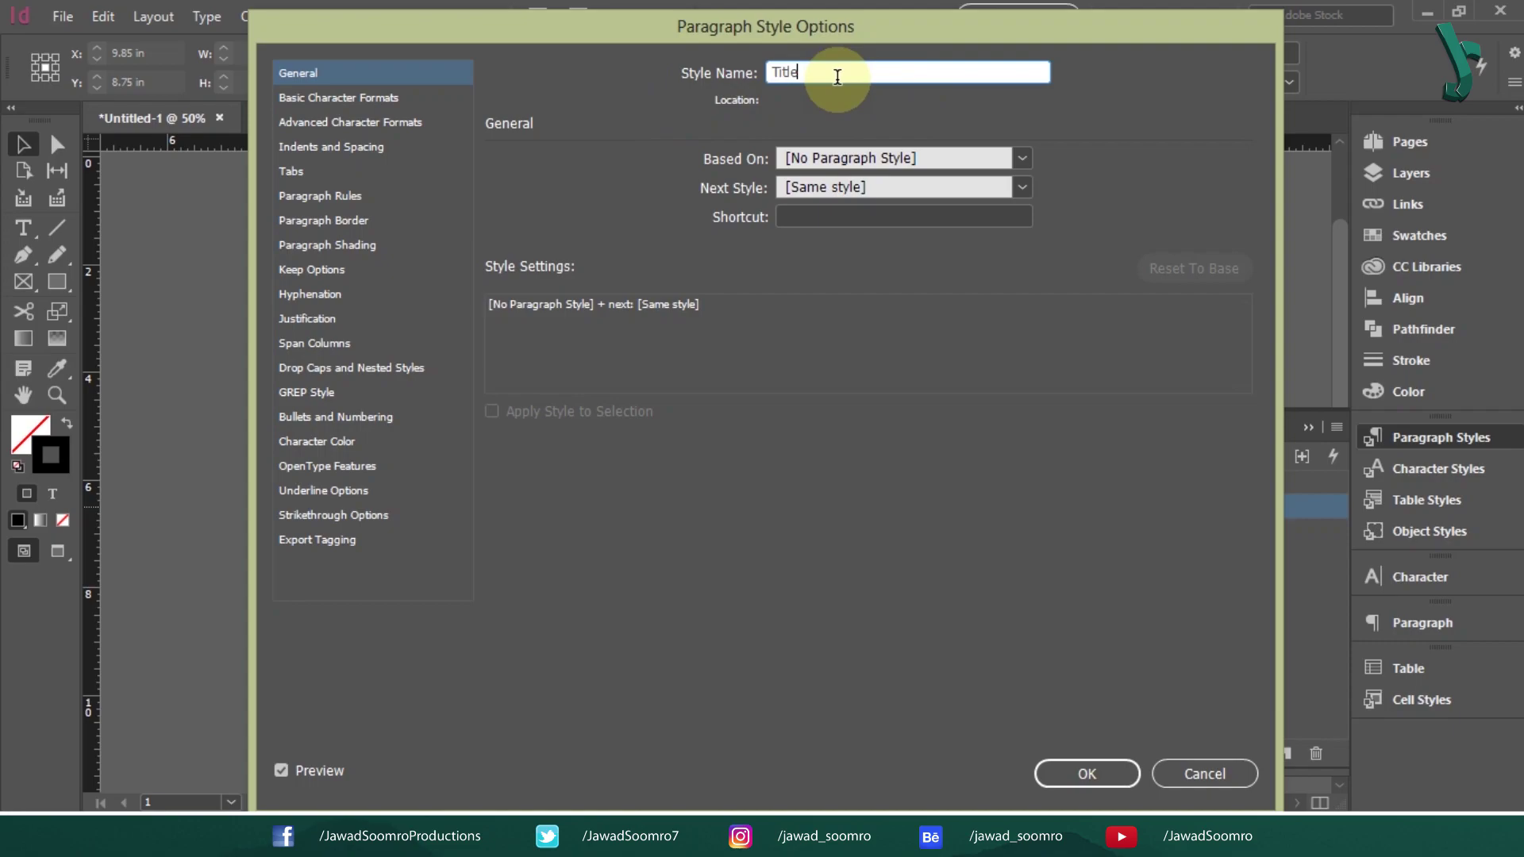
pyautogui.click(862, 80)
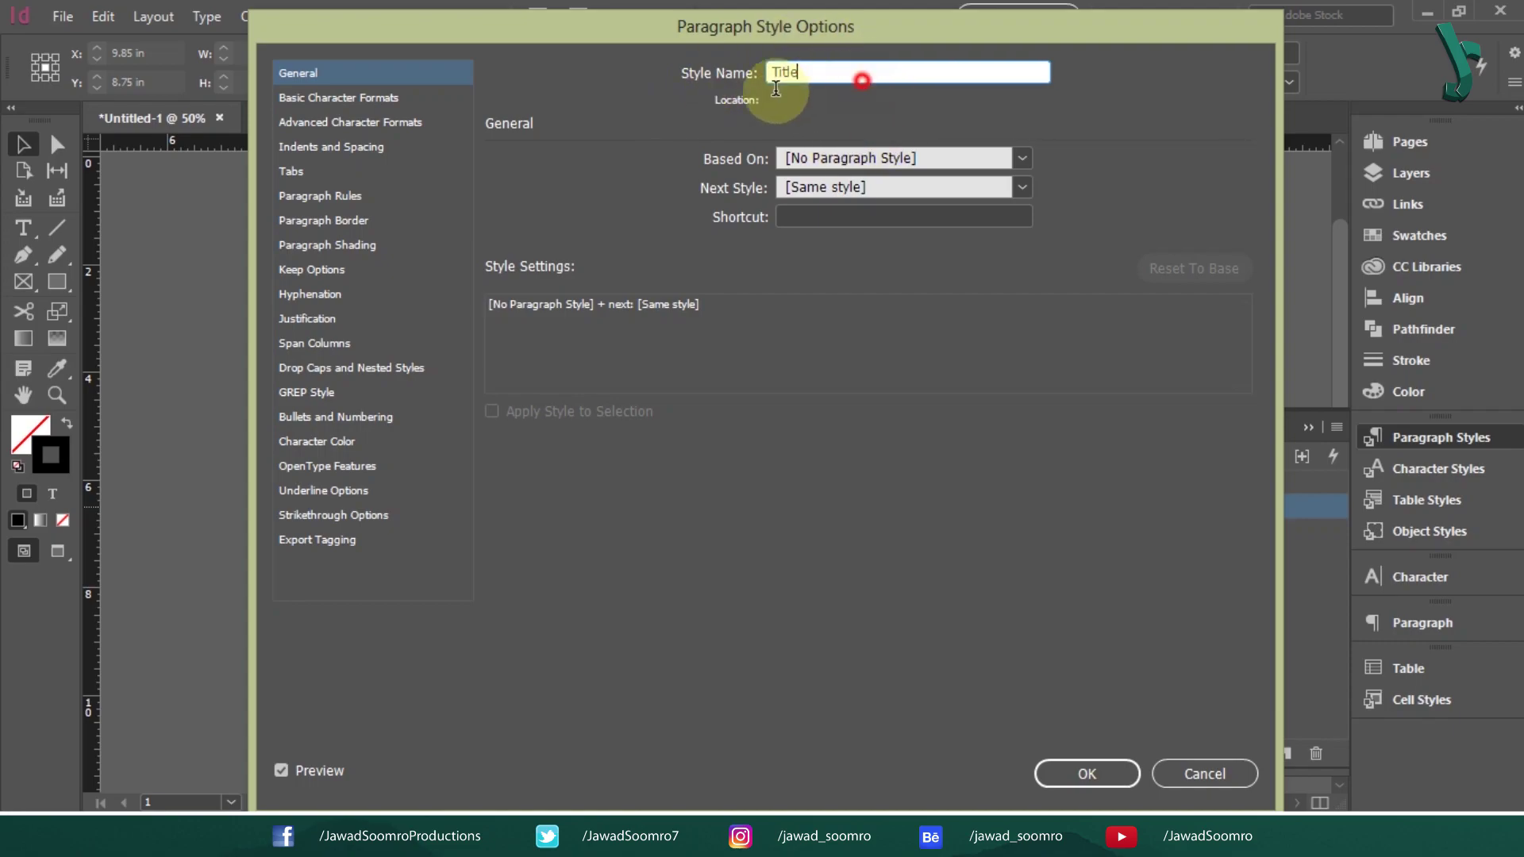
pyautogui.hotkey('ctrl', 'a')
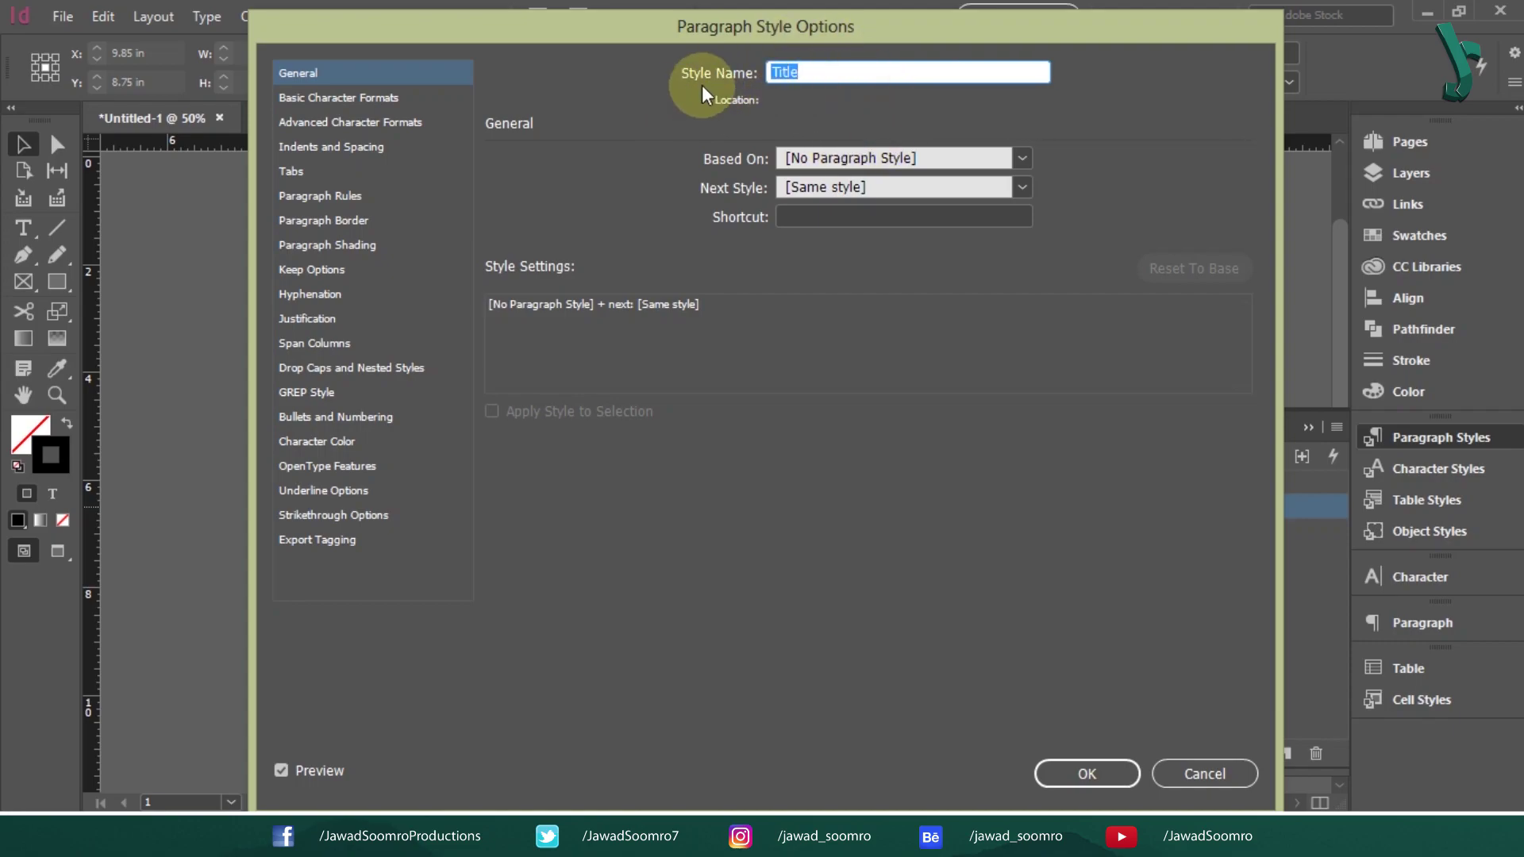
pyautogui.write('Heading')
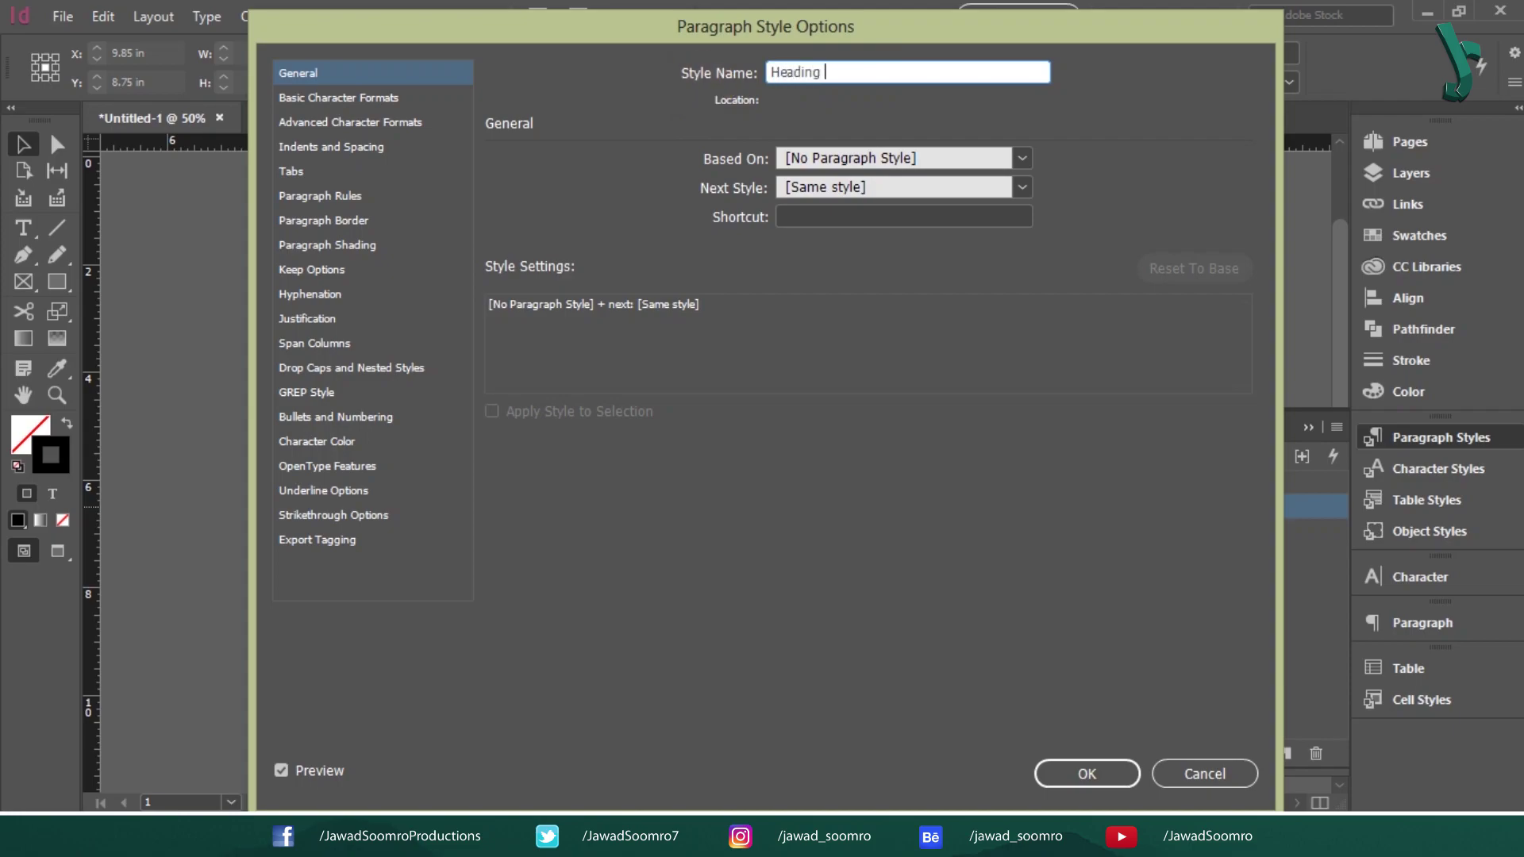
pyautogui.write(' 1')
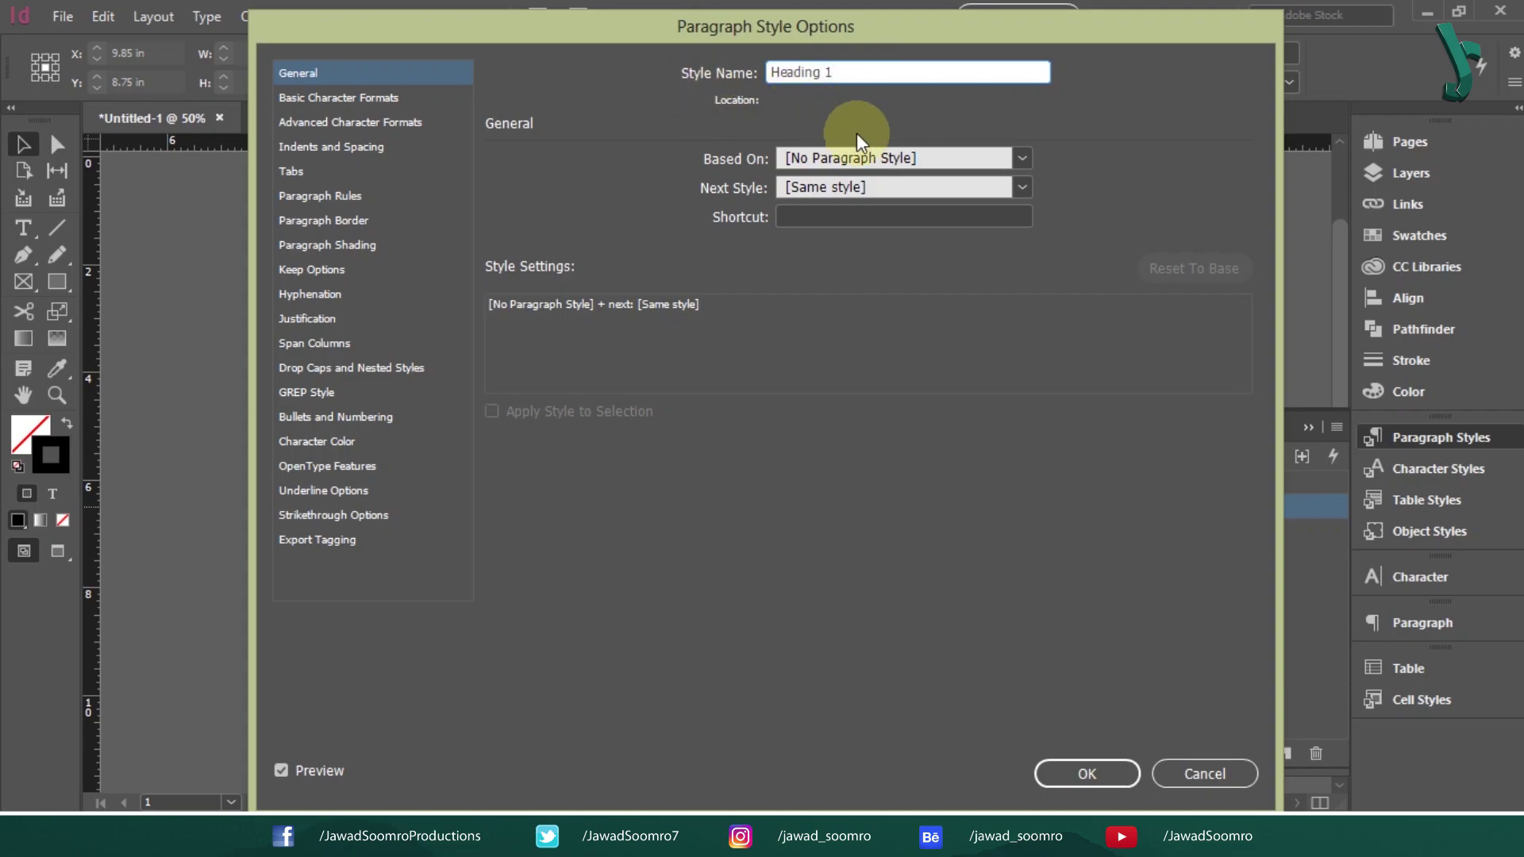
# Keep Heading 1 based on [No Paragraph Style] and set its next style to [No Paragraph Style].
pyautogui.click(856, 159)
pyautogui.click(870, 184)
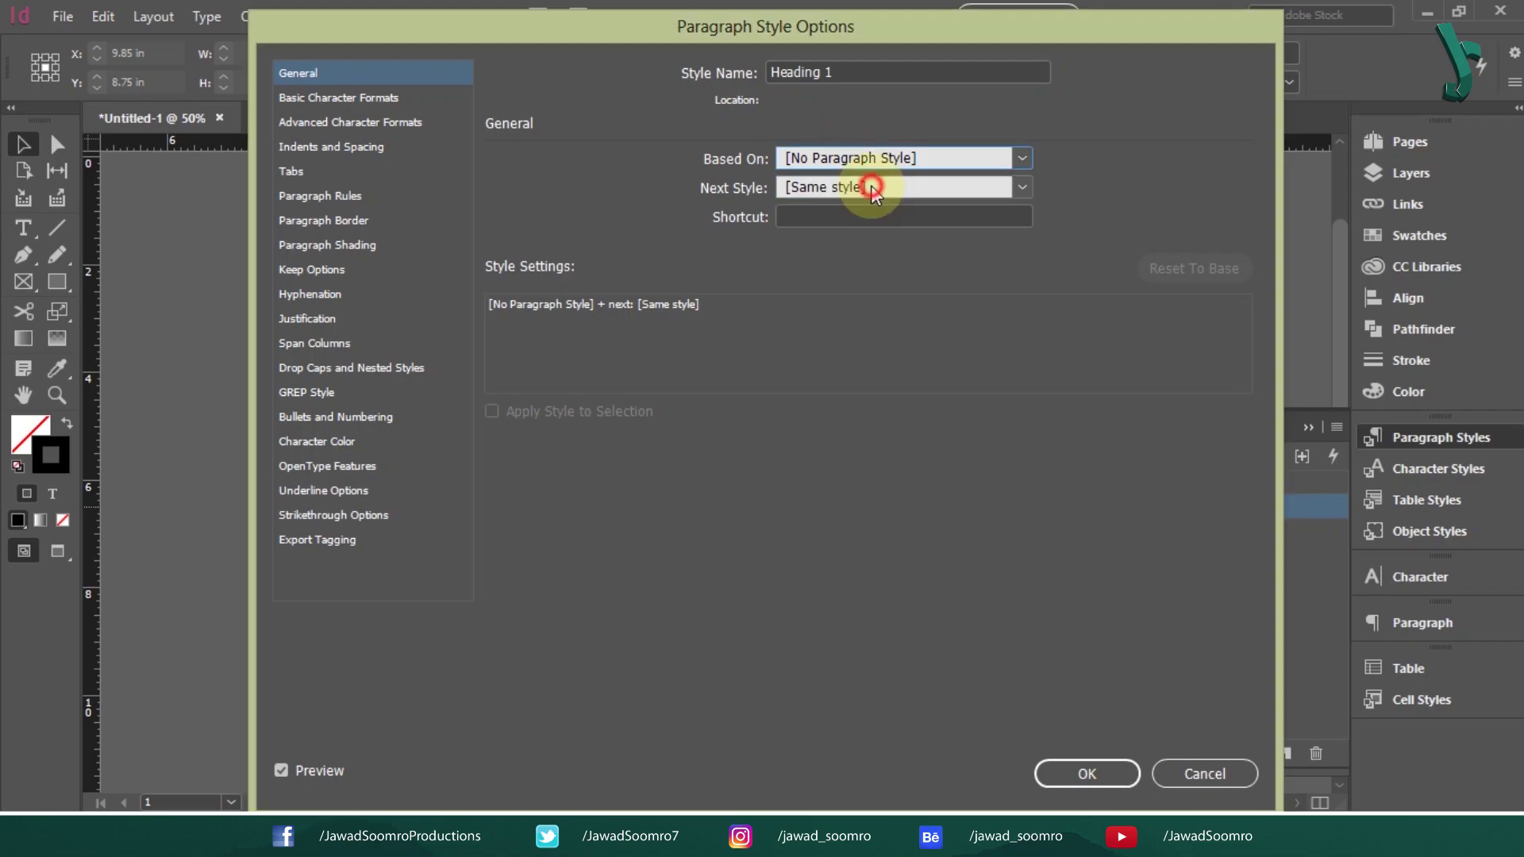
pyautogui.click(859, 189)
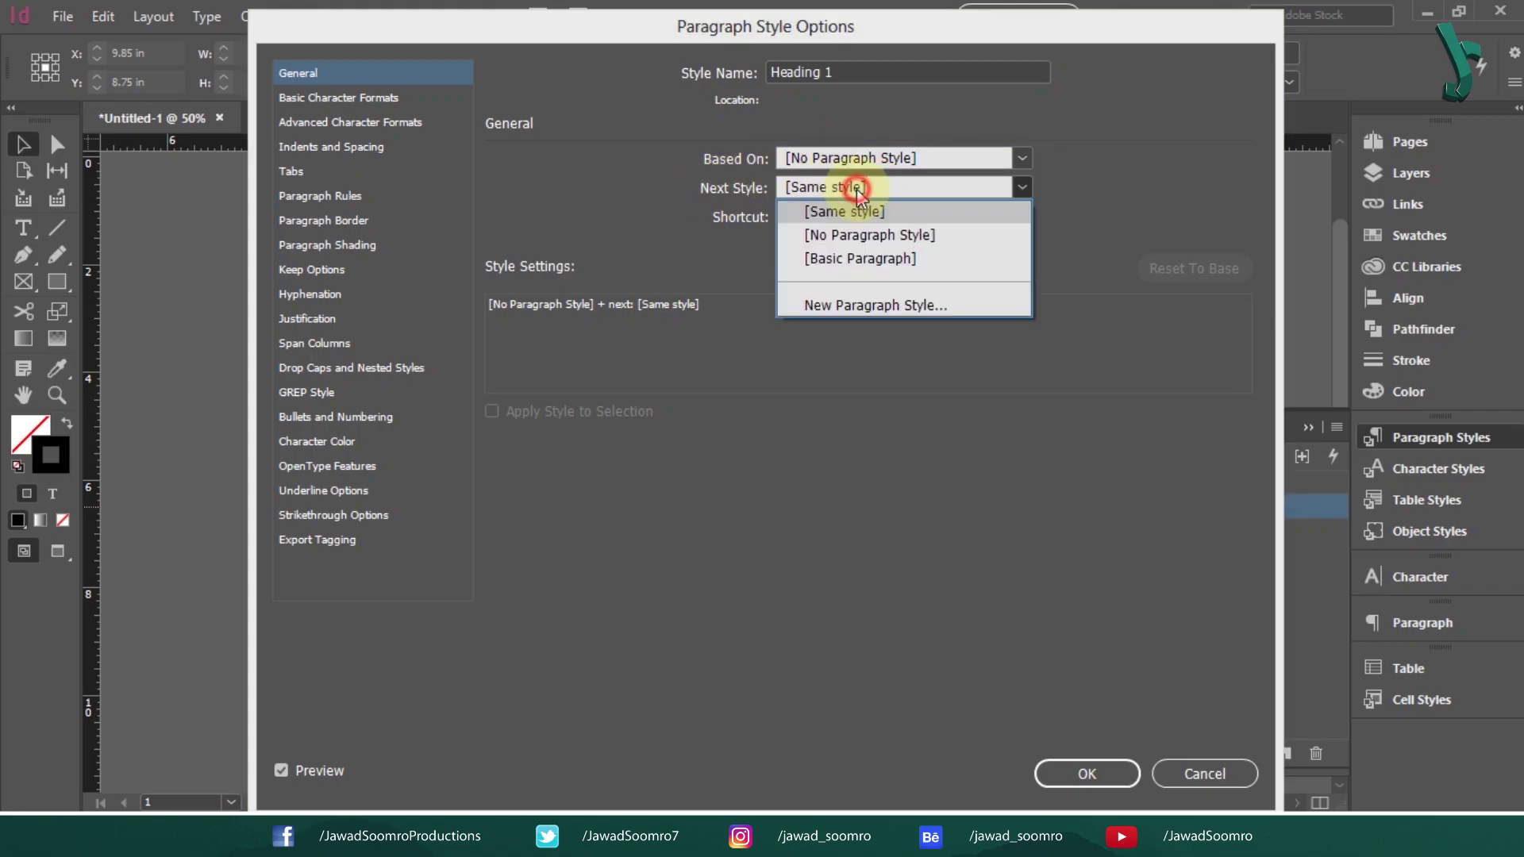
pyautogui.click(865, 236)
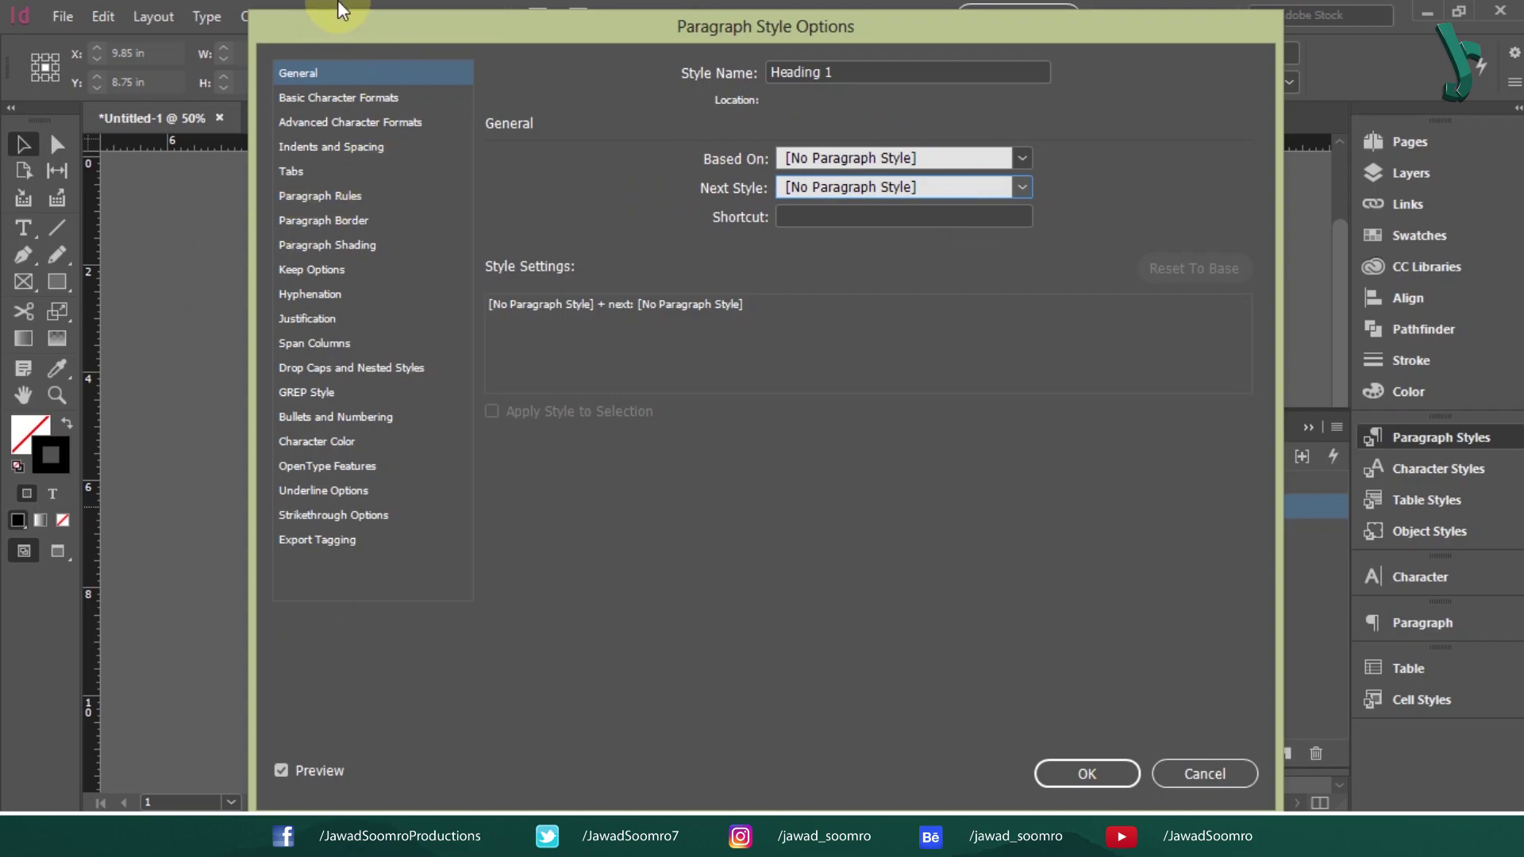
# Examine Heading 1's basic character formats: font family, font style, size, leading, kerning, tracking, case and position.
pyautogui.click(347, 99)
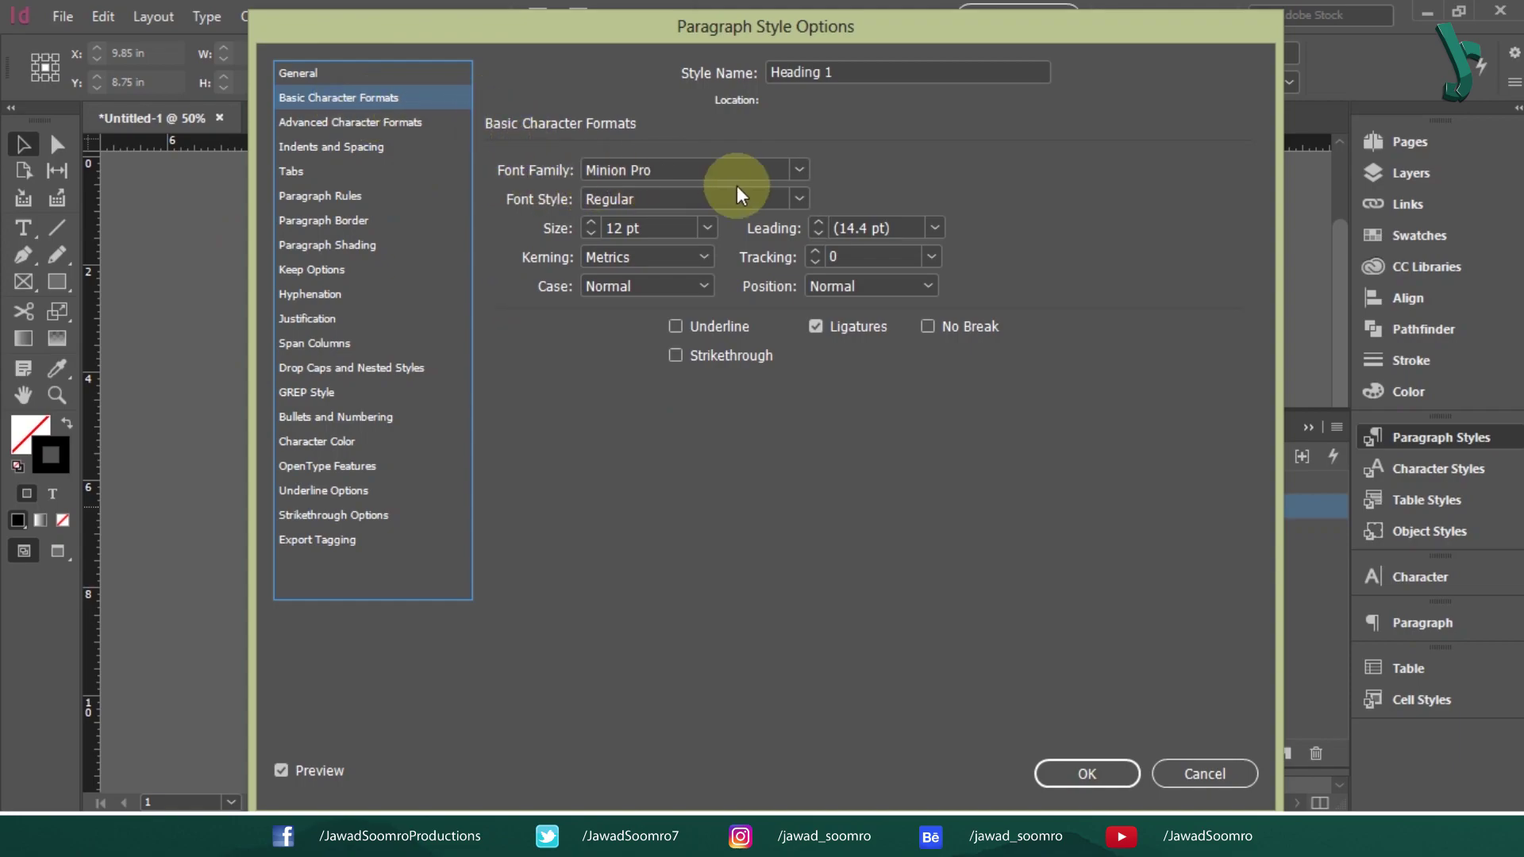
pyautogui.click(538, 176)
pyautogui.click(533, 207)
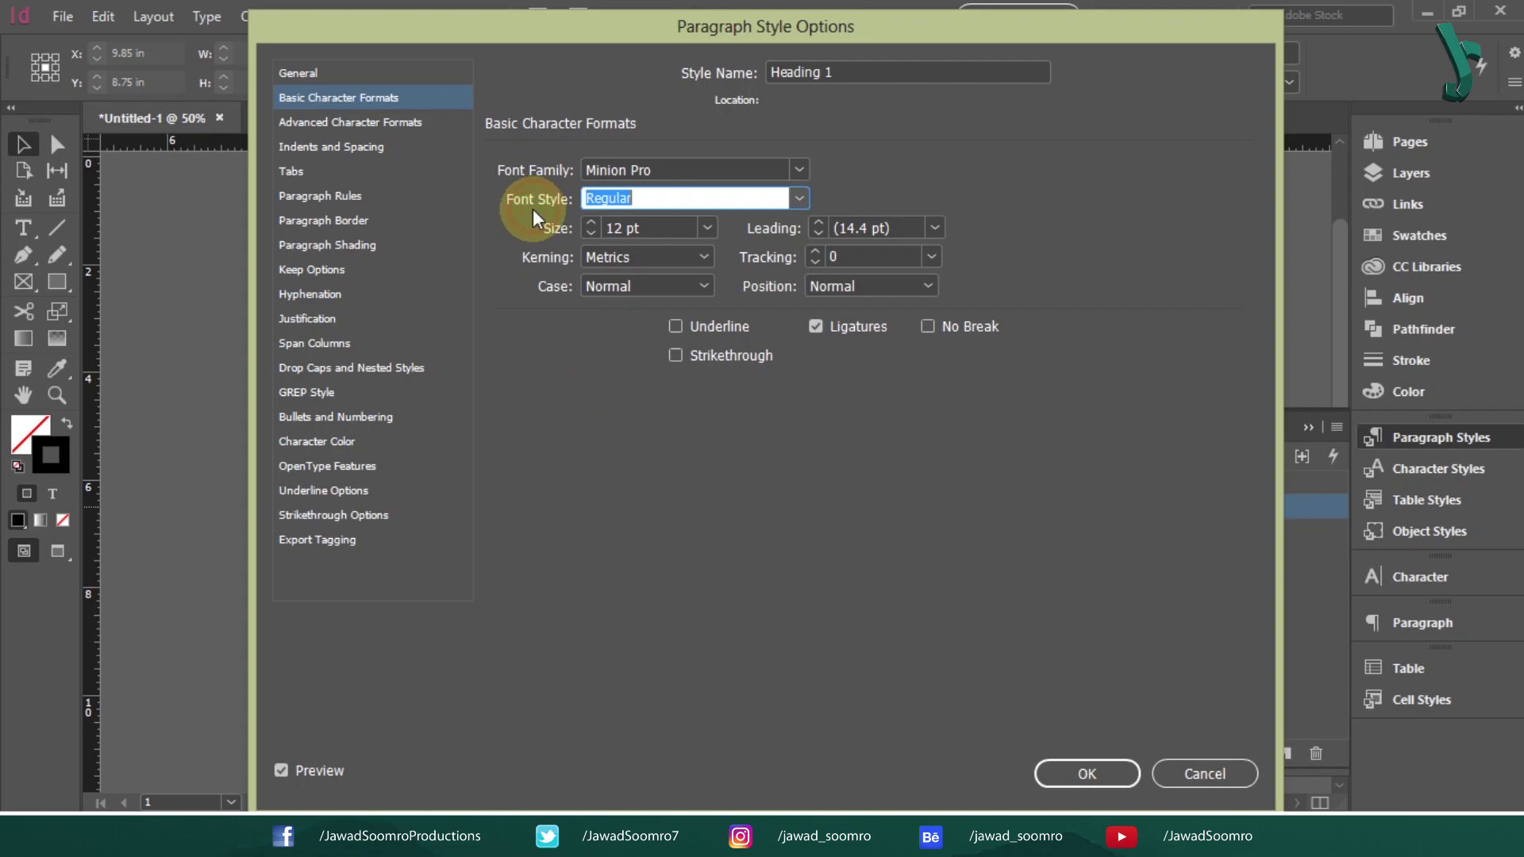
pyautogui.click(553, 231)
pyautogui.click(759, 227)
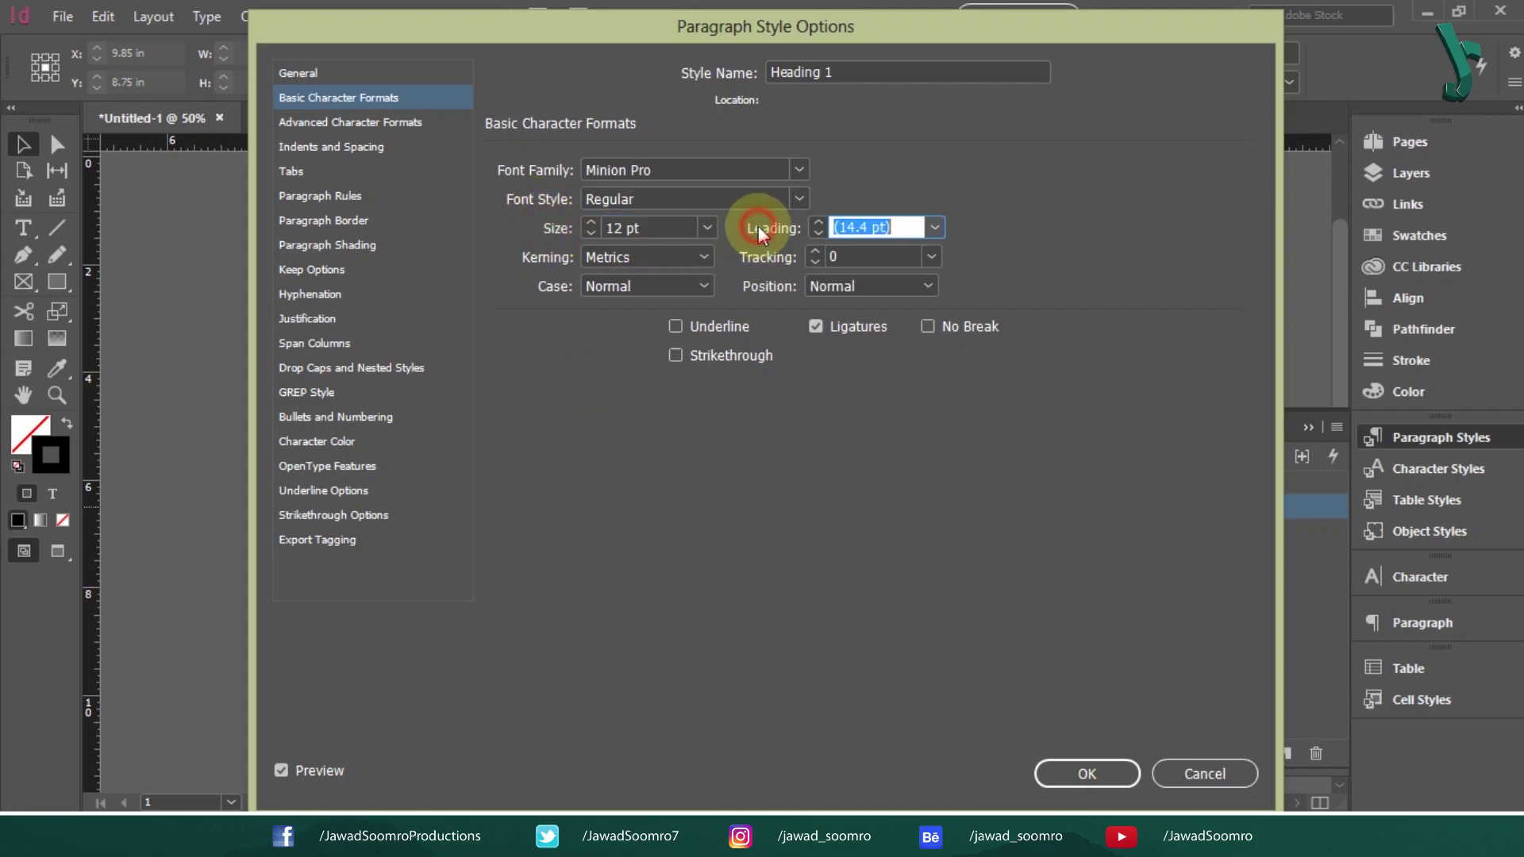
pyautogui.click(552, 255)
pyautogui.click(775, 255)
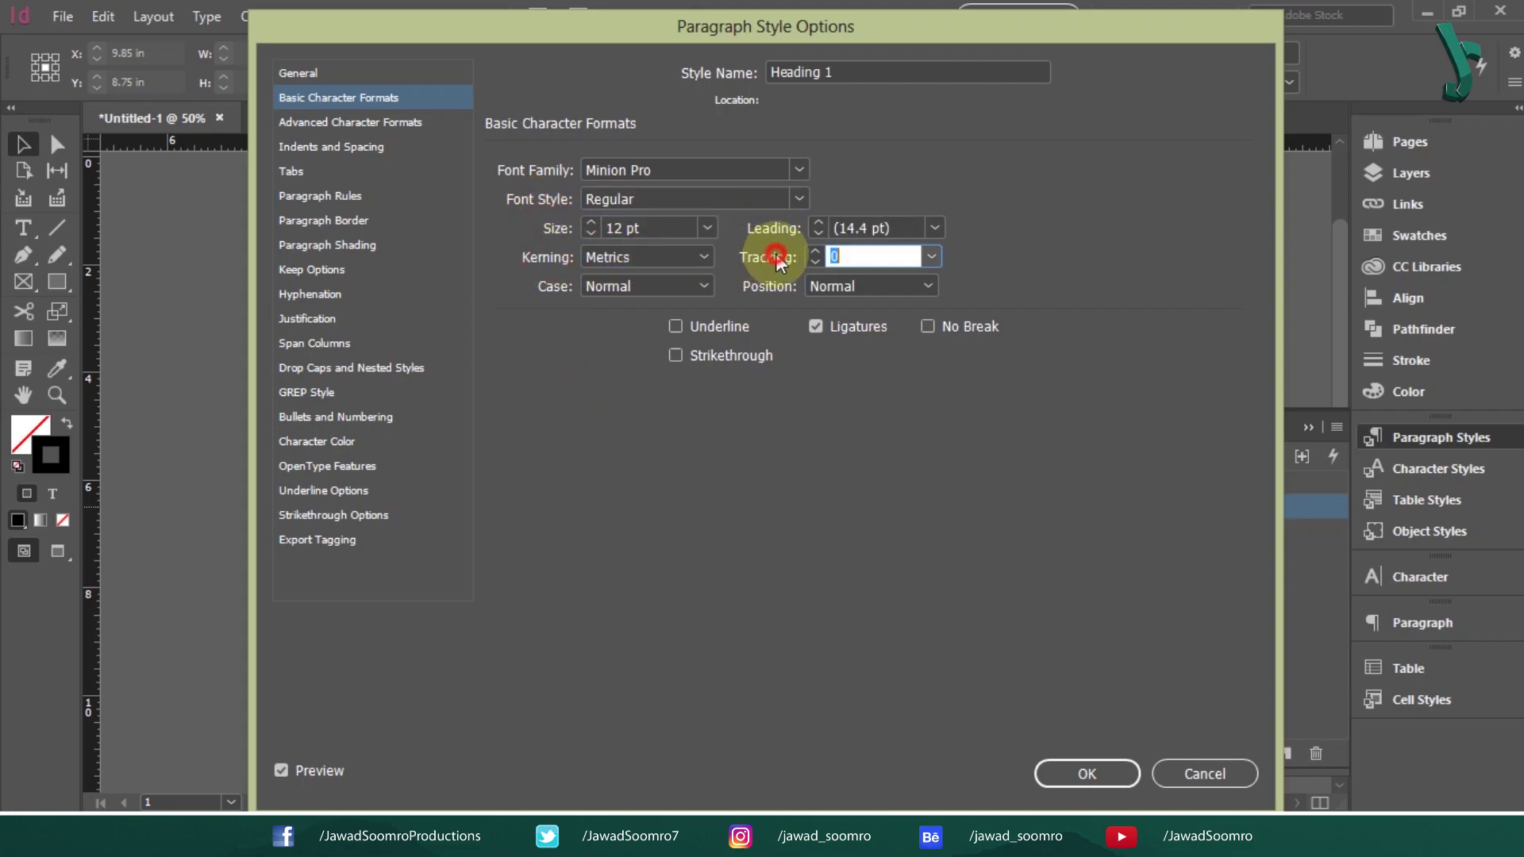
pyautogui.click(544, 284)
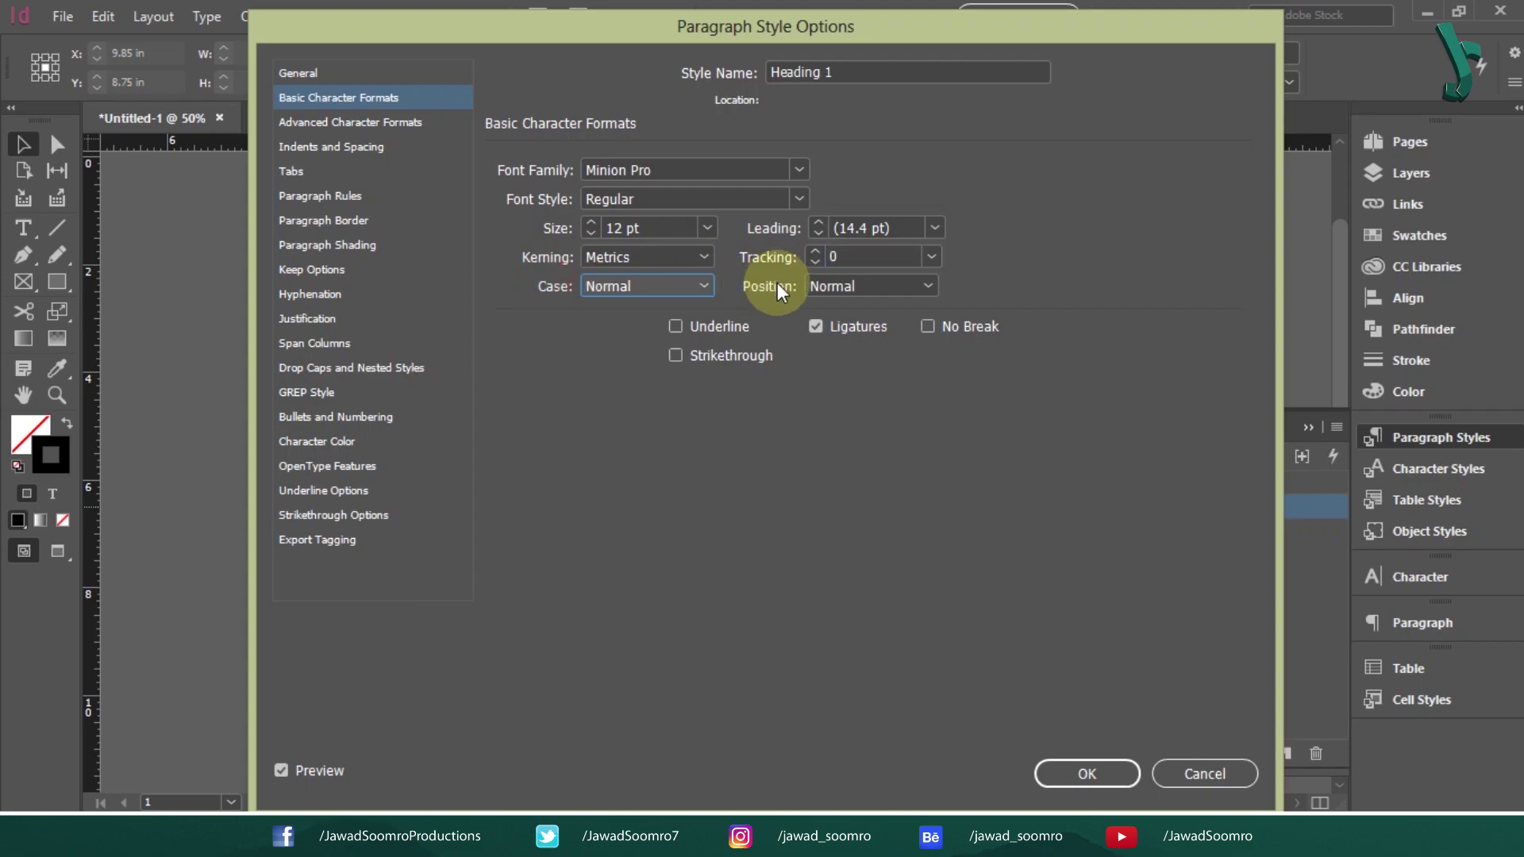
pyautogui.click(778, 286)
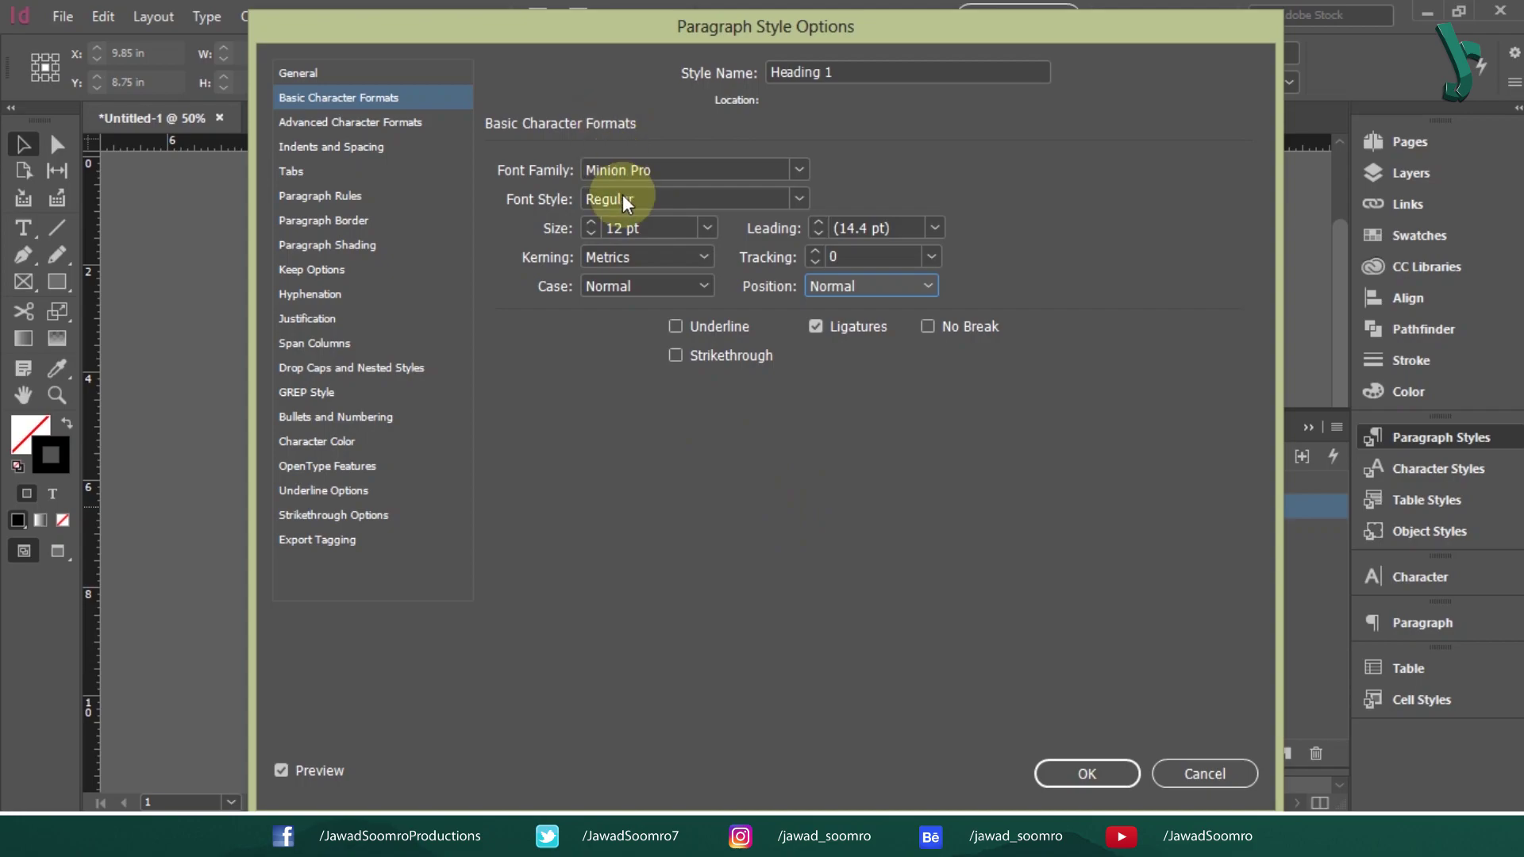
# Set the Heading 1 style's font family to Arial and its font style to Bold.
pyautogui.click(799, 169)
pyautogui.scroll(10, 826, 238)
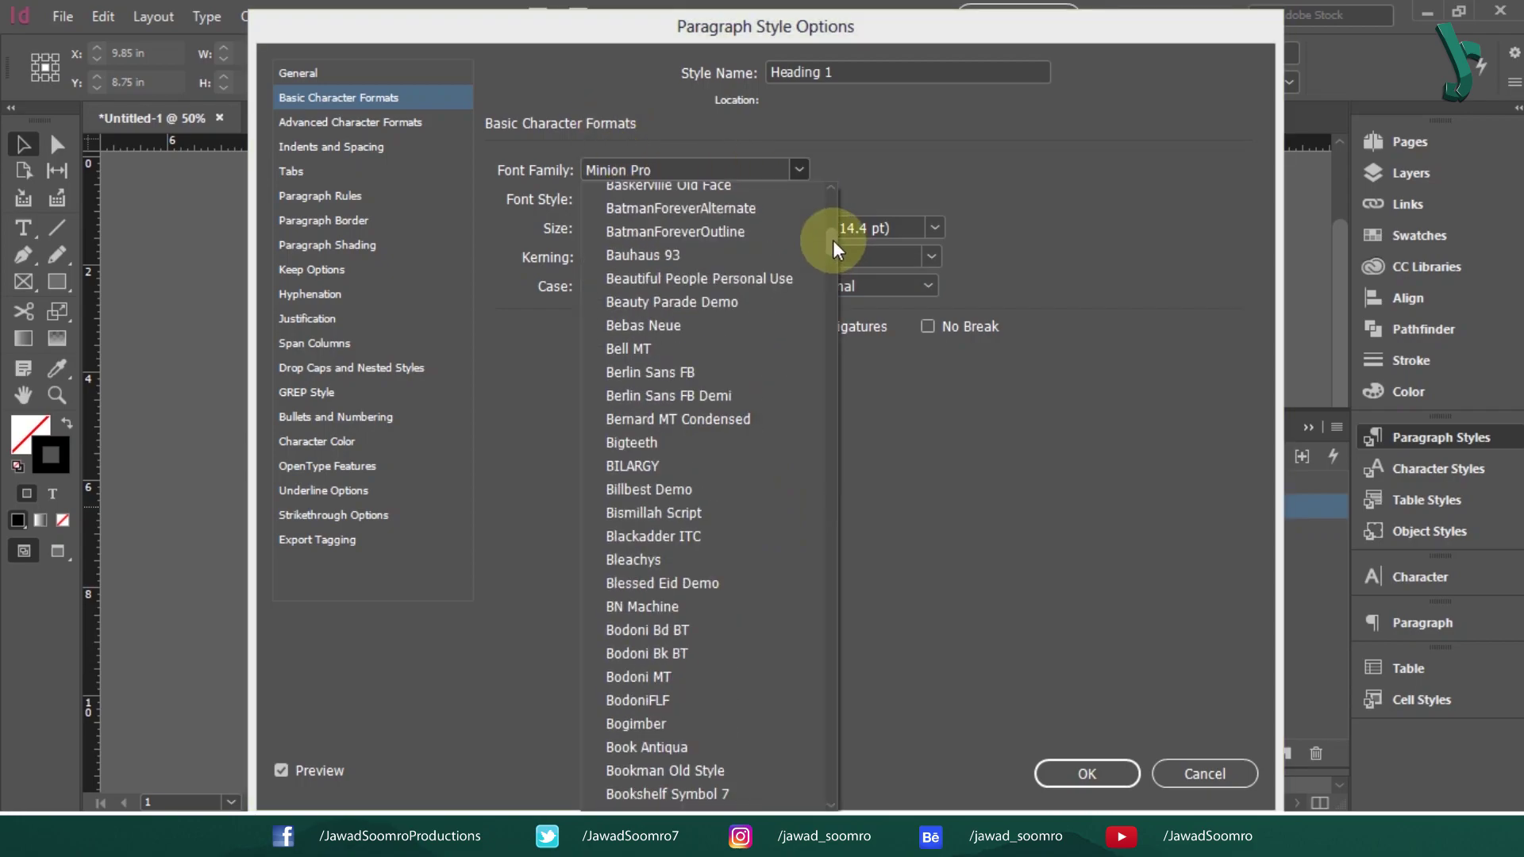
pyautogui.moveTo(832, 240); pyautogui.dragTo(832, 223)
pyautogui.click(667, 358)
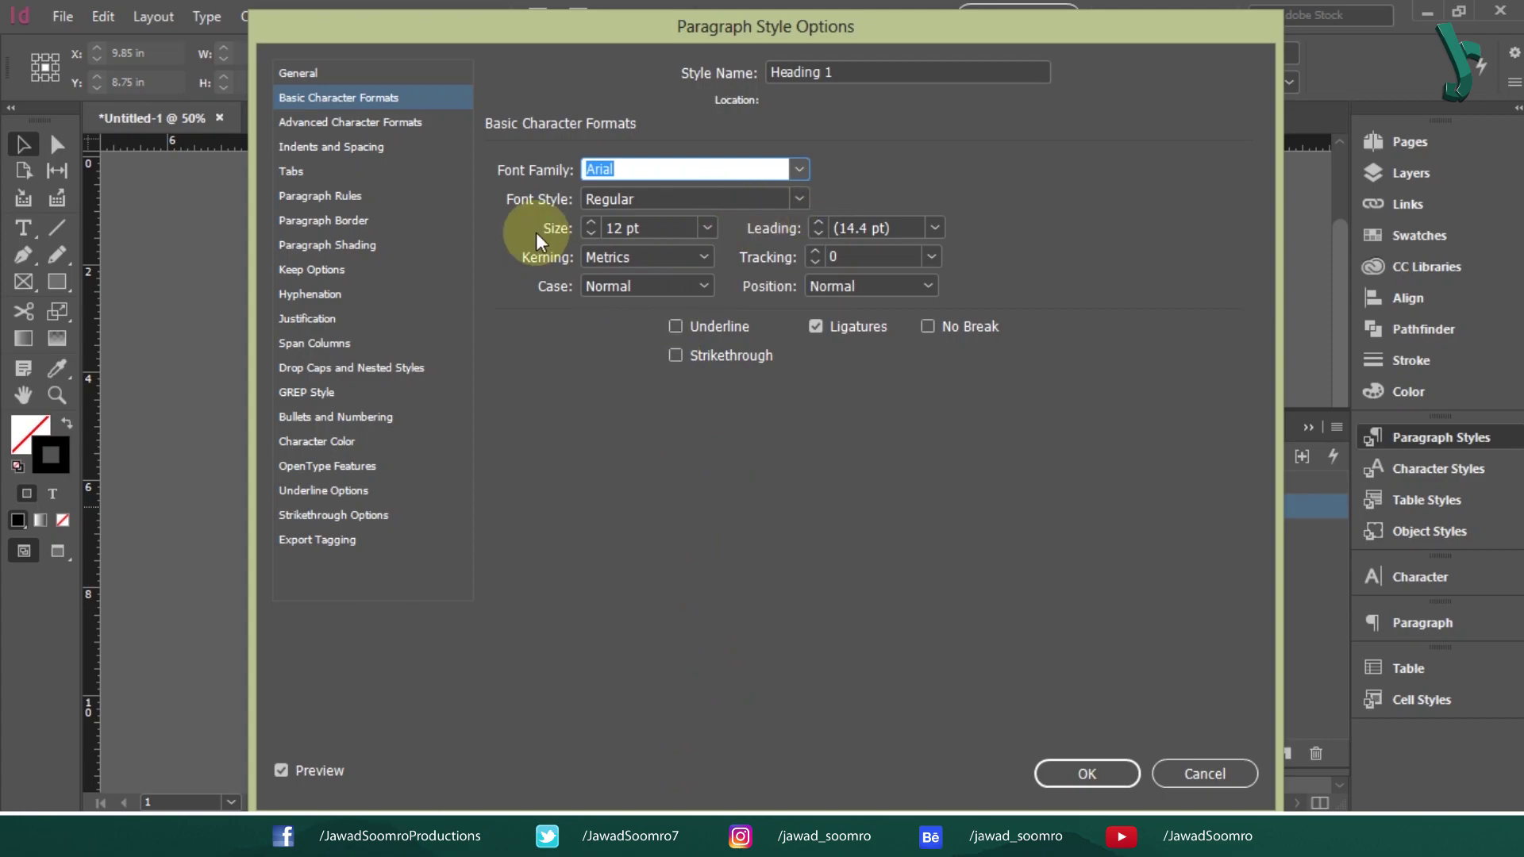
pyautogui.click(591, 198)
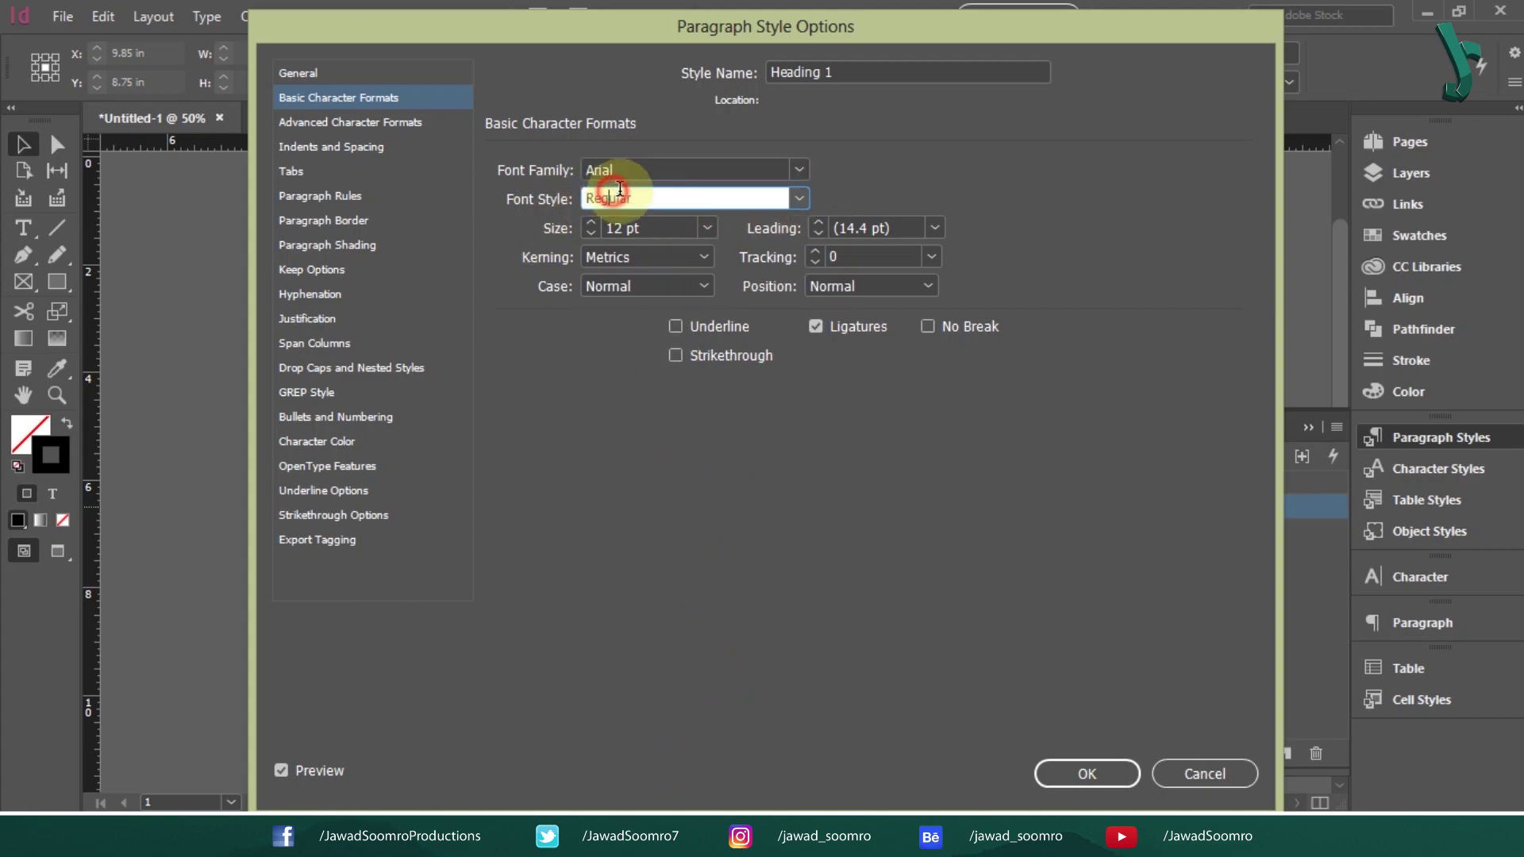
pyautogui.click(802, 197)
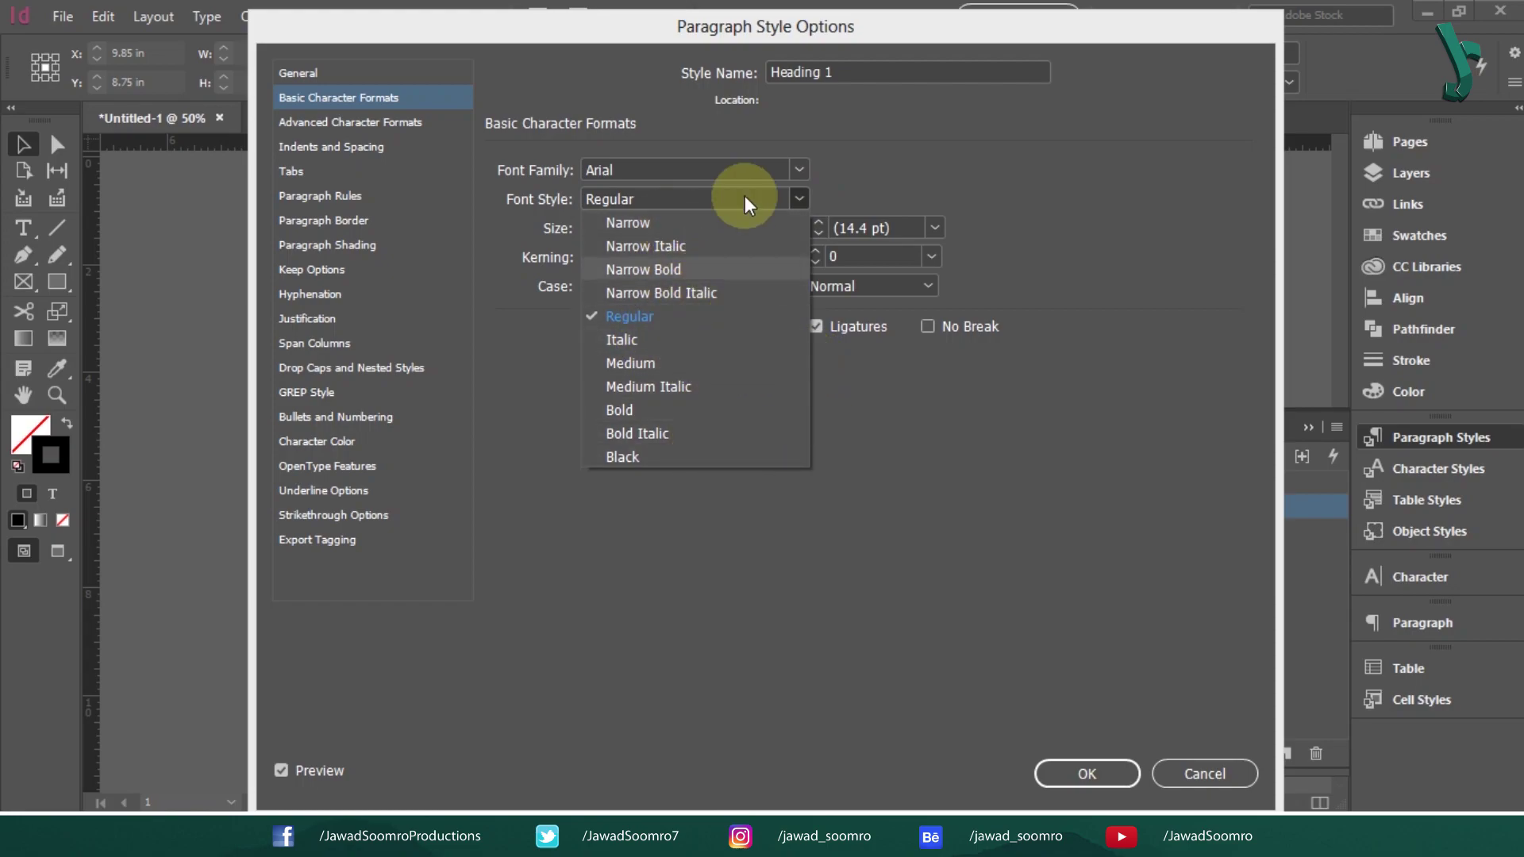
pyautogui.click(627, 411)
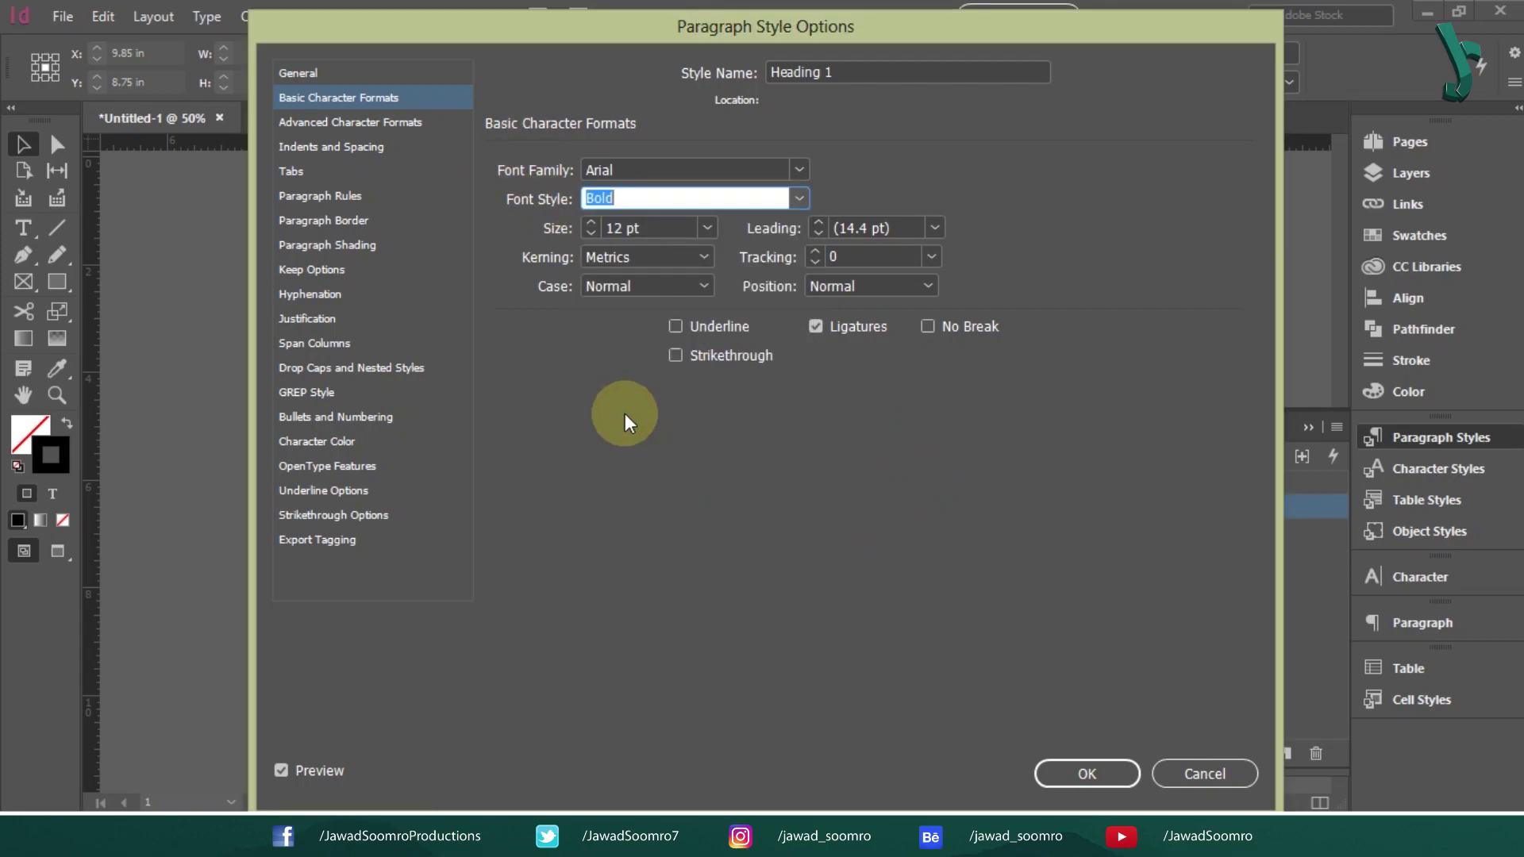
# Set the Heading 1 style's font size to 72 pt.
pyautogui.click(630, 227)
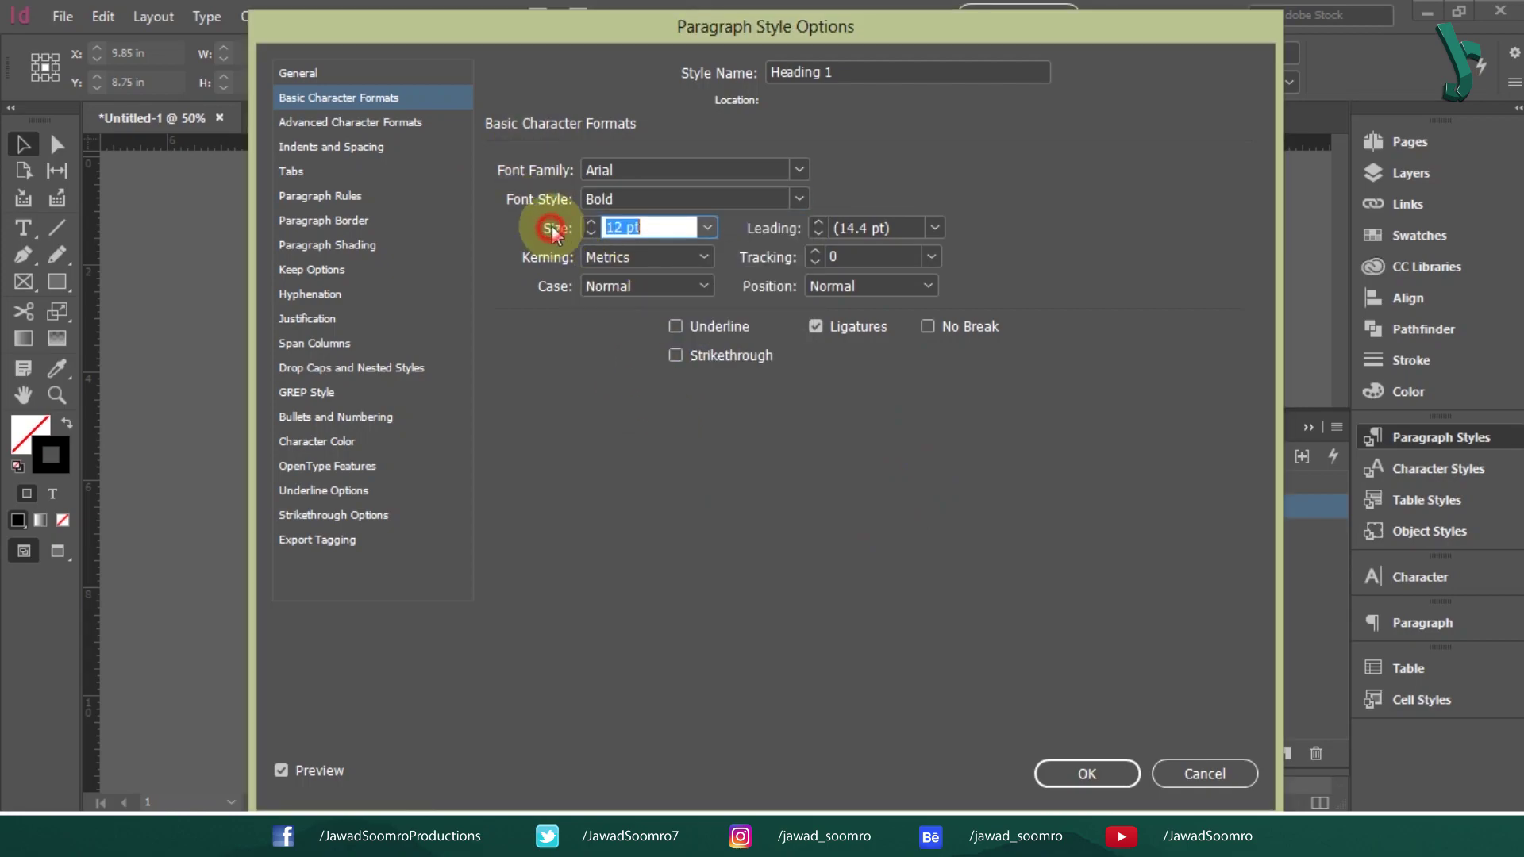
pyautogui.click(712, 230)
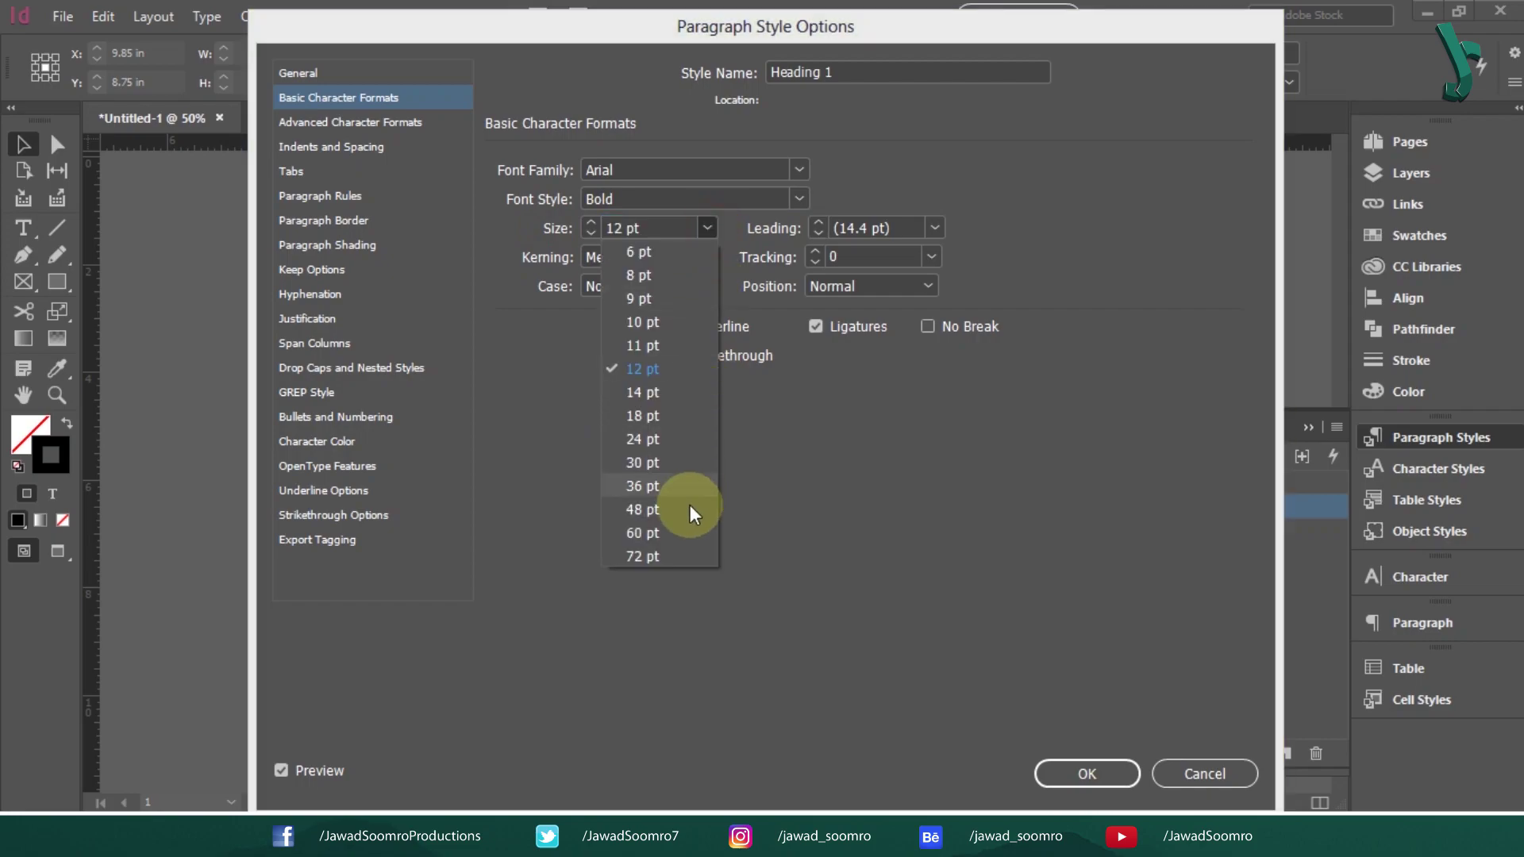
pyautogui.click(680, 556)
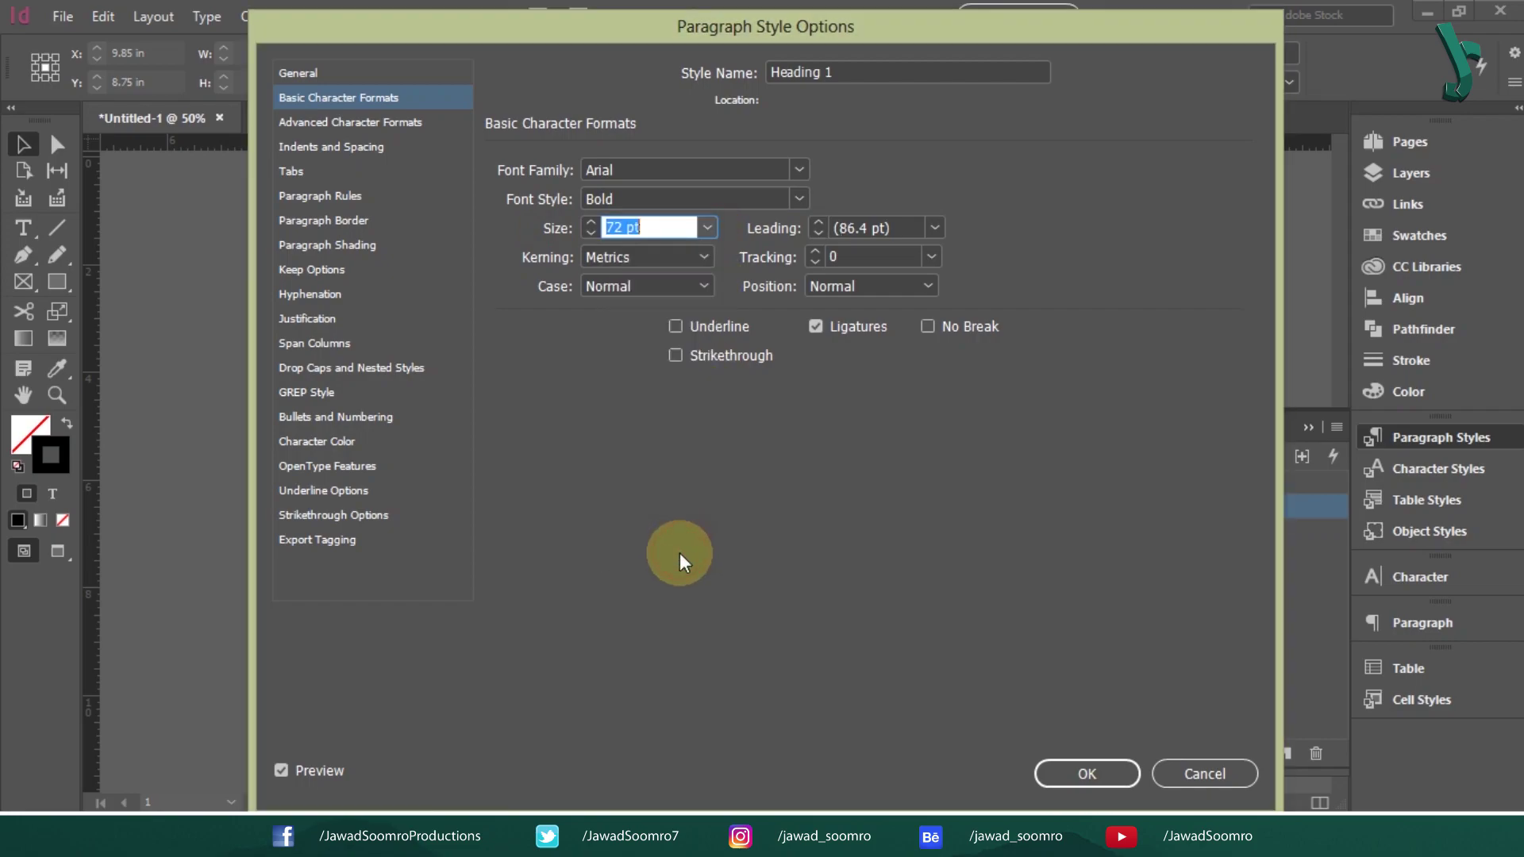
# Try a 48 pt leading on the Heading 1 Auto style and increase it further in 1 pt steps.
pyautogui.click(896, 225)
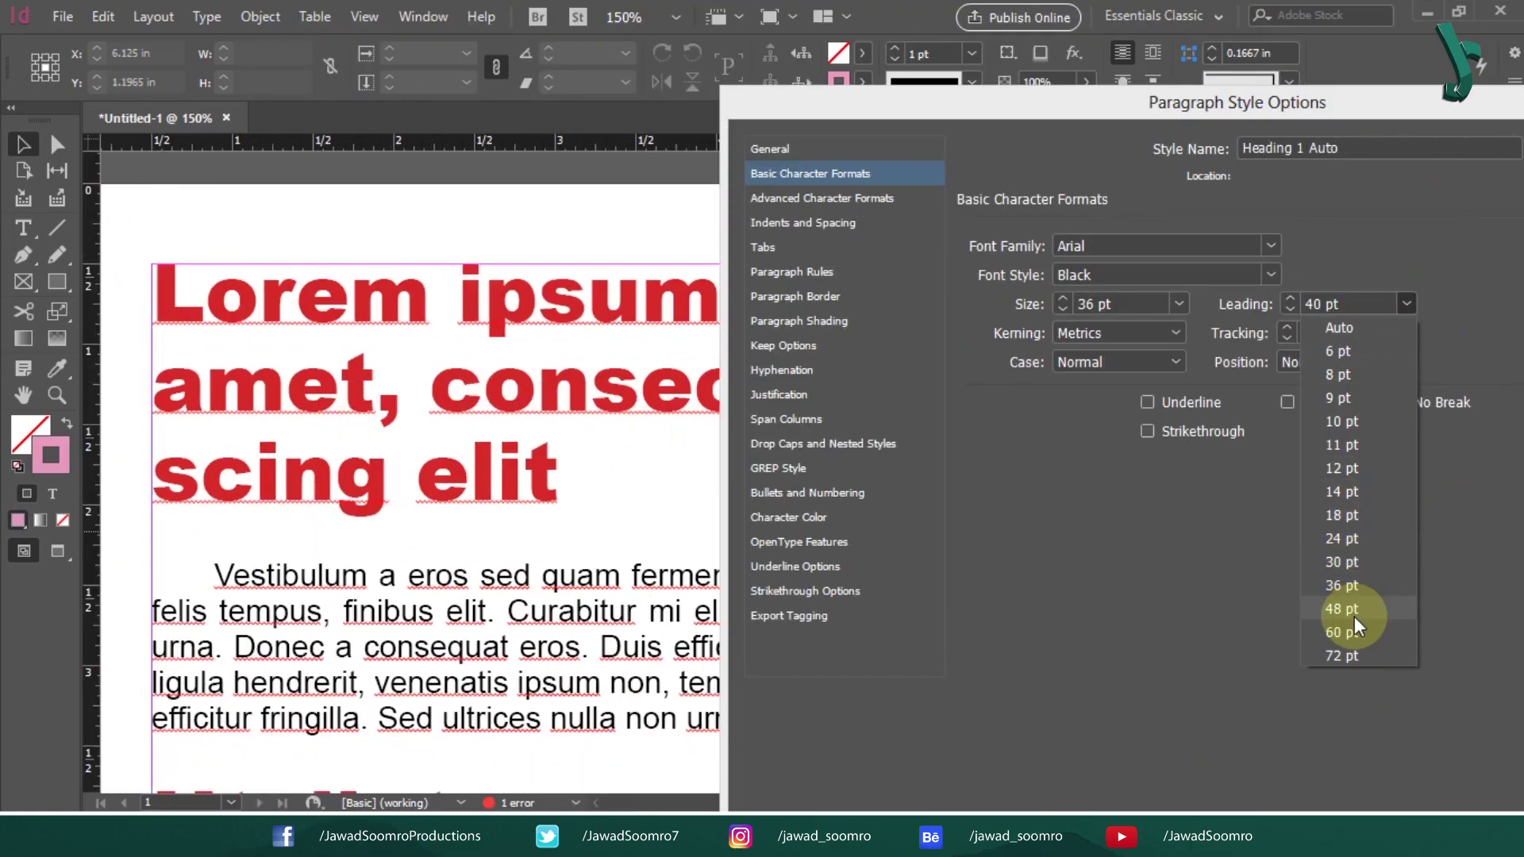
pyautogui.click(1354, 616)
pyautogui.click(1287, 299)
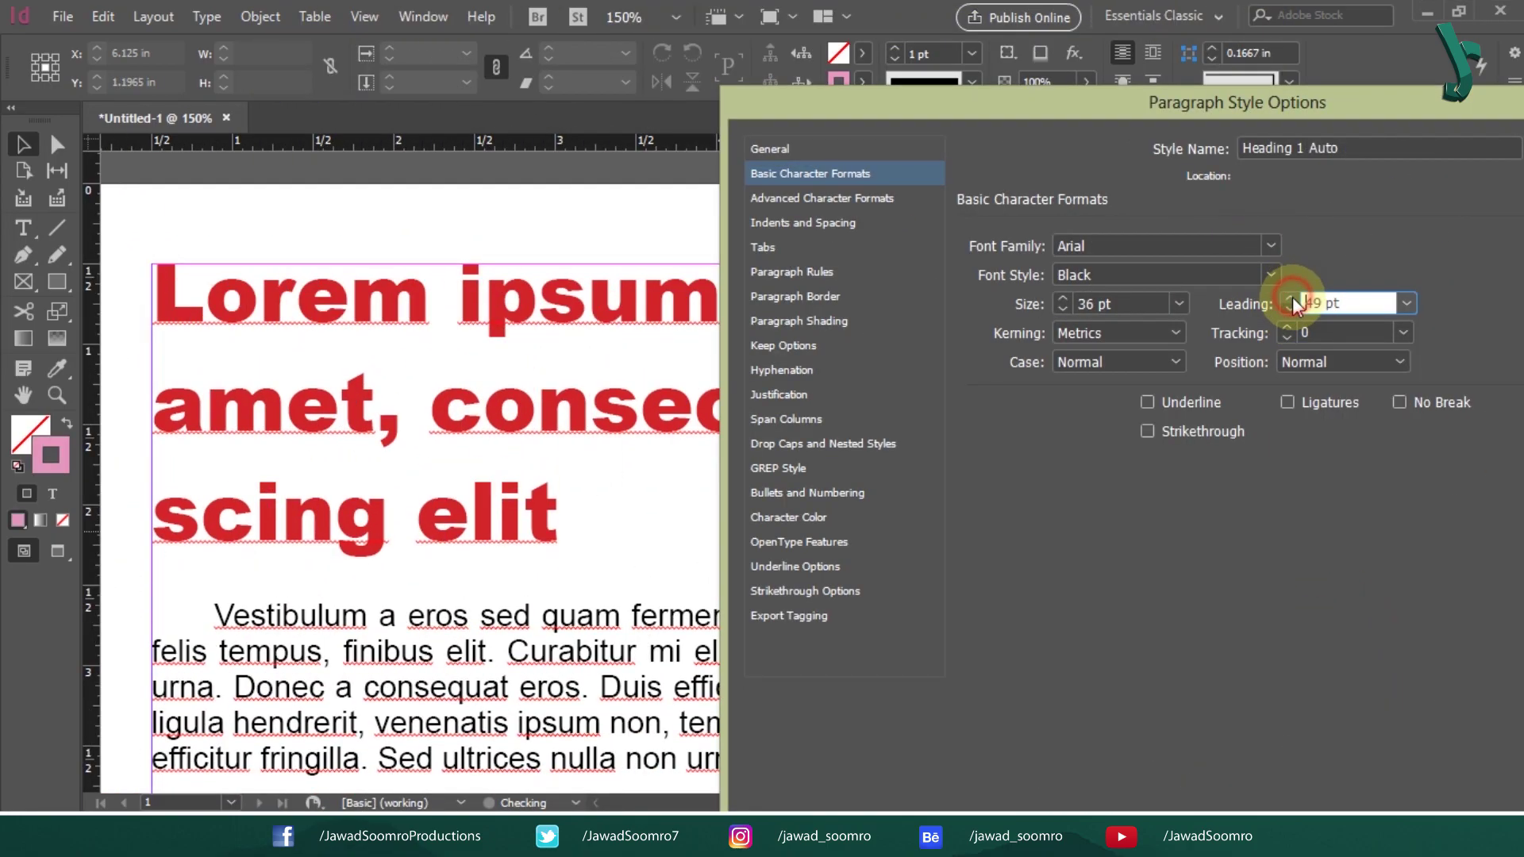
pyautogui.click(1288, 299)
pyautogui.click(1288, 299)
pyautogui.click(1288, 299)
# Reduce the Heading 1 Auto style's leading again in 1 pt steps.
pyautogui.click(1289, 310)
pyautogui.click(1289, 309)
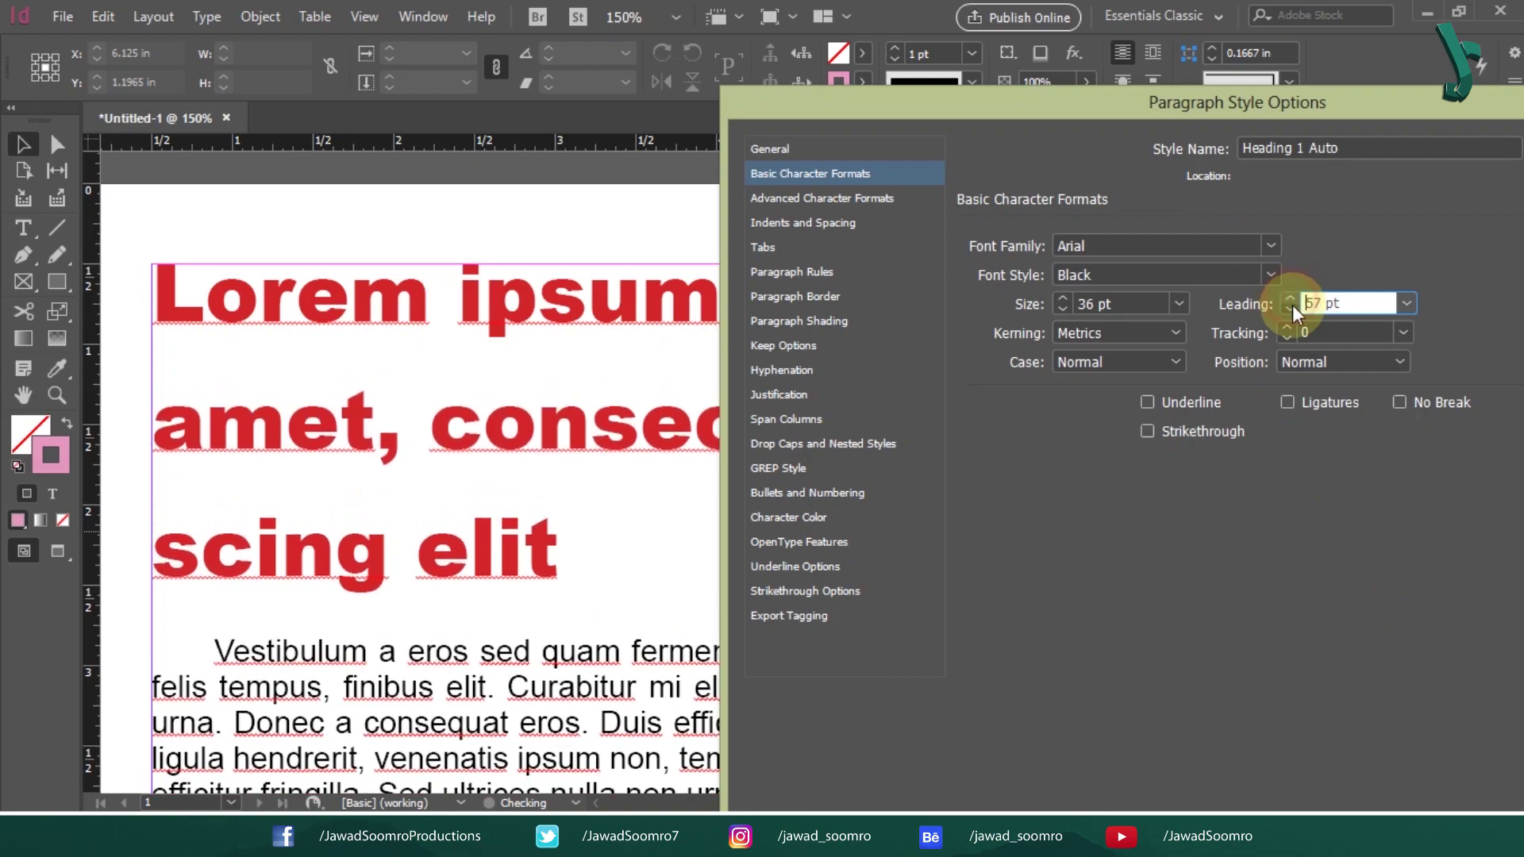
pyautogui.click(1289, 310)
pyautogui.click(1290, 310)
pyautogui.click(1290, 309)
pyautogui.click(1289, 309)
pyautogui.click(1289, 310)
pyautogui.click(1289, 309)
pyautogui.click(1291, 308)
pyautogui.click(1291, 308)
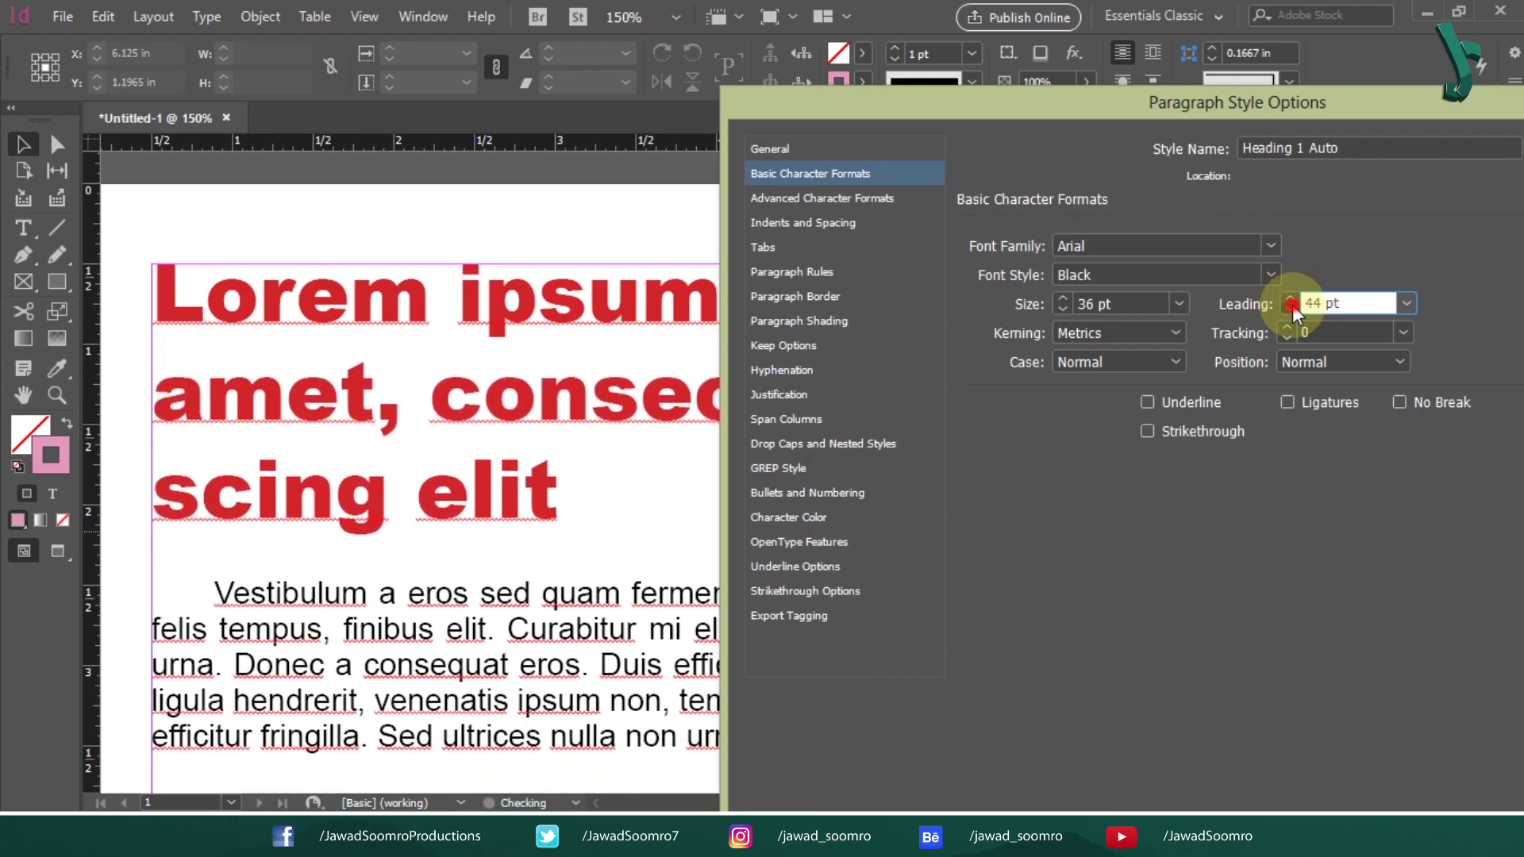
pyautogui.click(1291, 308)
pyautogui.click(1290, 308)
pyautogui.click(1291, 308)
pyautogui.click(1291, 309)
pyautogui.click(1291, 308)
pyautogui.click(1291, 308)
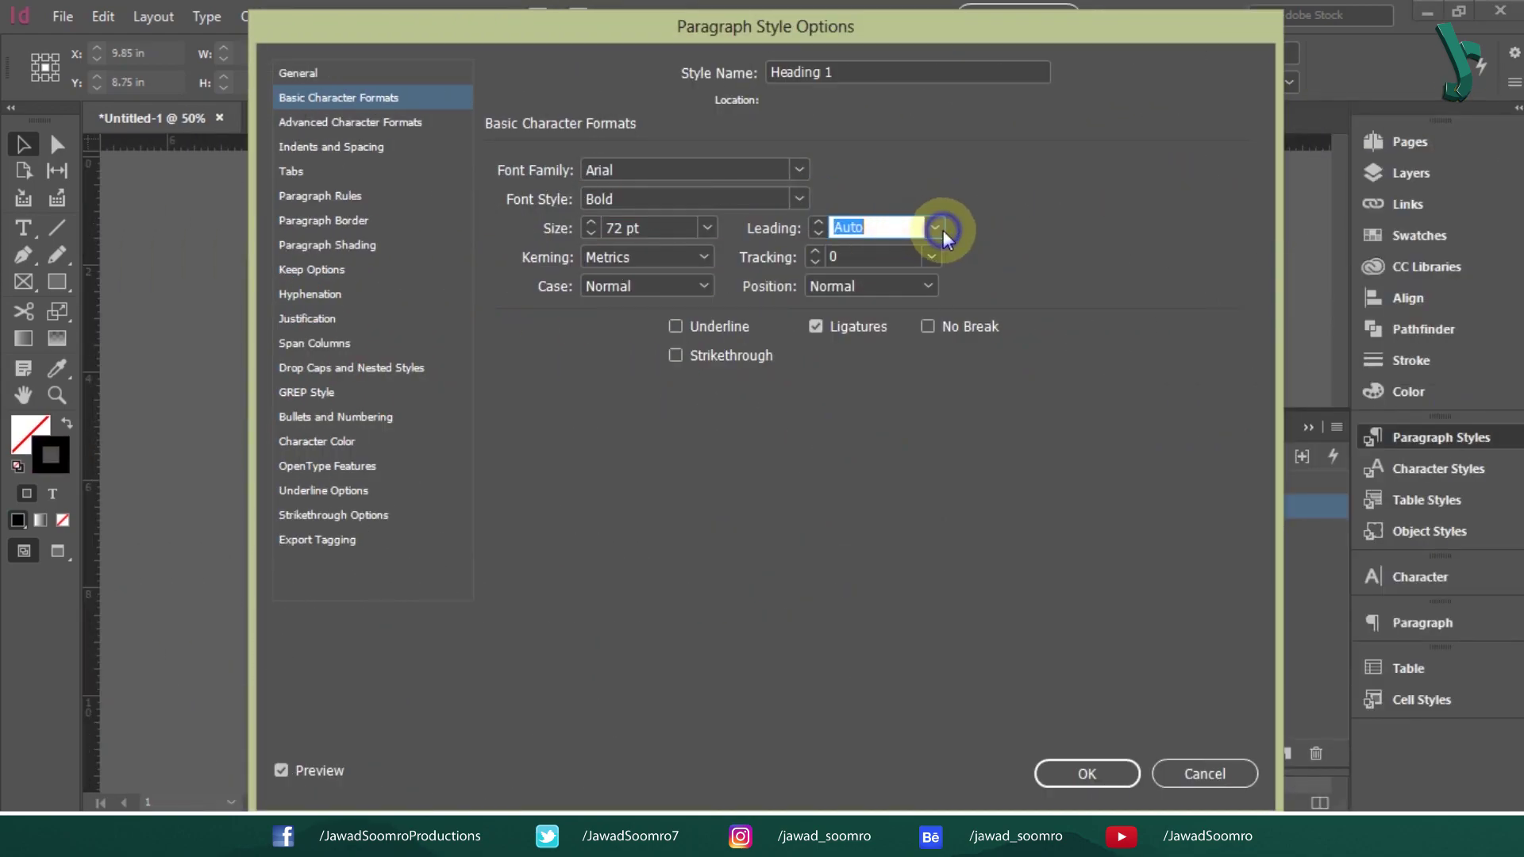
# Set the Heading 1 style's leading to 72 pt and keep its kerning at Metrics.
pyautogui.click(935, 228)
pyautogui.click(893, 573)
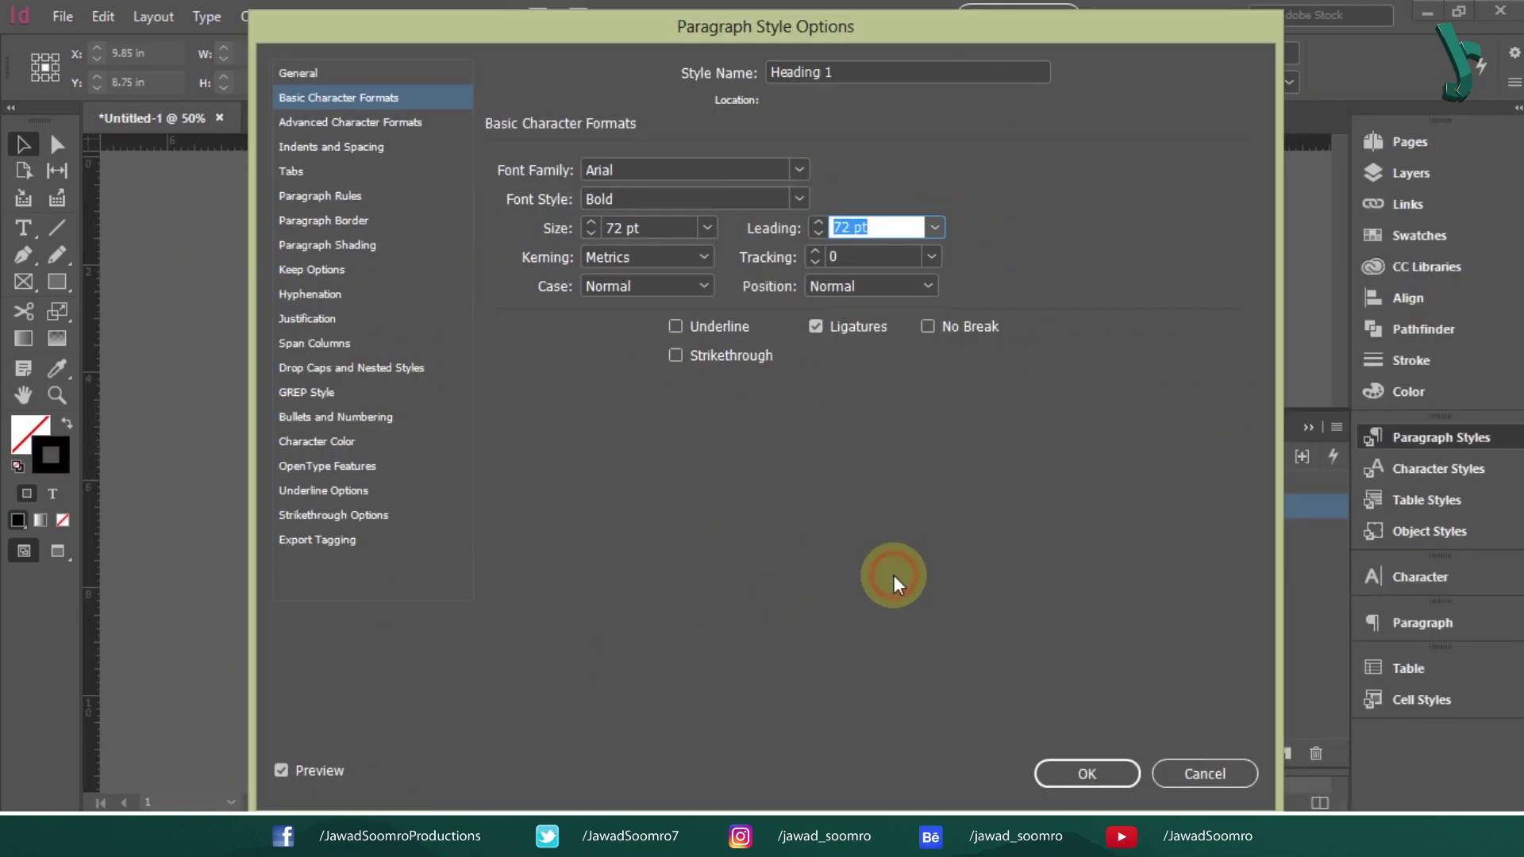
pyautogui.click(610, 257)
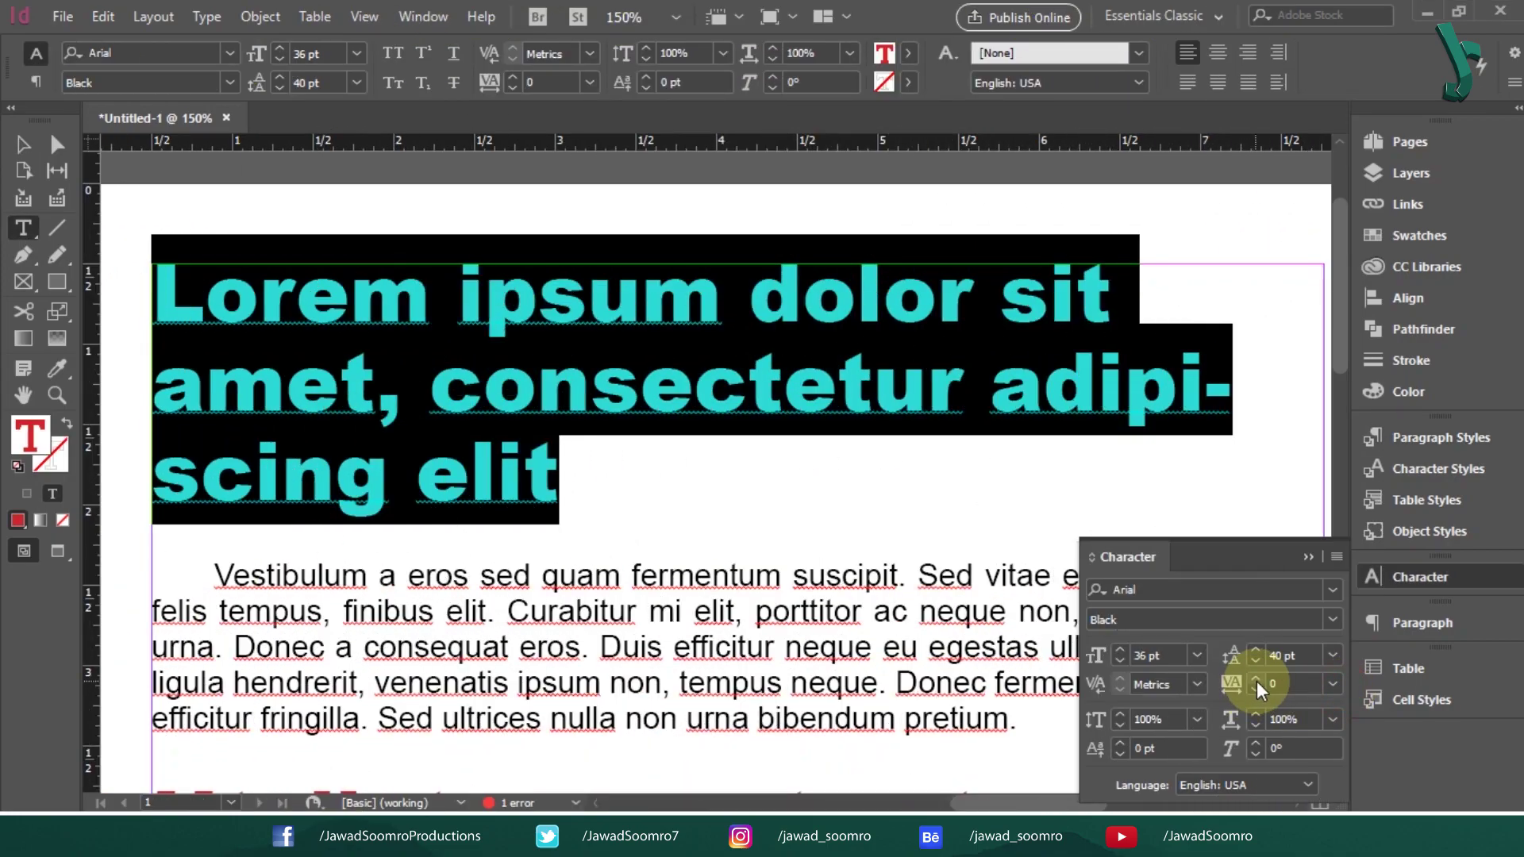
# Increase the tracking of the selected red heading text in steps of 10 to about 120.
pyautogui.click(1256, 680)
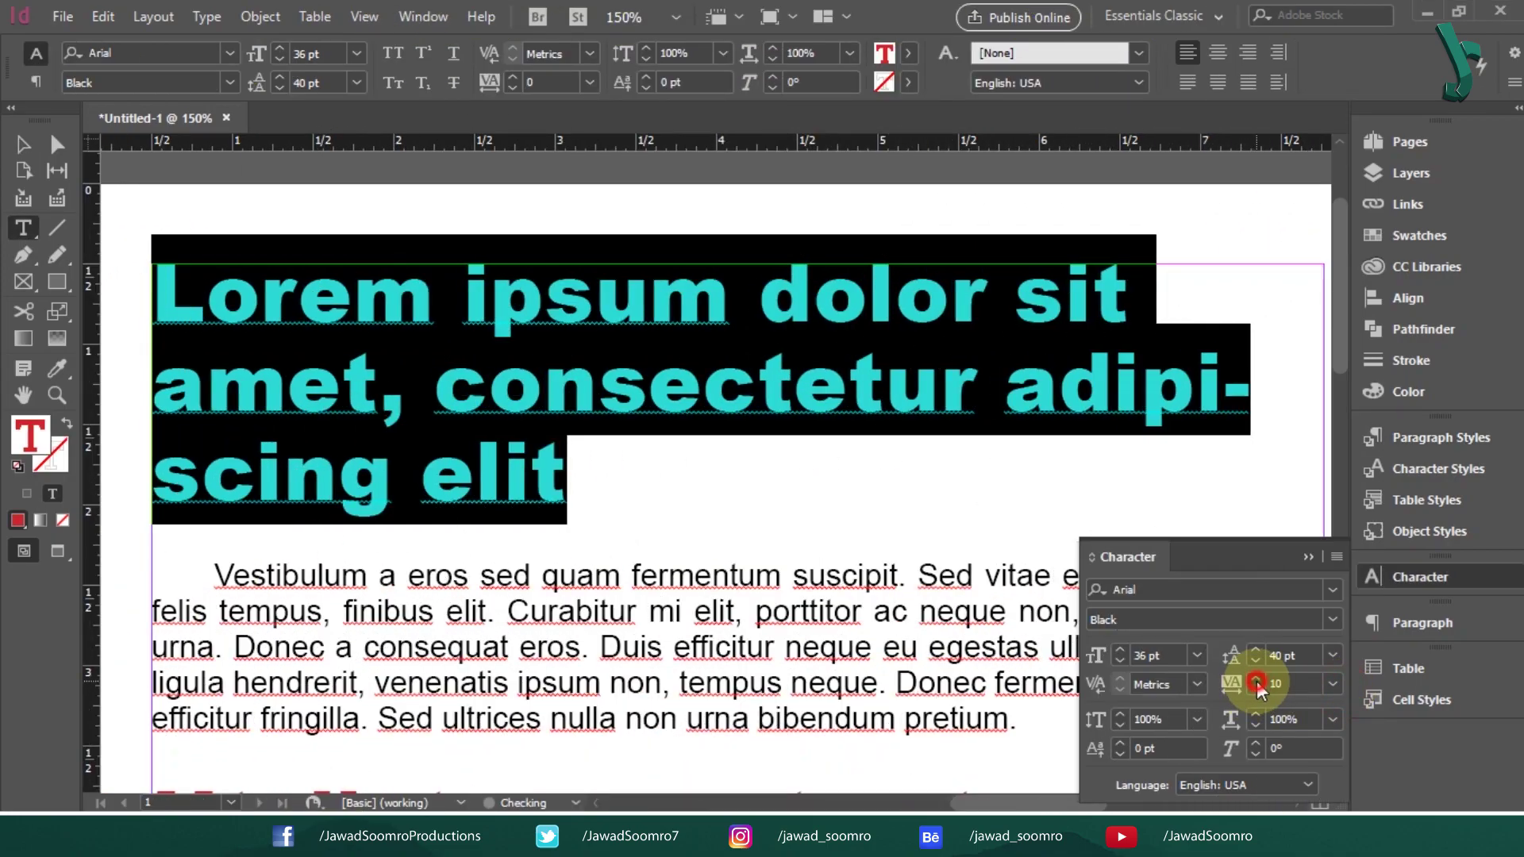
pyautogui.click(1256, 680)
pyautogui.click(1256, 679)
pyautogui.click(1256, 679)
pyautogui.click(1256, 681)
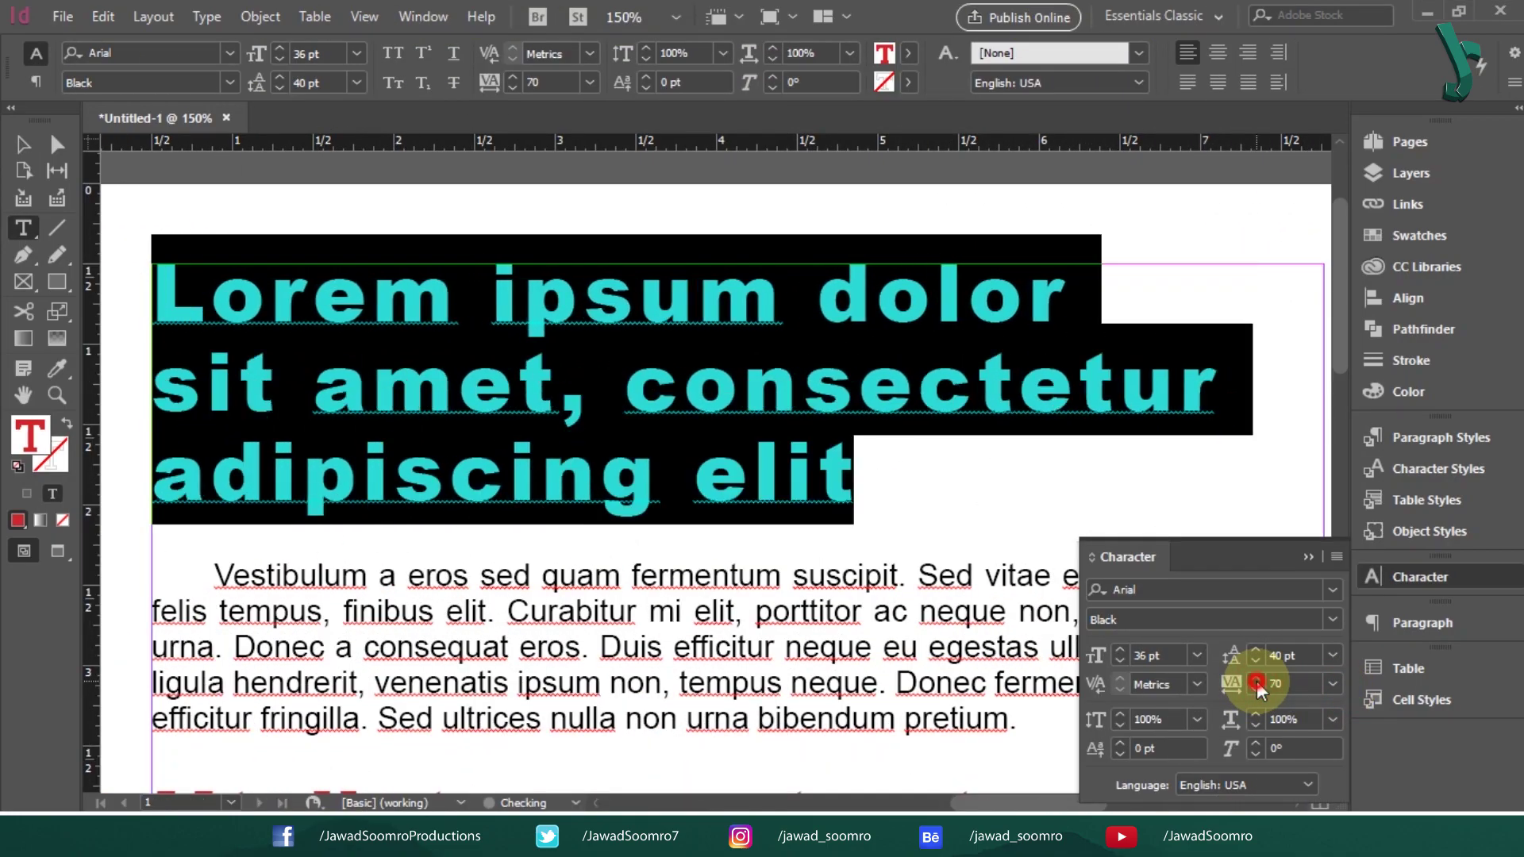
pyautogui.click(1256, 681)
pyautogui.click(1256, 681)
pyautogui.click(1256, 682)
pyautogui.click(1256, 681)
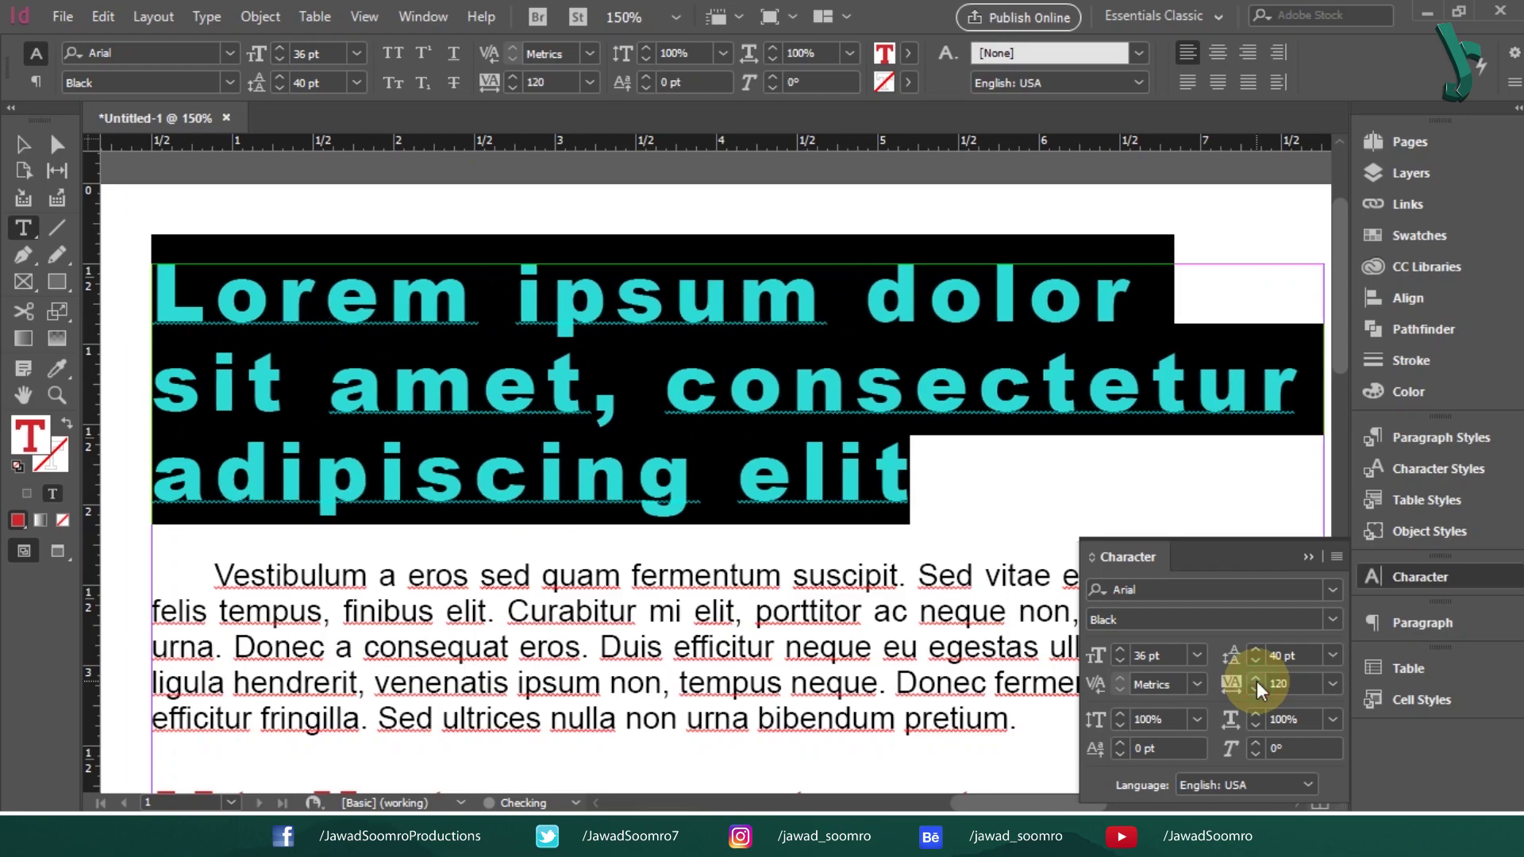
pyautogui.click(1256, 681)
# Reduce the tracking of the selected heading text again in steps of 10.
pyautogui.click(1259, 683)
pyautogui.click(1258, 688)
pyautogui.click(1257, 688)
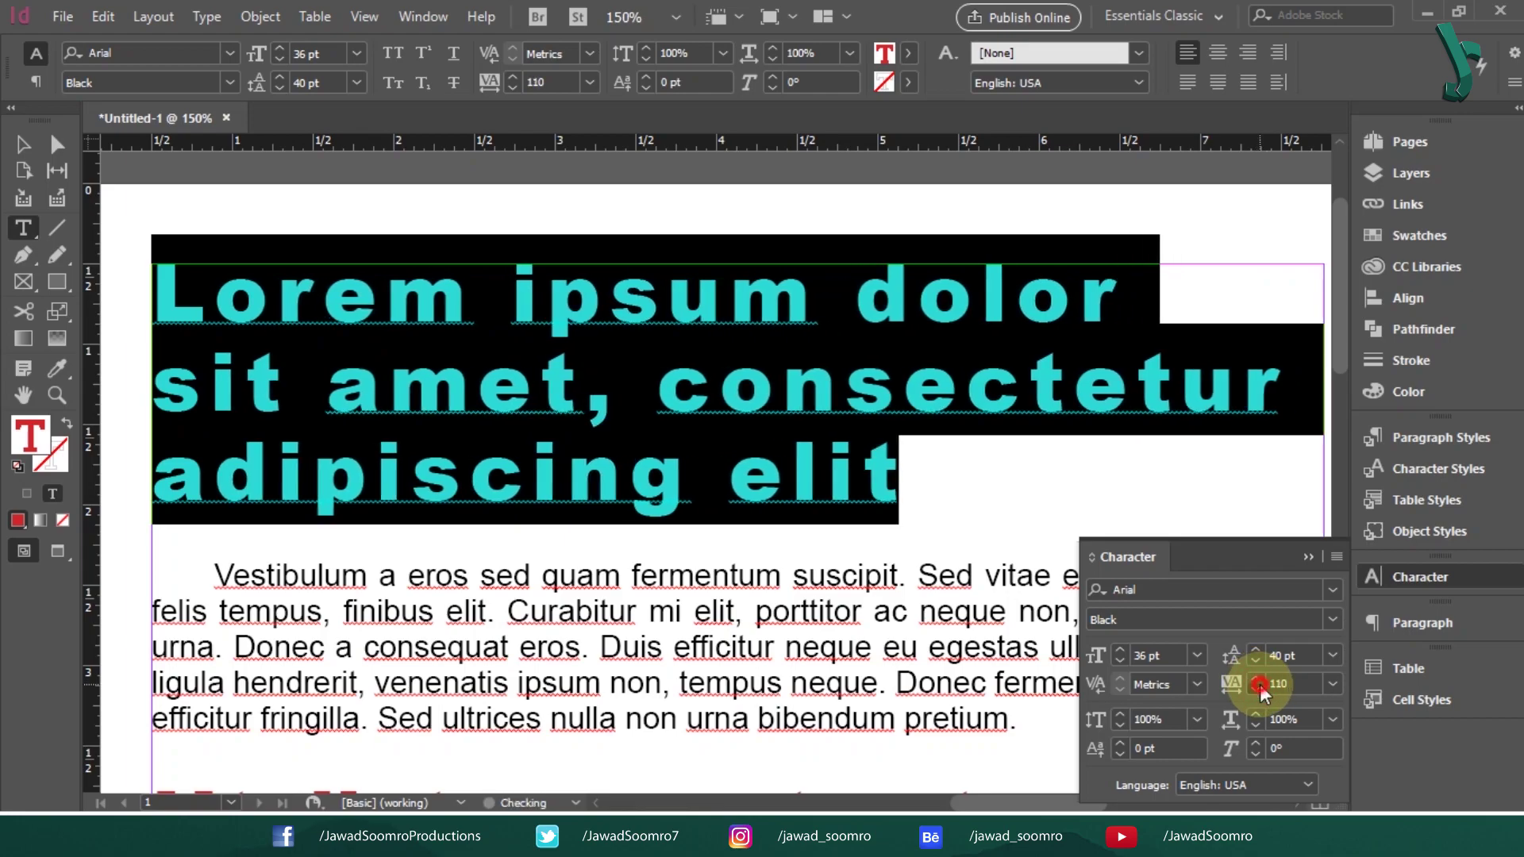
pyautogui.click(1258, 688)
pyautogui.click(1258, 688)
pyautogui.click(1258, 687)
pyautogui.click(1258, 687)
pyautogui.click(1257, 688)
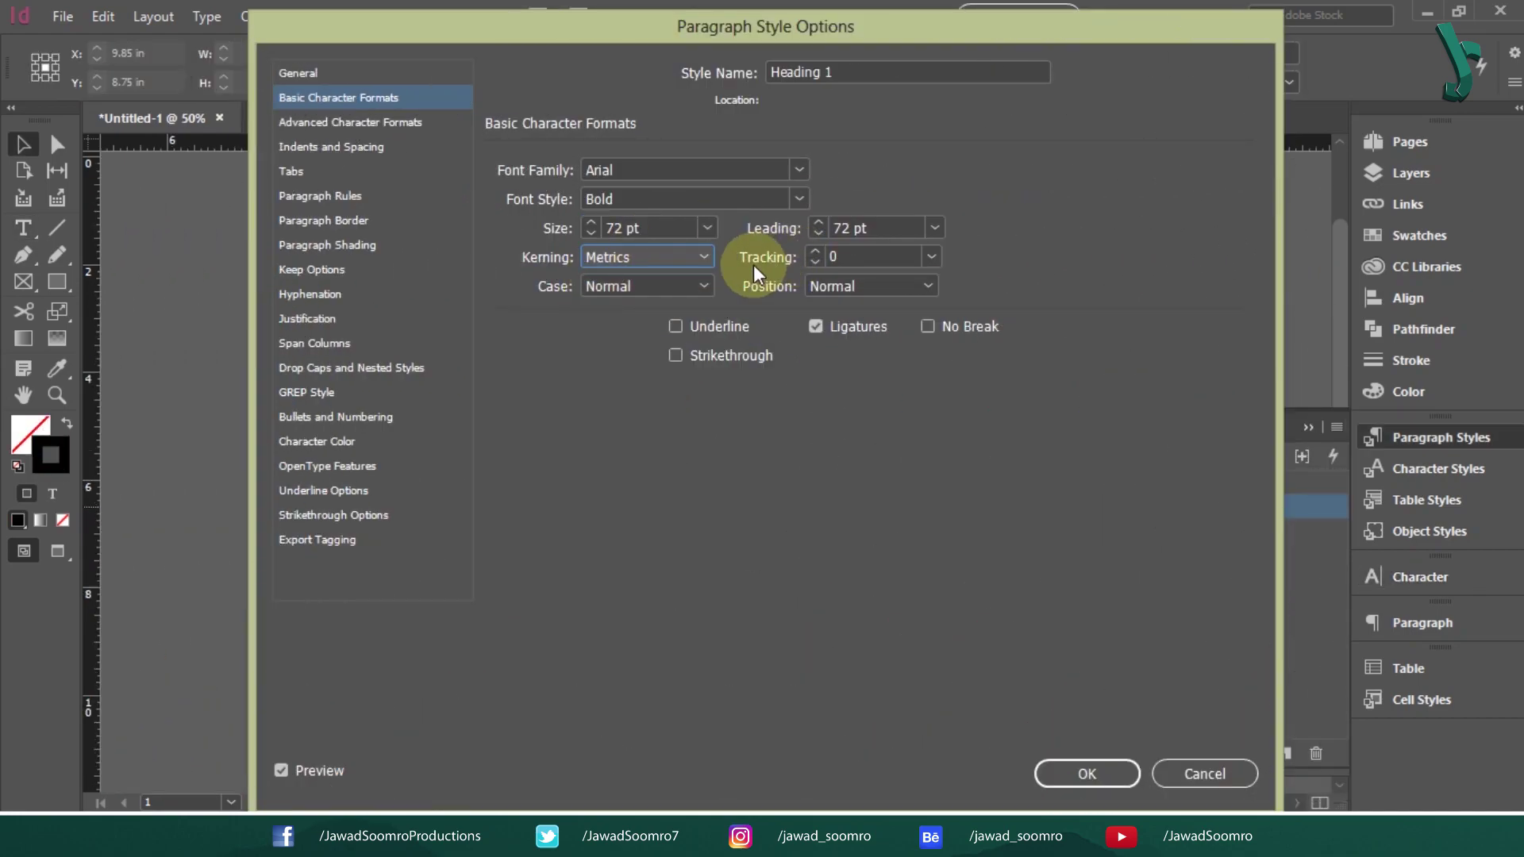
# Turn off Ligatures for the Heading 1 style and look through its Case options.
pyautogui.click(816, 328)
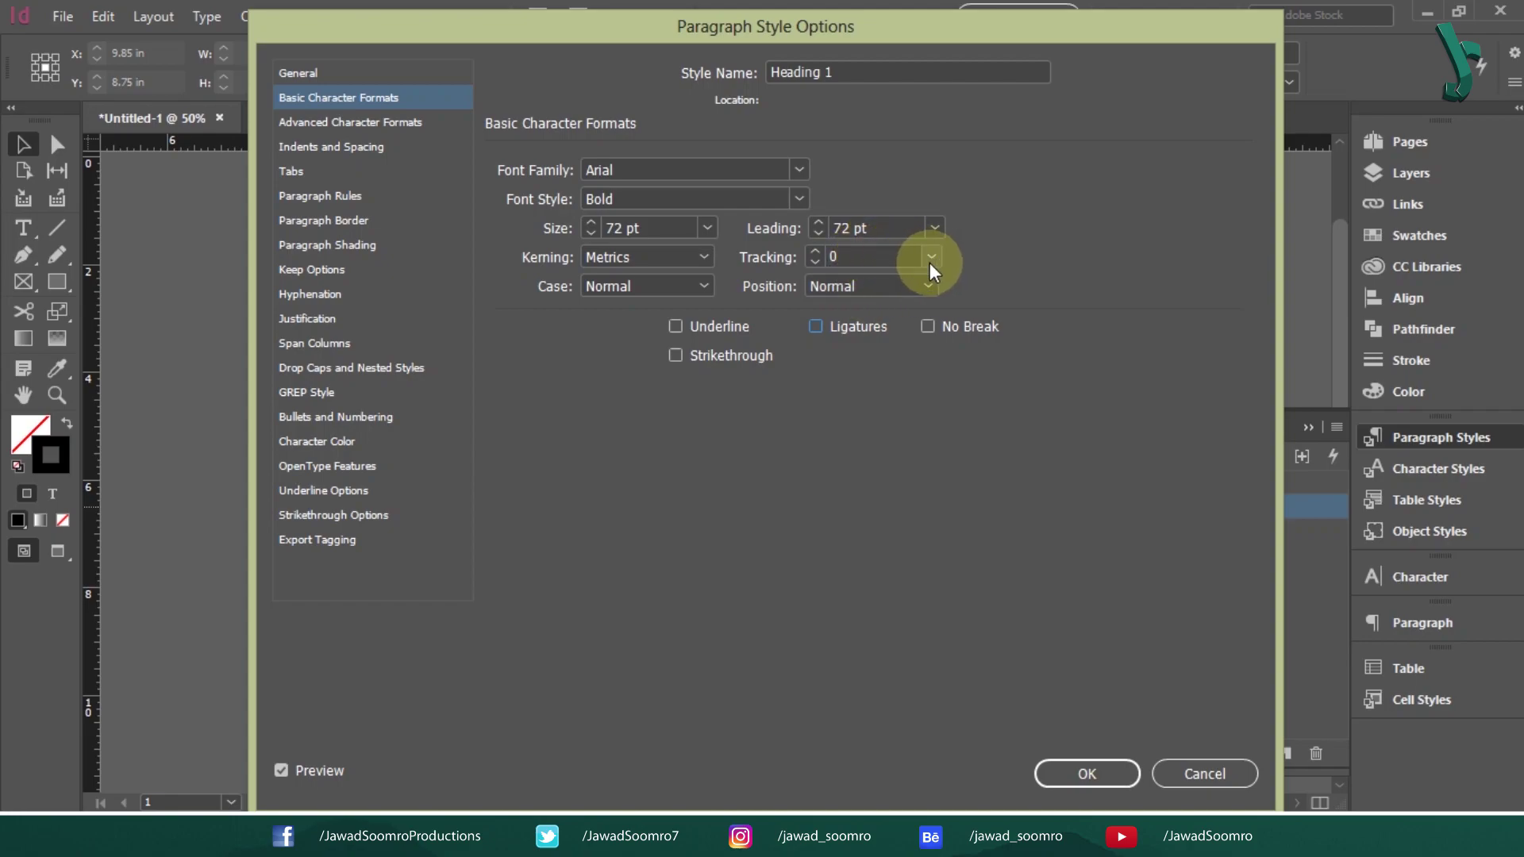
pyautogui.click(655, 282)
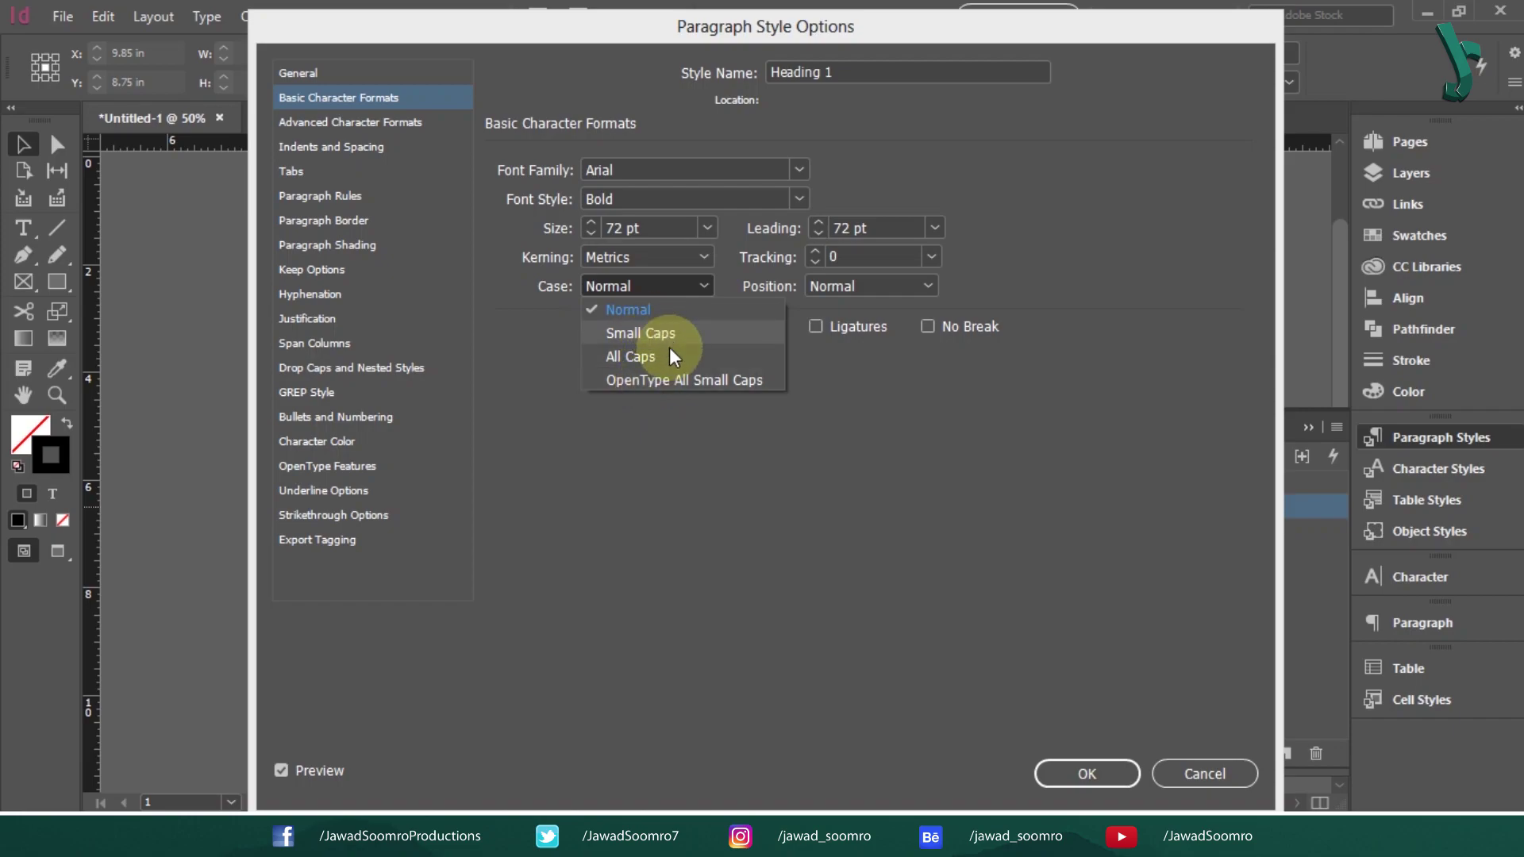
pyautogui.click(669, 356)
pyautogui.click(650, 288)
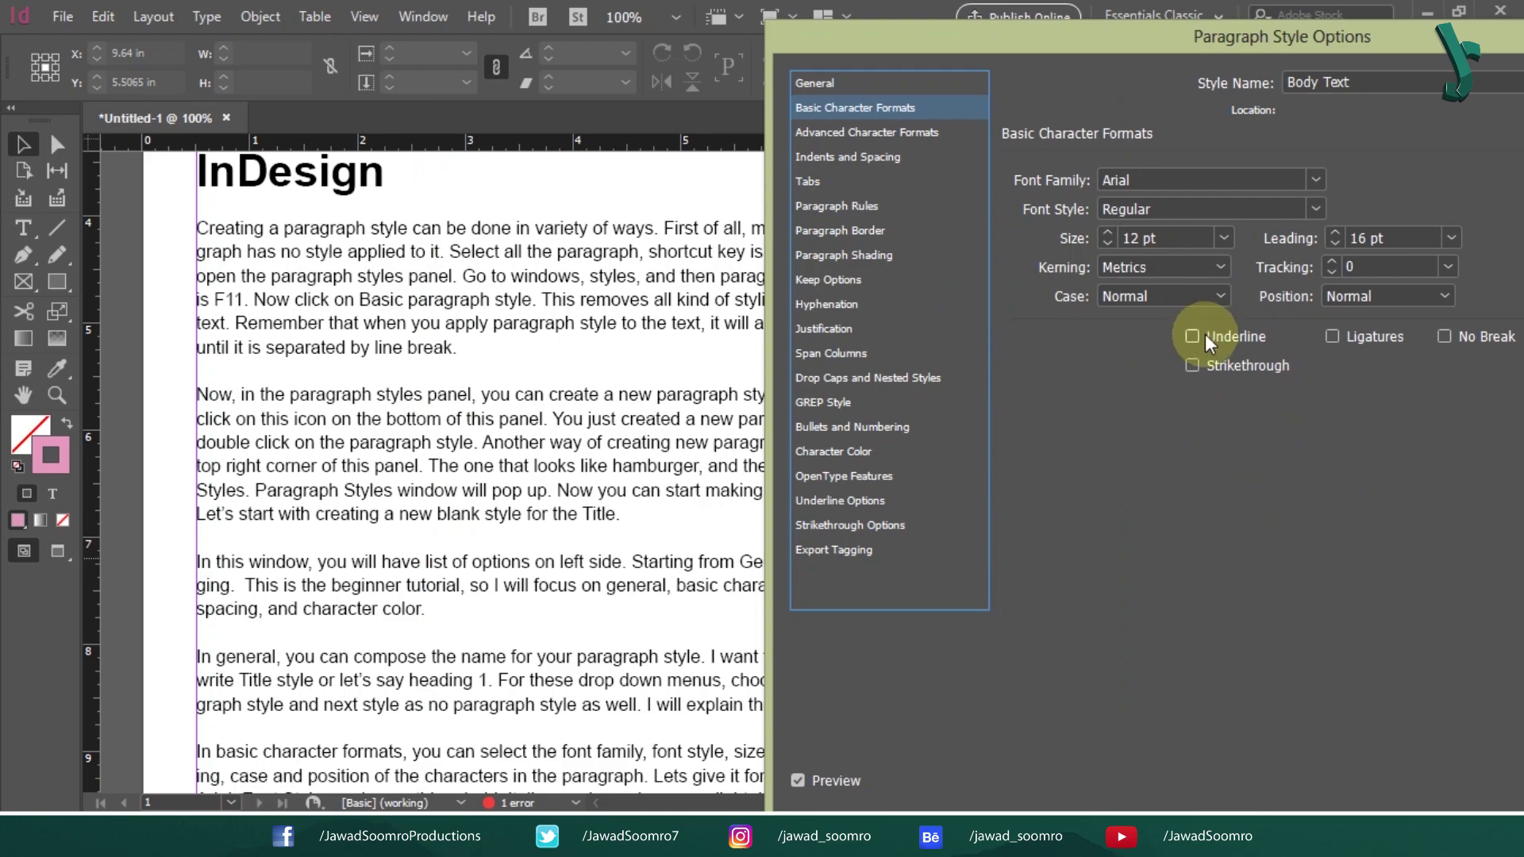
# Try the Underline and Strikethrough options on the Body Text style.
pyautogui.click(1194, 337)
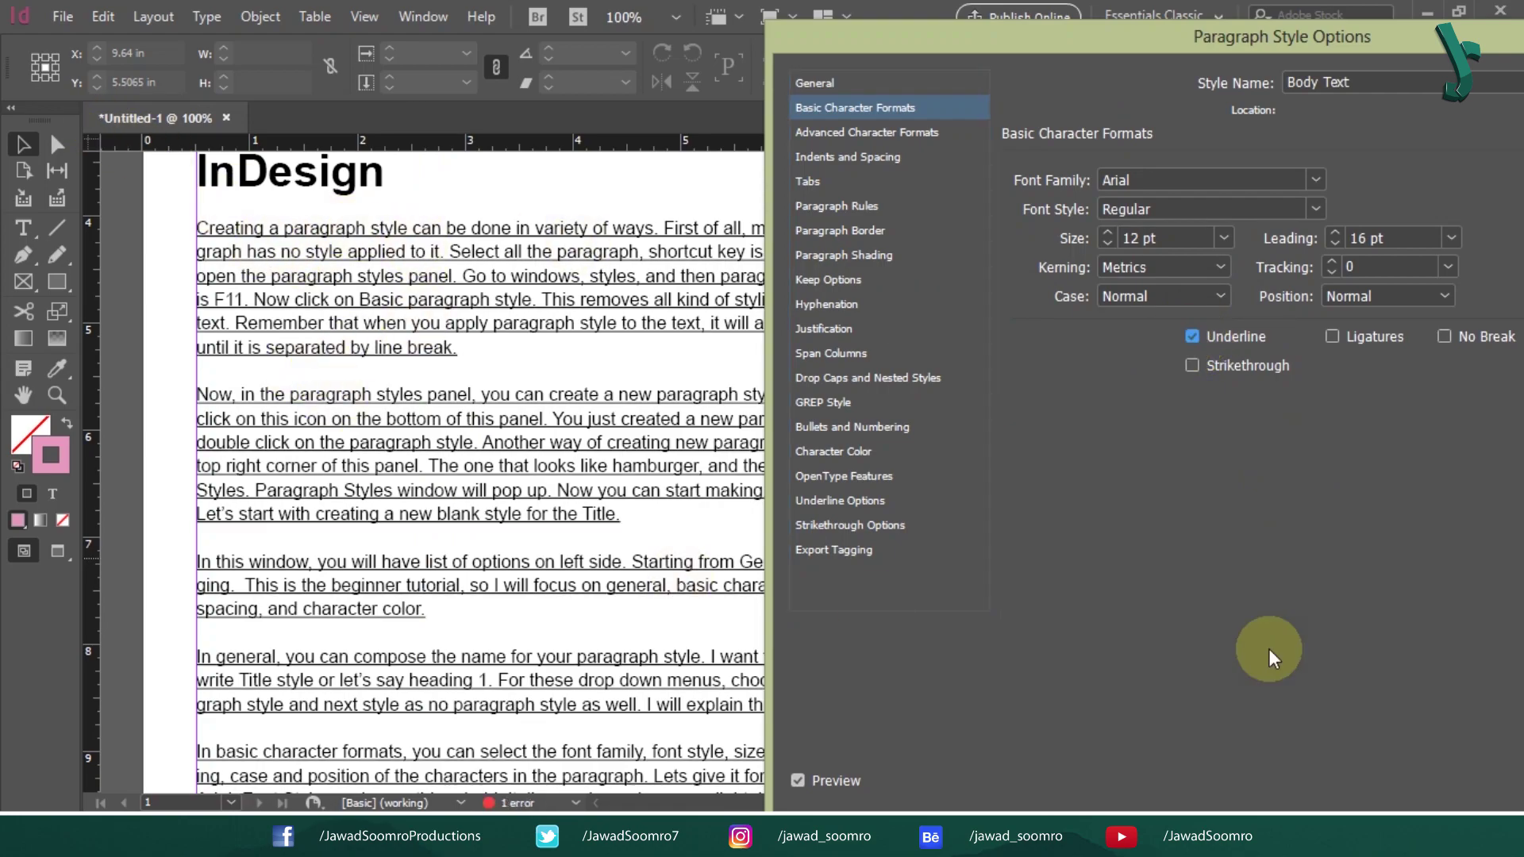
pyautogui.click(1192, 340)
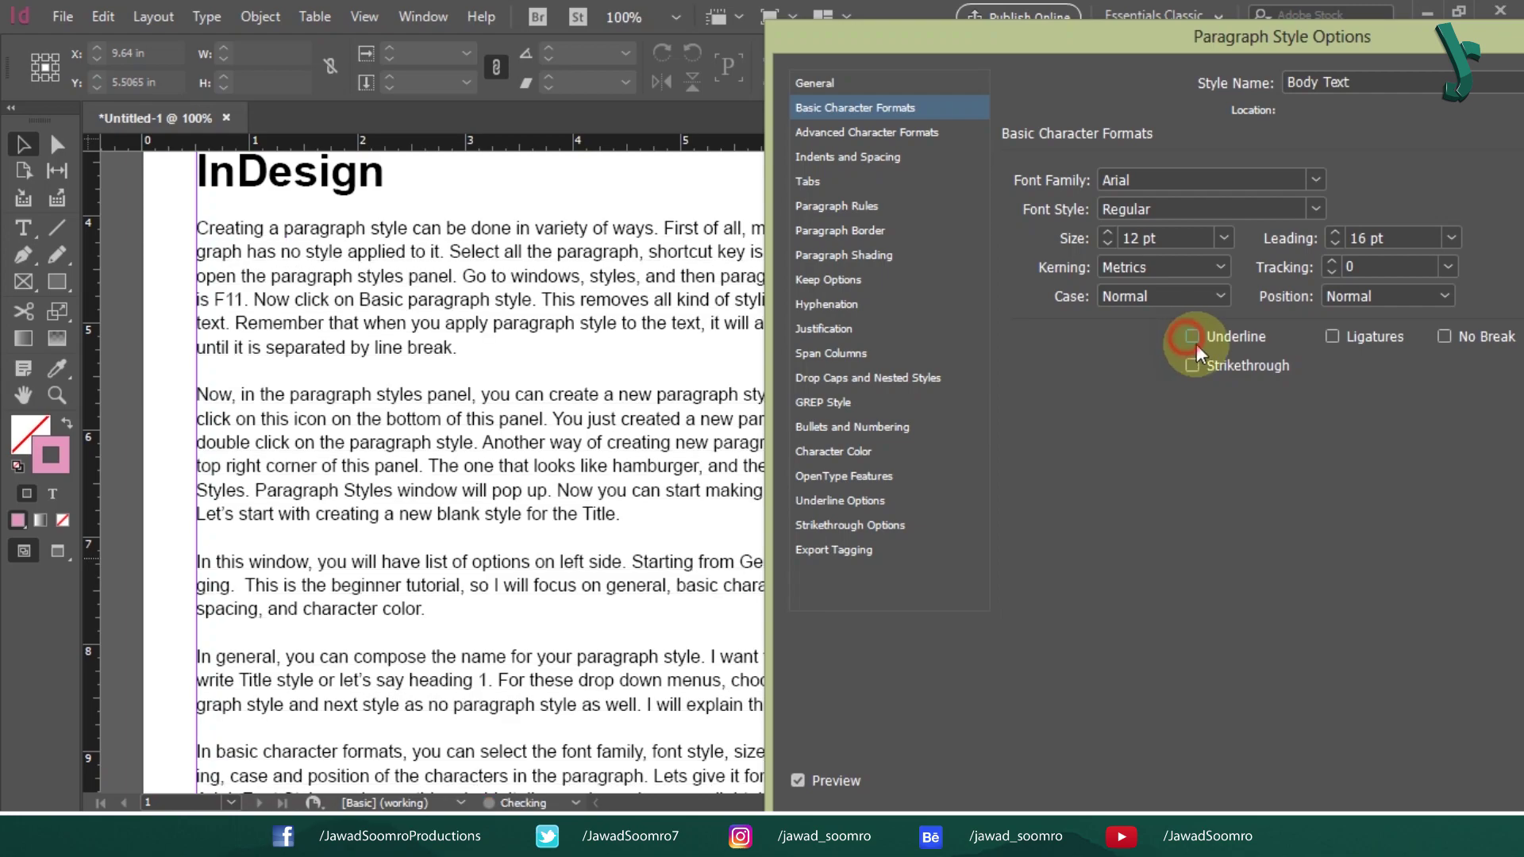
pyautogui.click(1193, 338)
pyautogui.click(1194, 338)
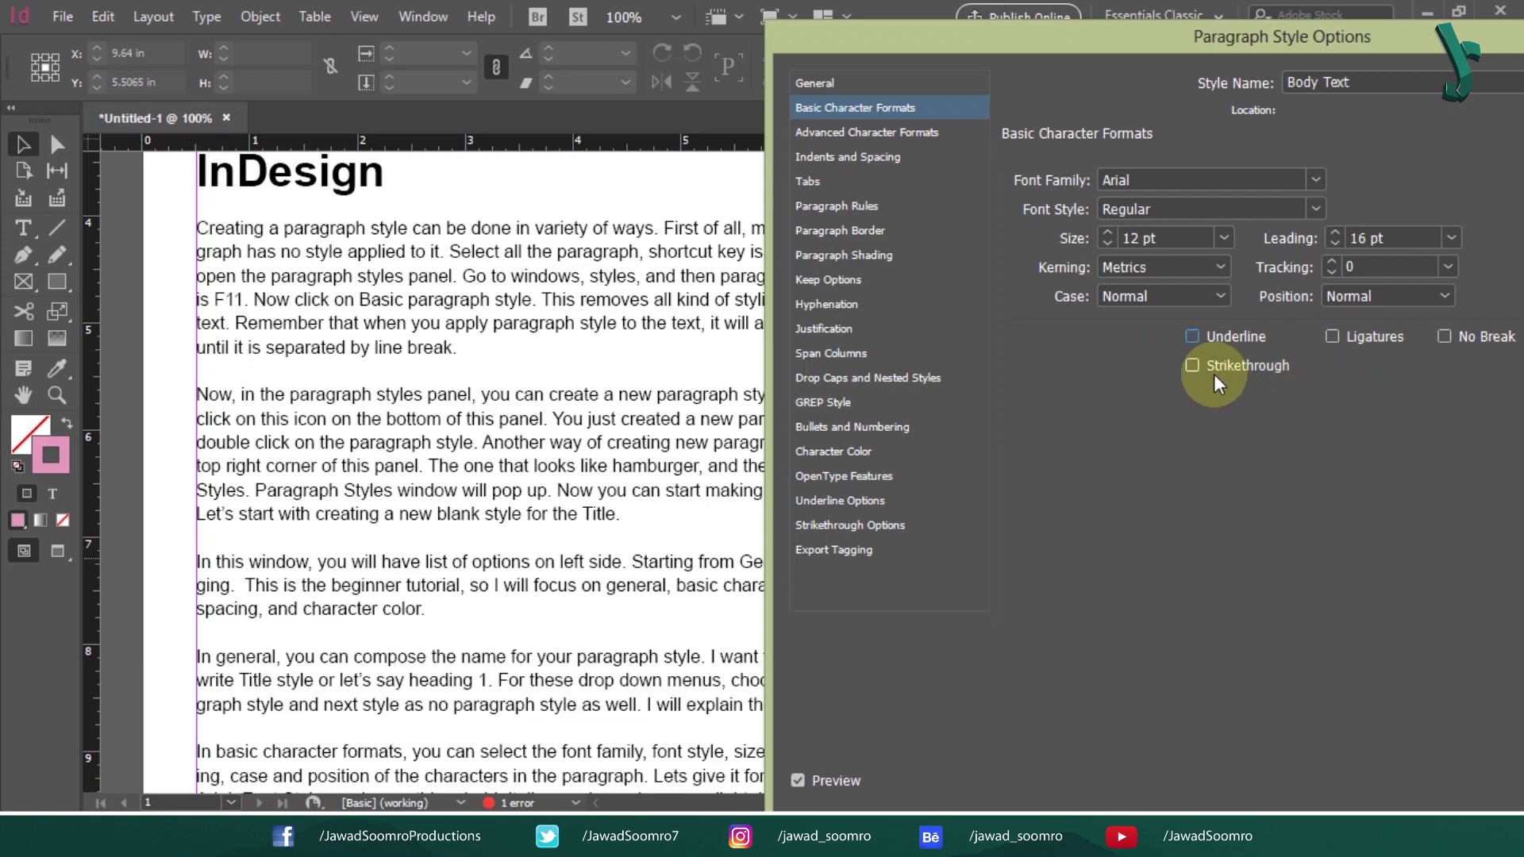
pyautogui.click(1194, 367)
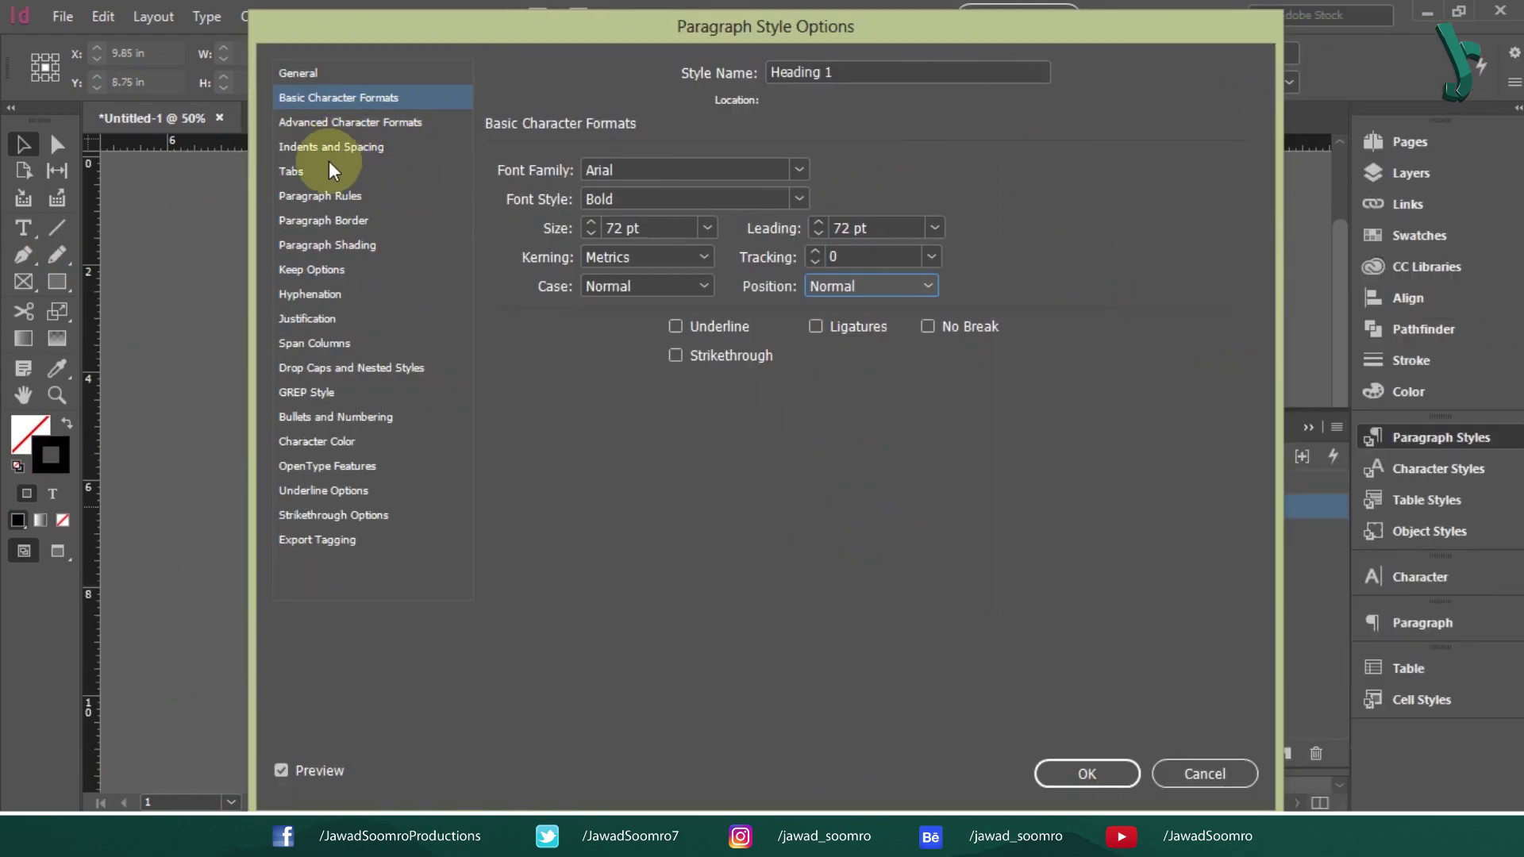
# Review the alignment options in Heading 1's indents and spacing settings and choose Left.
pyautogui.click(326, 149)
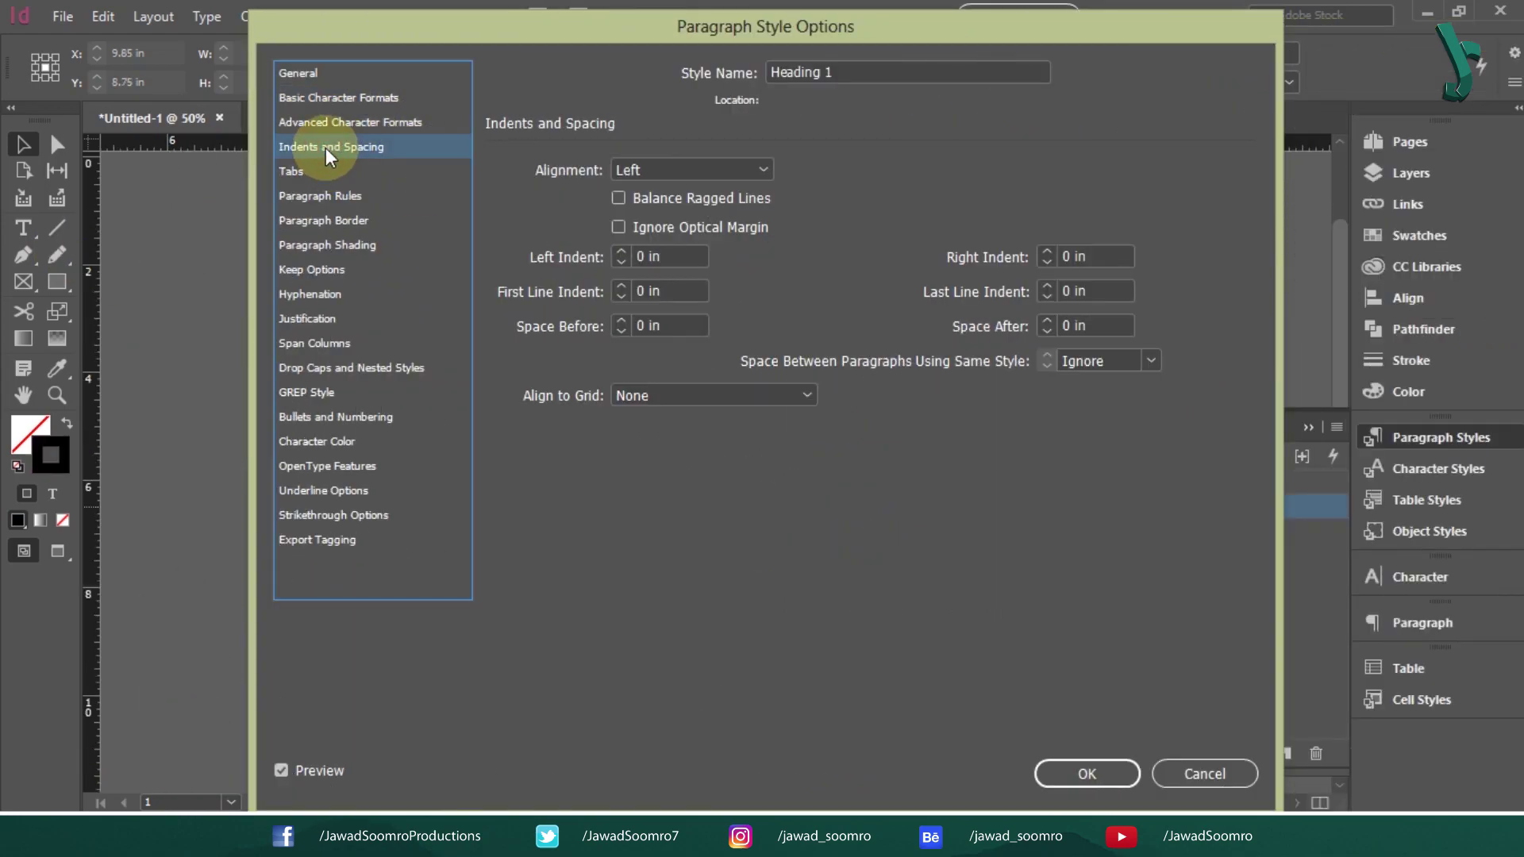
pyautogui.click(554, 172)
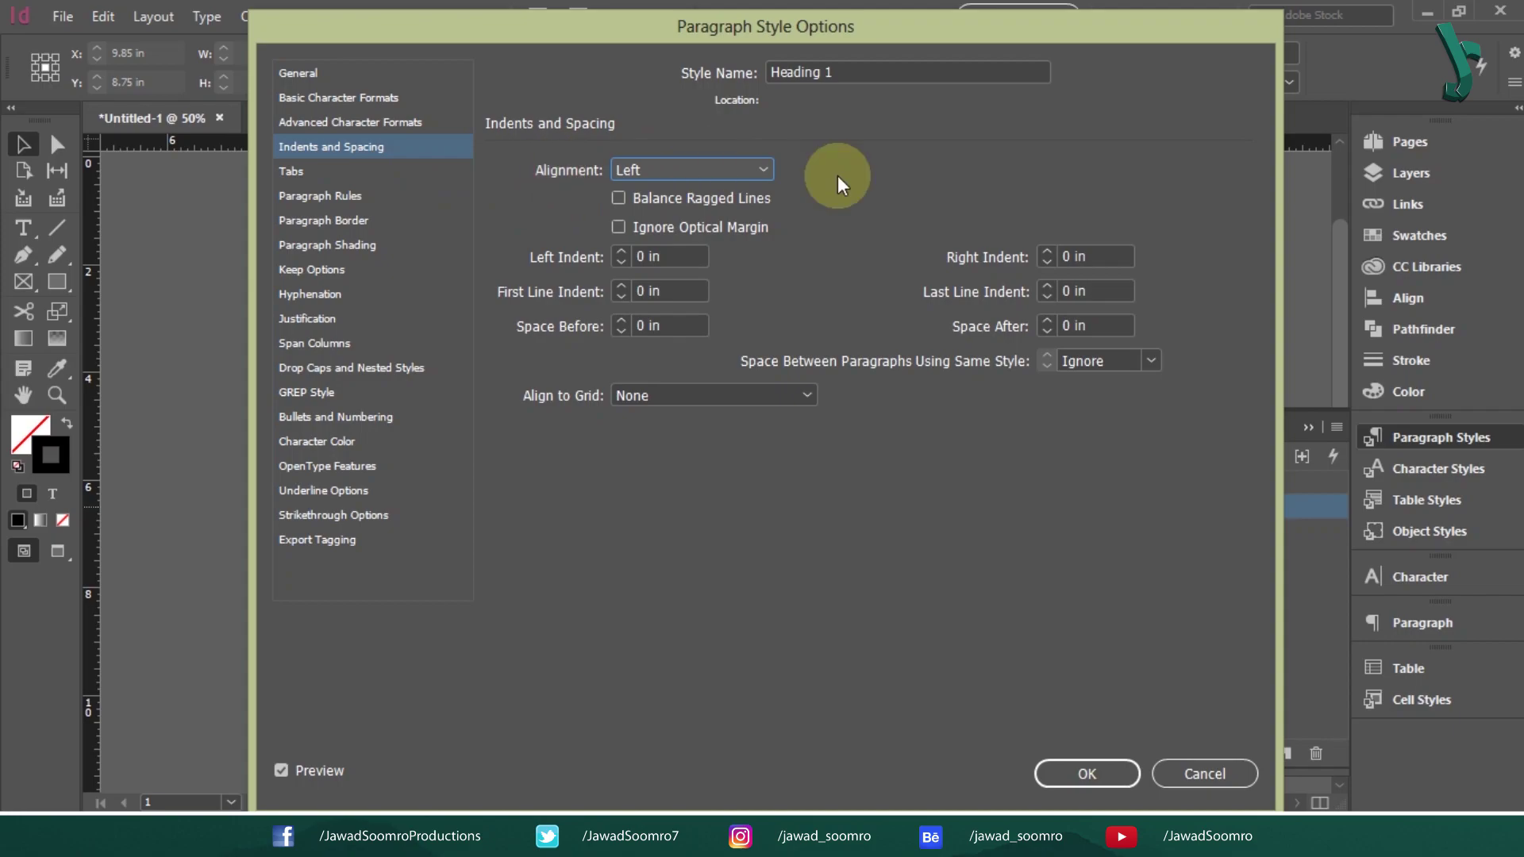
pyautogui.click(679, 168)
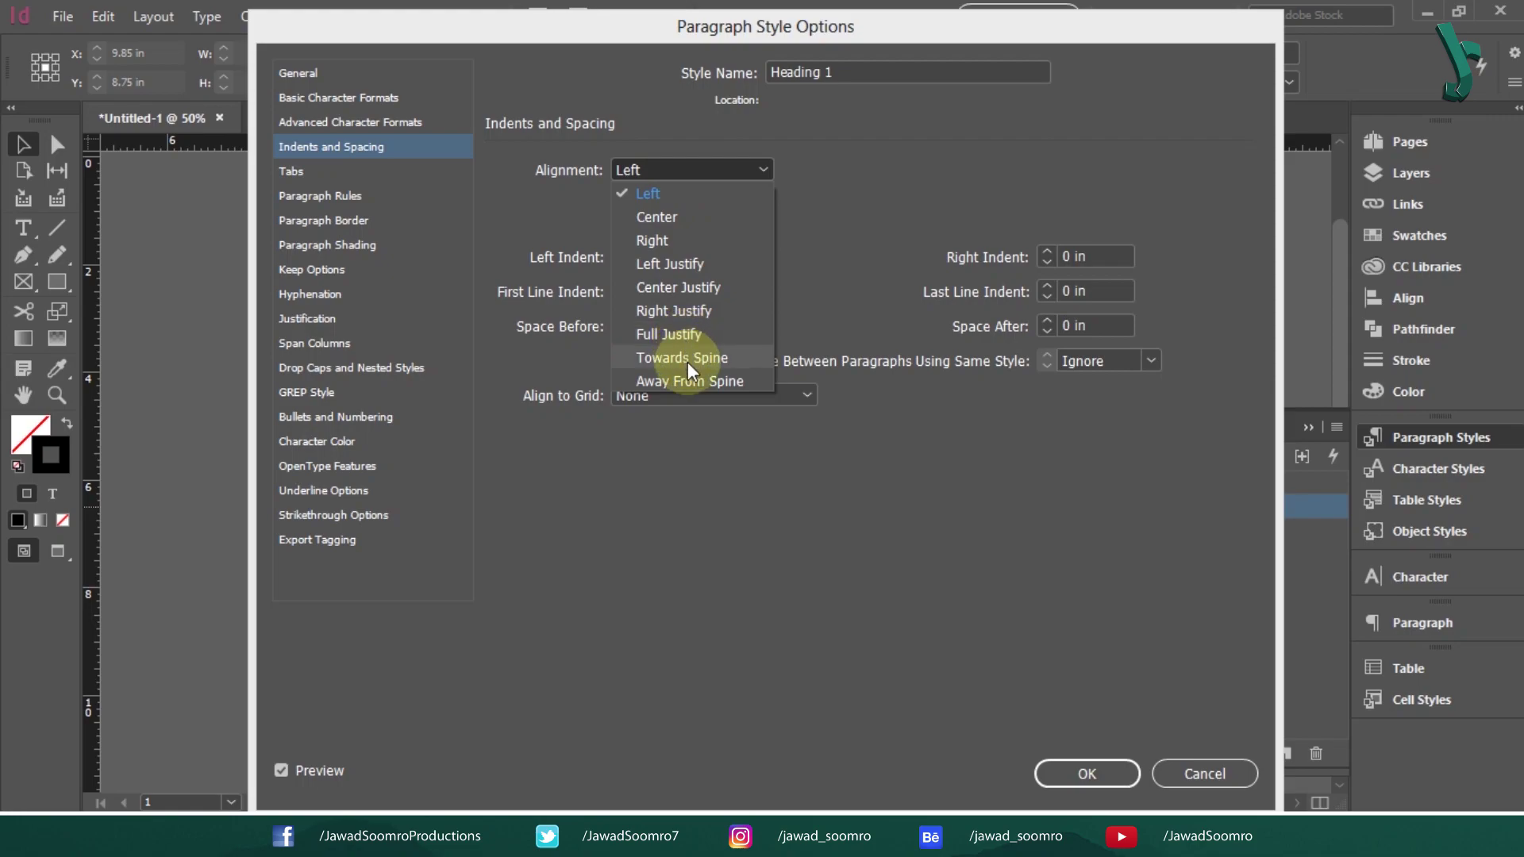
pyautogui.click(722, 569)
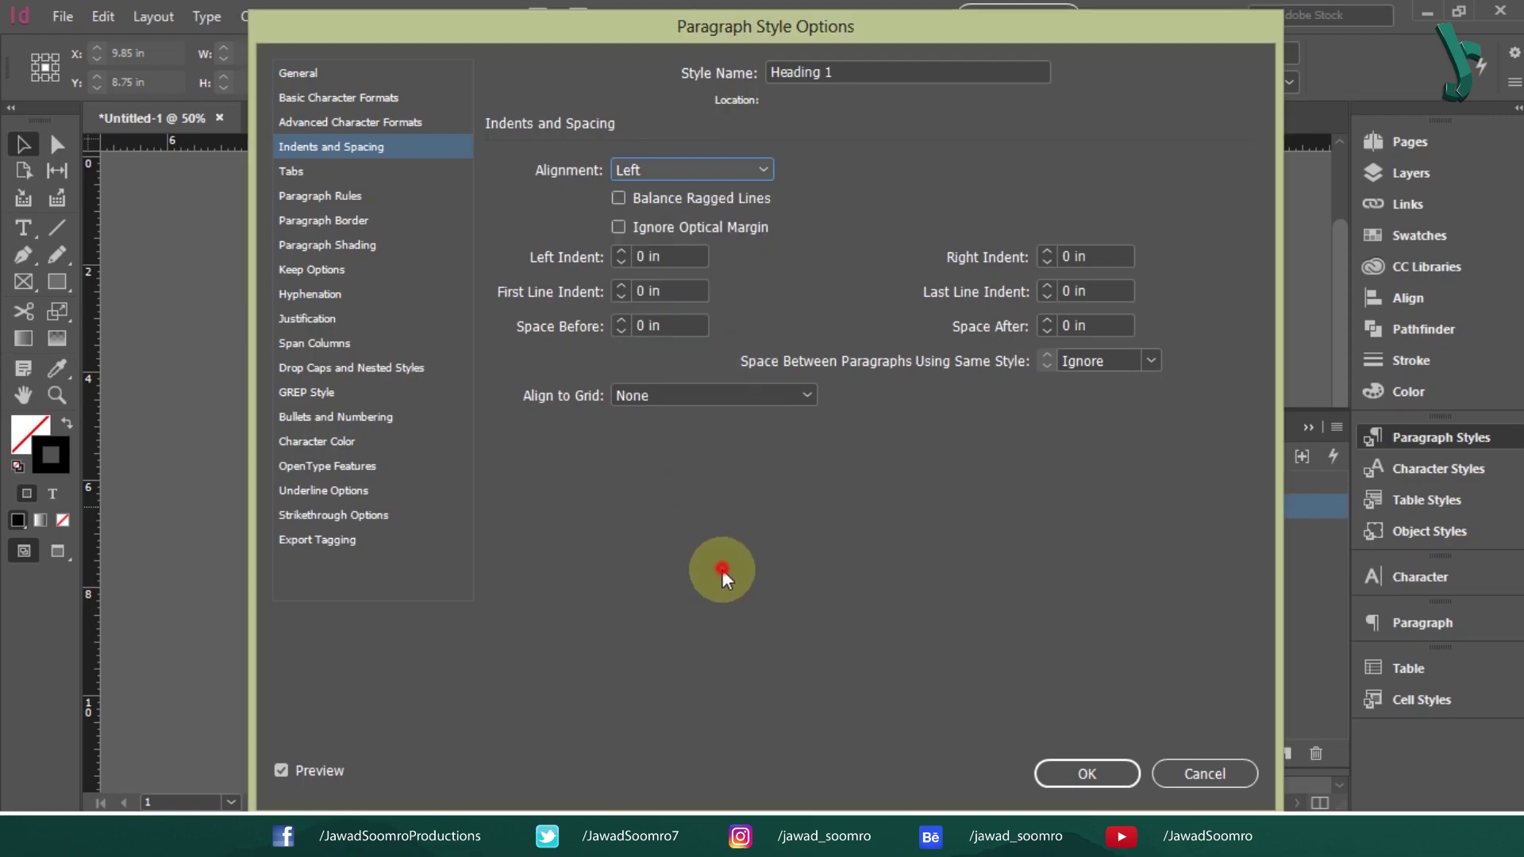
pyautogui.click(685, 169)
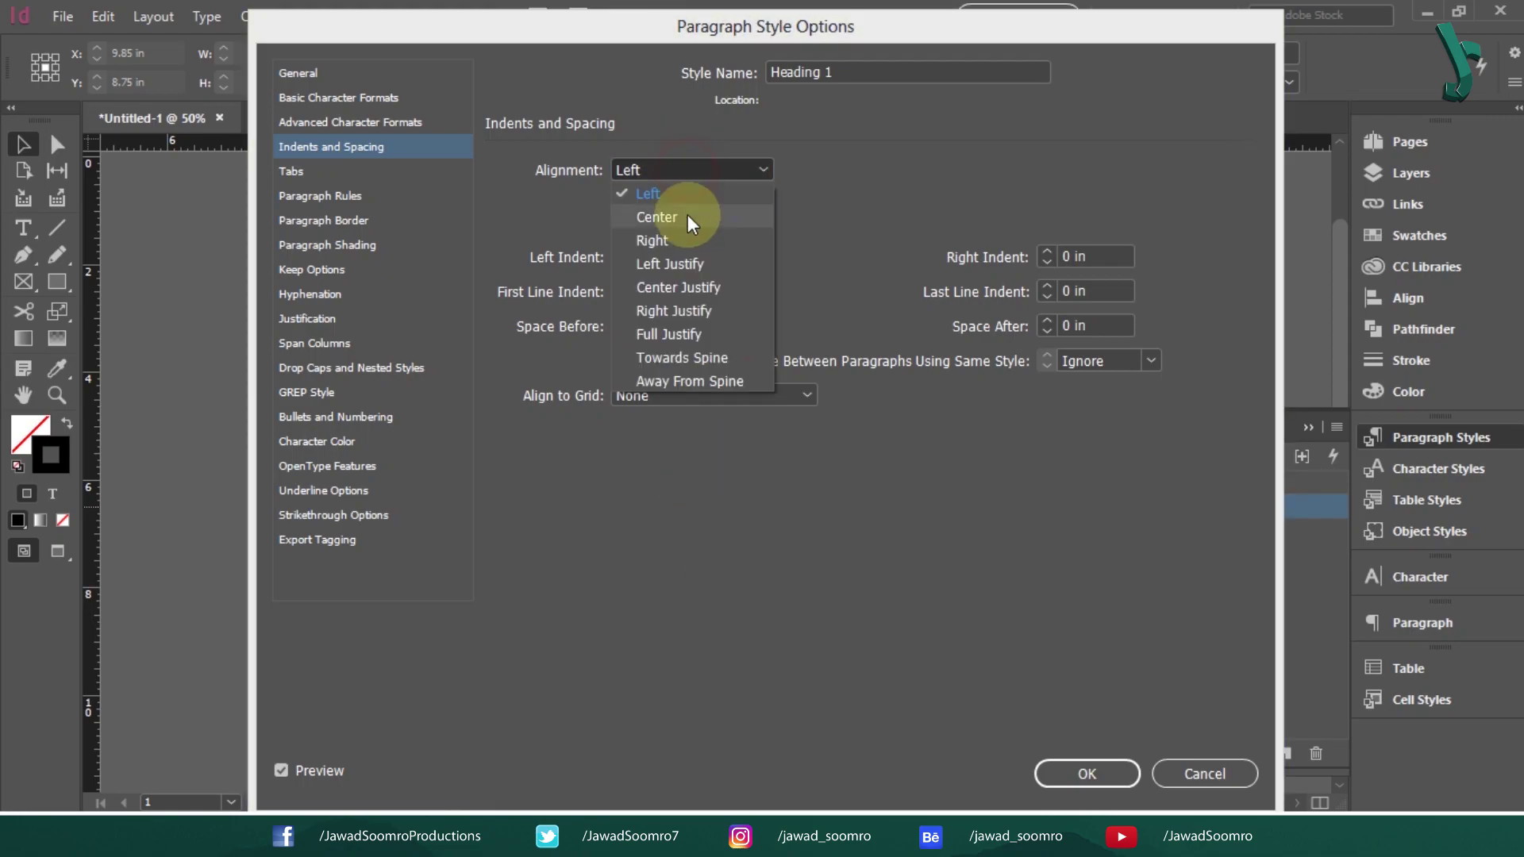
pyautogui.click(682, 192)
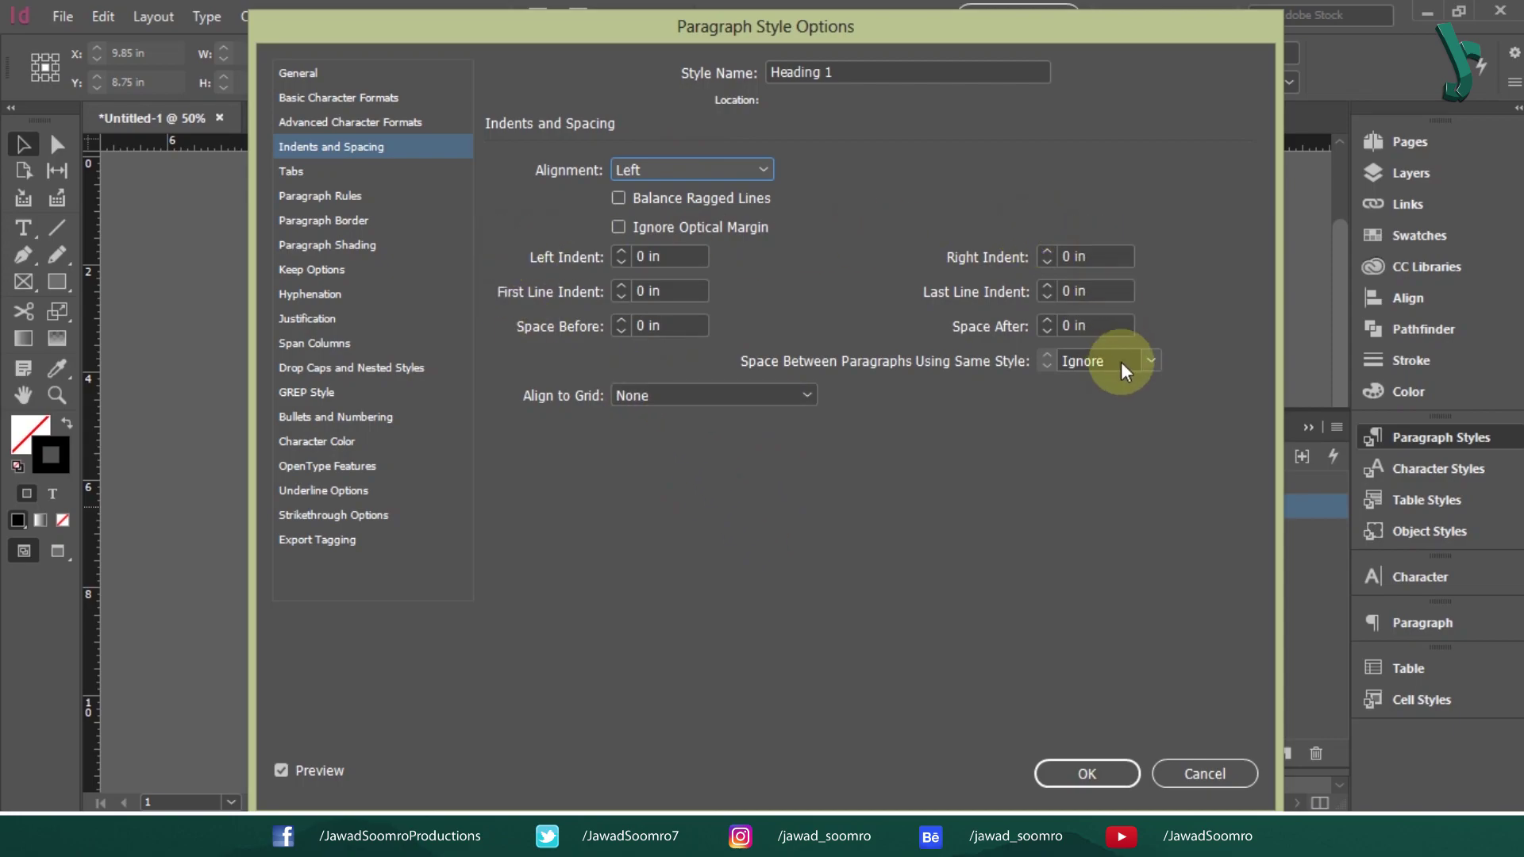
# Examine Heading 1's left, right, first line and last line indents, space before and after, and spacing between paragraphs using the same style.
pyautogui.click(558, 256)
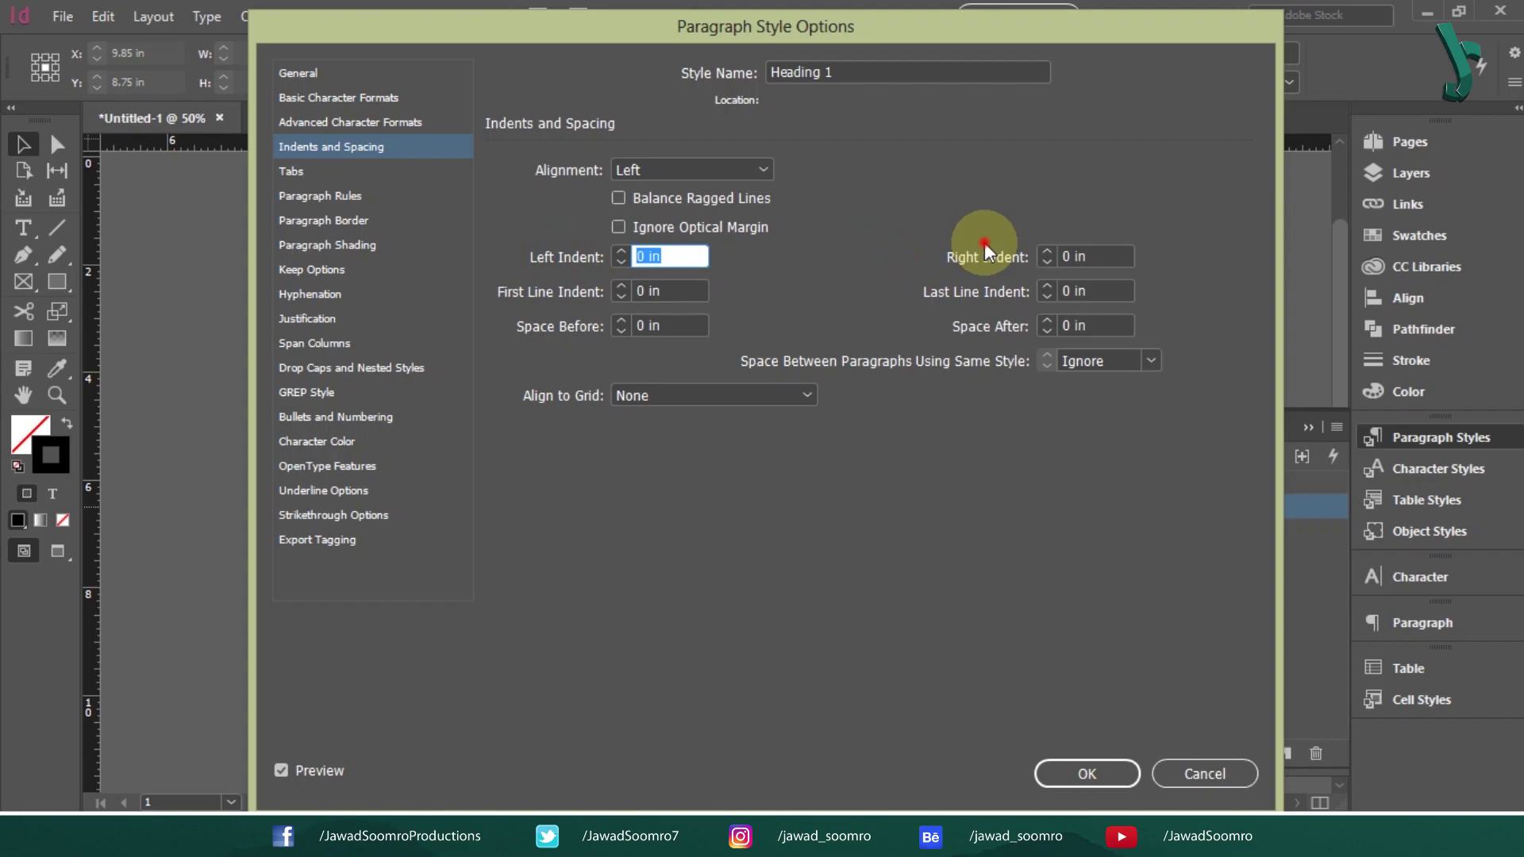
pyautogui.click(935, 266)
pyautogui.click(602, 296)
pyautogui.click(975, 292)
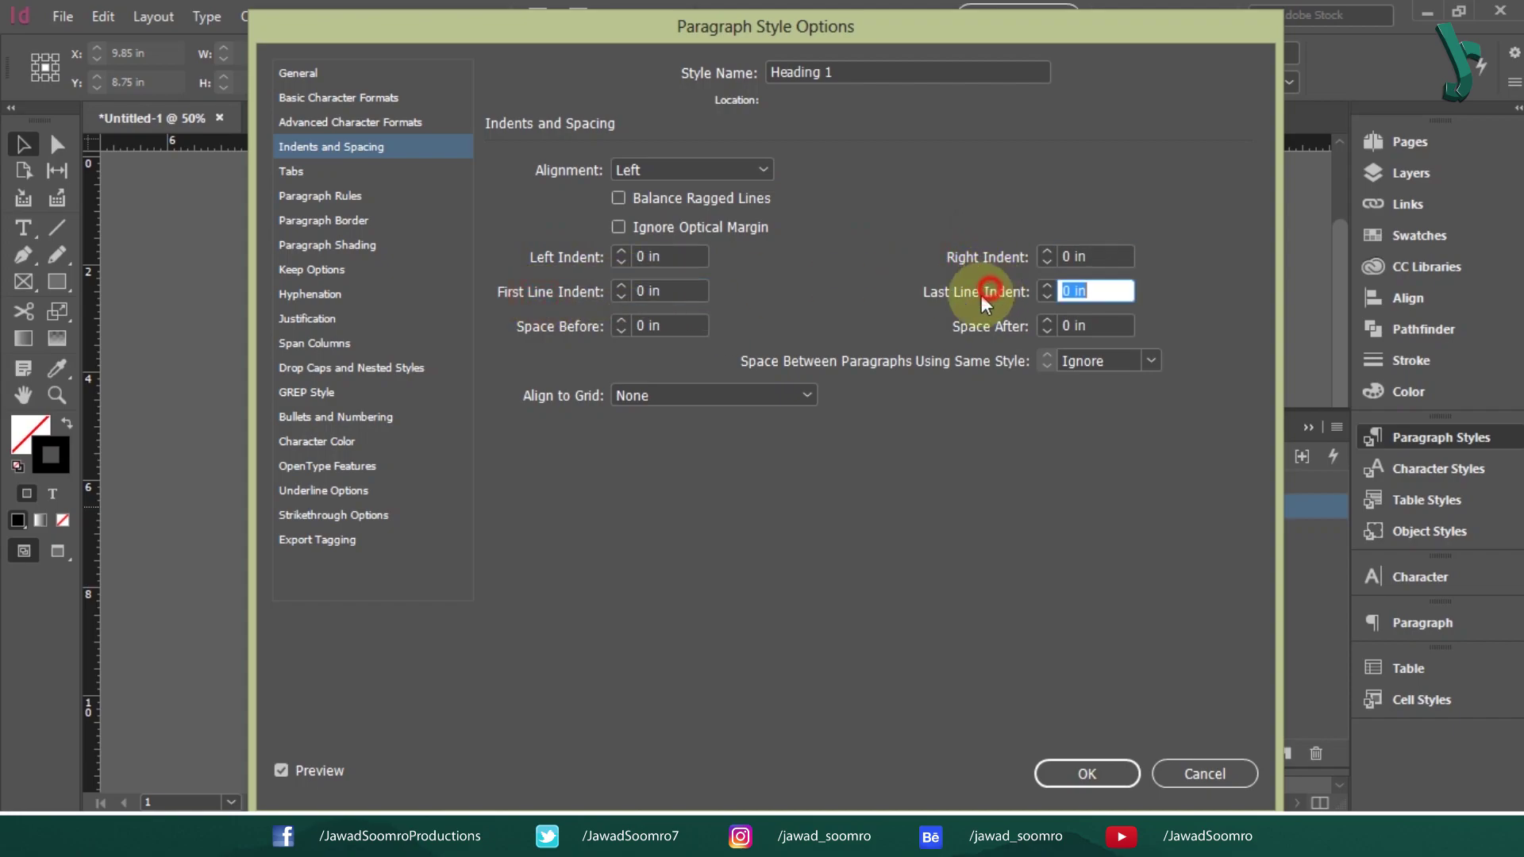
pyautogui.click(559, 327)
pyautogui.click(1002, 327)
pyautogui.click(992, 359)
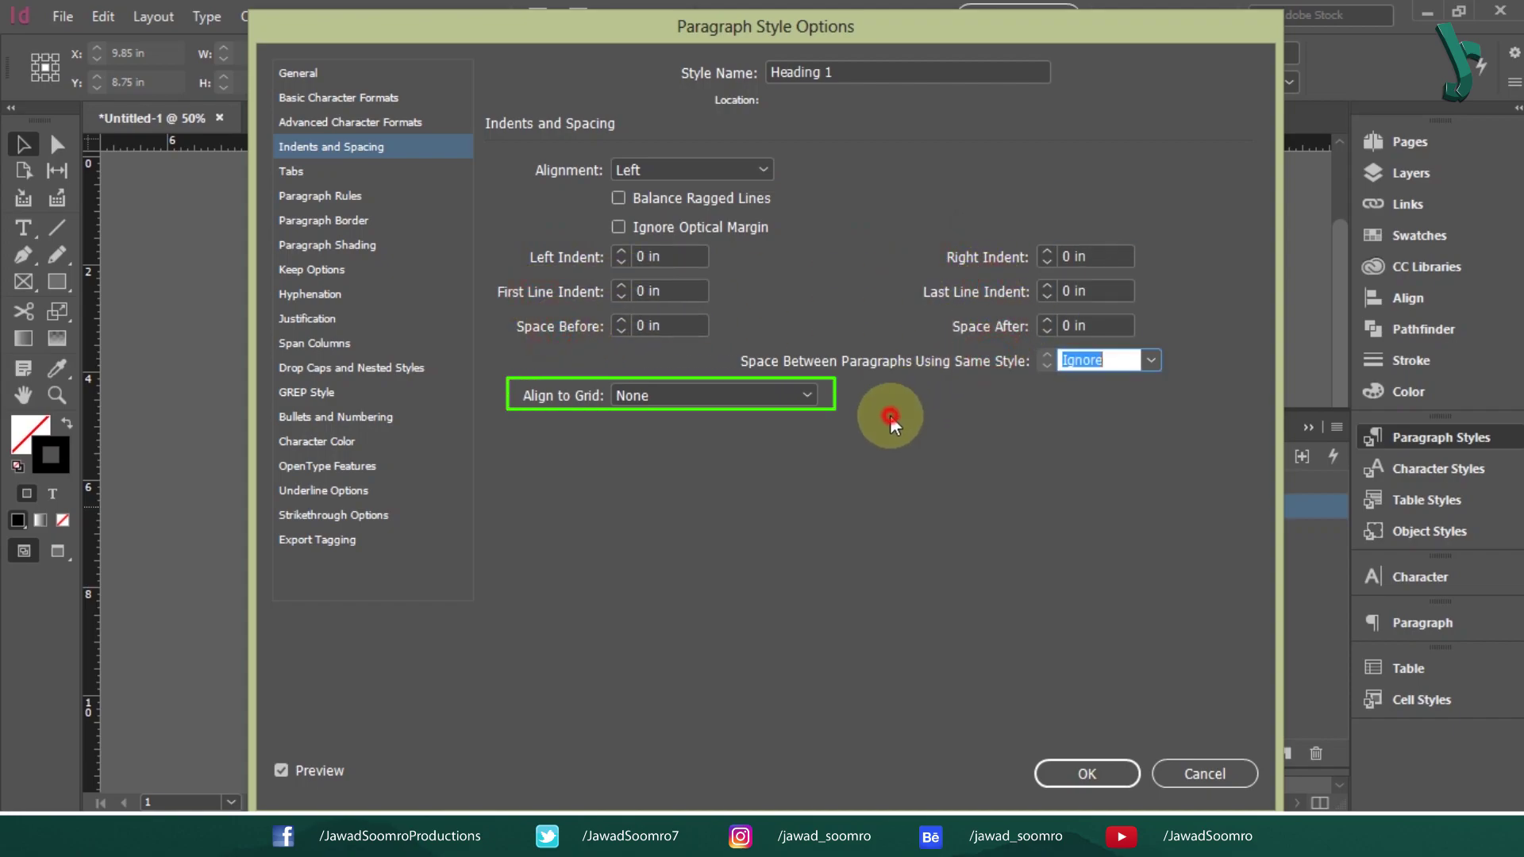
# Choose None as the Heading 1 style's Align to Grid option.
pyautogui.click(560, 395)
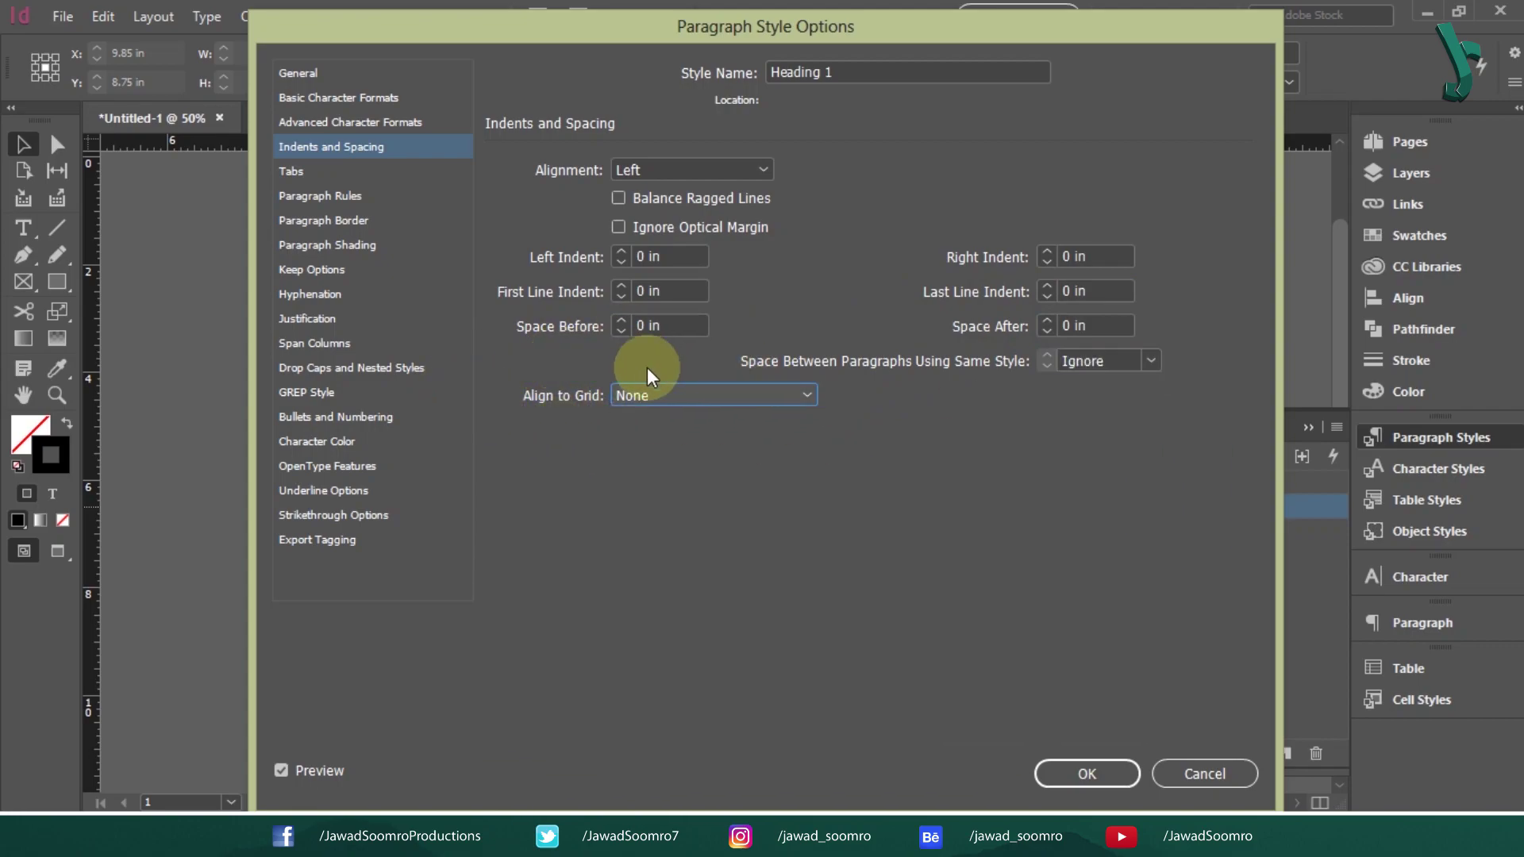
pyautogui.click(683, 395)
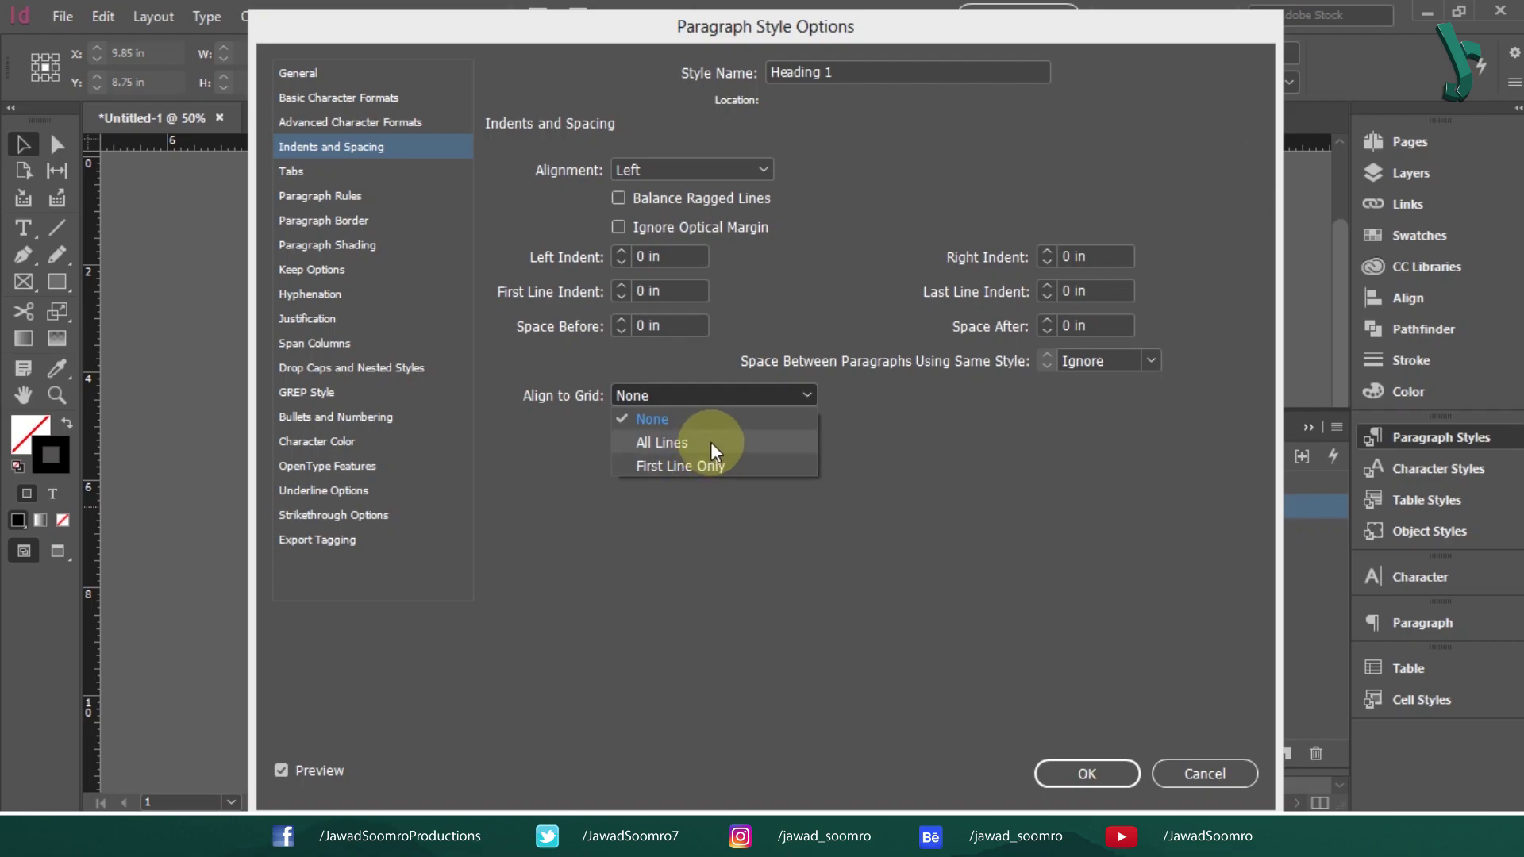
pyautogui.click(710, 420)
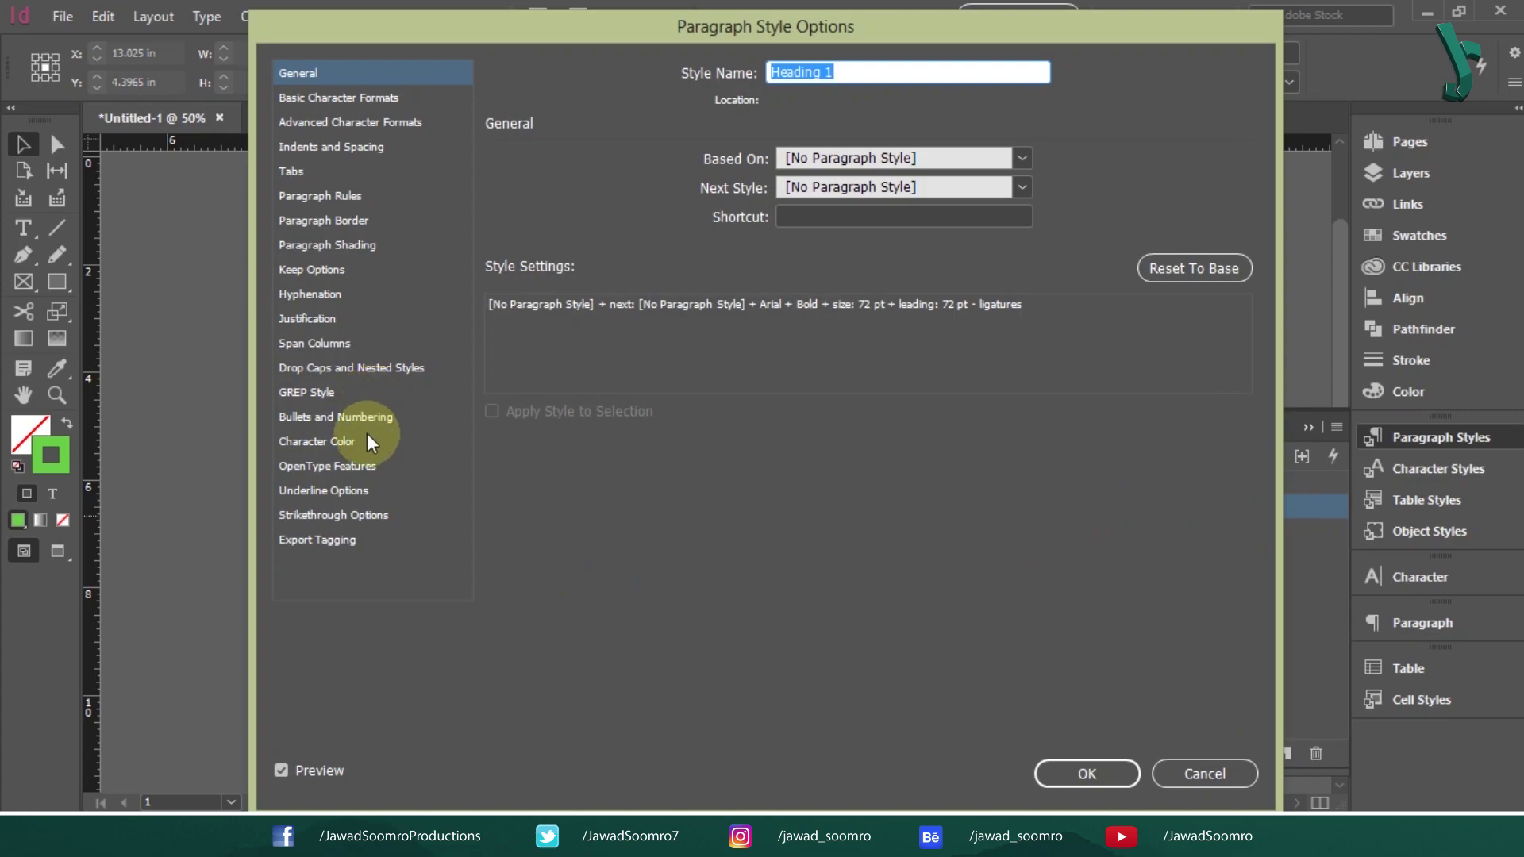
# Set the Heading 1 style's character color to the Parrot Green swatch.
pyautogui.click(343, 443)
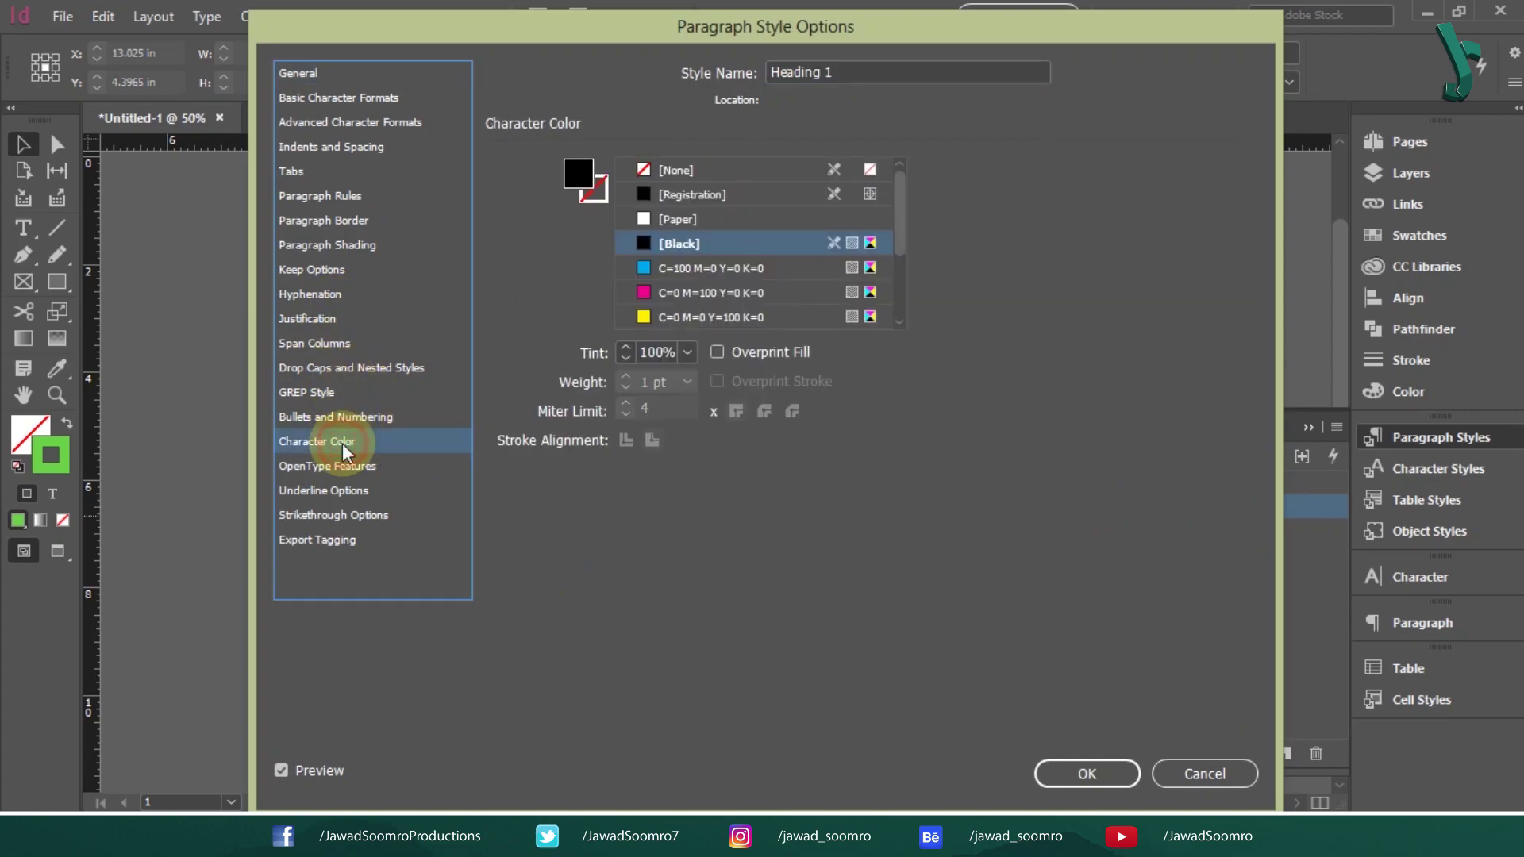
pyautogui.moveTo(895, 198); pyautogui.dragTo(898, 274)
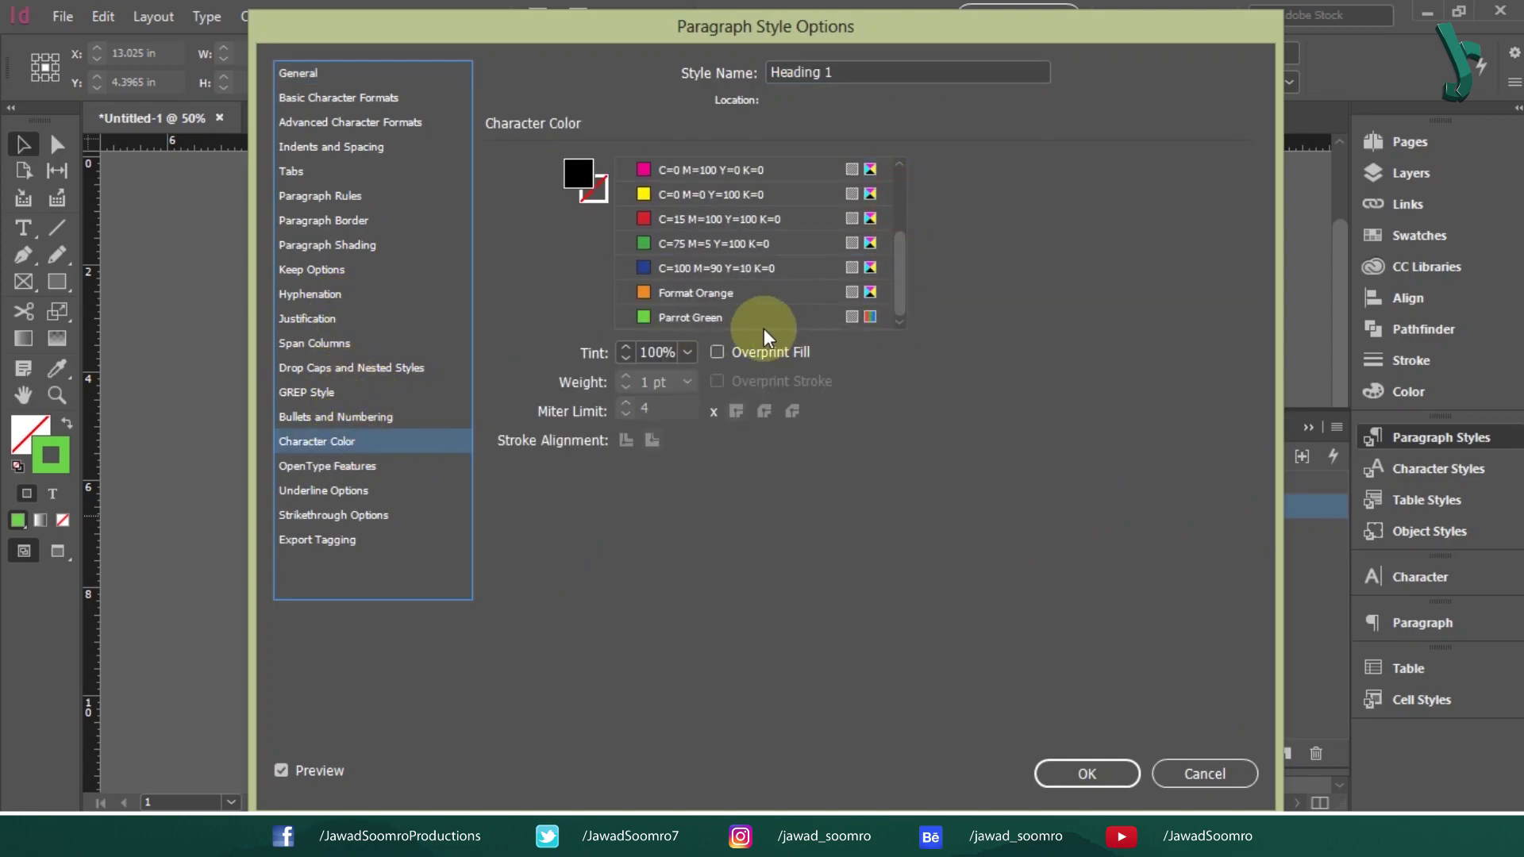
pyautogui.click(711, 317)
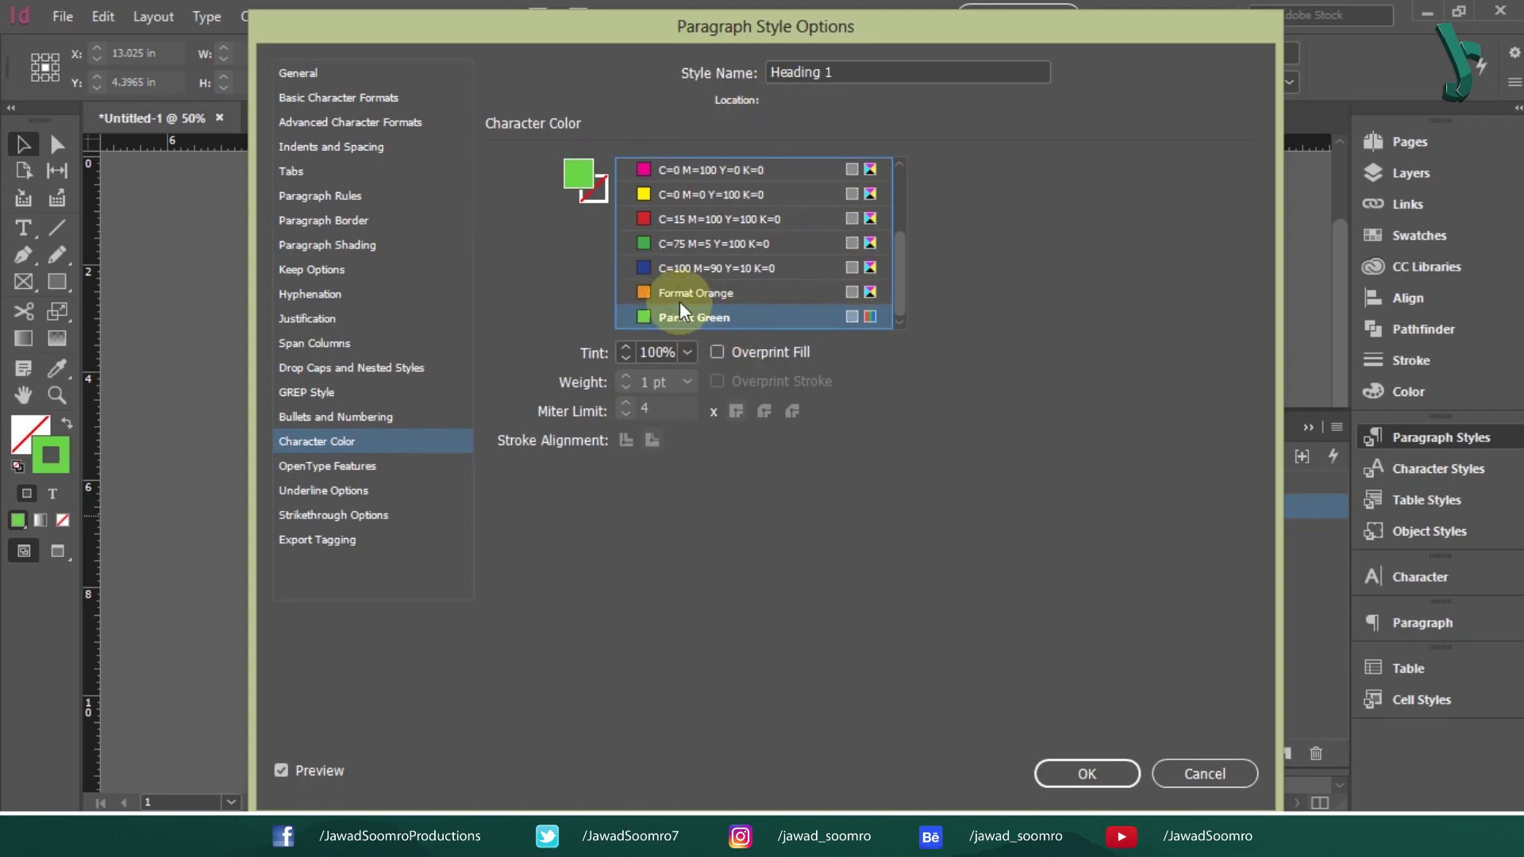
pyautogui.moveTo(895, 242); pyautogui.dragTo(897, 191)
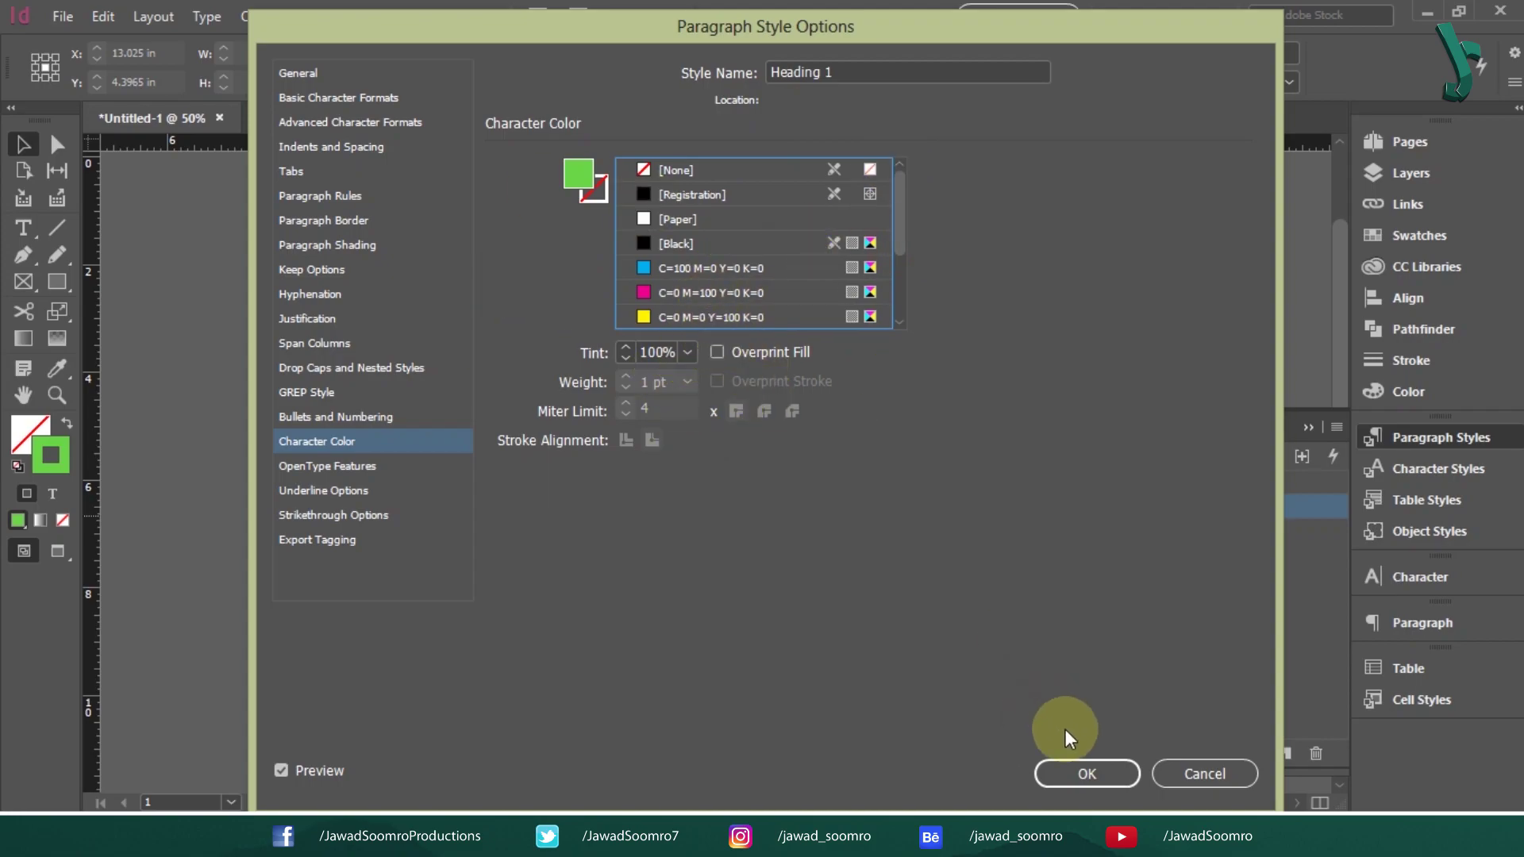
# Confirm the Heading 1 style options and create a new RGB color swatch named Pale Pink from the stroke swatches.
pyautogui.click(1092, 781)
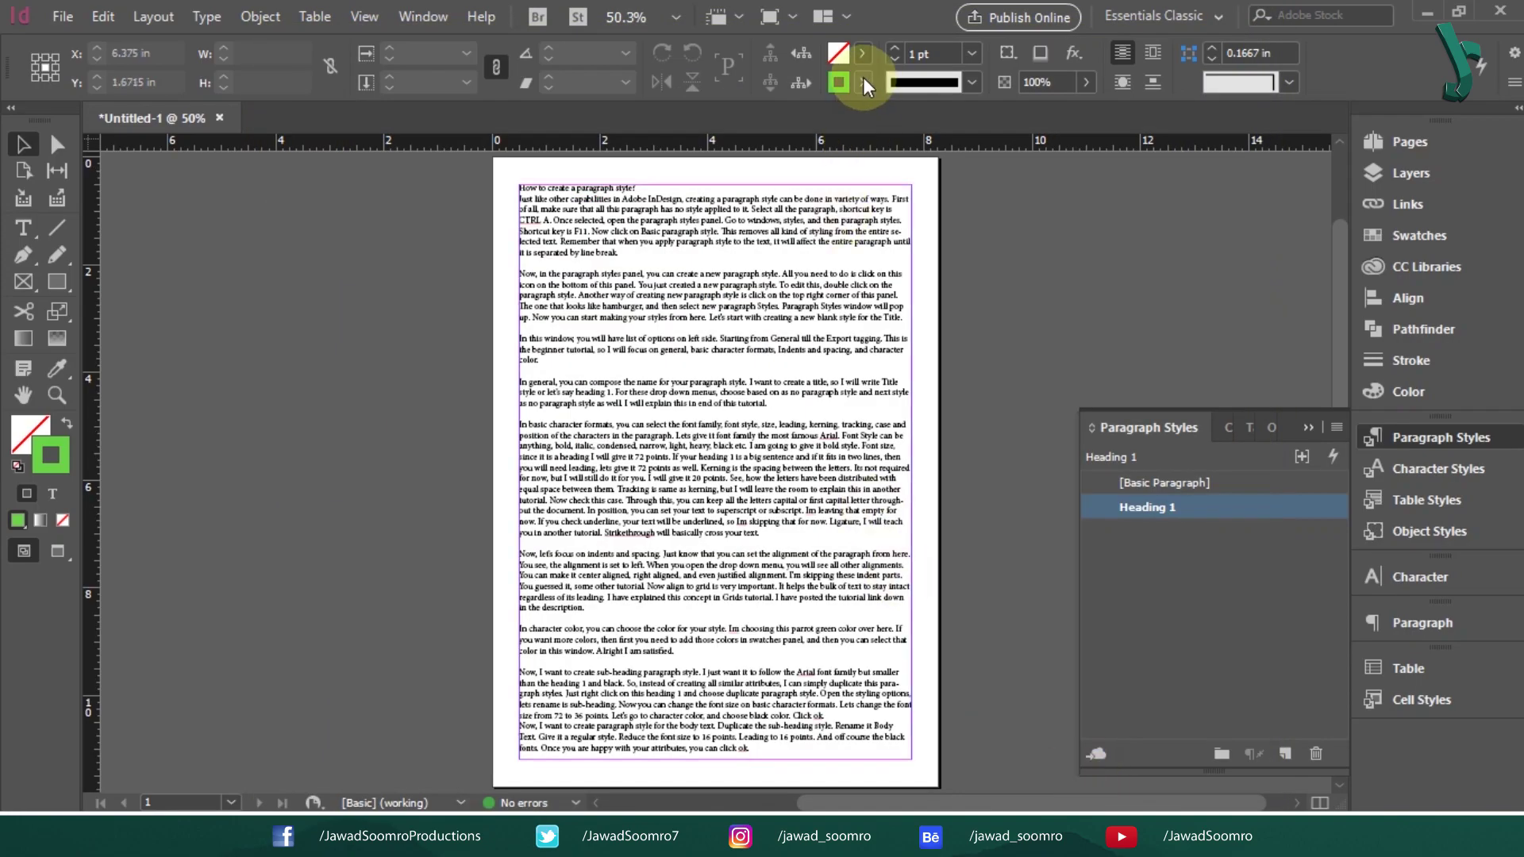
pyautogui.click(864, 79)
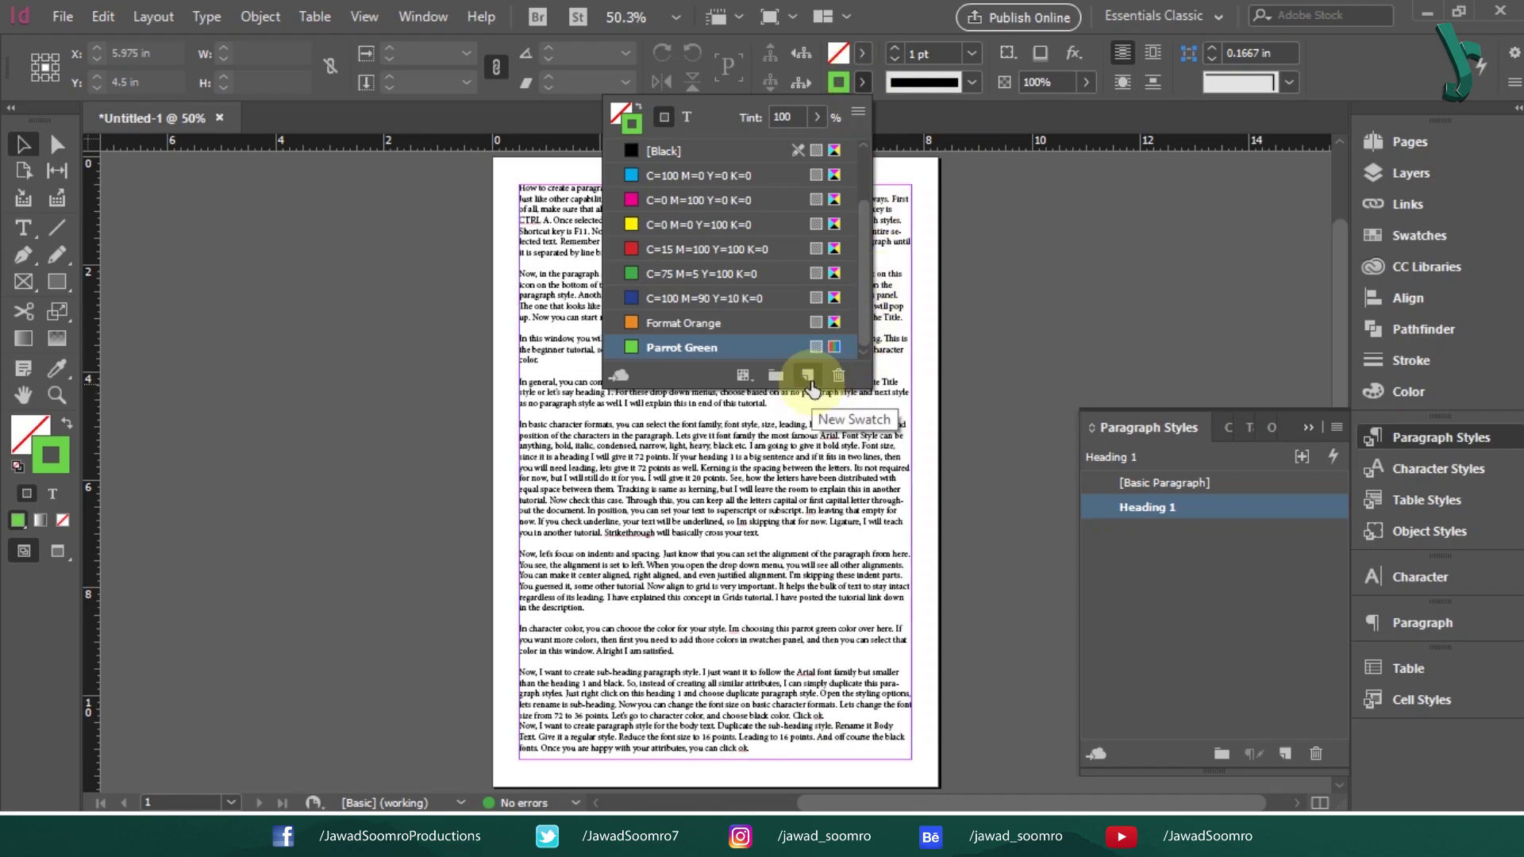
pyautogui.click(808, 375)
pyautogui.doubleClick(704, 346)
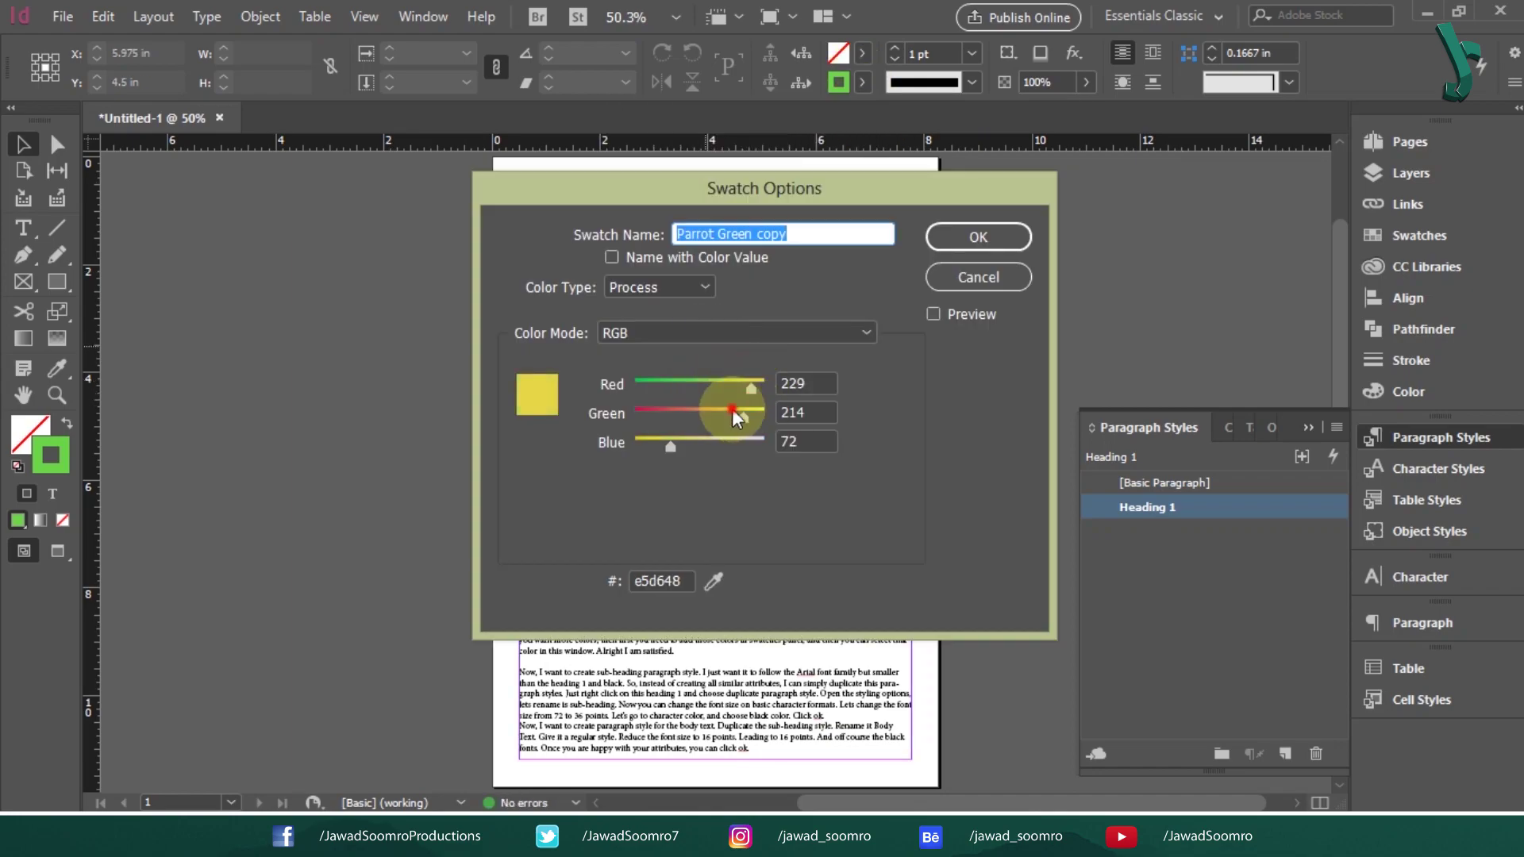
pyautogui.write('Pink')
pyautogui.press('Return')
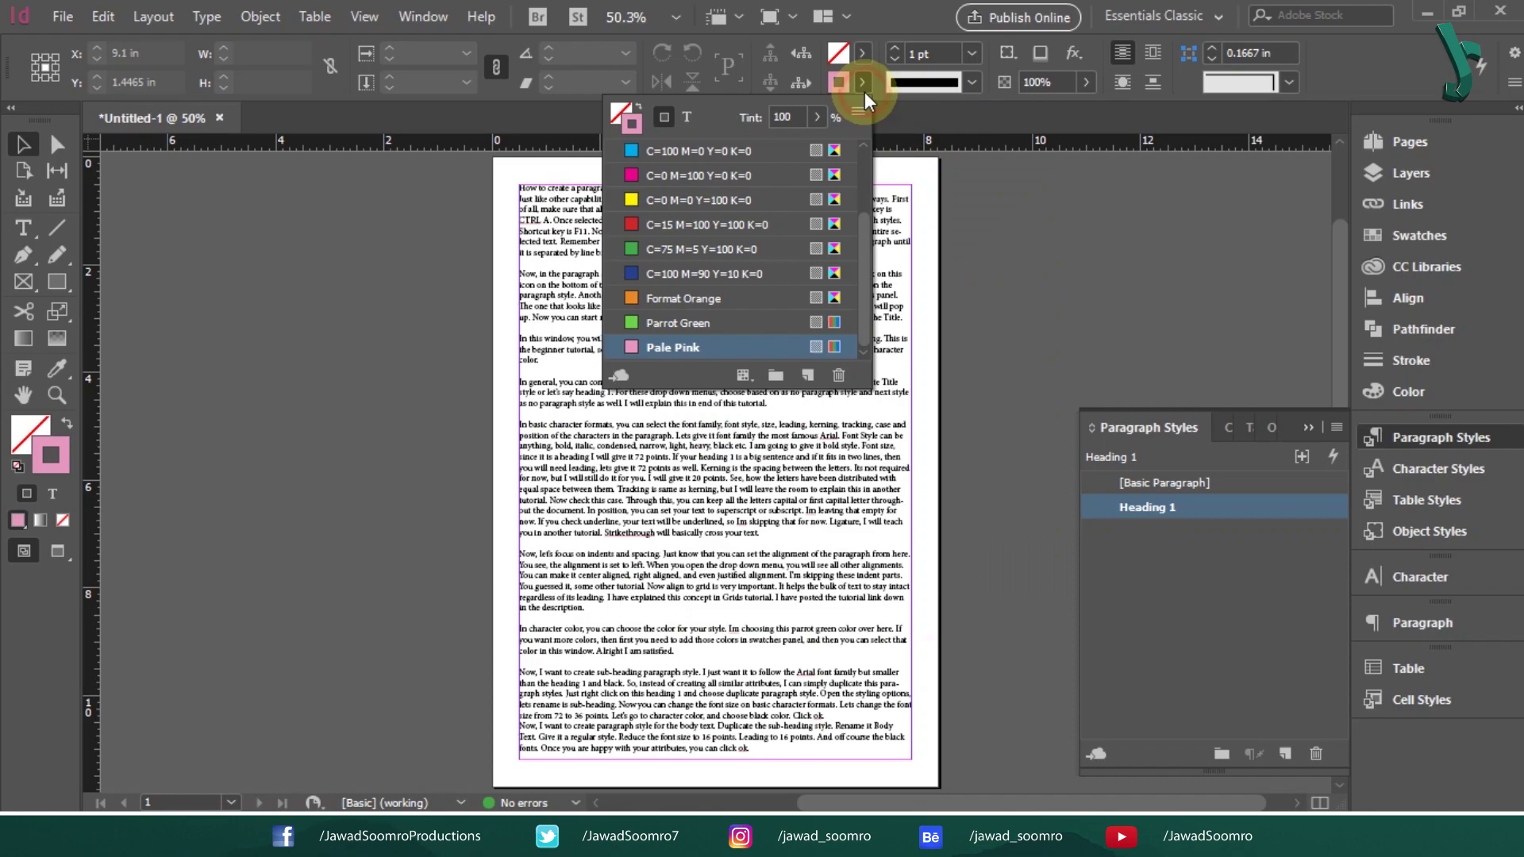
pyautogui.click(863, 82)
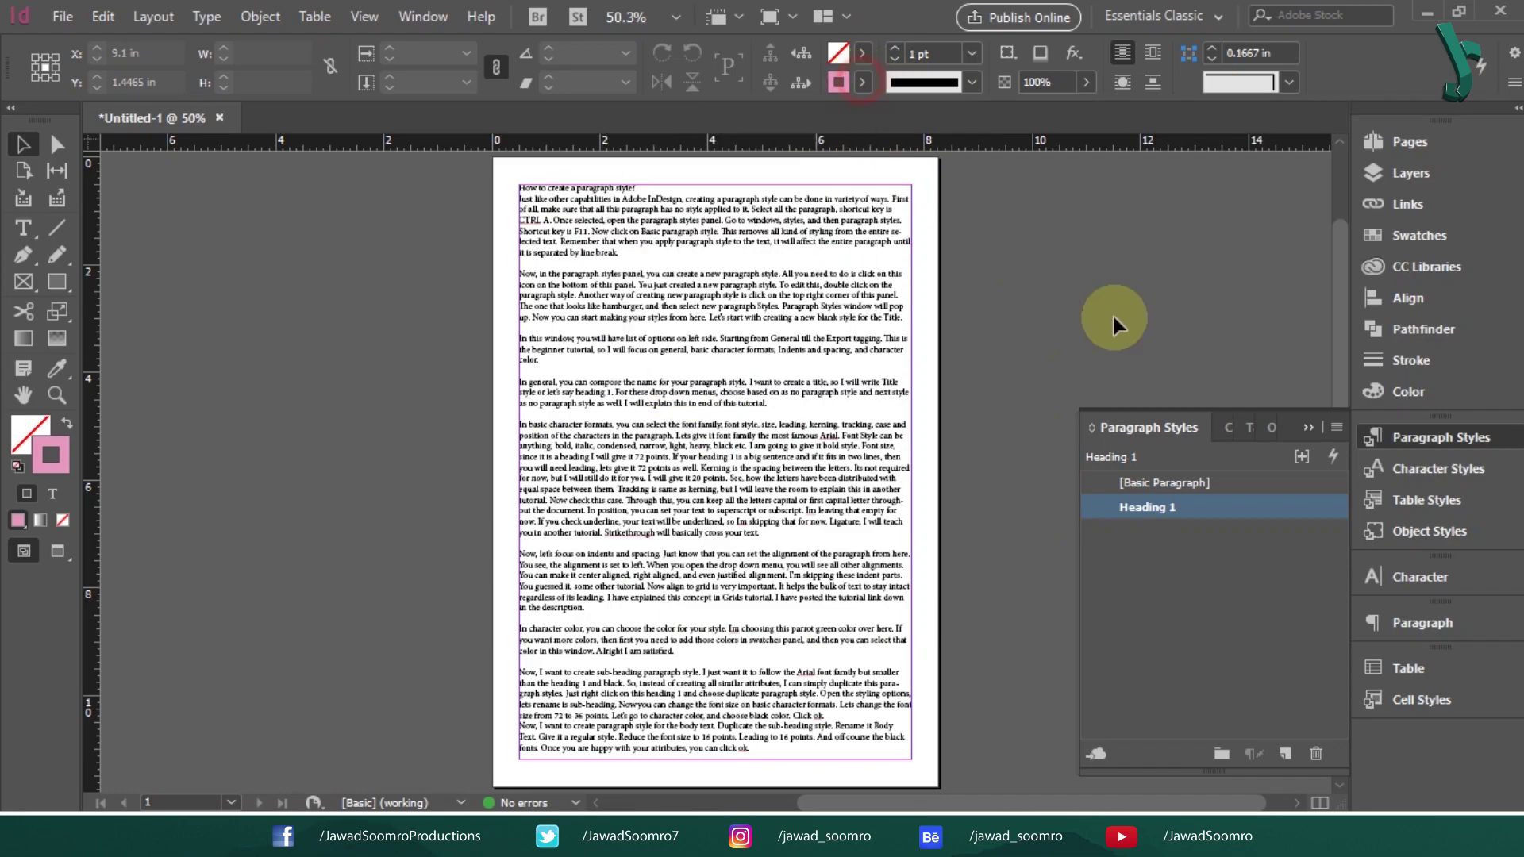
# Check the swatch list in Heading 1's character color settings for the newly added Pale Pink swatch.
pyautogui.doubleClick(1189, 513)
pyautogui.click(341, 439)
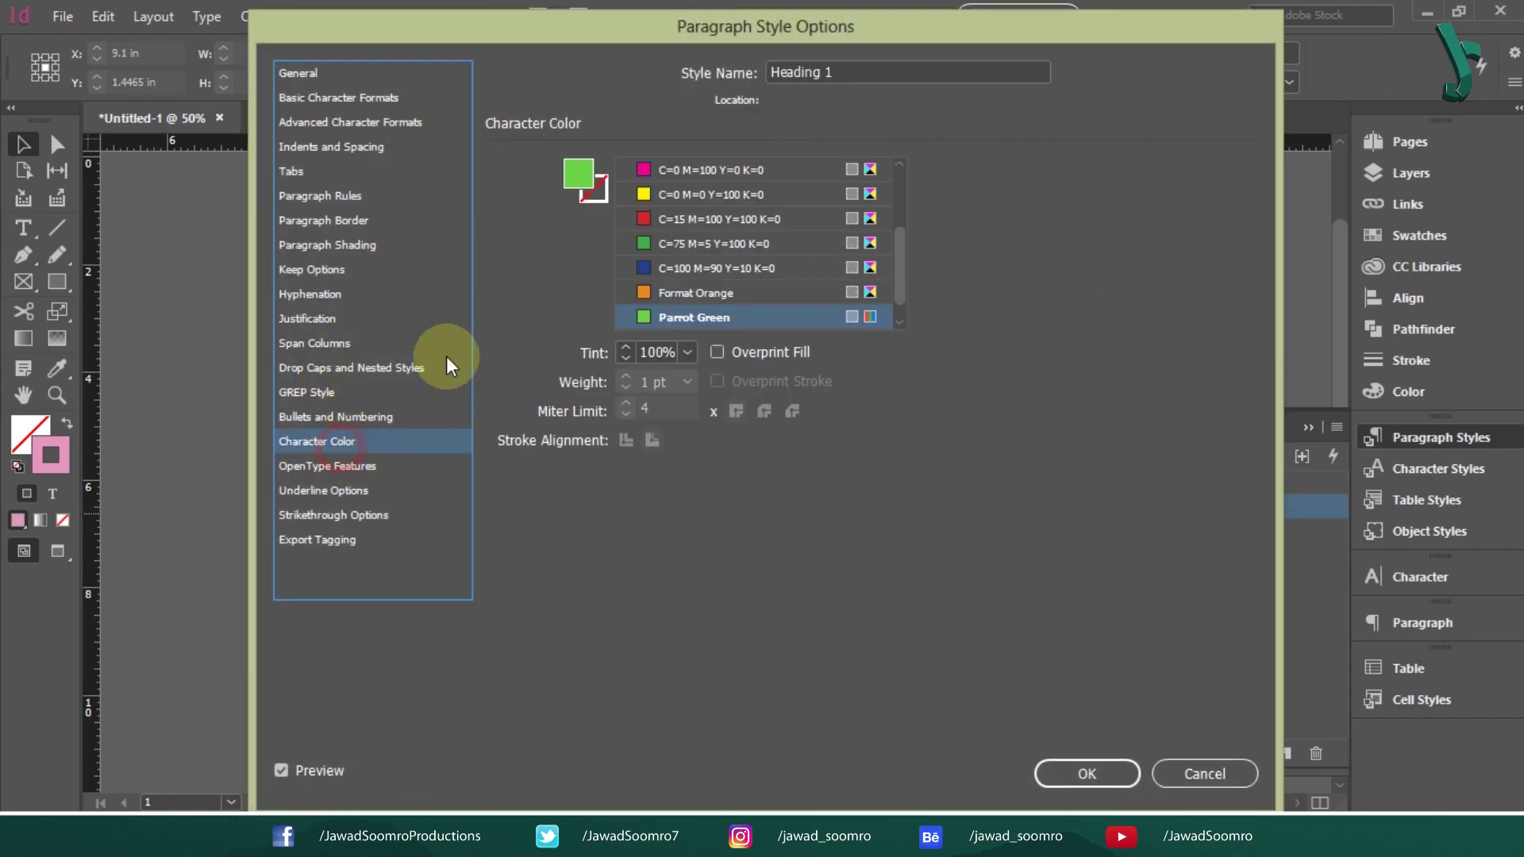
pyautogui.moveTo(893, 254); pyautogui.dragTo(862, 303)
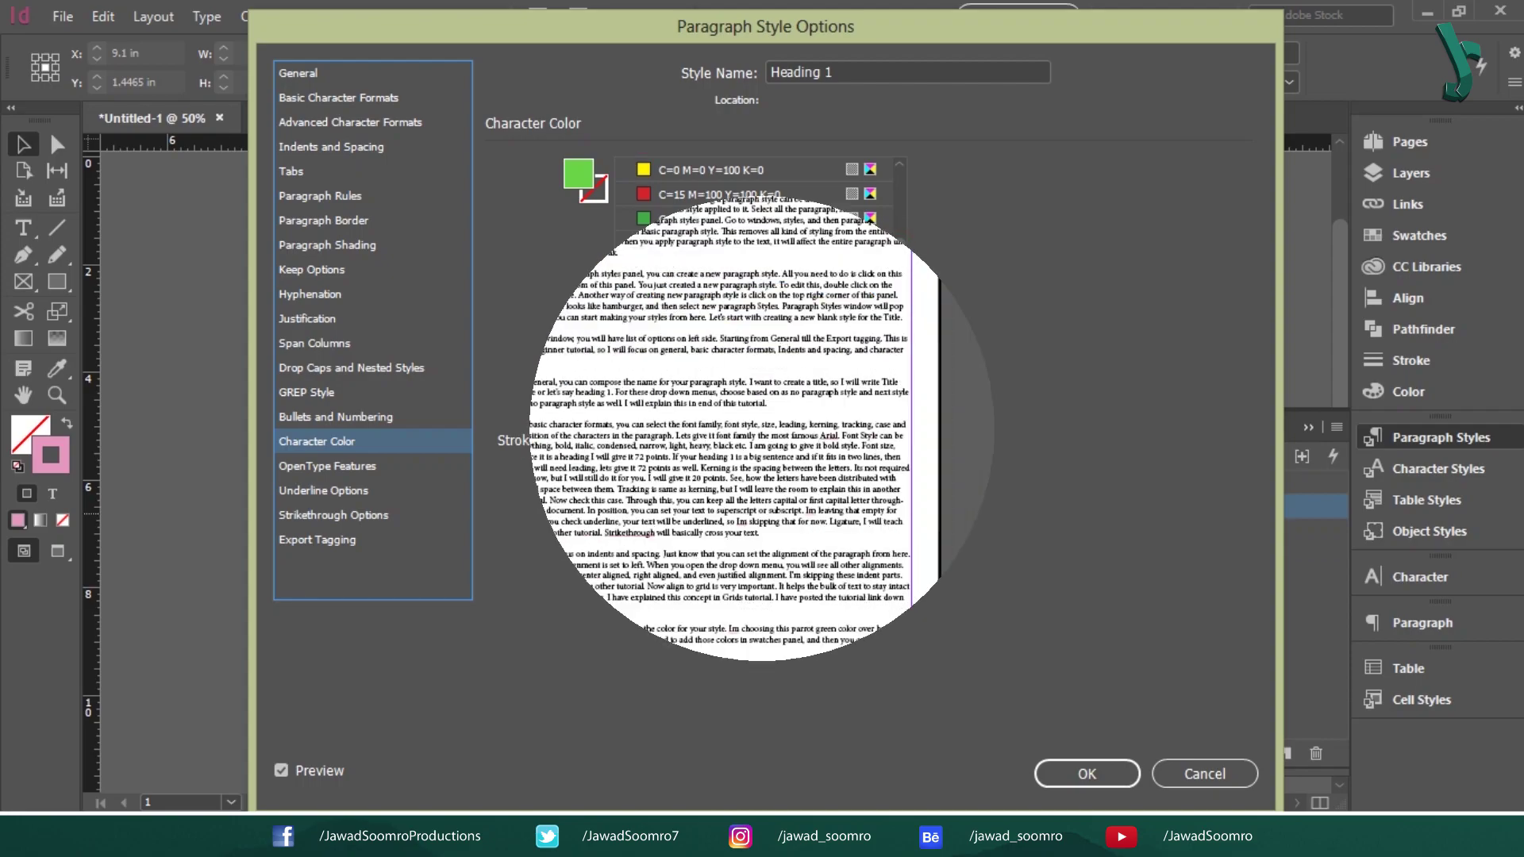
pyautogui.click(1239, 214)
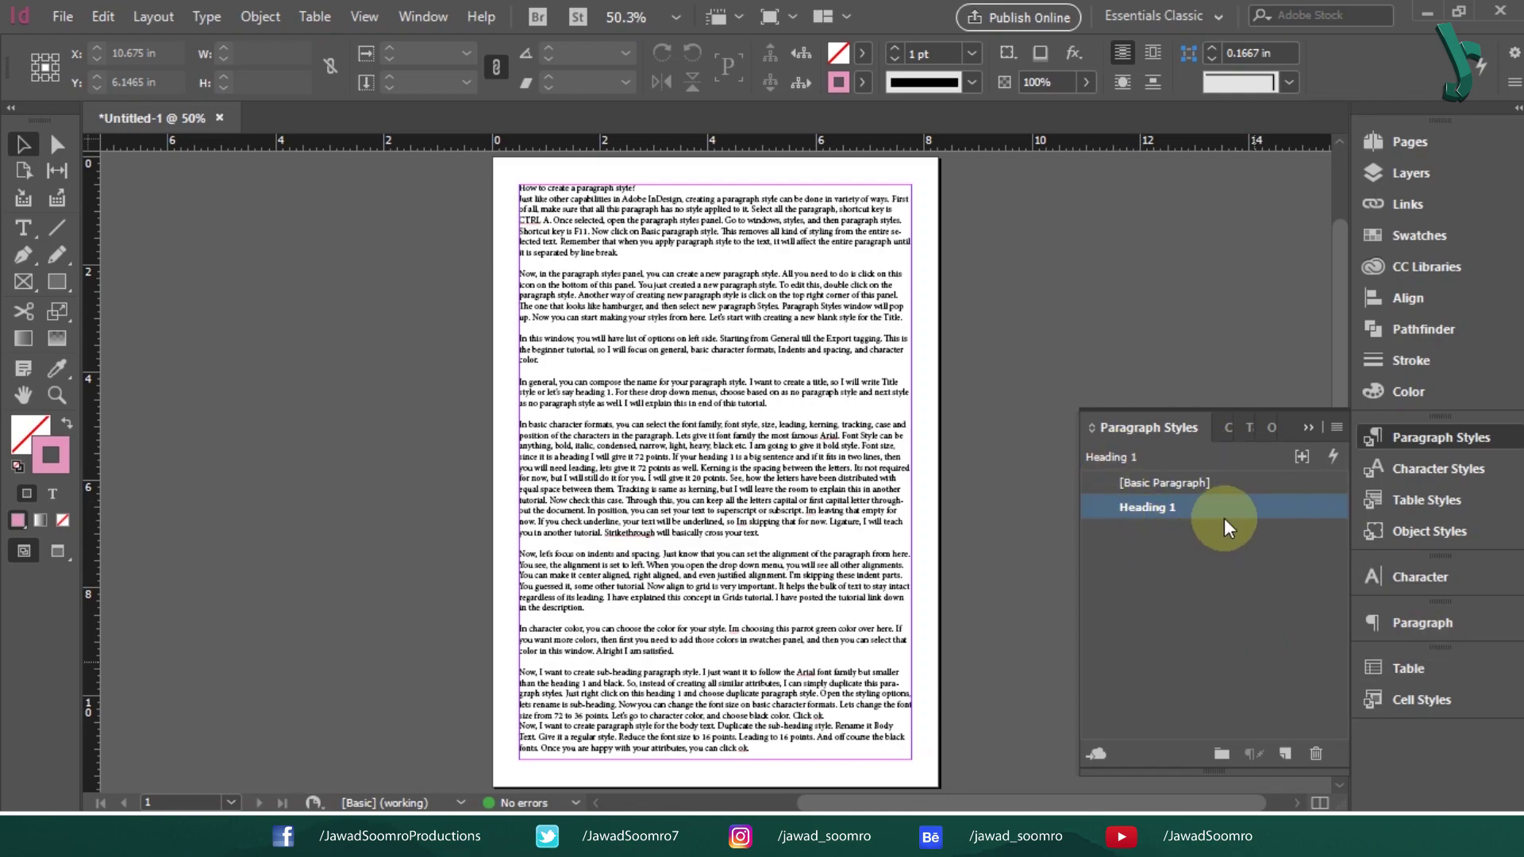
pyautogui.click(1283, 753)
pyautogui.doubleClick(1183, 532)
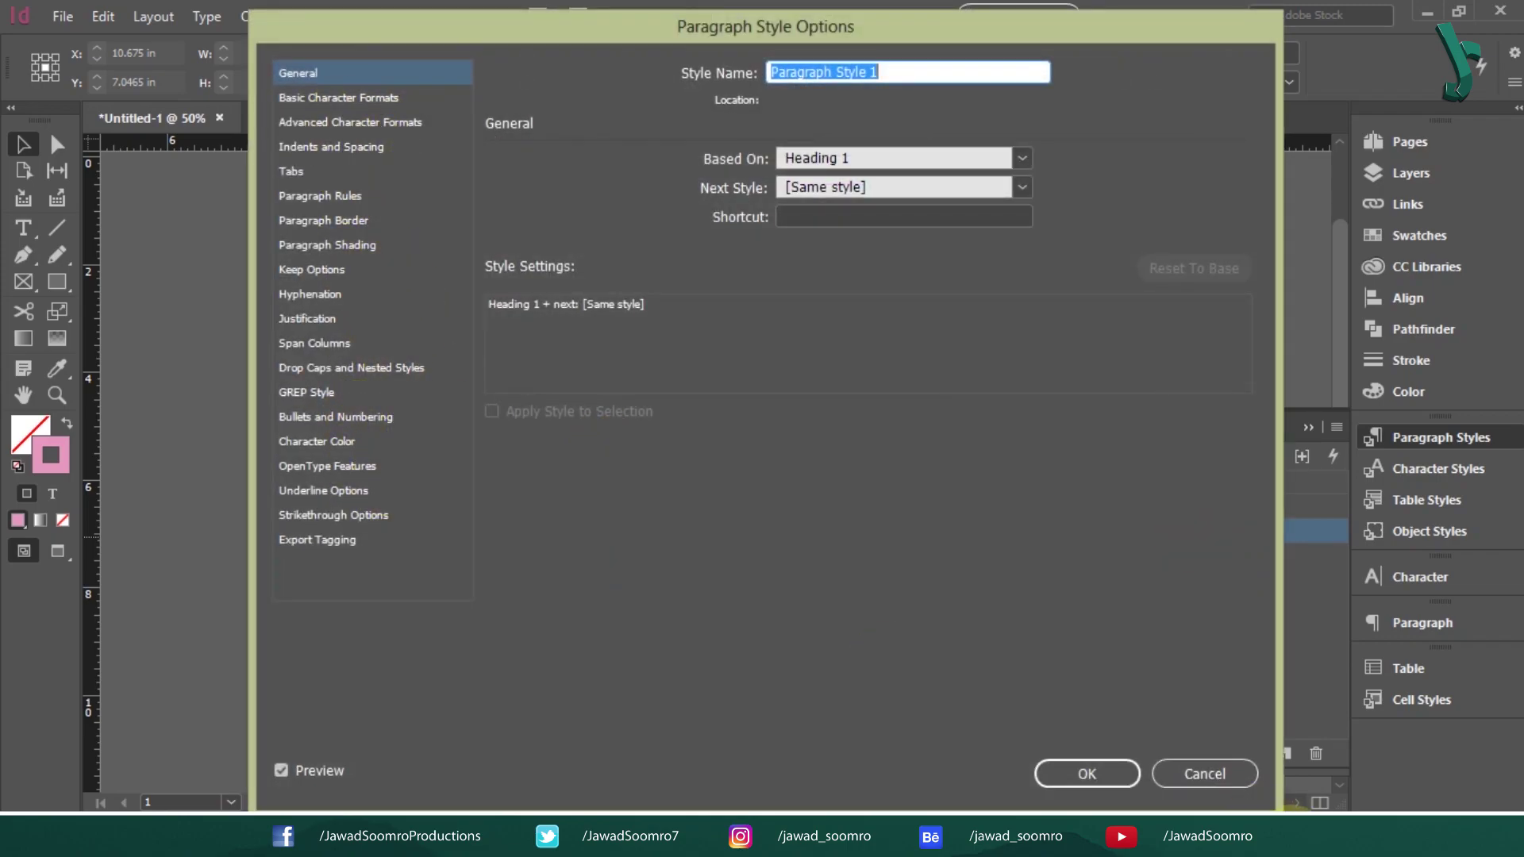
pyautogui.click(1222, 770)
pyautogui.hotkey('ctrl', 'z')
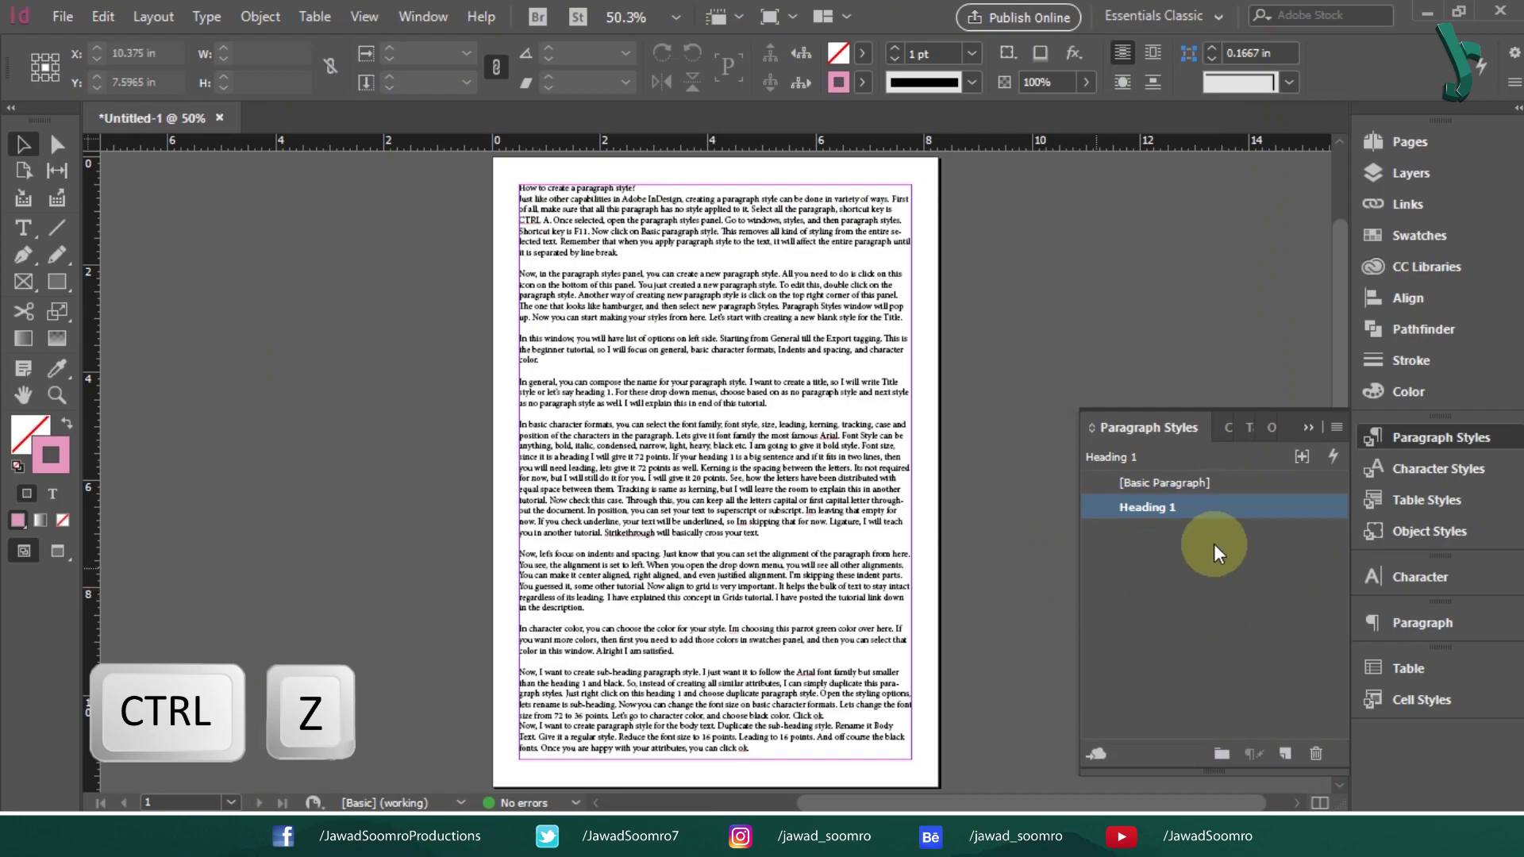
# Duplicate the Heading 1 paragraph style and name the copy Sub-heading.
pyautogui.rightClick(1178, 511)
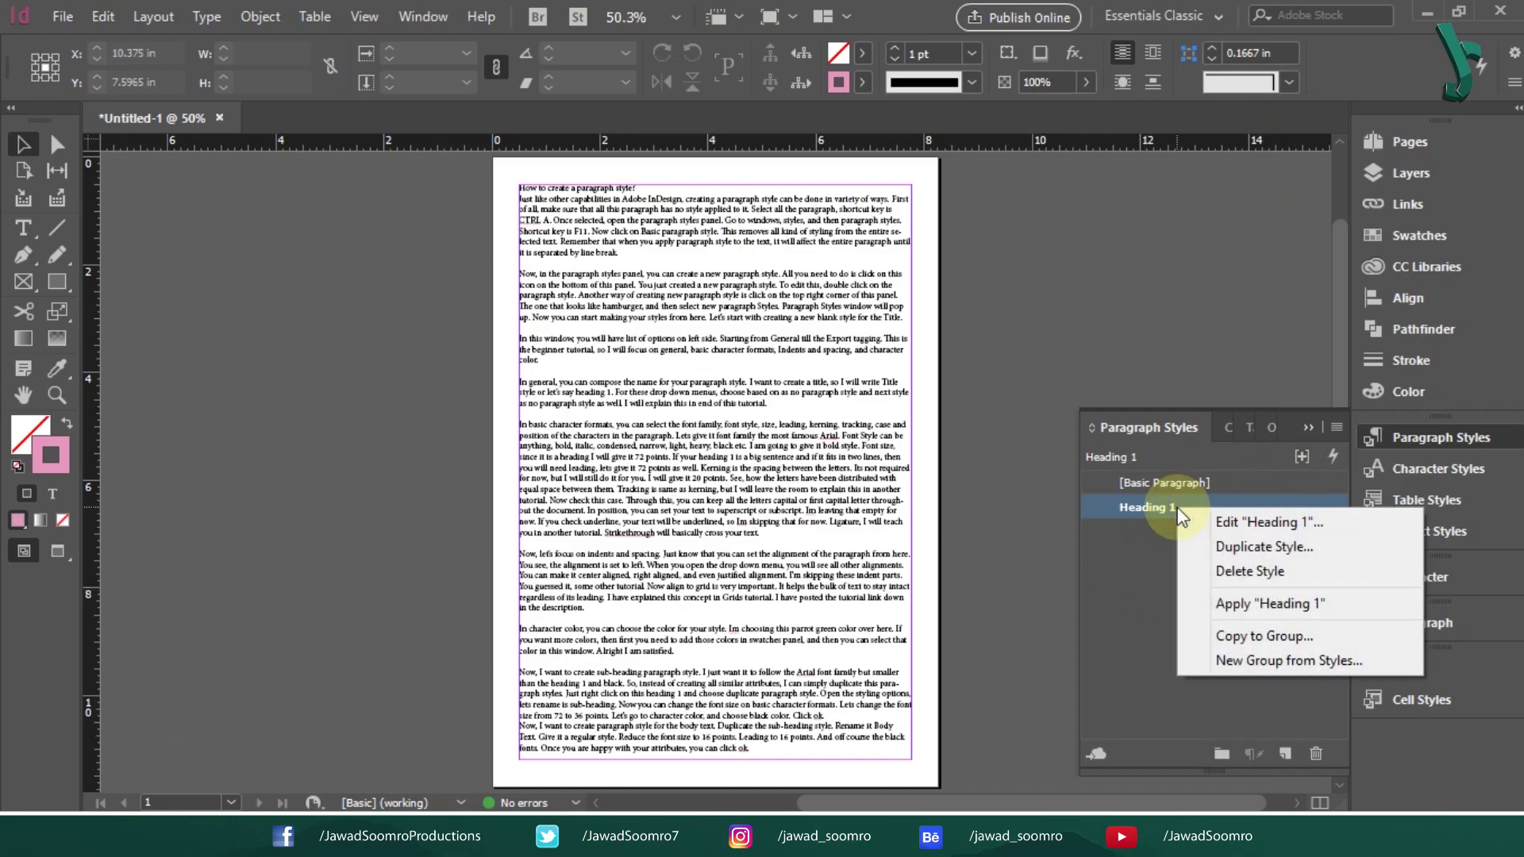
pyautogui.click(1284, 550)
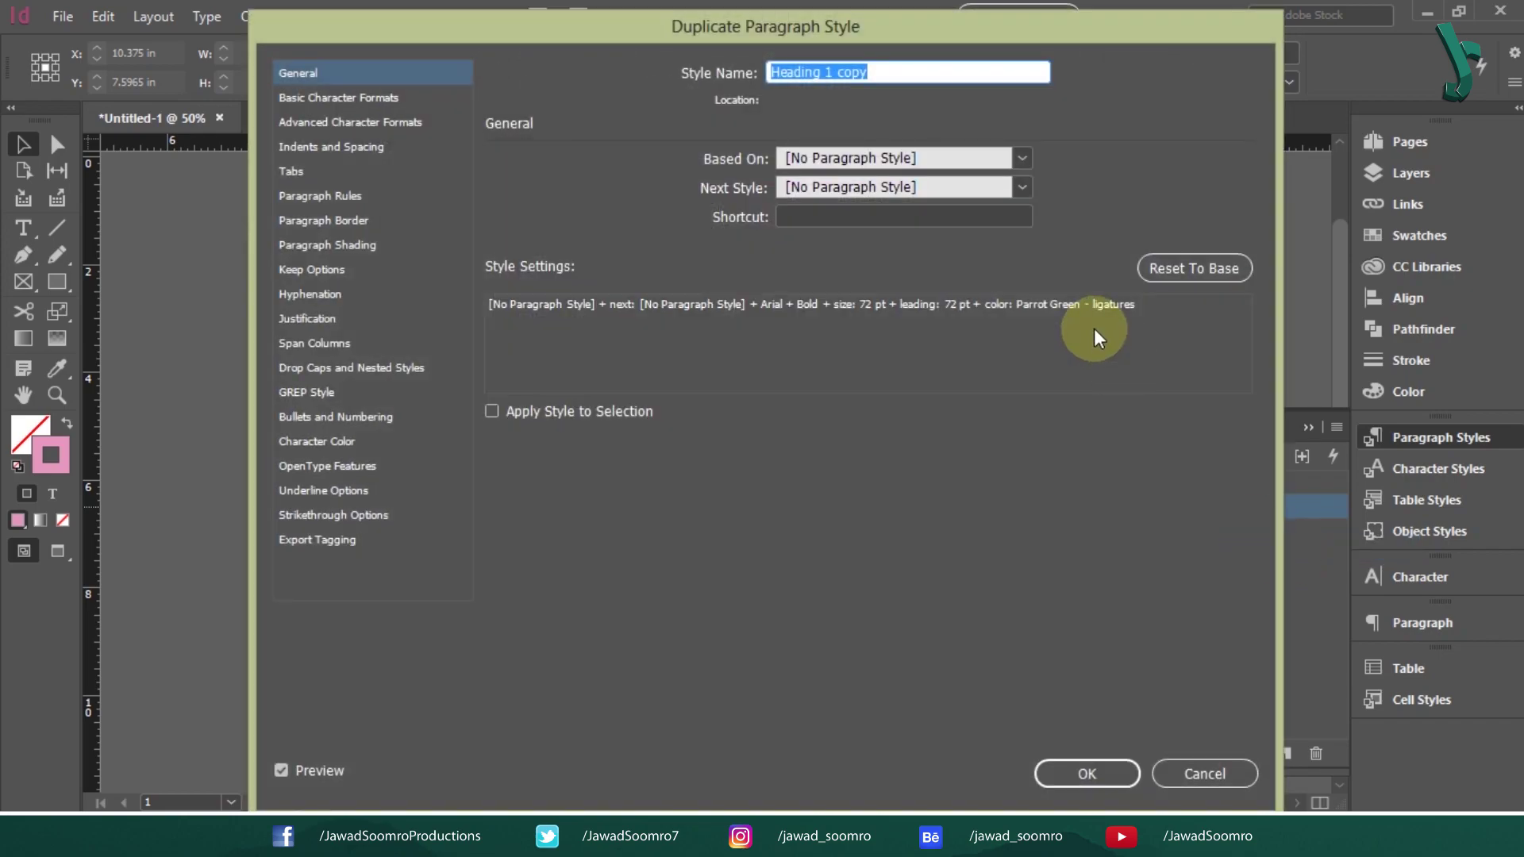
pyautogui.write('Sub-heading')
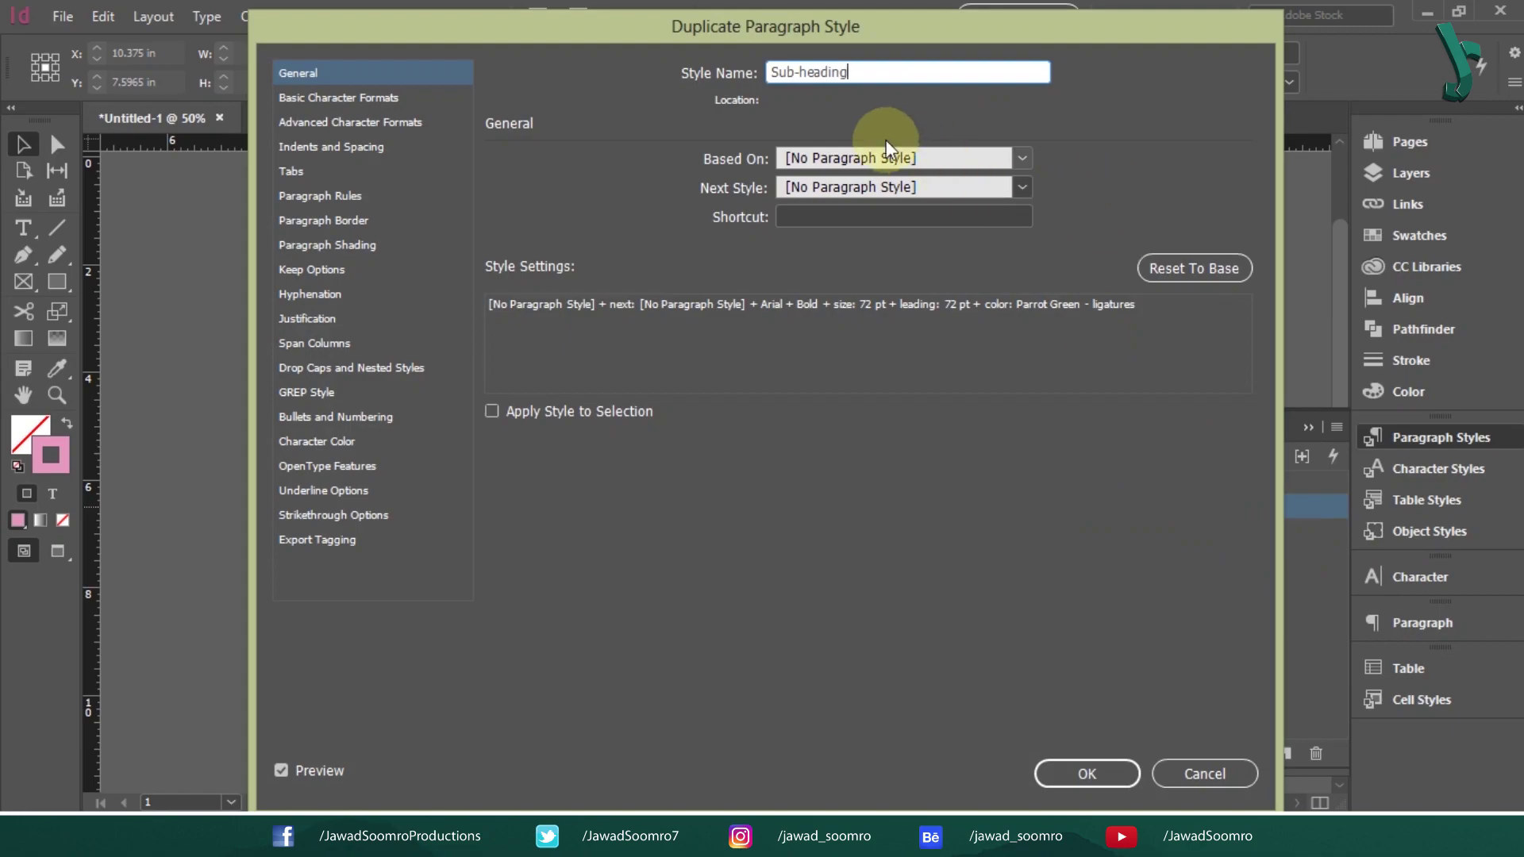
# Set the Sub-heading style's font size to 36 pt and its leading to 36 pt.
pyautogui.click(336, 96)
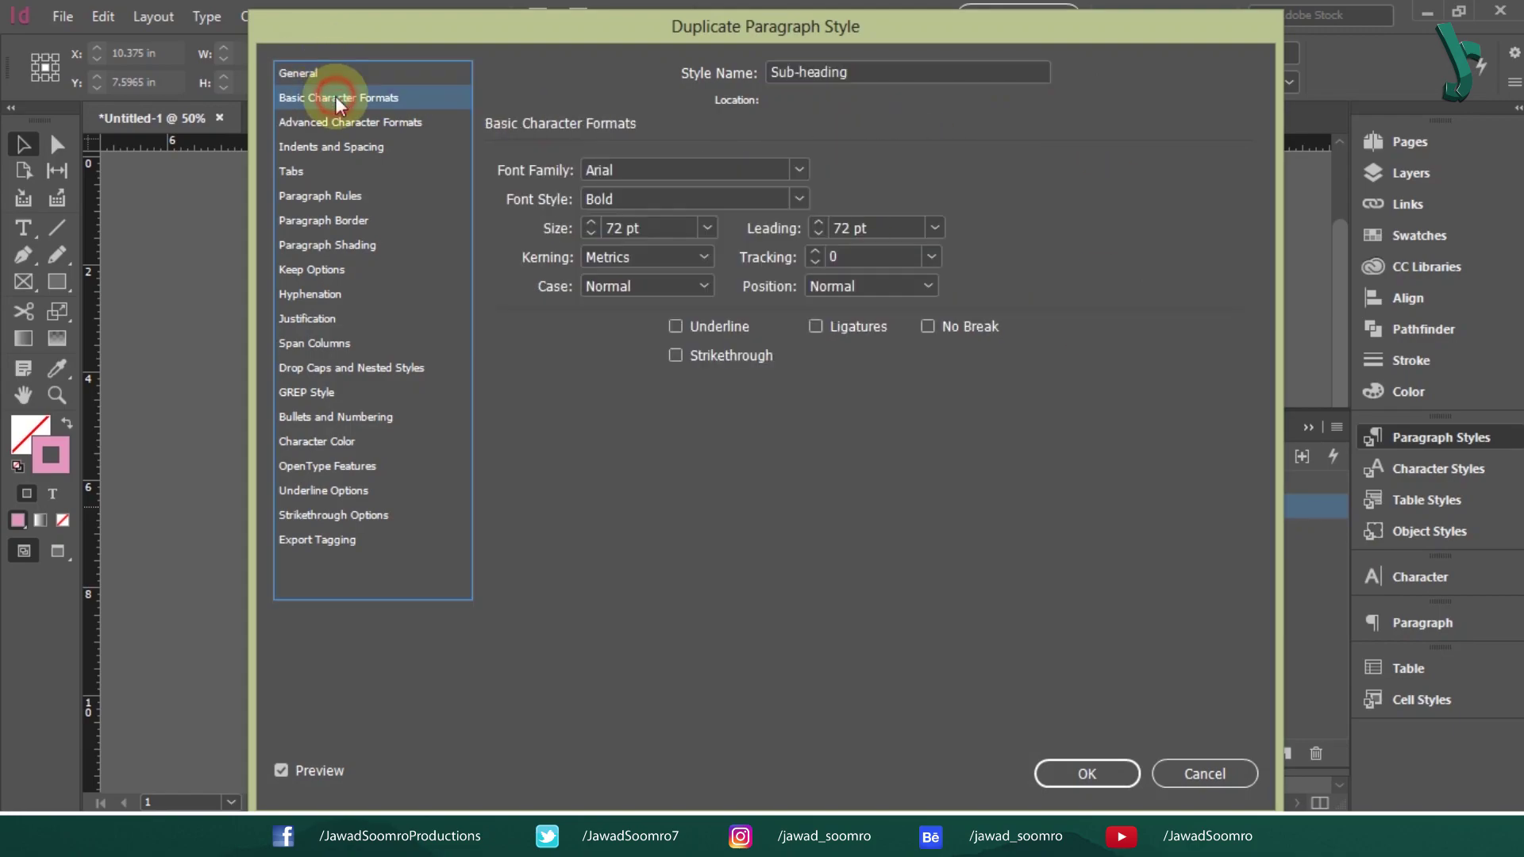
pyautogui.click(703, 228)
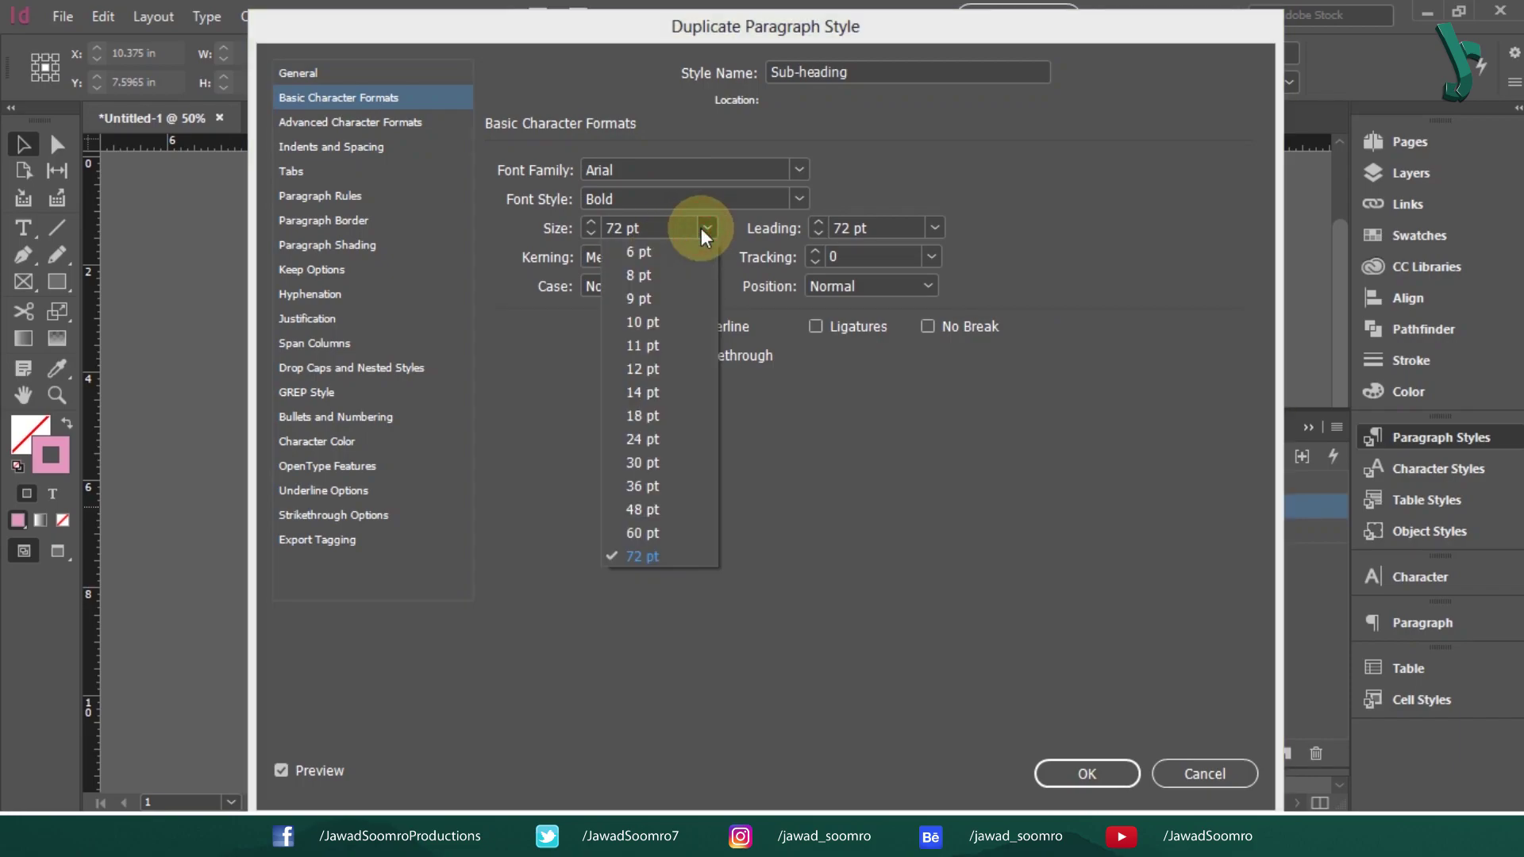
pyautogui.click(679, 486)
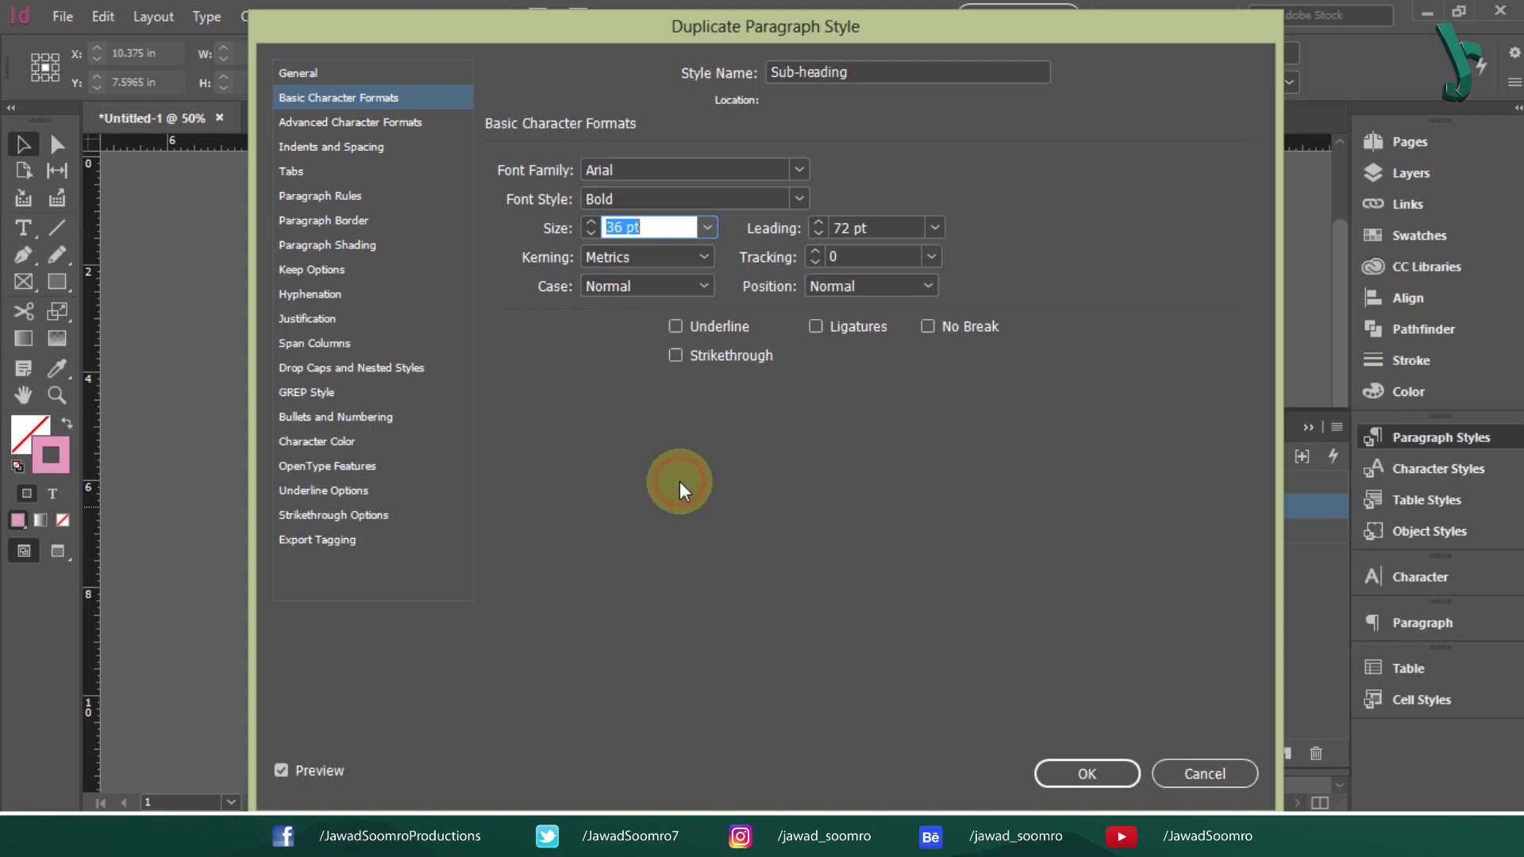
pyautogui.click(933, 229)
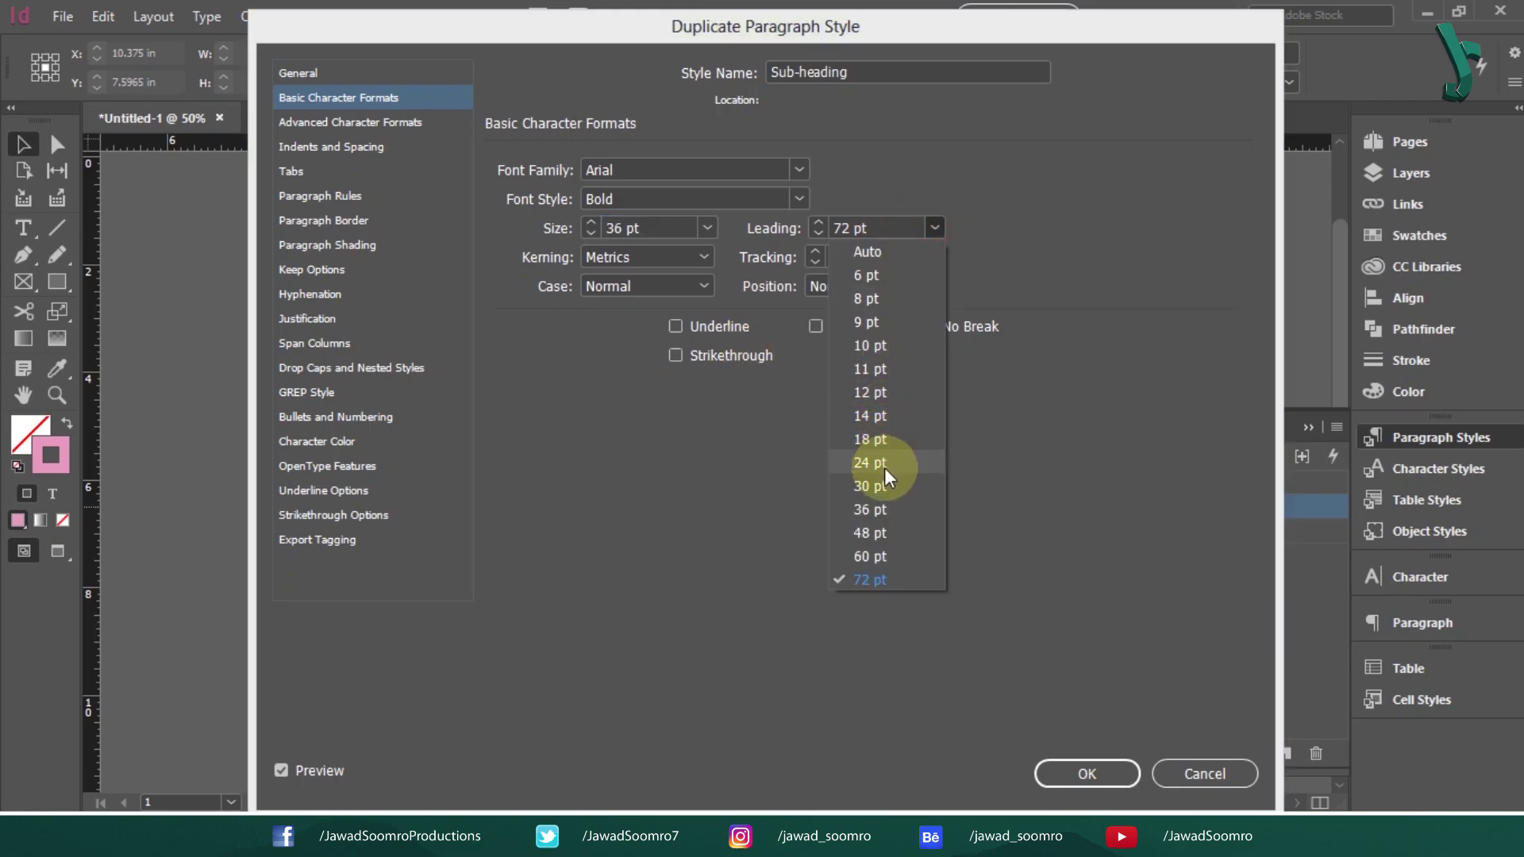
pyautogui.click(883, 506)
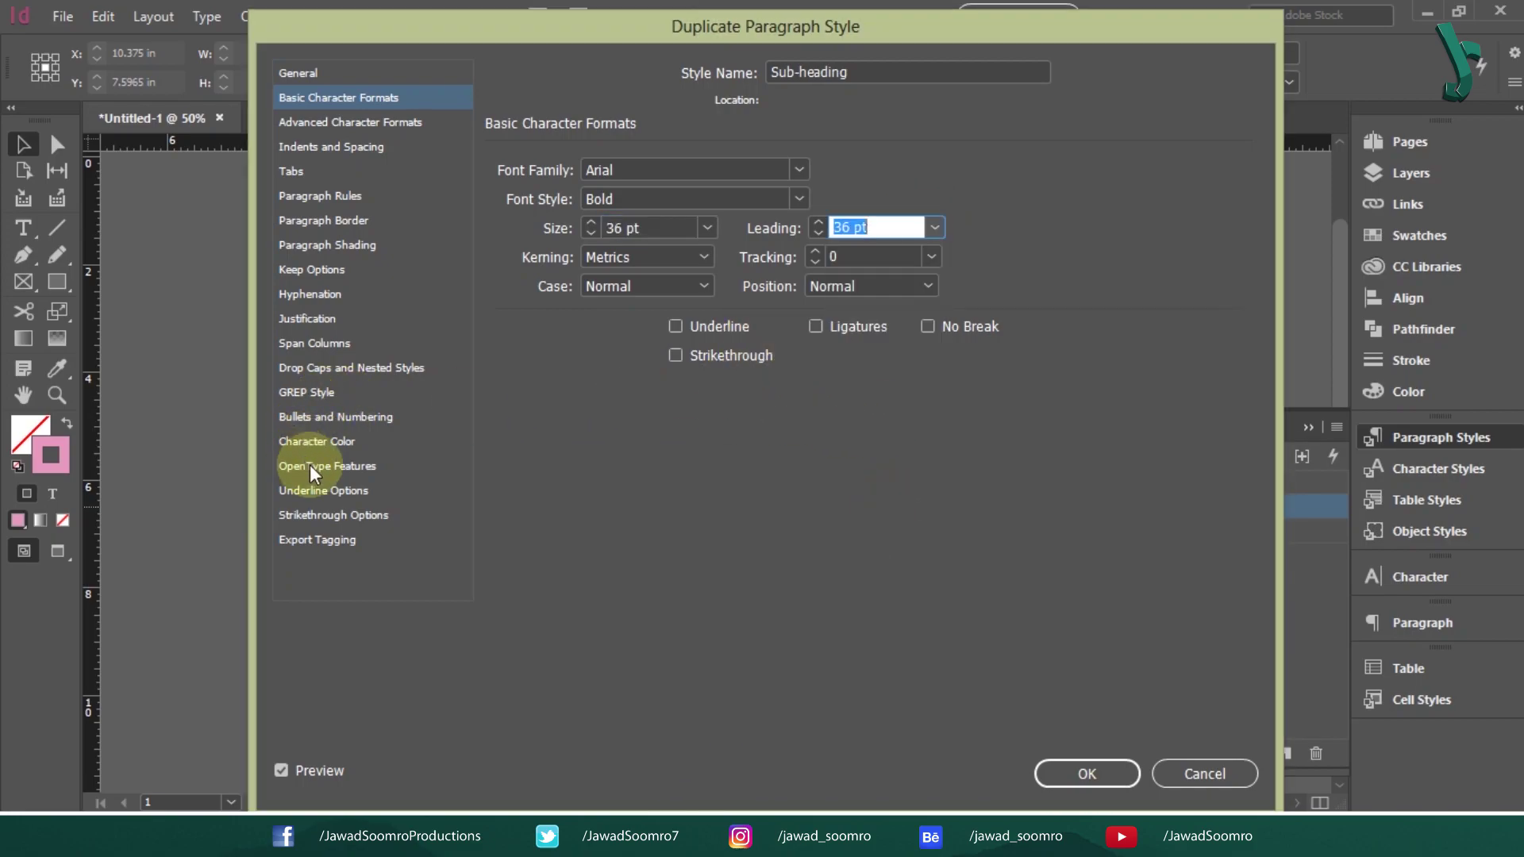
# Set the Sub-heading style's character color to [Black] and confirm the duplicated style.
pyautogui.click(314, 442)
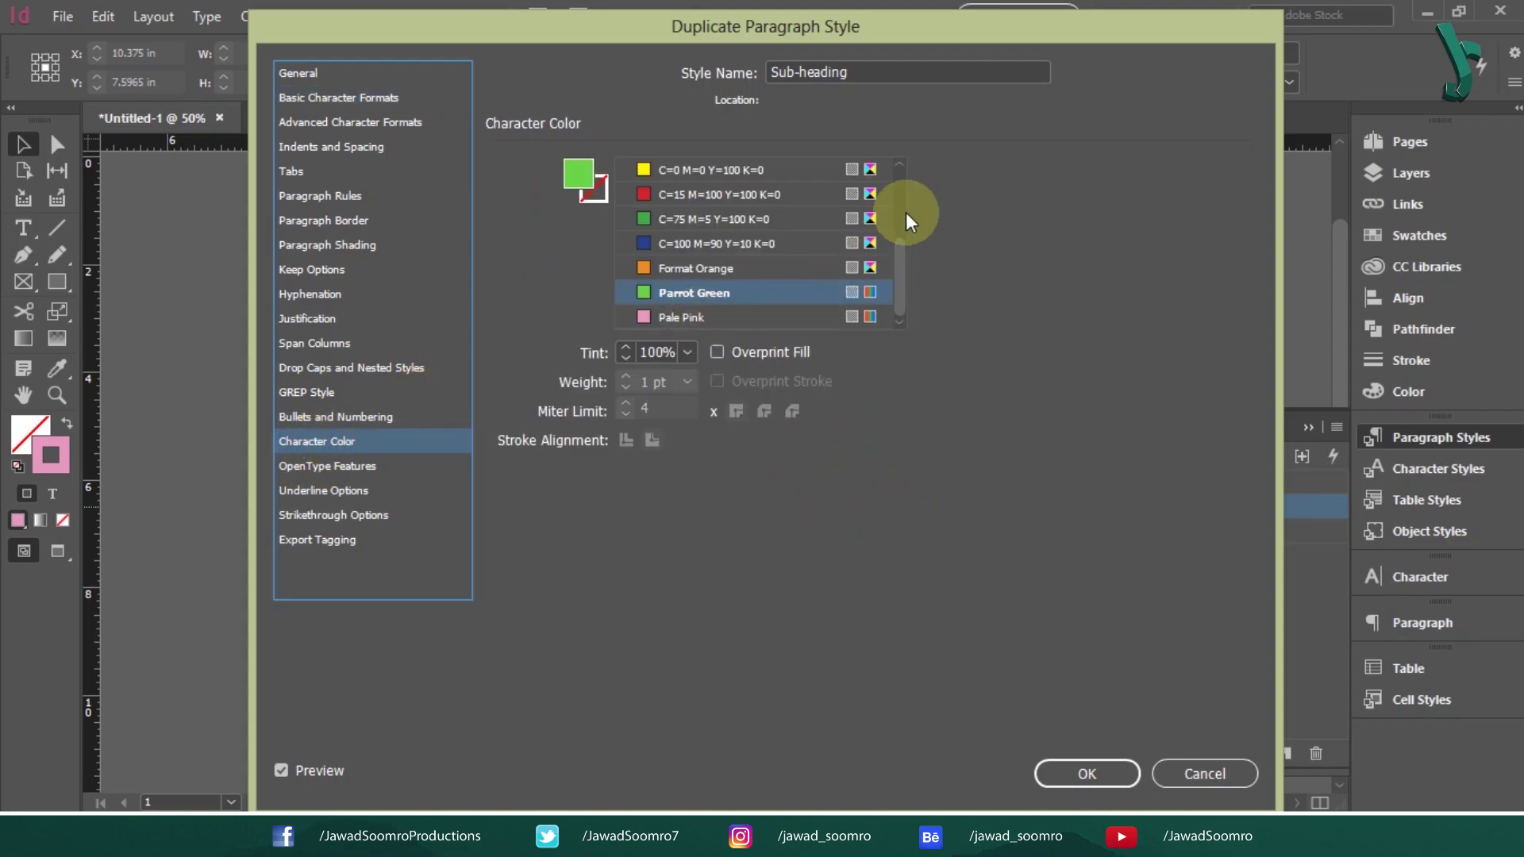
pyautogui.moveTo(897, 261); pyautogui.dragTo(906, 168)
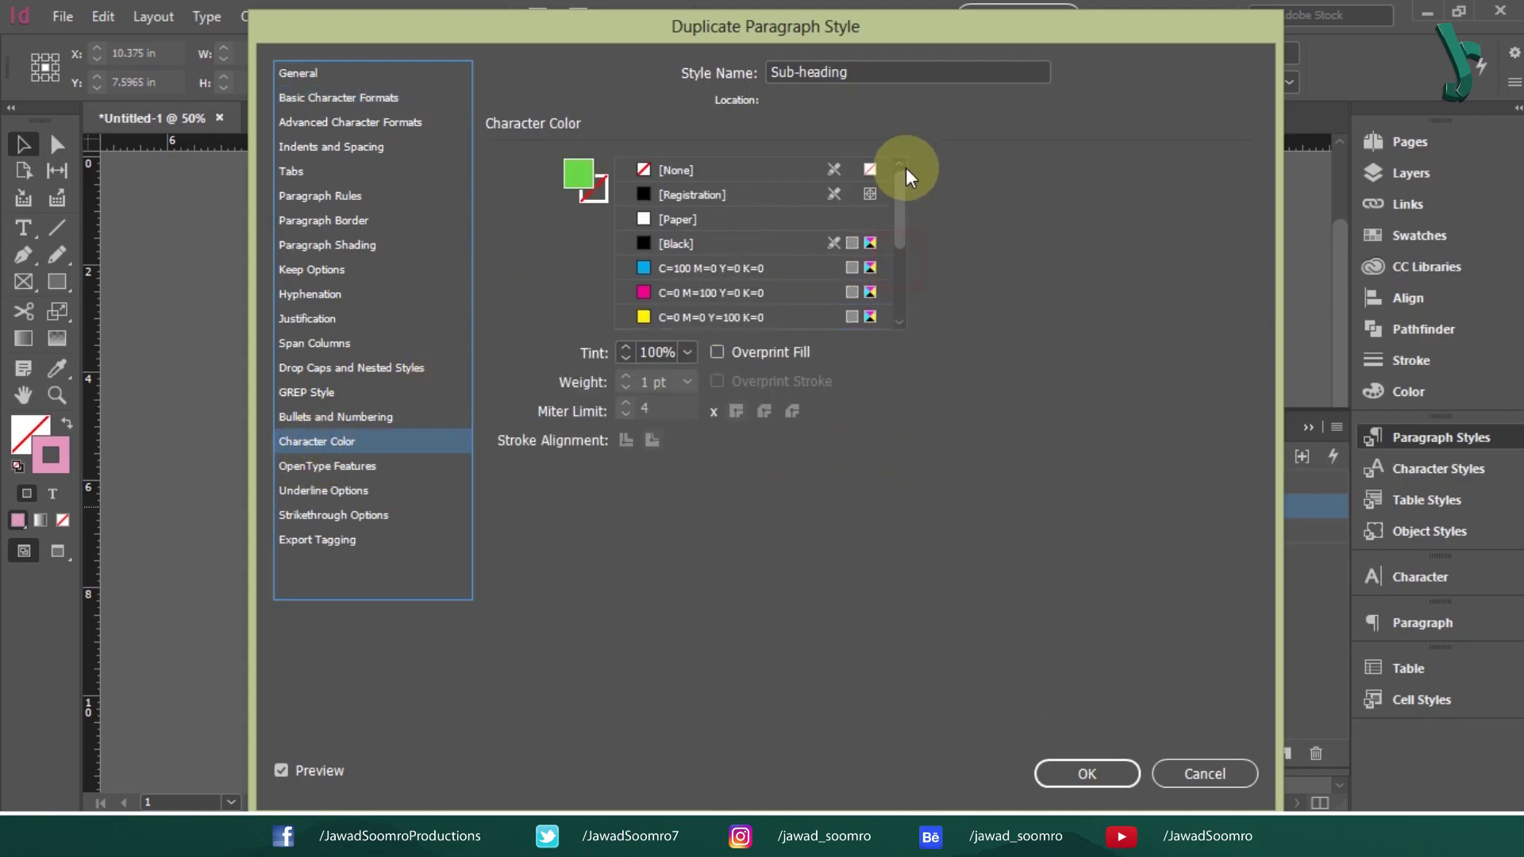
pyautogui.click(718, 242)
pyautogui.click(1087, 778)
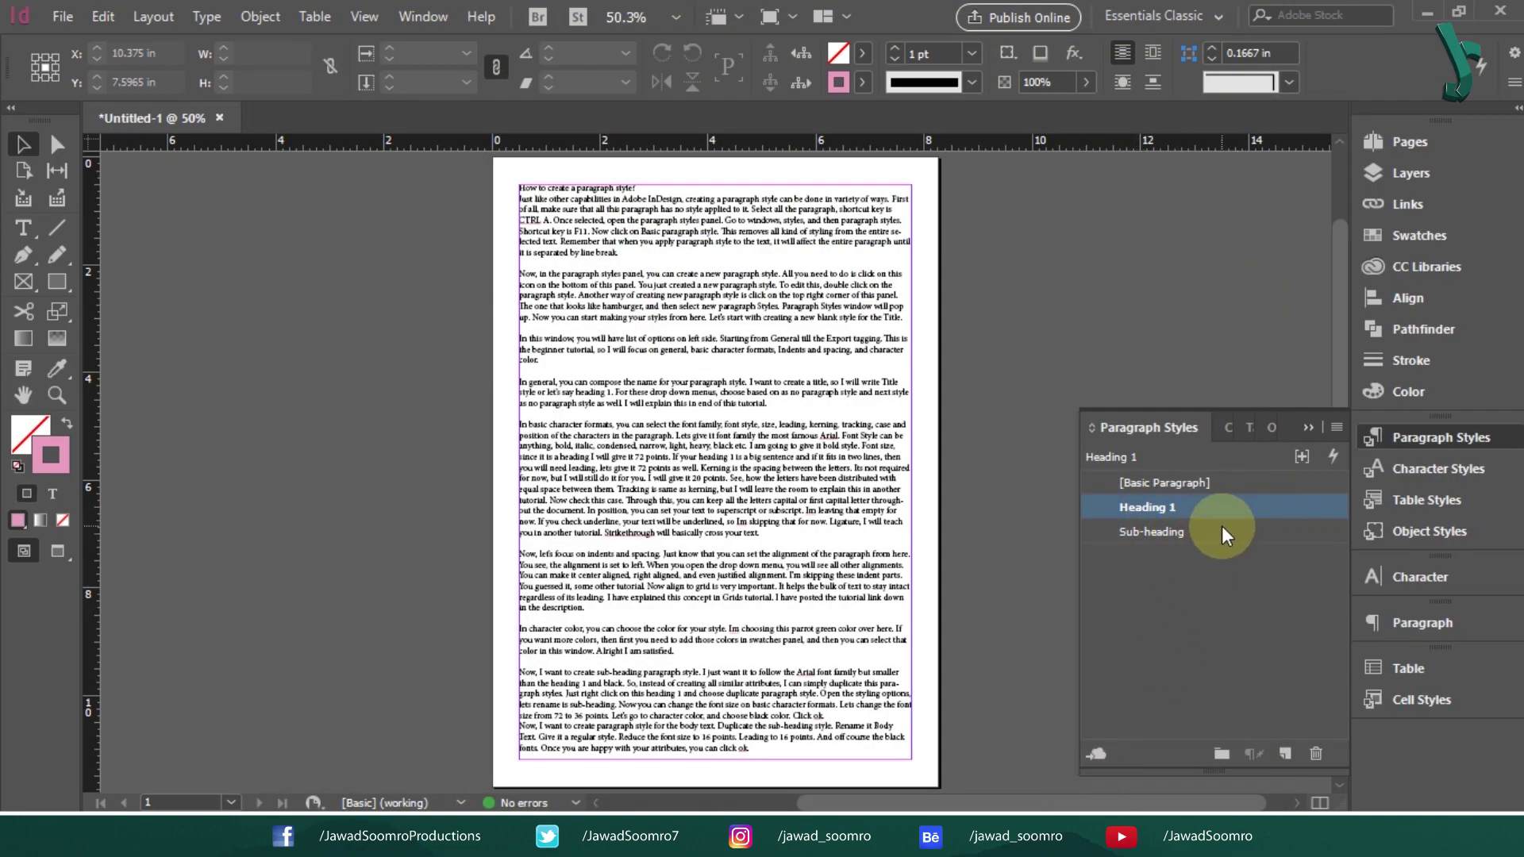
# Duplicate the Sub-heading paragraph style and name the copy Body Text.
pyautogui.click(1170, 619)
pyautogui.rightClick(1205, 531)
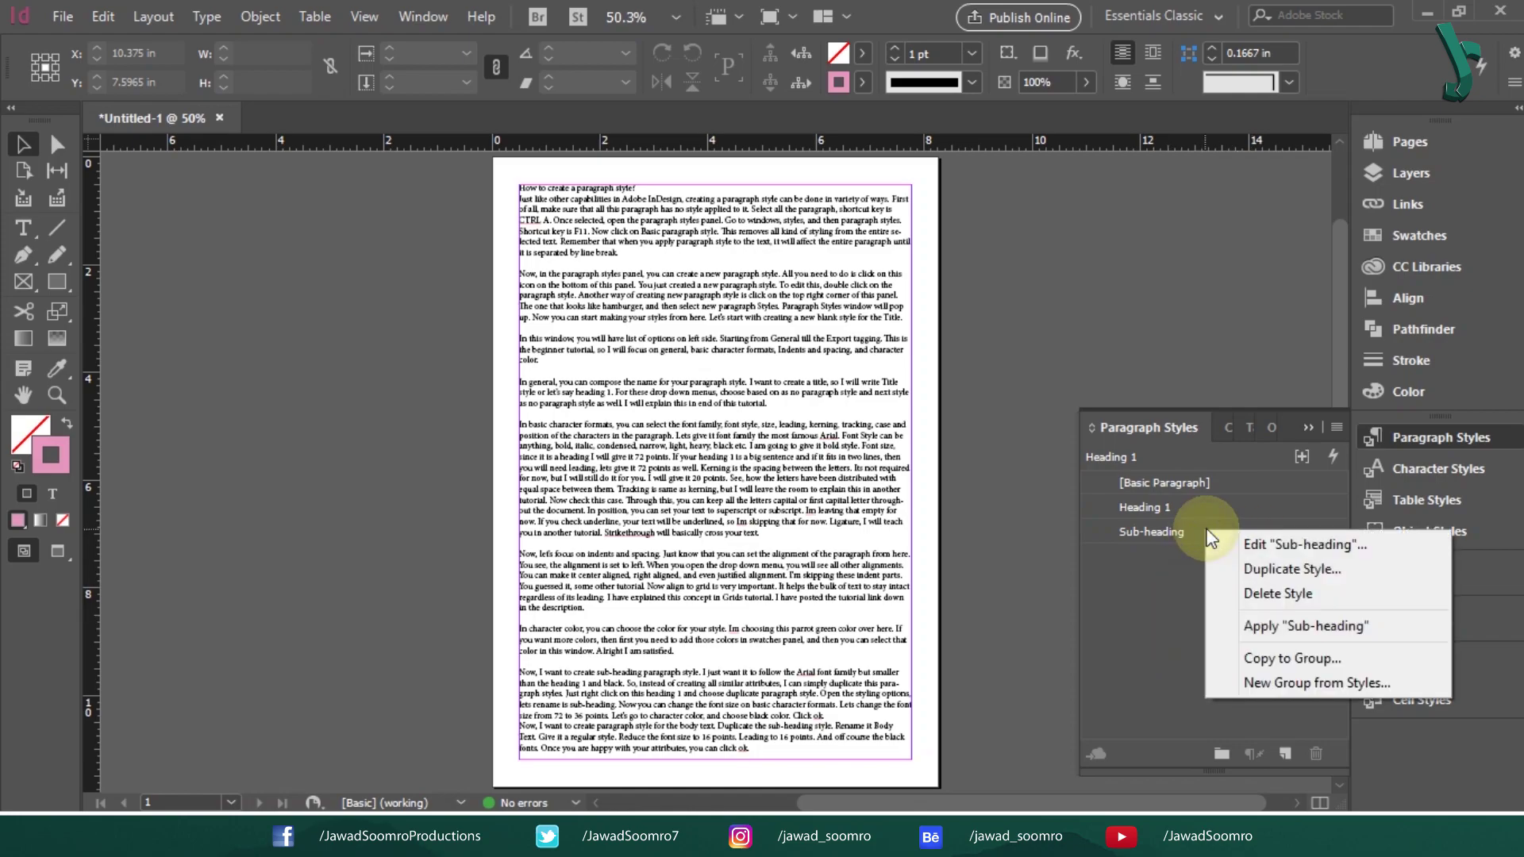
pyautogui.click(1275, 567)
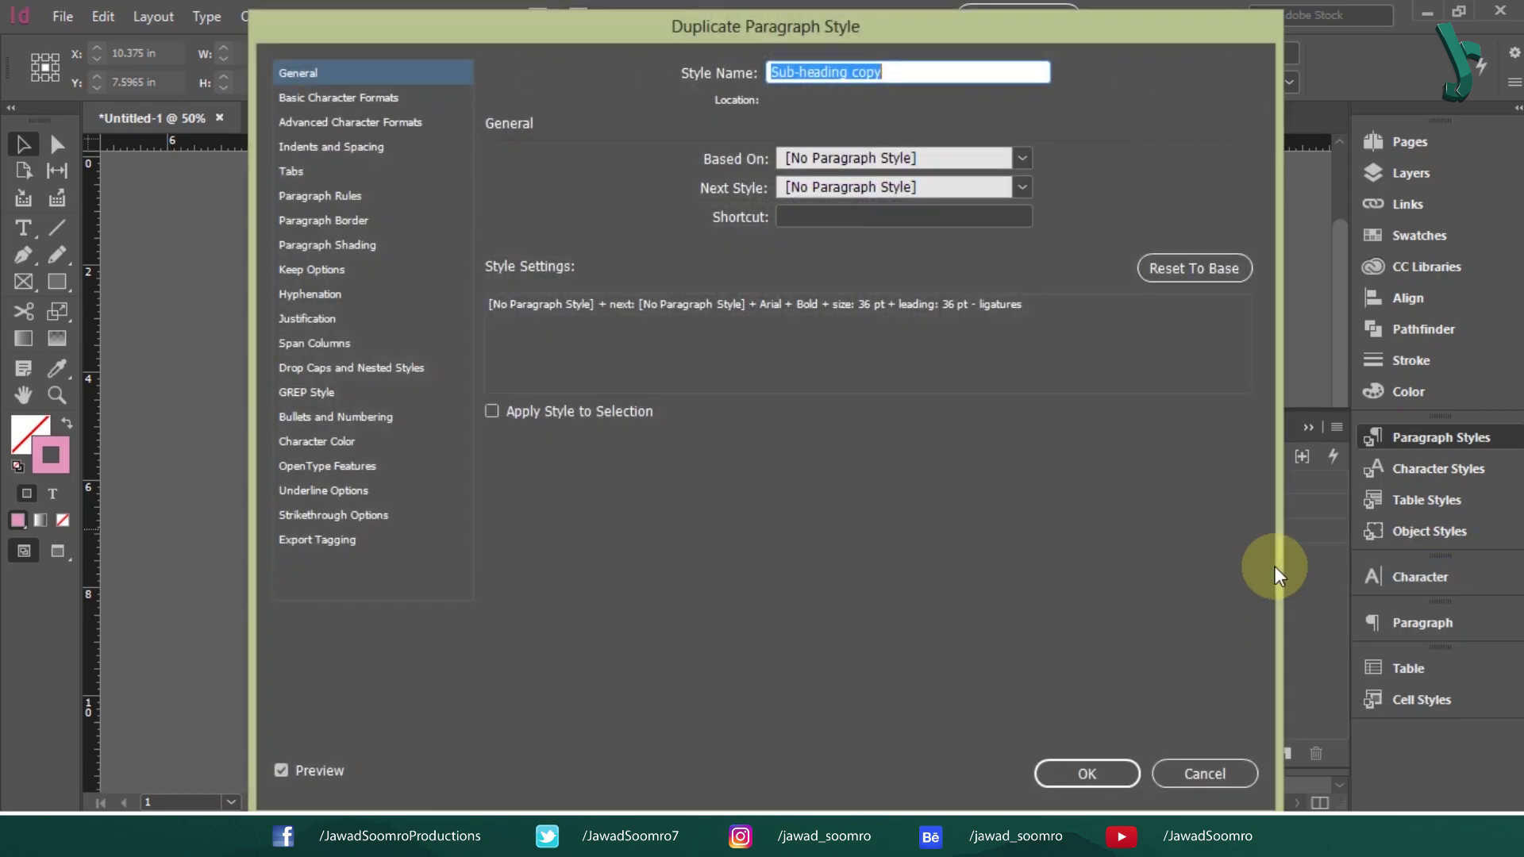
pyautogui.write('Body T')
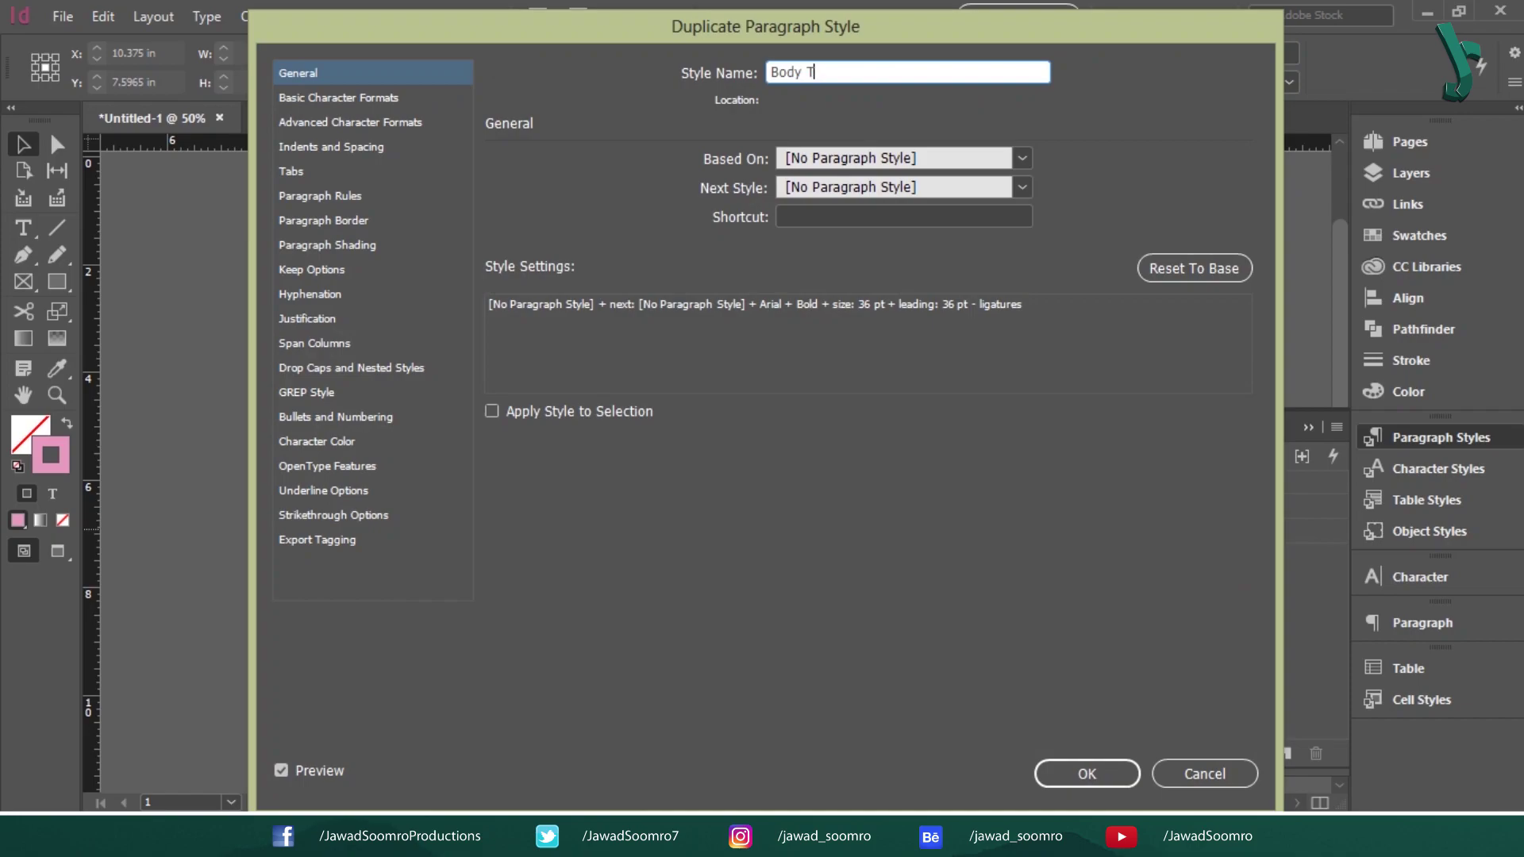
pyautogui.write('ext')
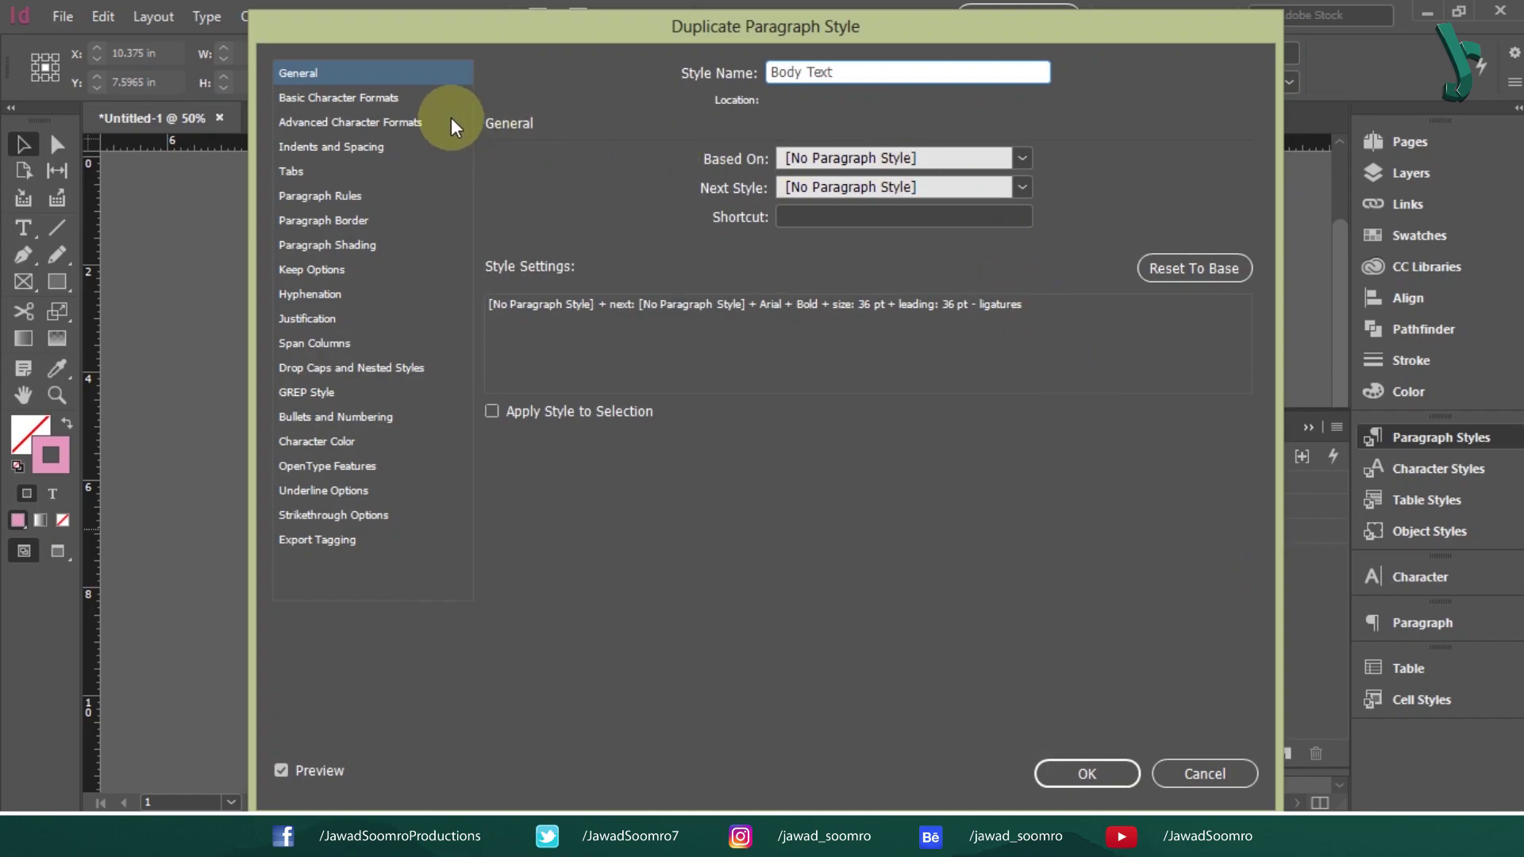
# Set the Body Text style's font style to Regular and its size to 16 pt.
pyautogui.click(392, 102)
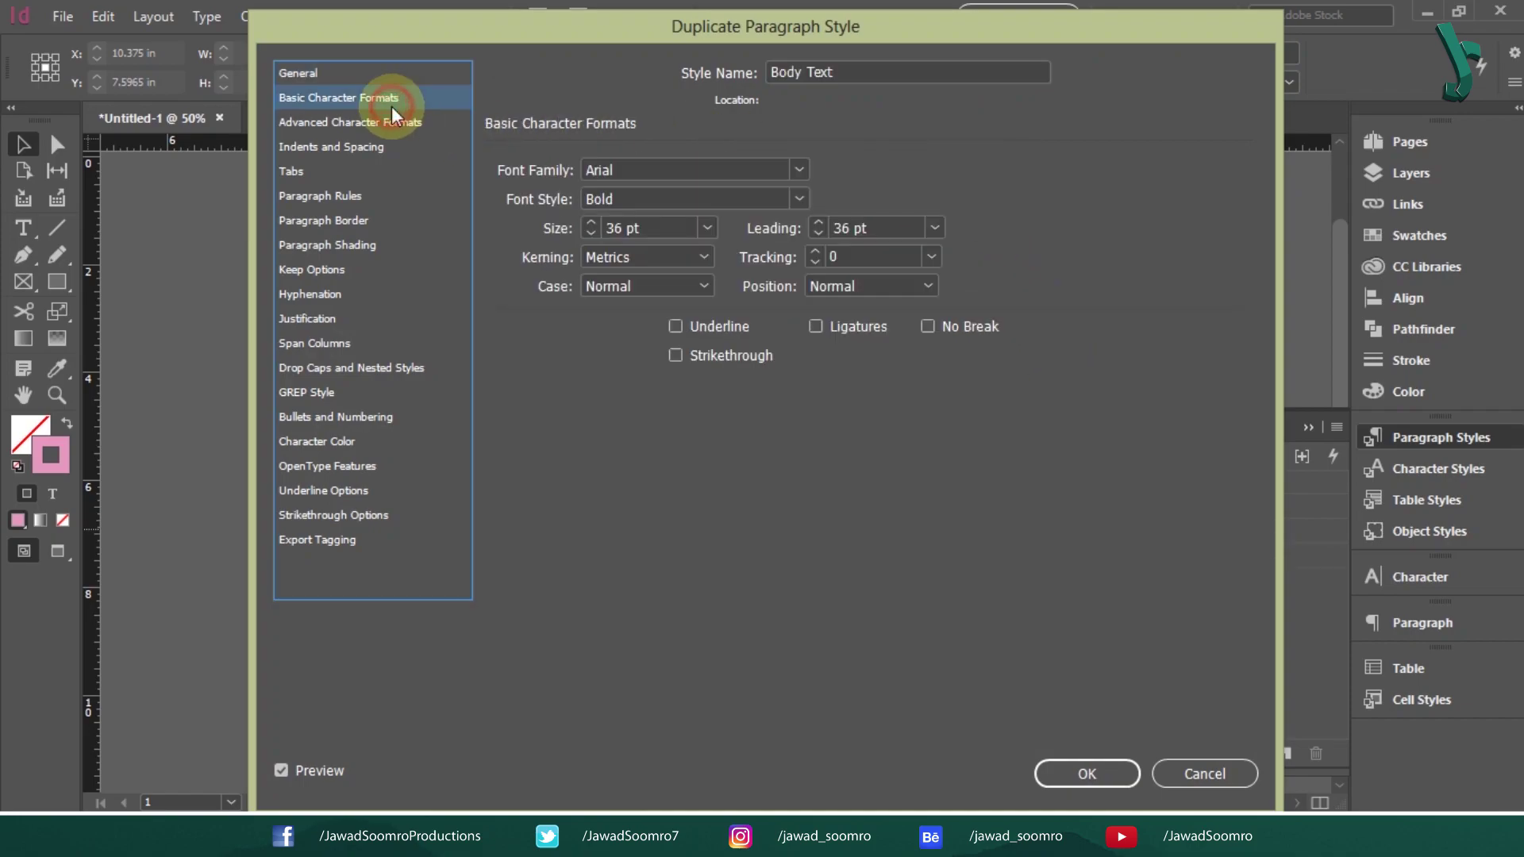
pyautogui.click(800, 199)
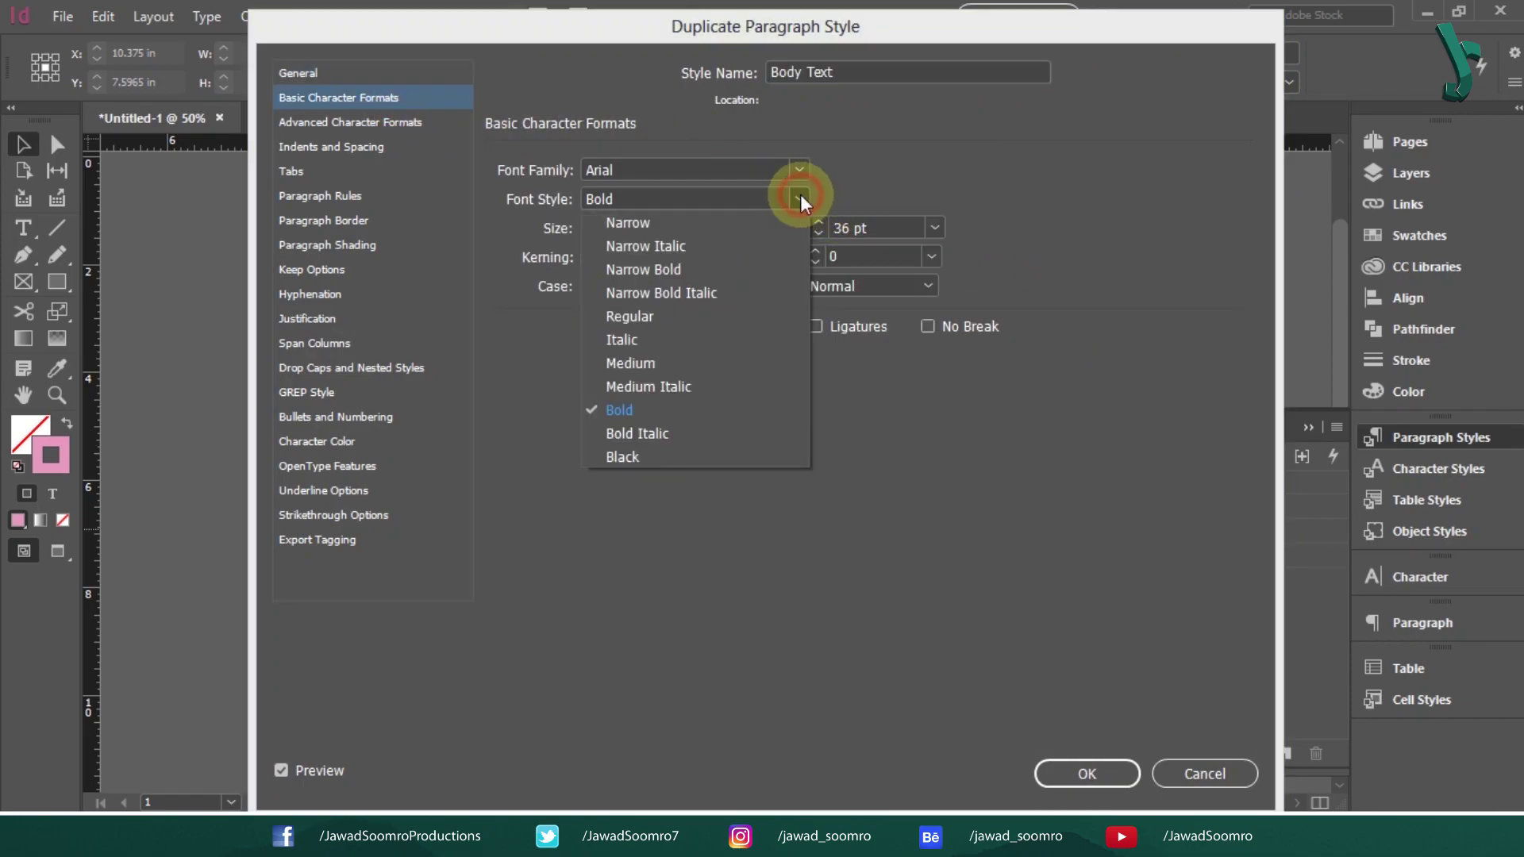
pyautogui.click(745, 319)
pyautogui.click(706, 228)
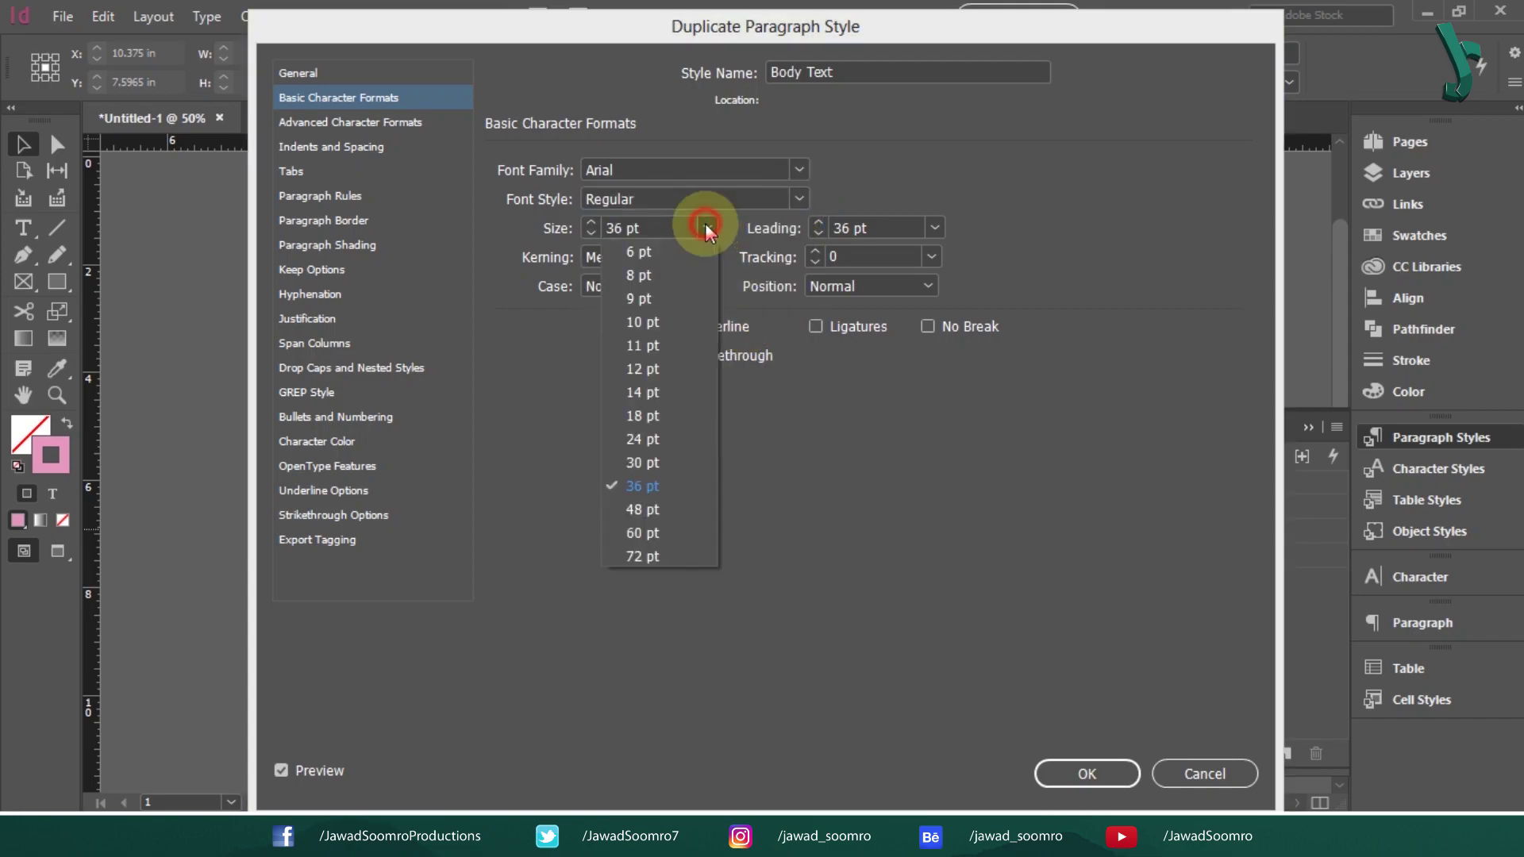
pyautogui.click(679, 402)
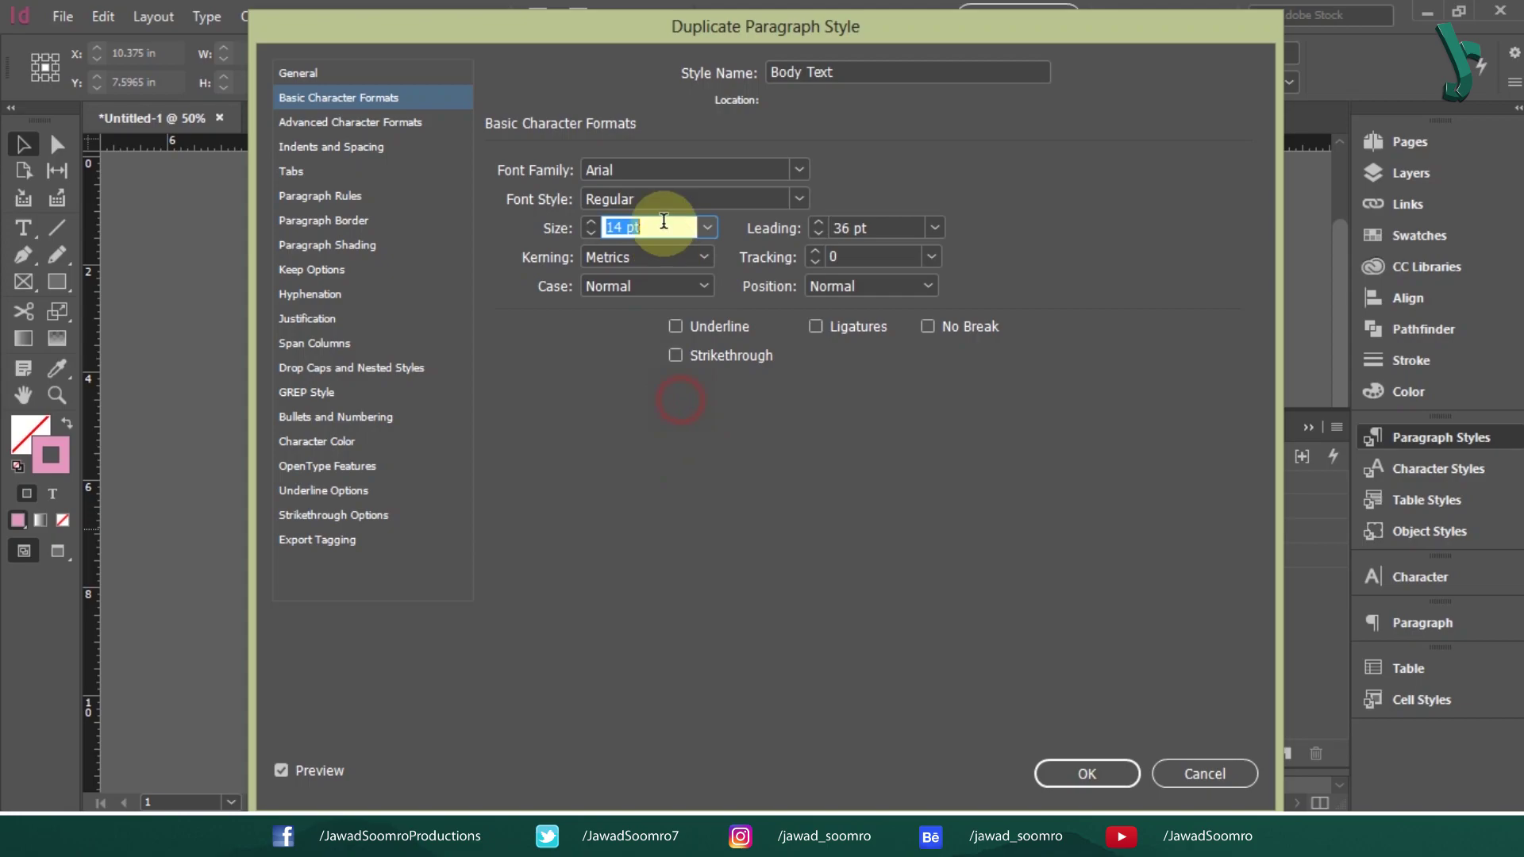
pyautogui.click(591, 223)
pyautogui.click(590, 222)
# Set the Body Text style's leading to 16 pt.
pyautogui.click(934, 228)
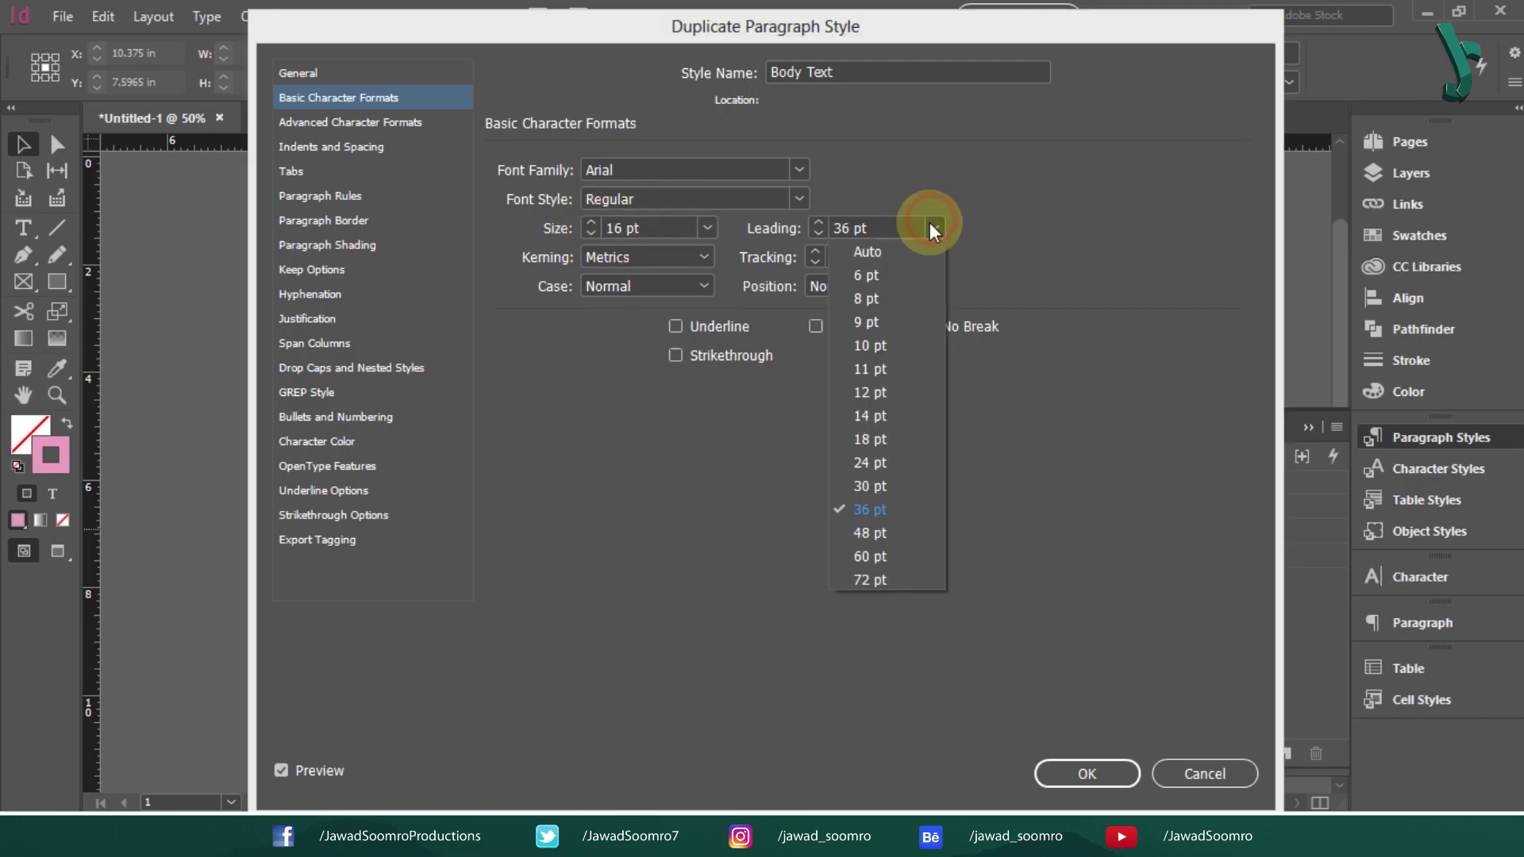
pyautogui.click(899, 439)
pyautogui.click(819, 231)
pyautogui.click(819, 231)
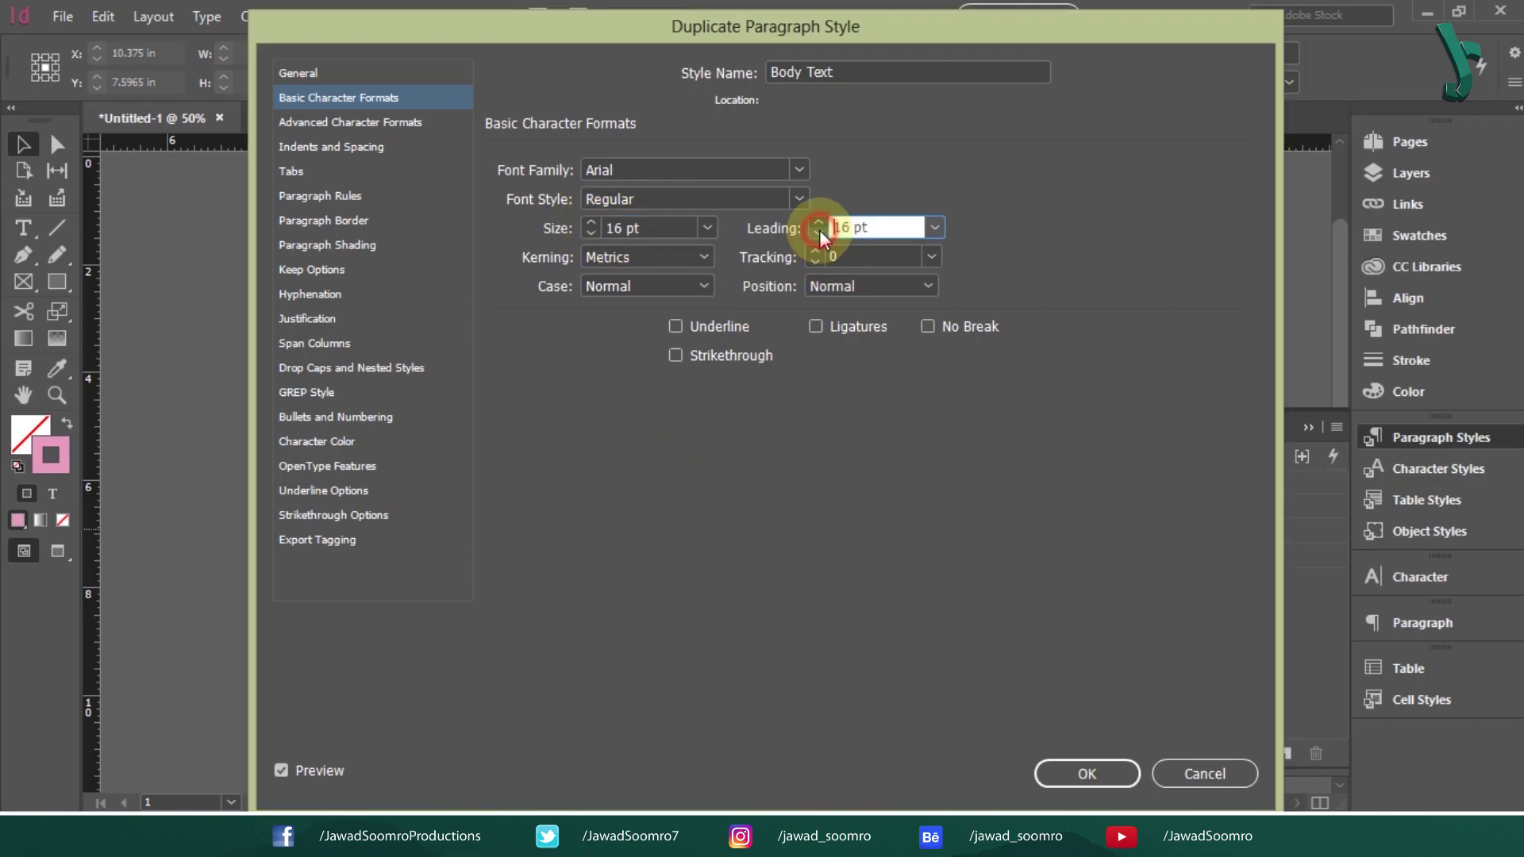
# Choose [Black] as the Body Text style's character color and confirm the duplicated style.
pyautogui.click(336, 441)
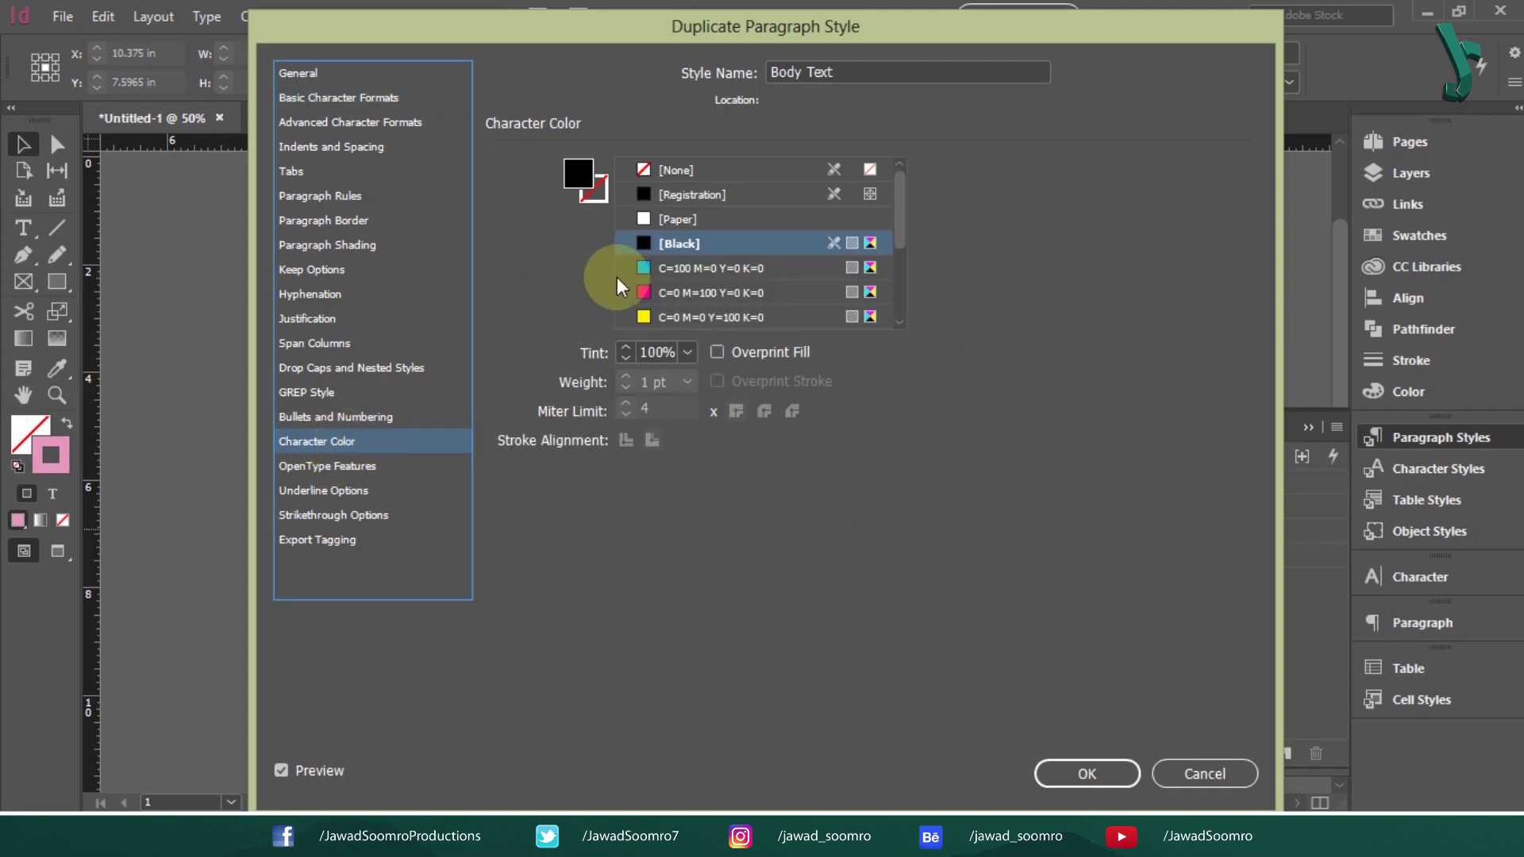
pyautogui.click(706, 238)
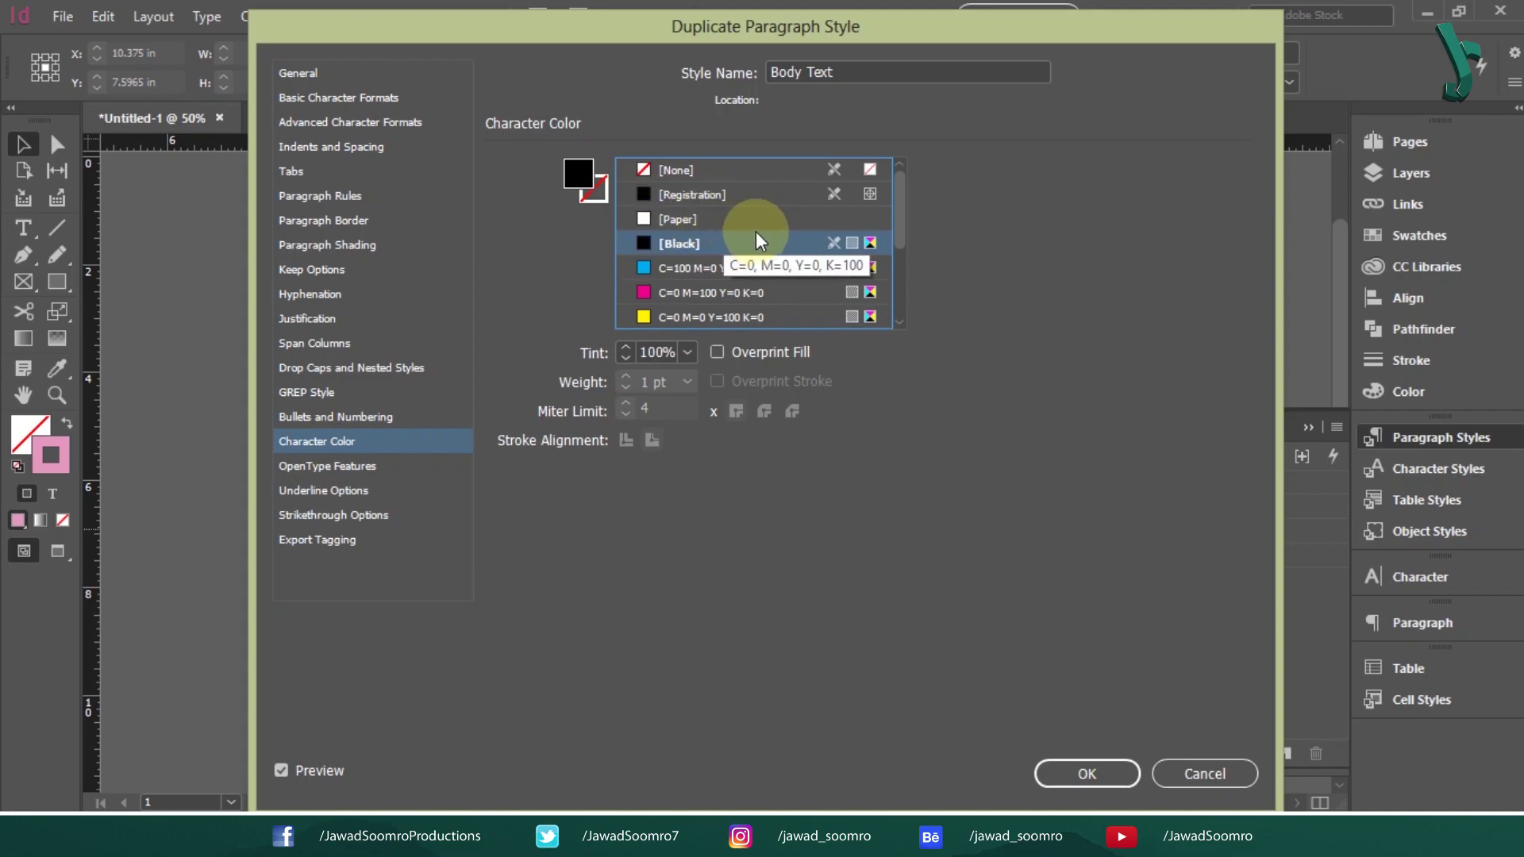
pyautogui.click(1087, 774)
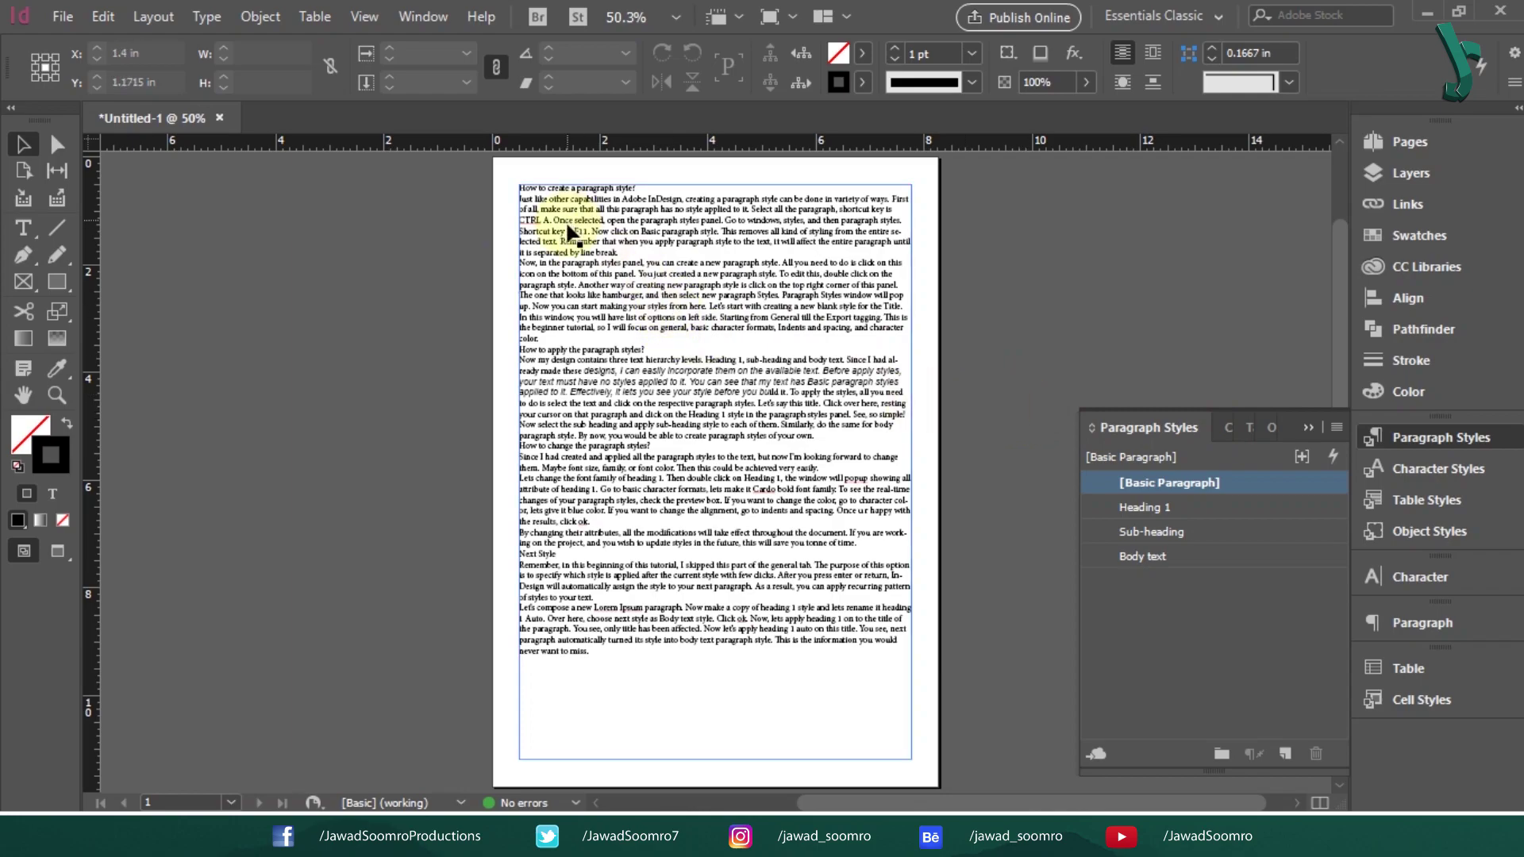
# Apply [Basic Paragraph] to the article's text frame and clear all overrides.
pyautogui.click(530, 229)
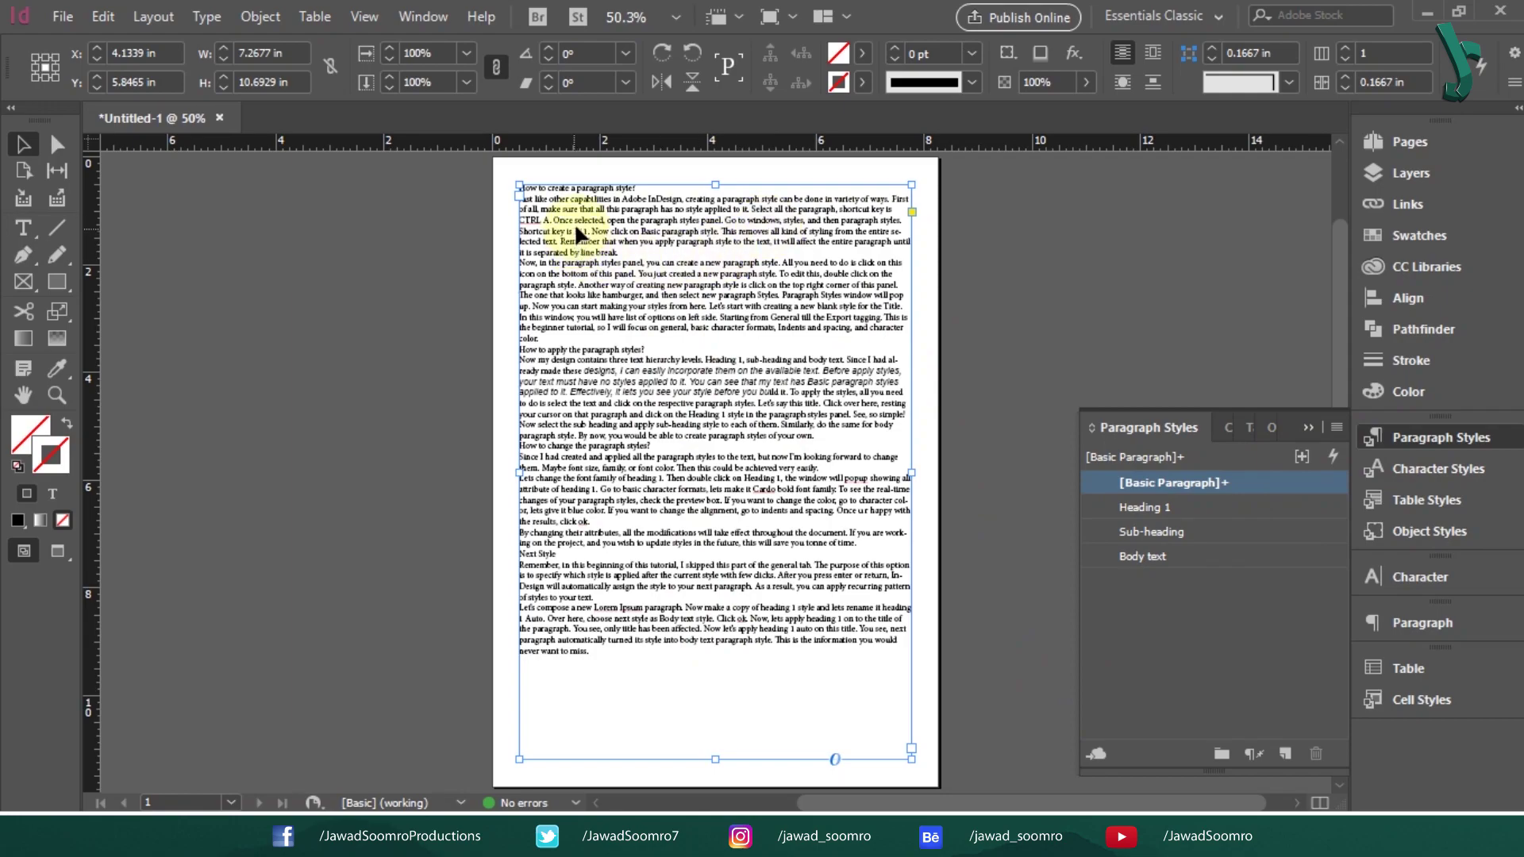
pyautogui.click(1218, 485)
pyautogui.rightClick(1243, 487)
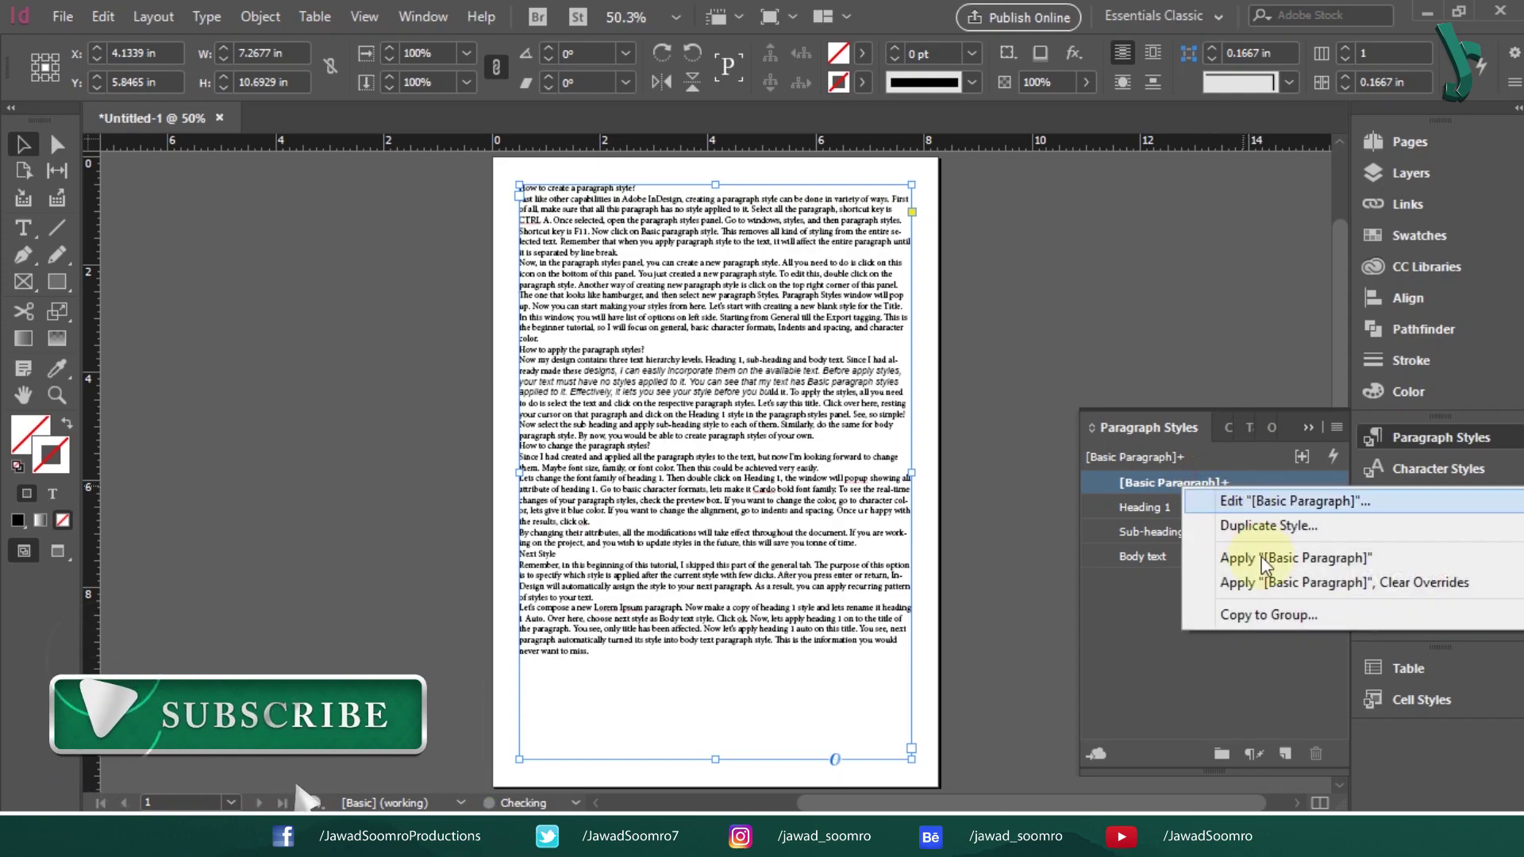
pyautogui.click(1298, 589)
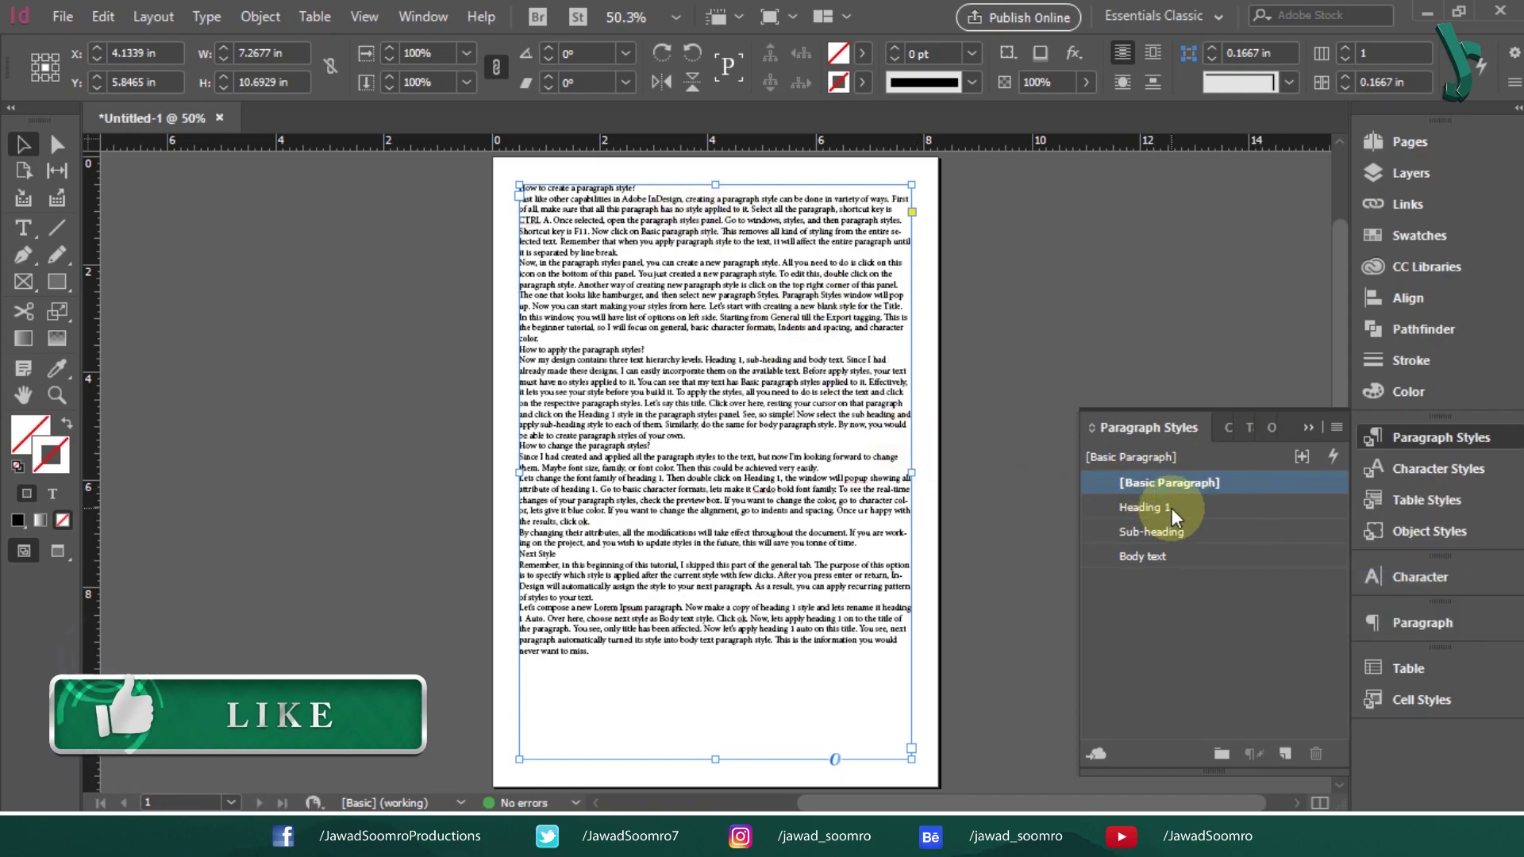
# Apply the Heading 1 style to the title line "How to create a paragraph style?".
pyautogui.doubleClick(591, 210)
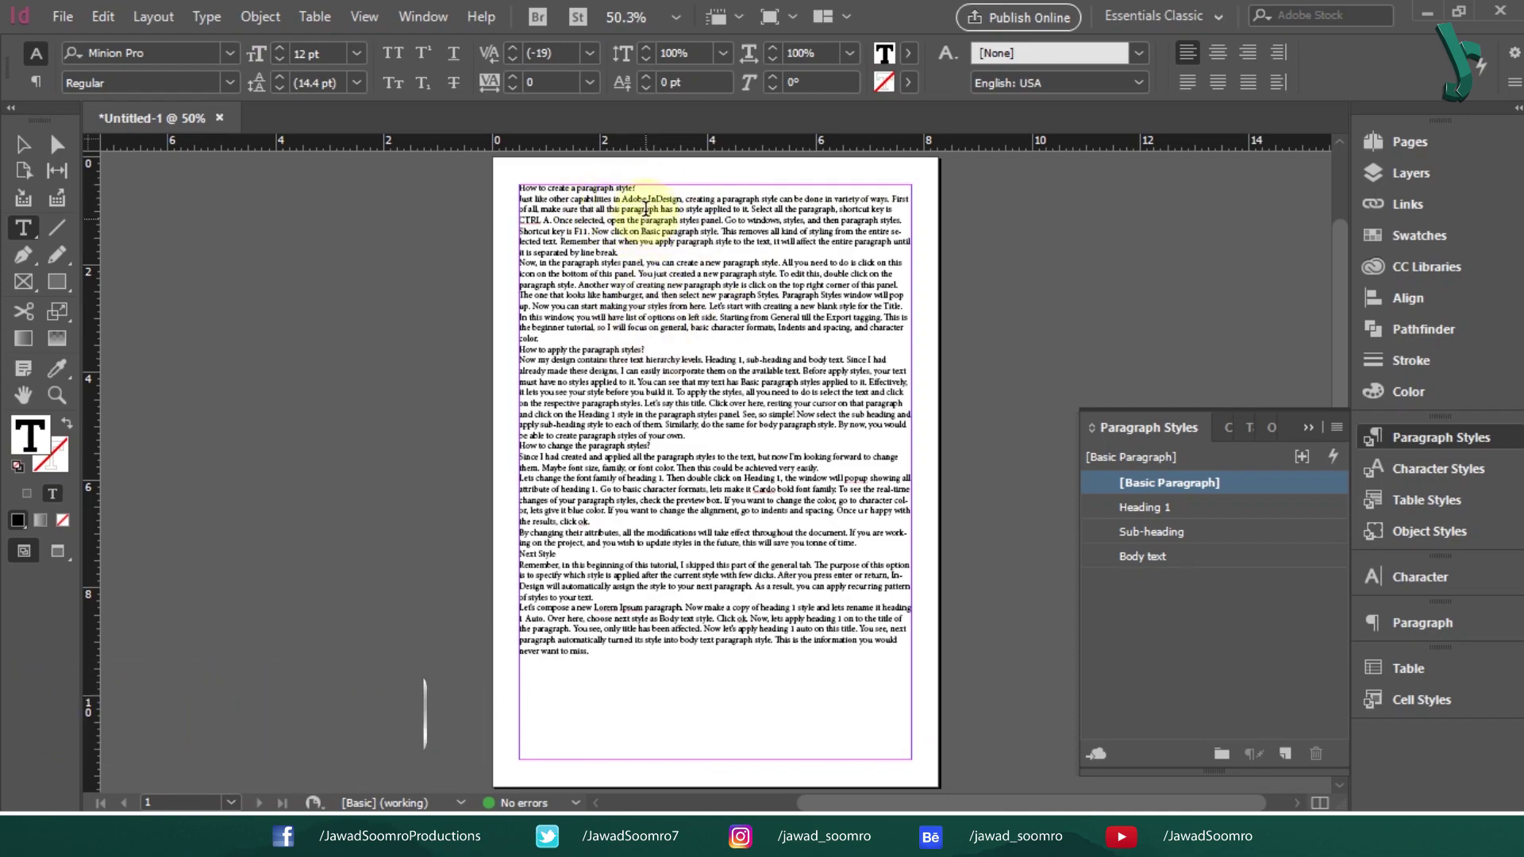
pyautogui.moveTo(647, 188); pyautogui.dragTo(459, 188)
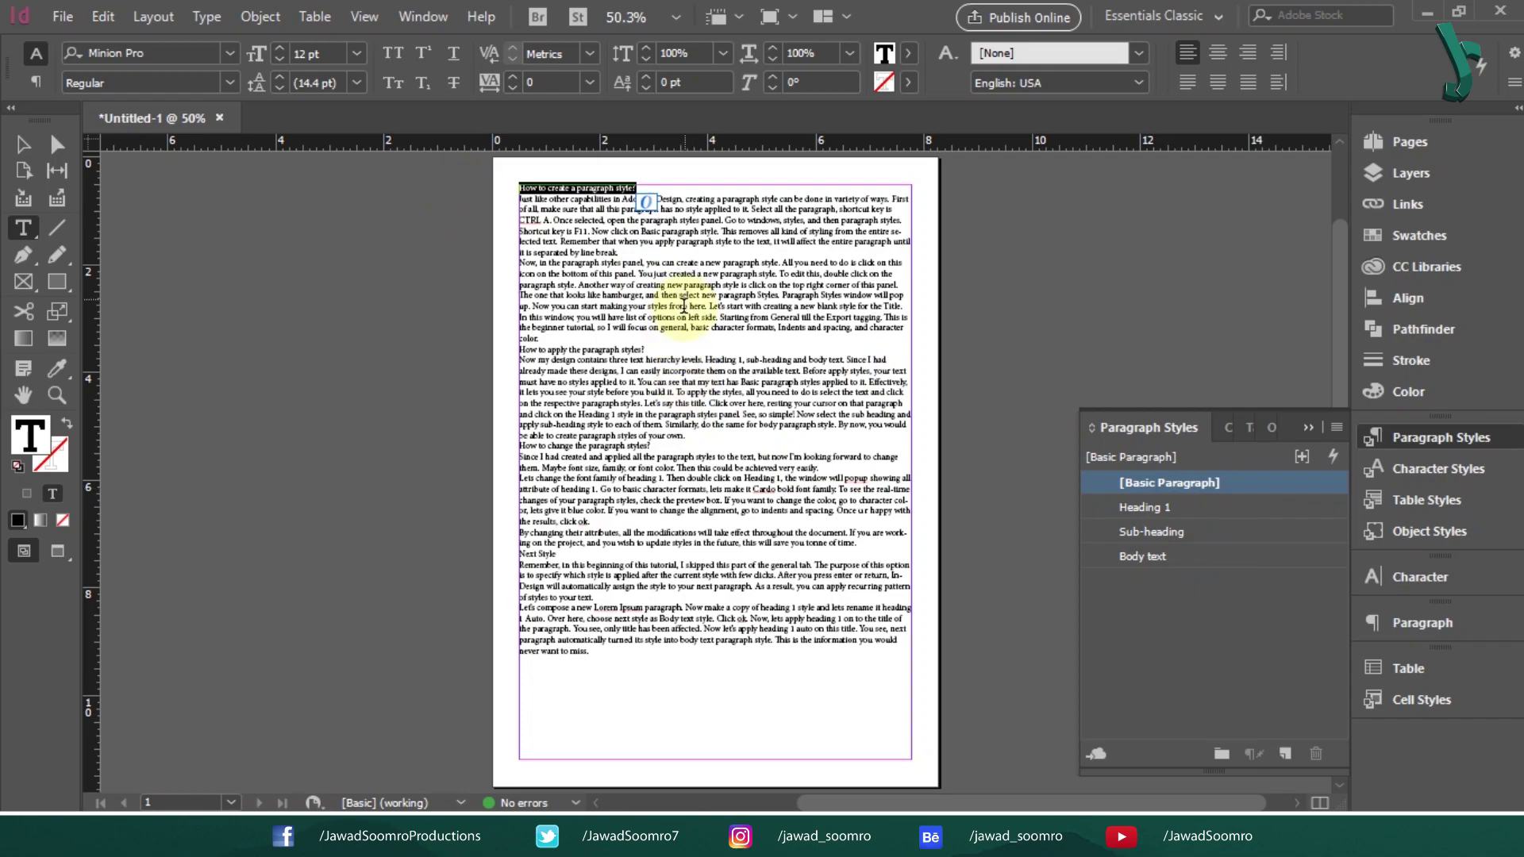
pyautogui.click(743, 286)
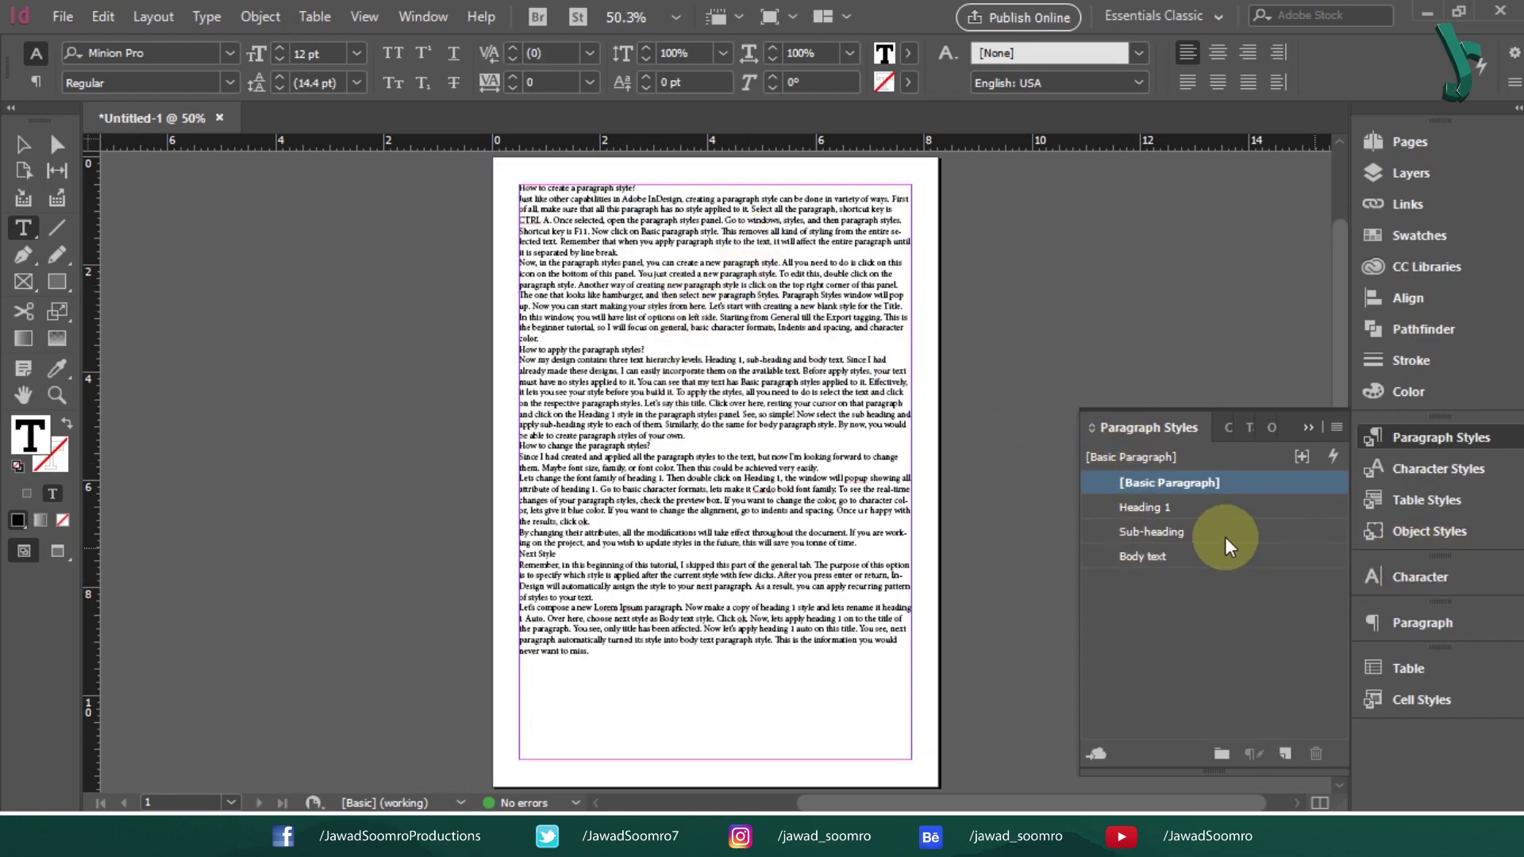
pyautogui.moveTo(664, 188); pyautogui.dragTo(486, 197)
pyautogui.click(681, 168)
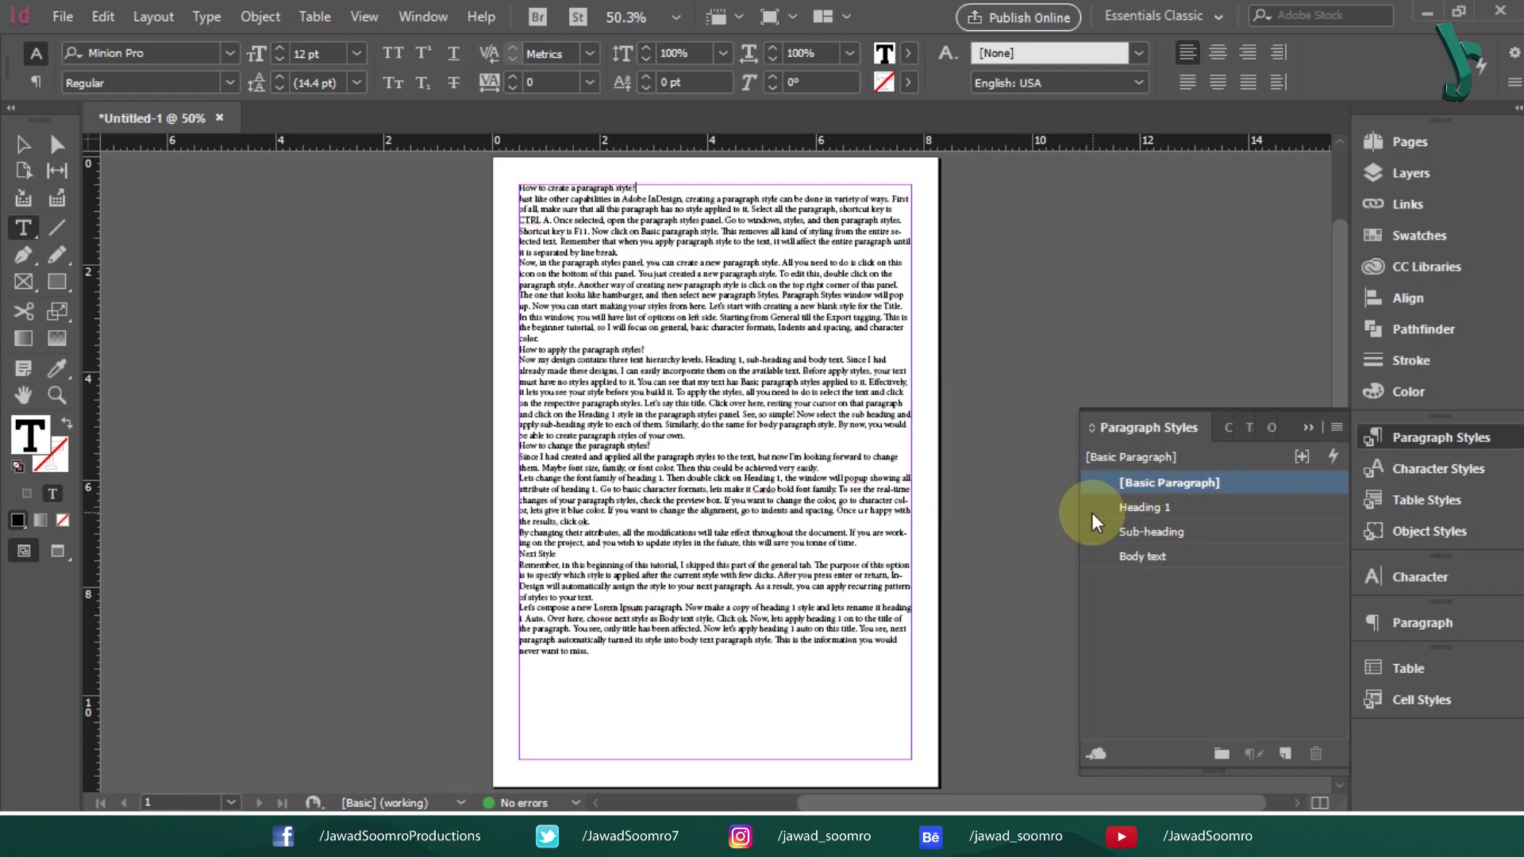
pyautogui.click(1142, 505)
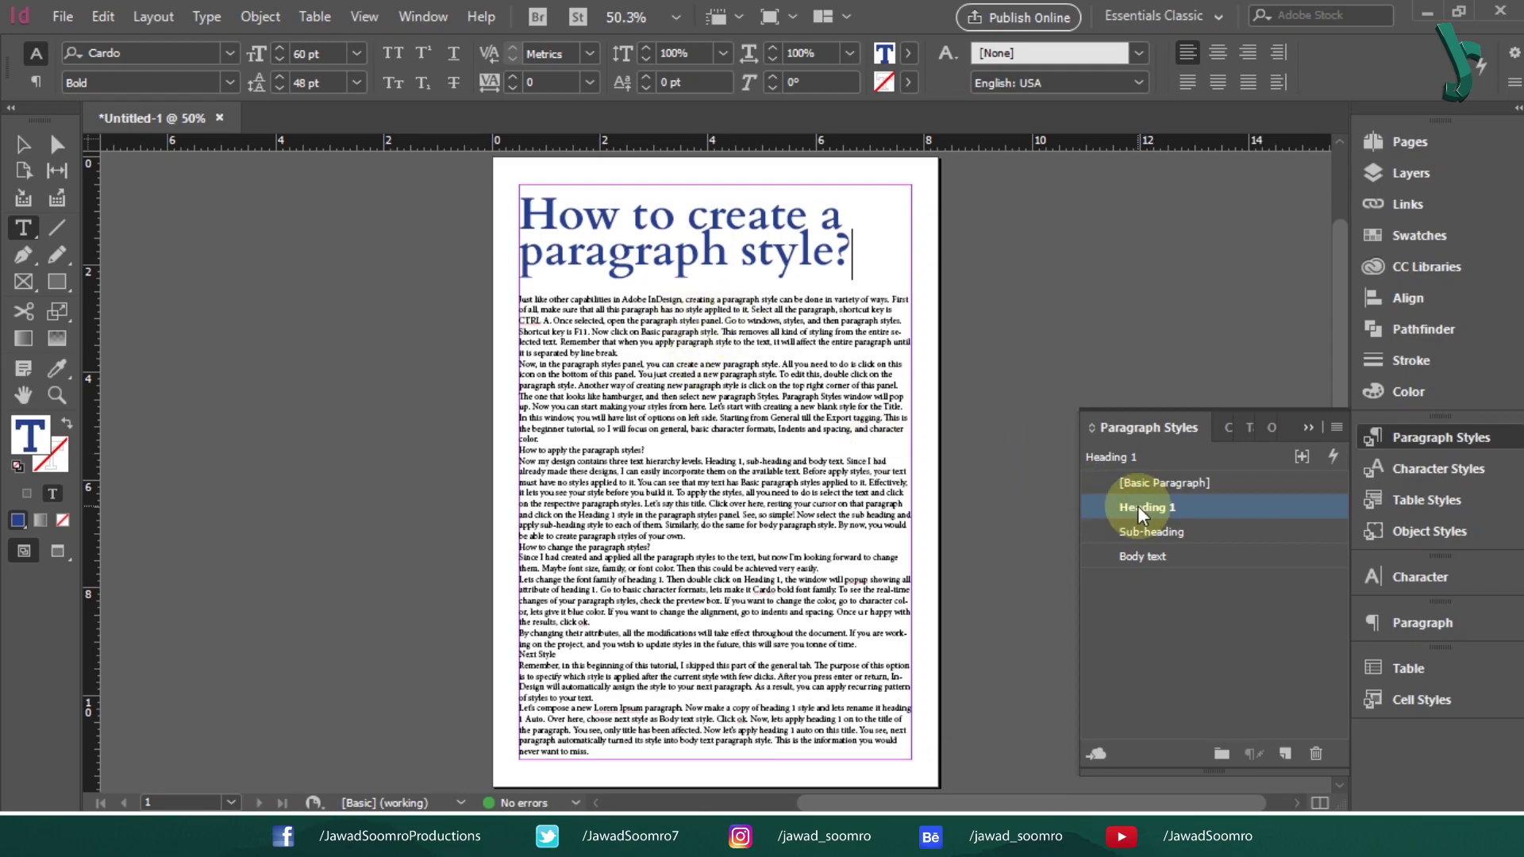
# Break the first paragraph after "variety of ways." and apply the Sub-heading style to that opening sentence.
pyautogui.click(897, 303)
pyautogui.press('Return')
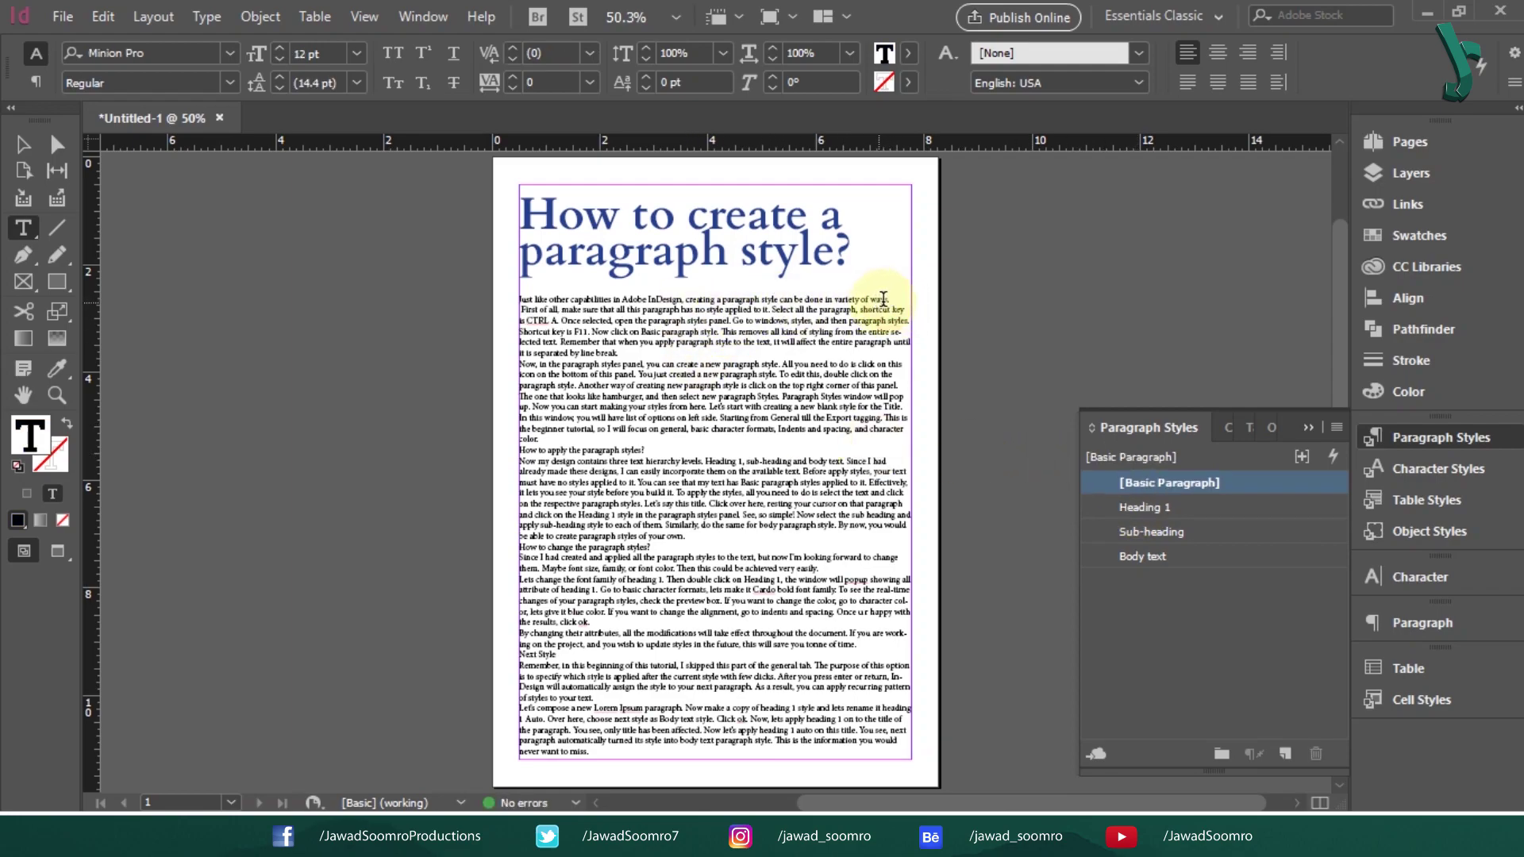
pyautogui.click(1178, 530)
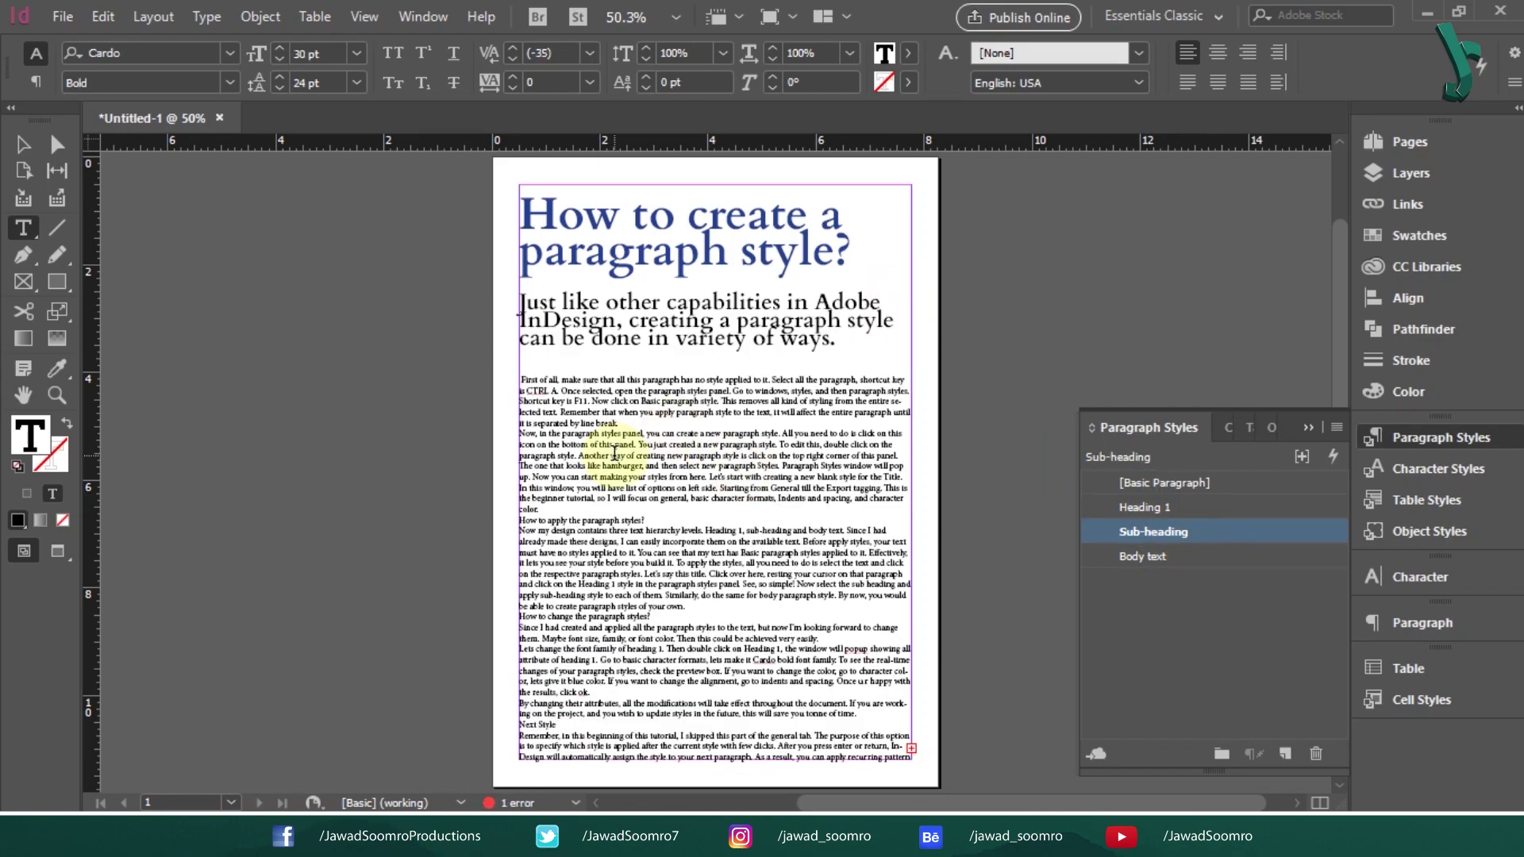
# Apply Body text to the three paragraphs below the sub-heading and Heading 1 to the line "How to apply the paragraph styles?".
pyautogui.click(634, 453)
pyautogui.click(1166, 556)
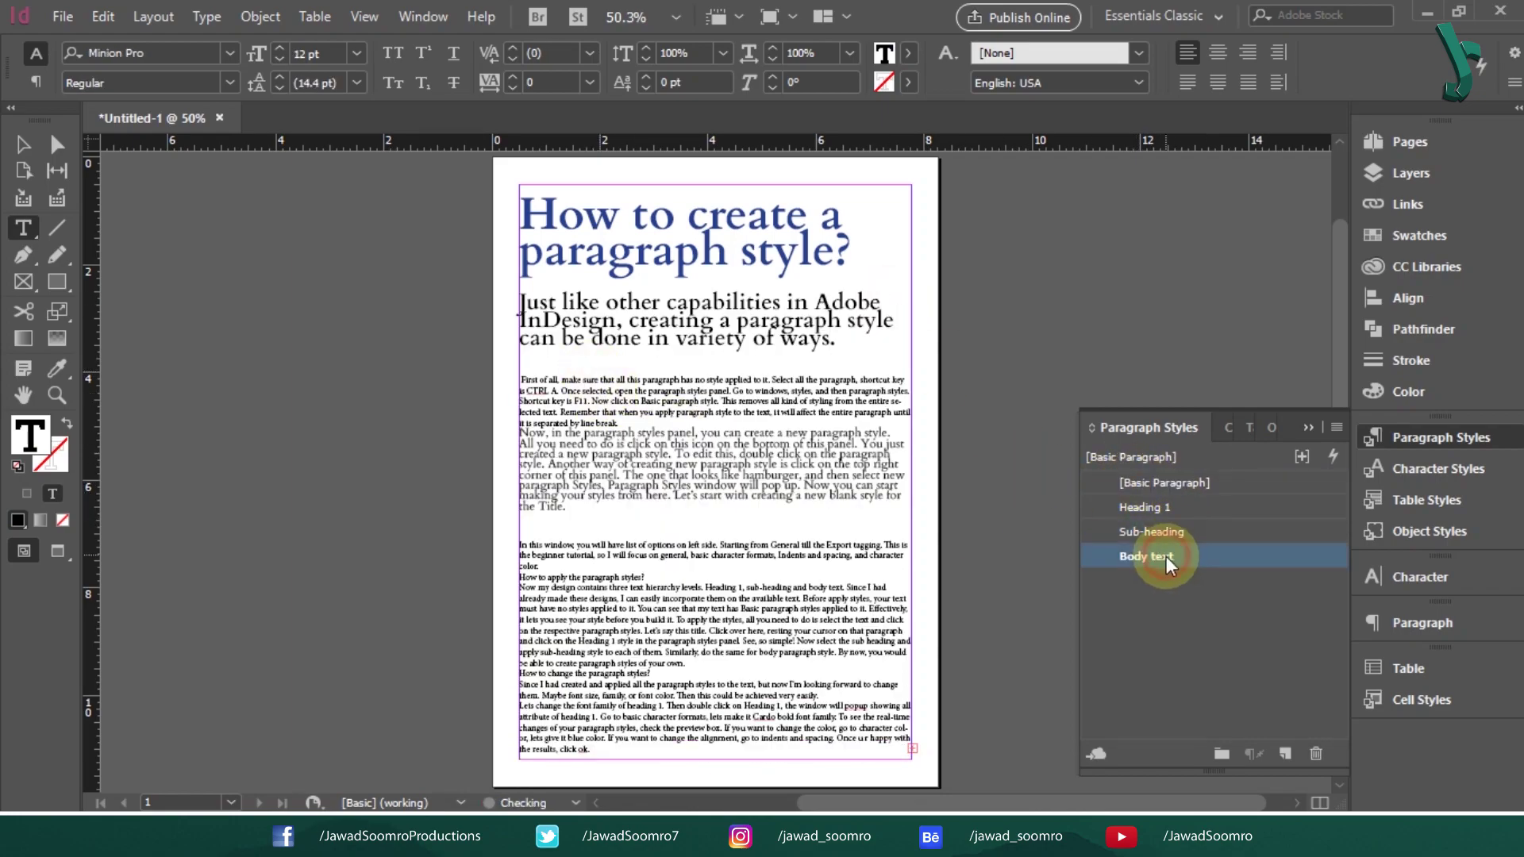
pyautogui.click(709, 407)
pyautogui.click(1167, 558)
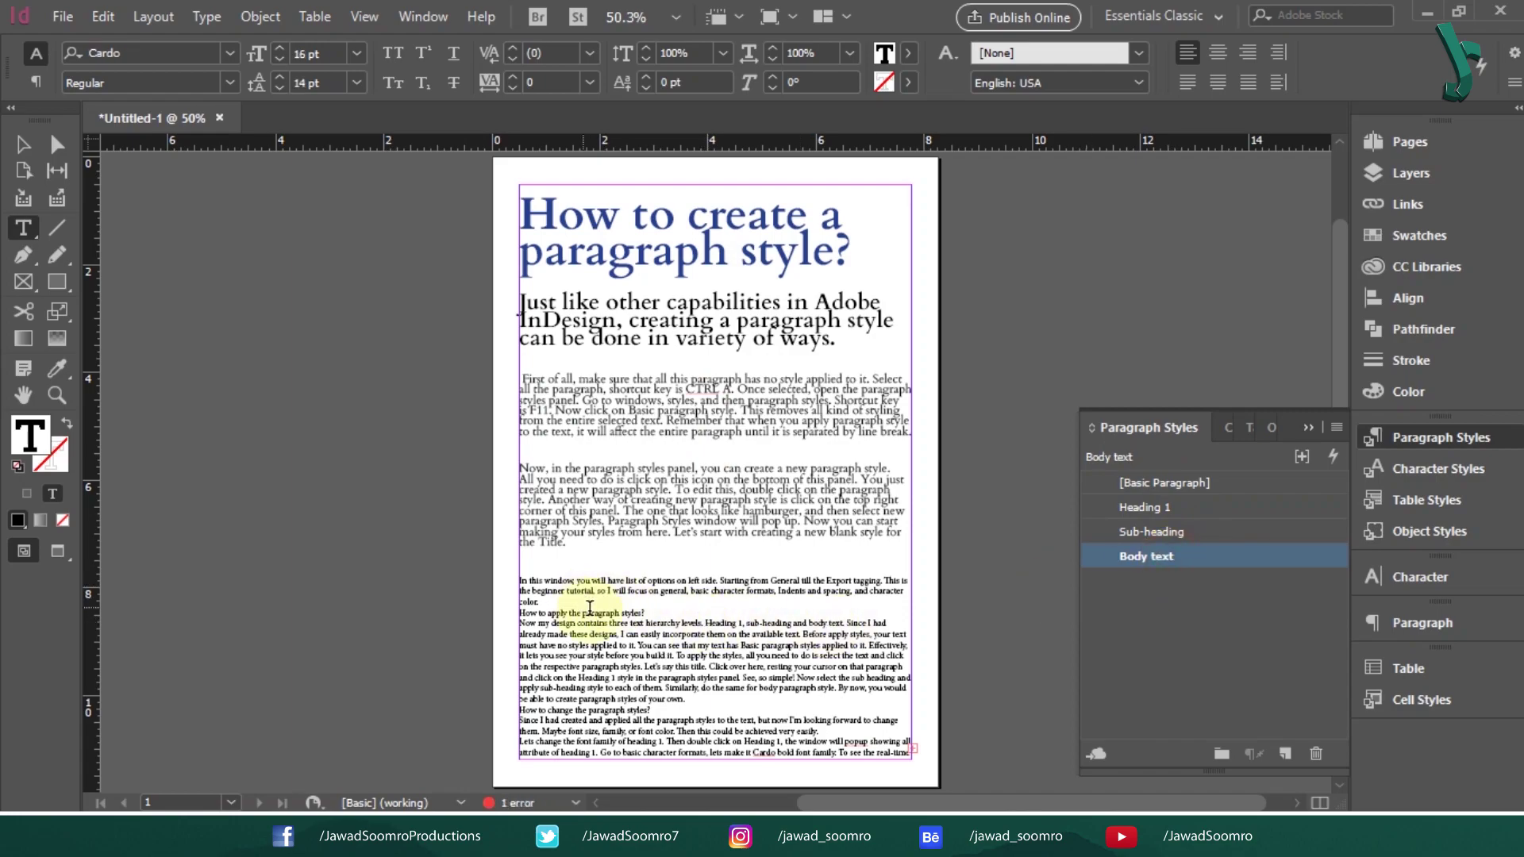
pyautogui.click(597, 587)
pyautogui.click(1143, 556)
pyautogui.click(613, 637)
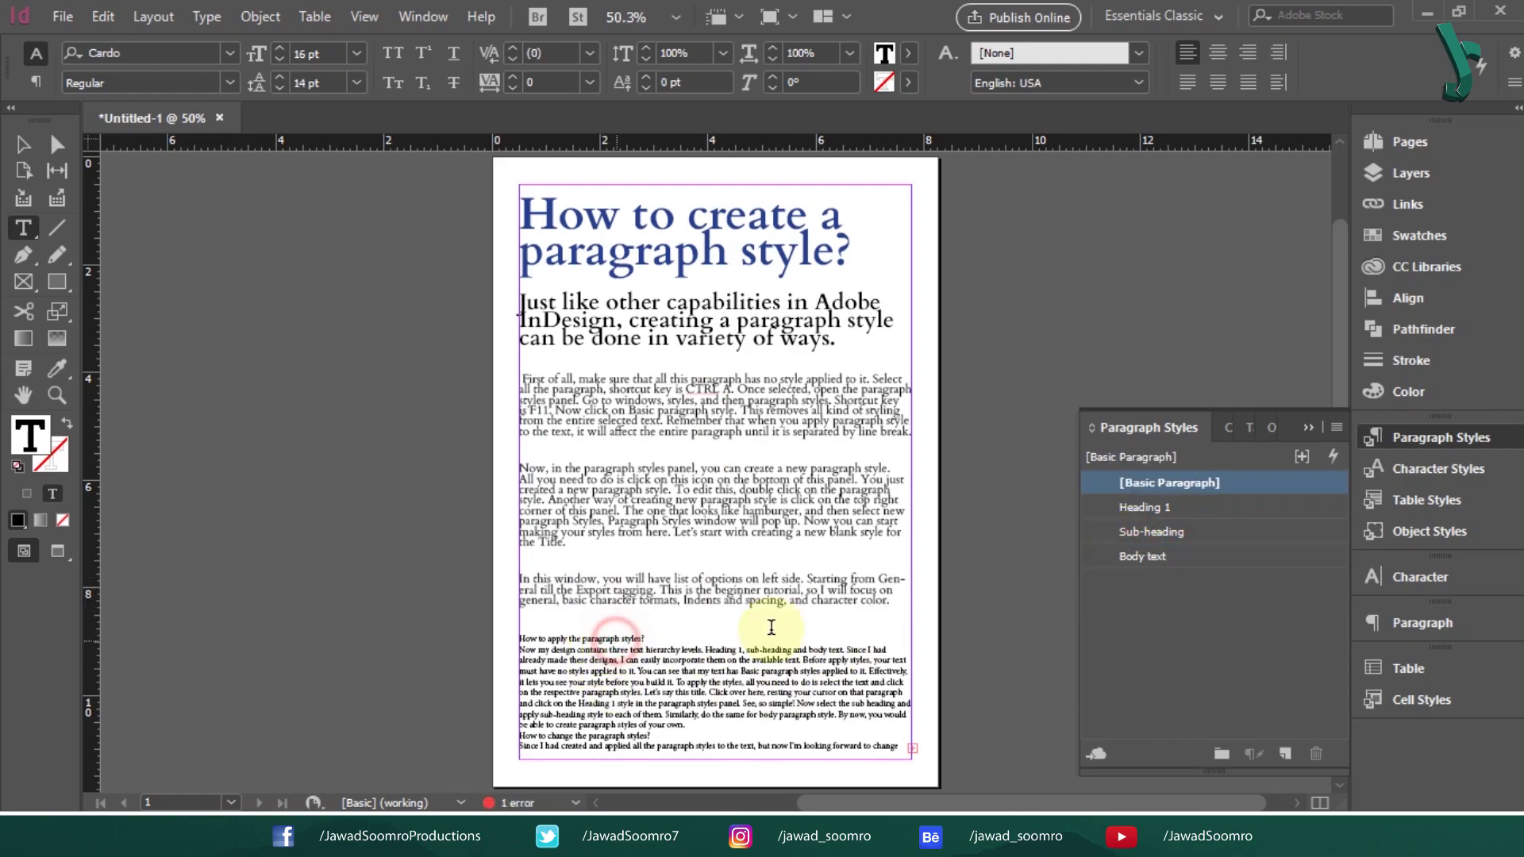
pyautogui.click(1143, 507)
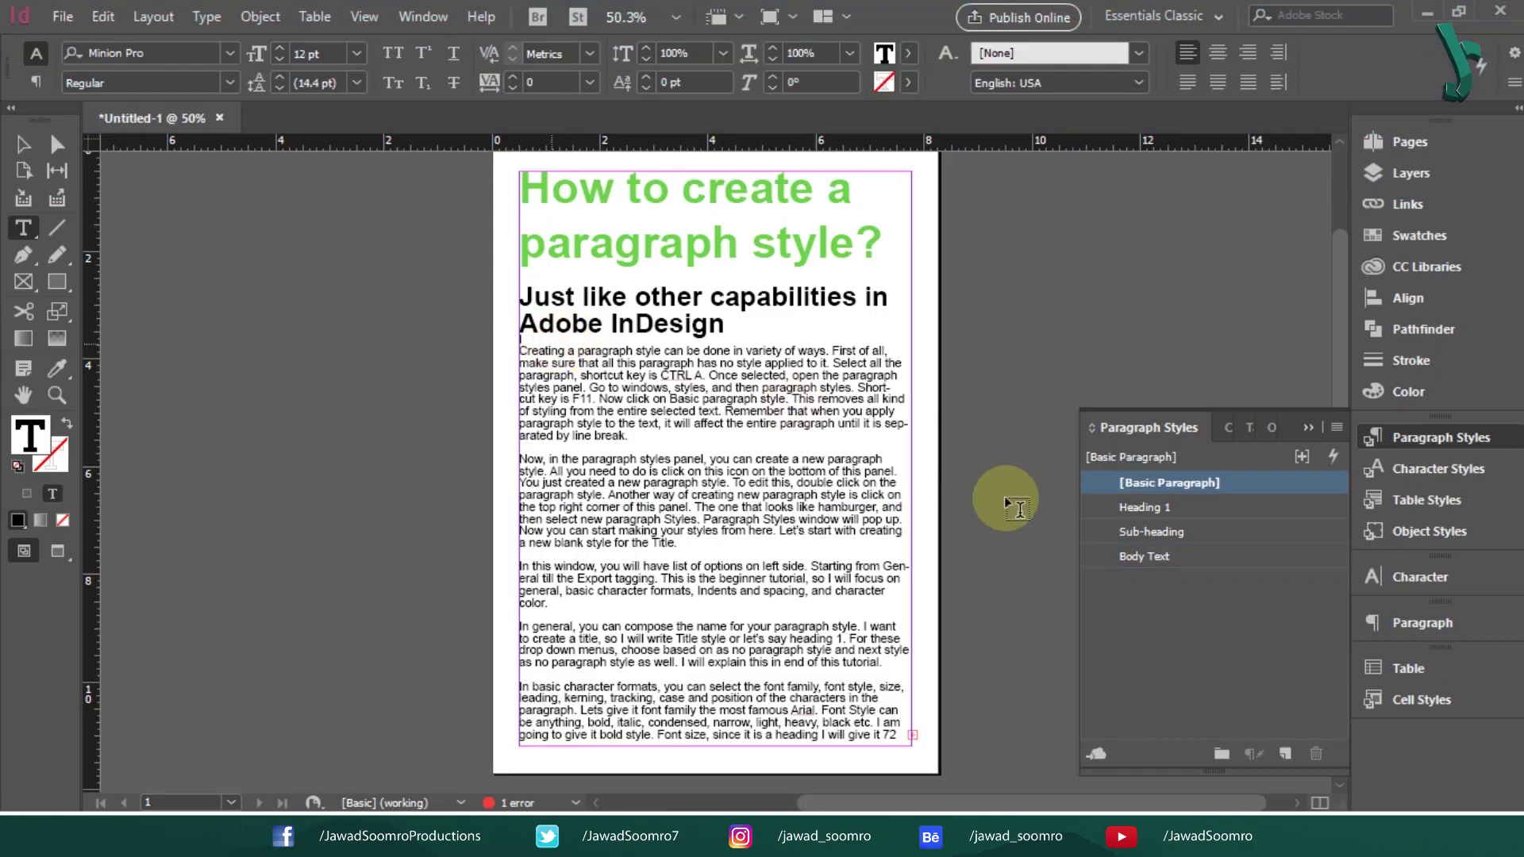
# Apply the Body Text style to the empty line under the sub-heading and leave text editing with nothing selected.
pyautogui.click(1095, 553)
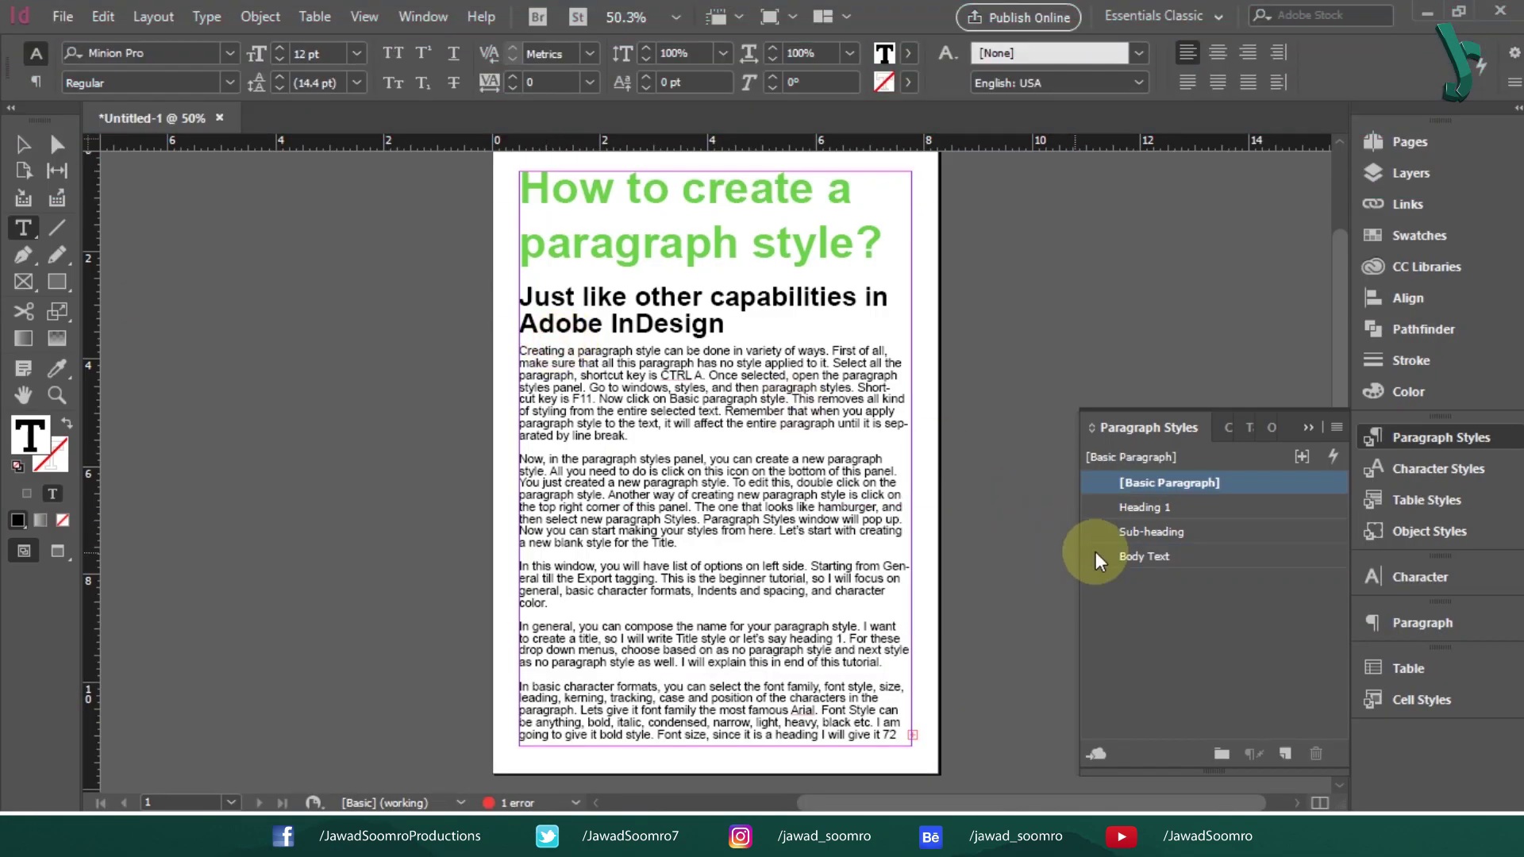
pyautogui.click(579, 364)
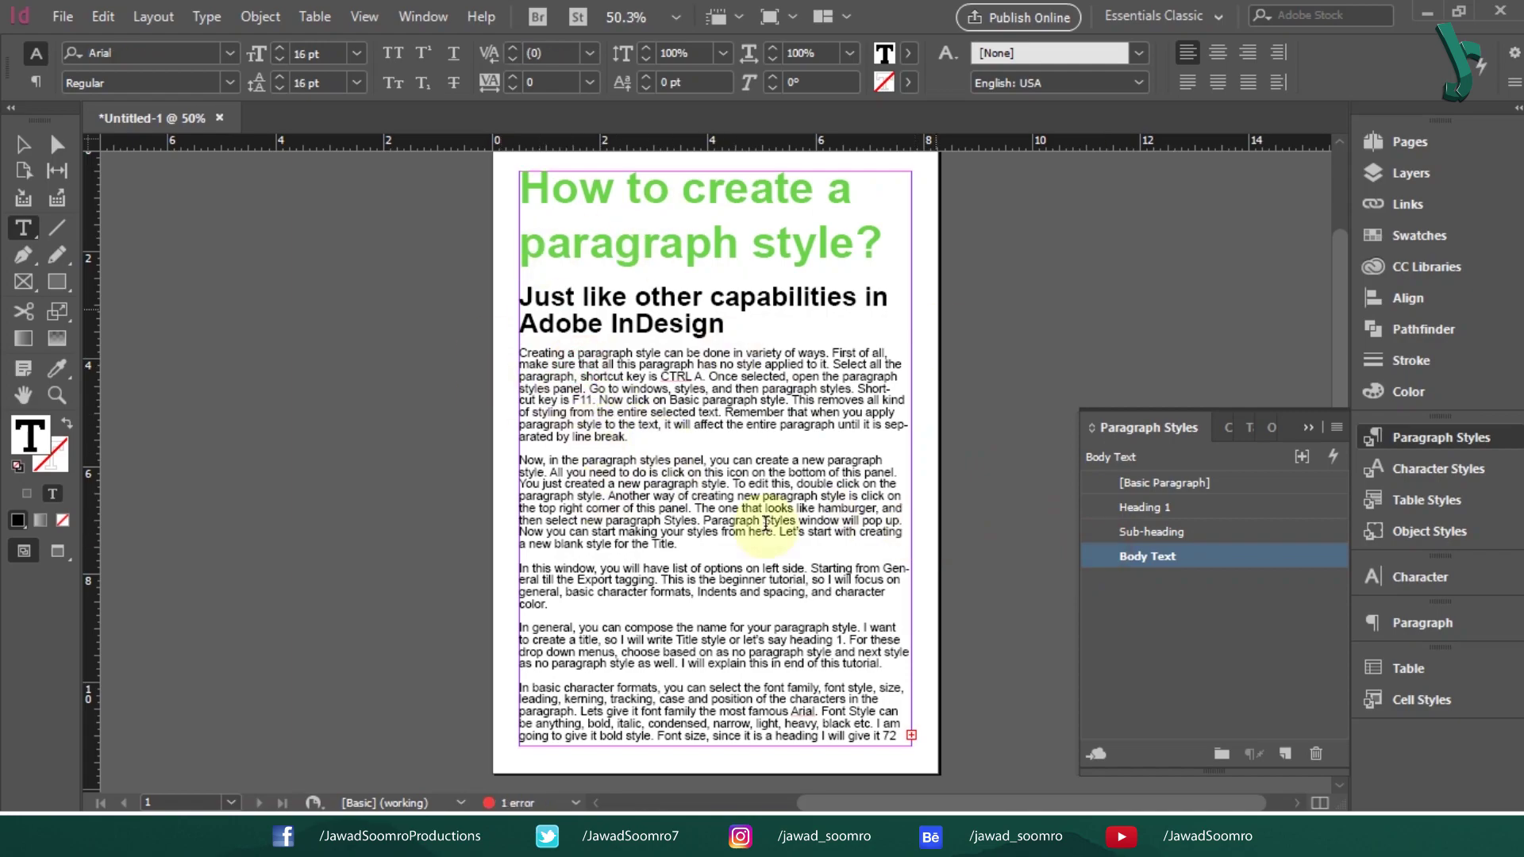
pyautogui.click(23, 143)
pyautogui.click(285, 286)
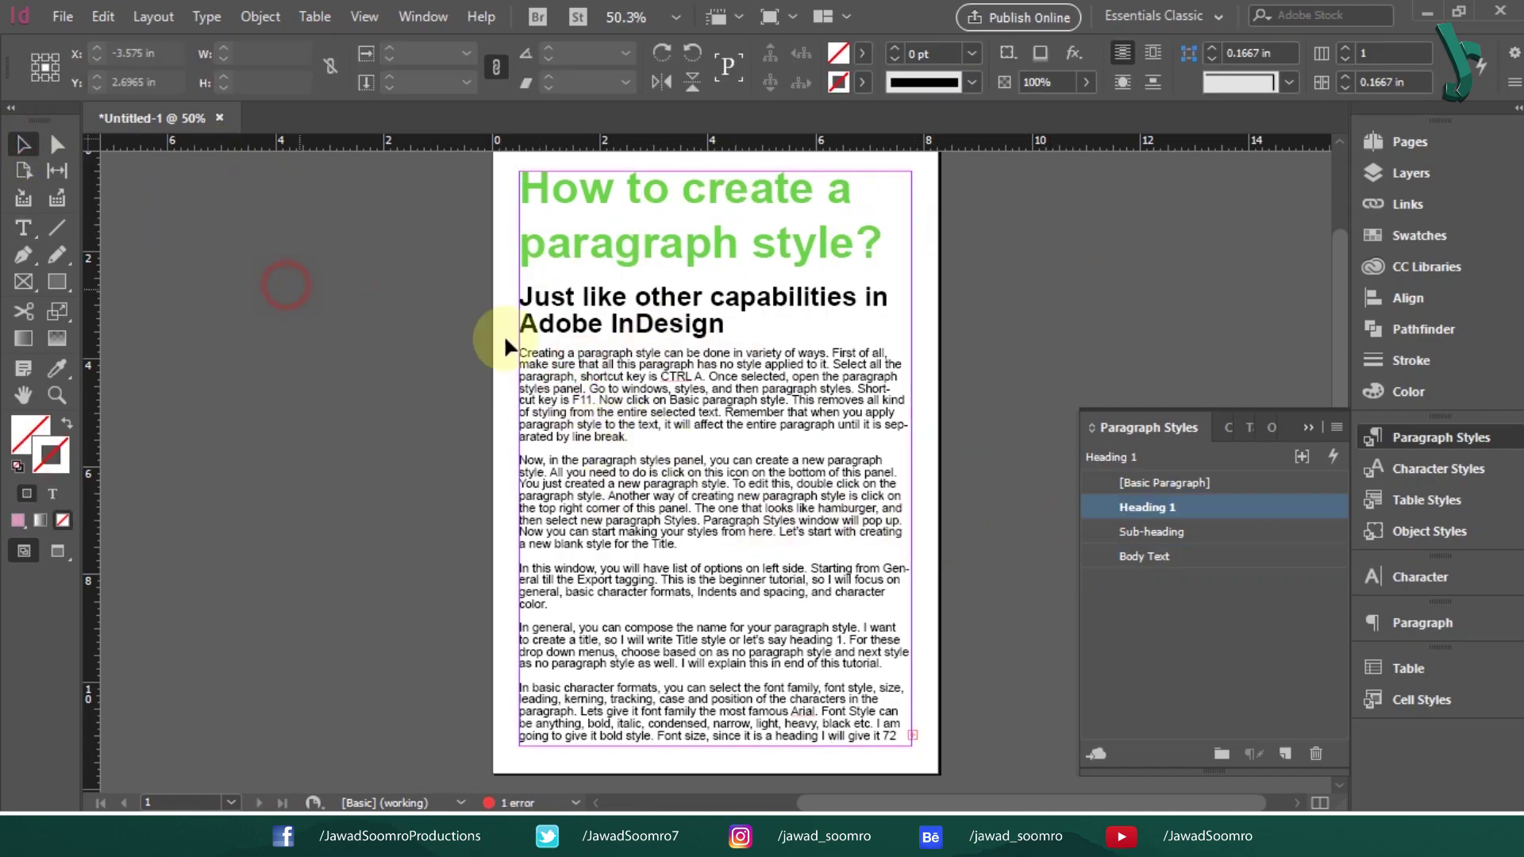
# Edit the Heading 1 style's basic character formats, setting the font family to Cardo and the font style to Bold.
pyautogui.click(1315, 512)
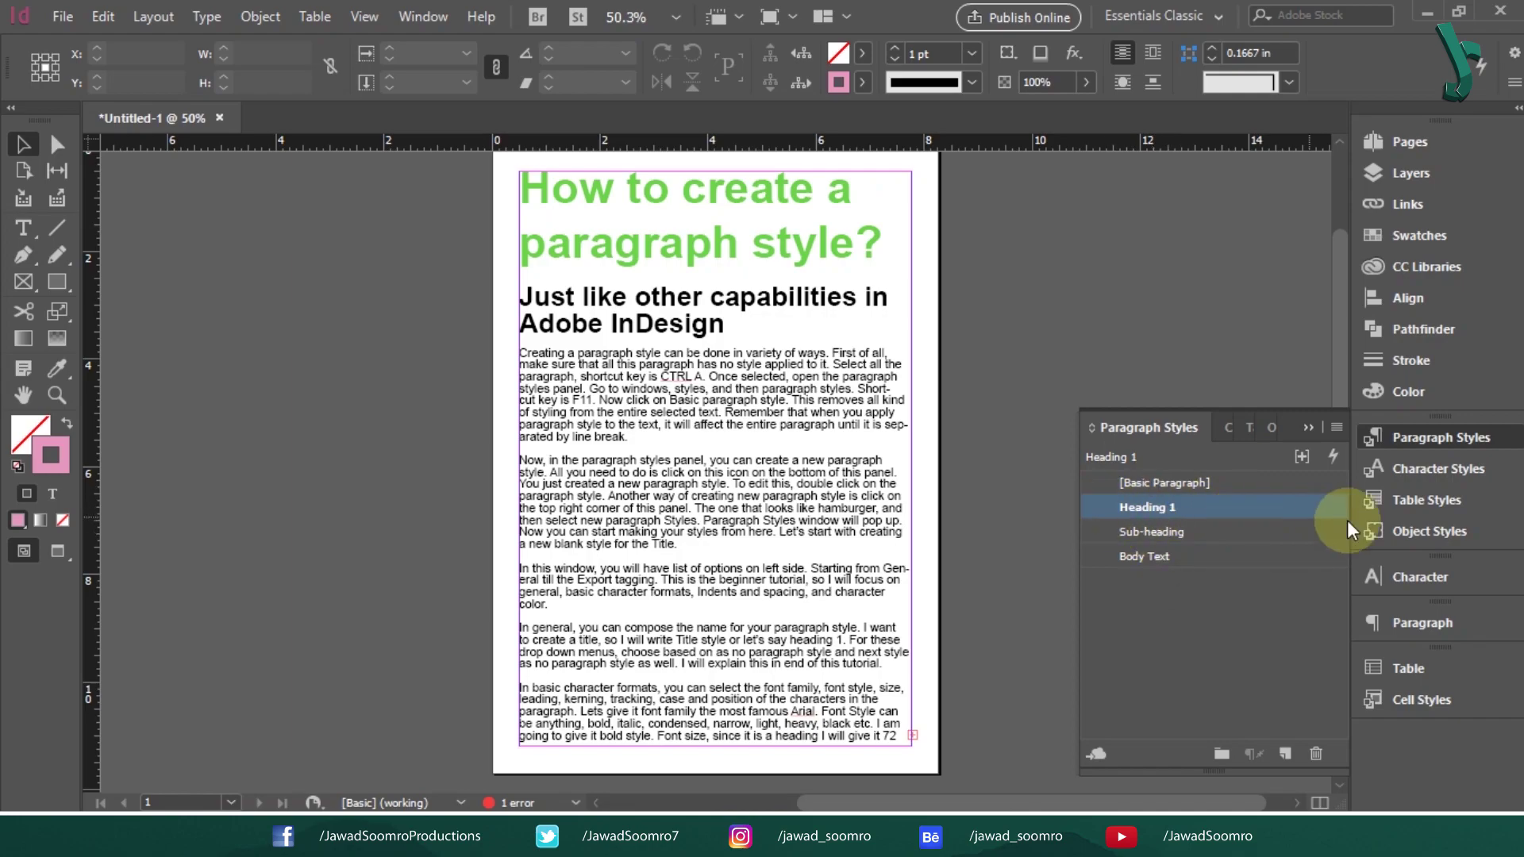
pyautogui.doubleClick(1167, 507)
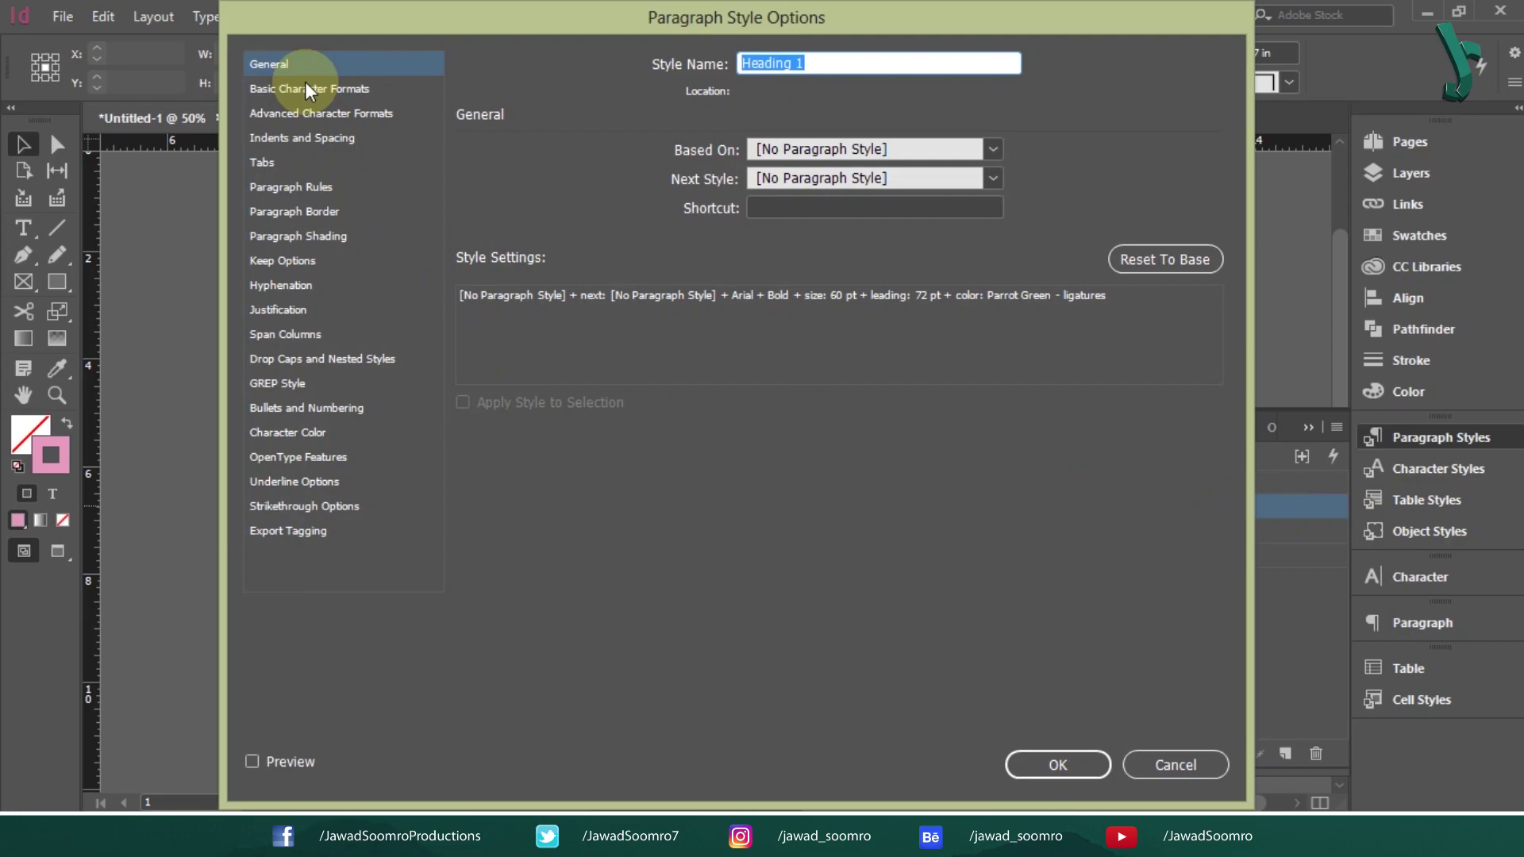
pyautogui.click(307, 87)
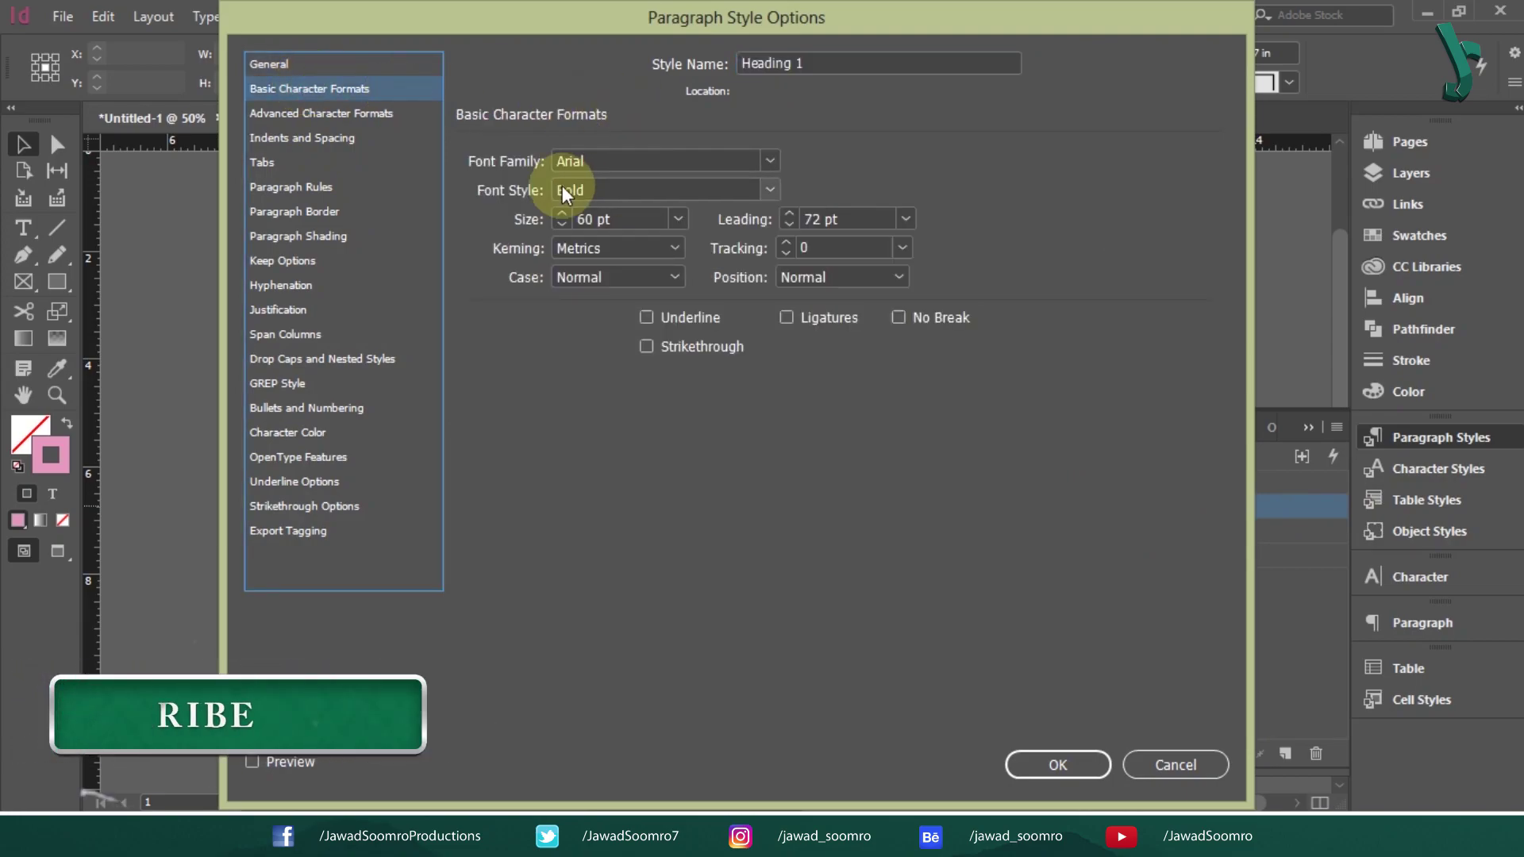
pyautogui.doubleClick(697, 160)
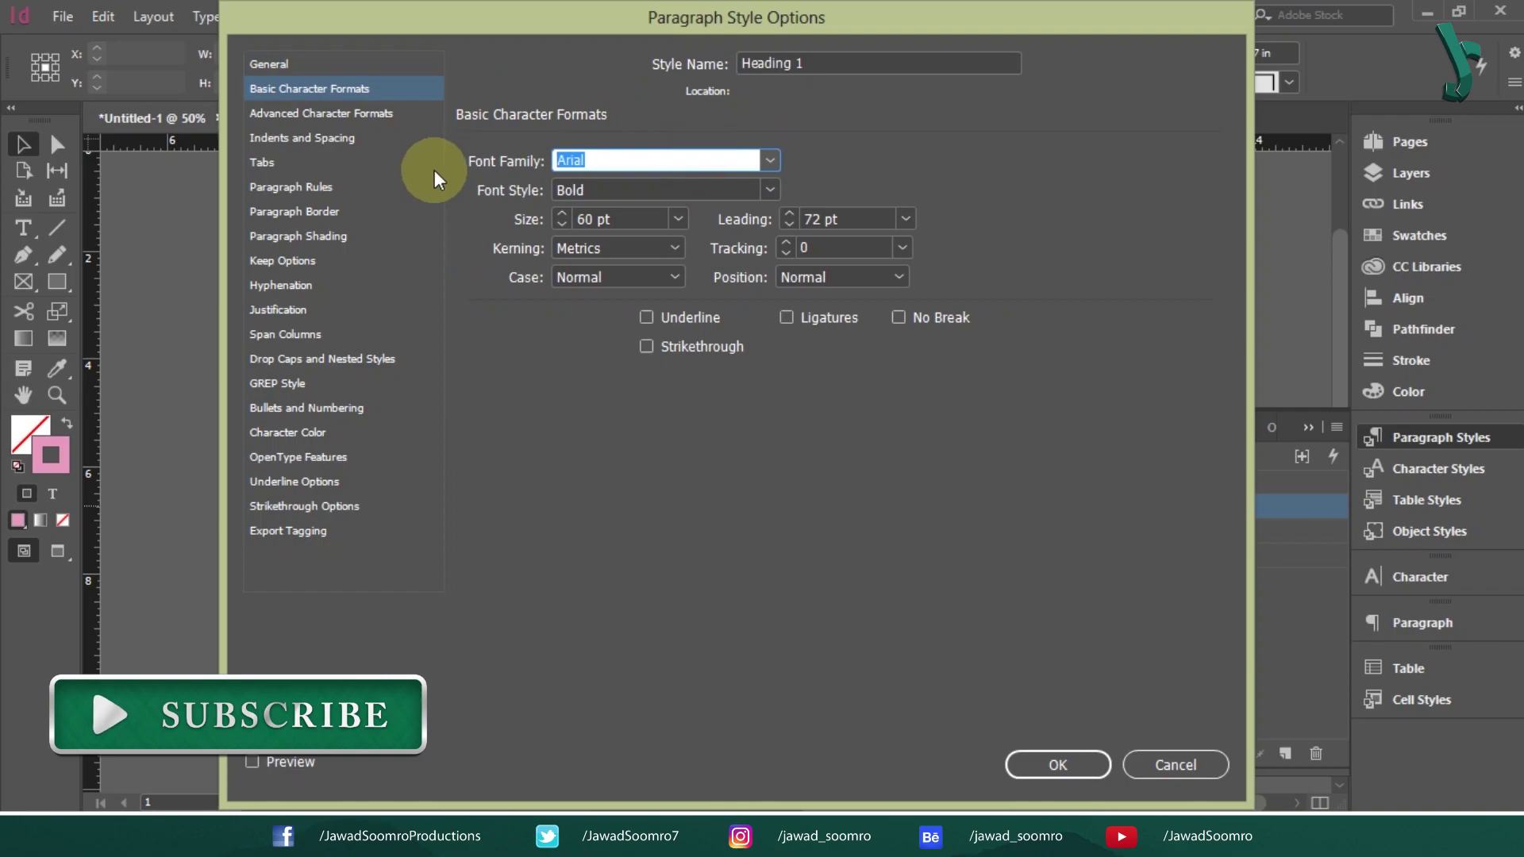
pyautogui.write('Cardo')
pyautogui.press('Tab')
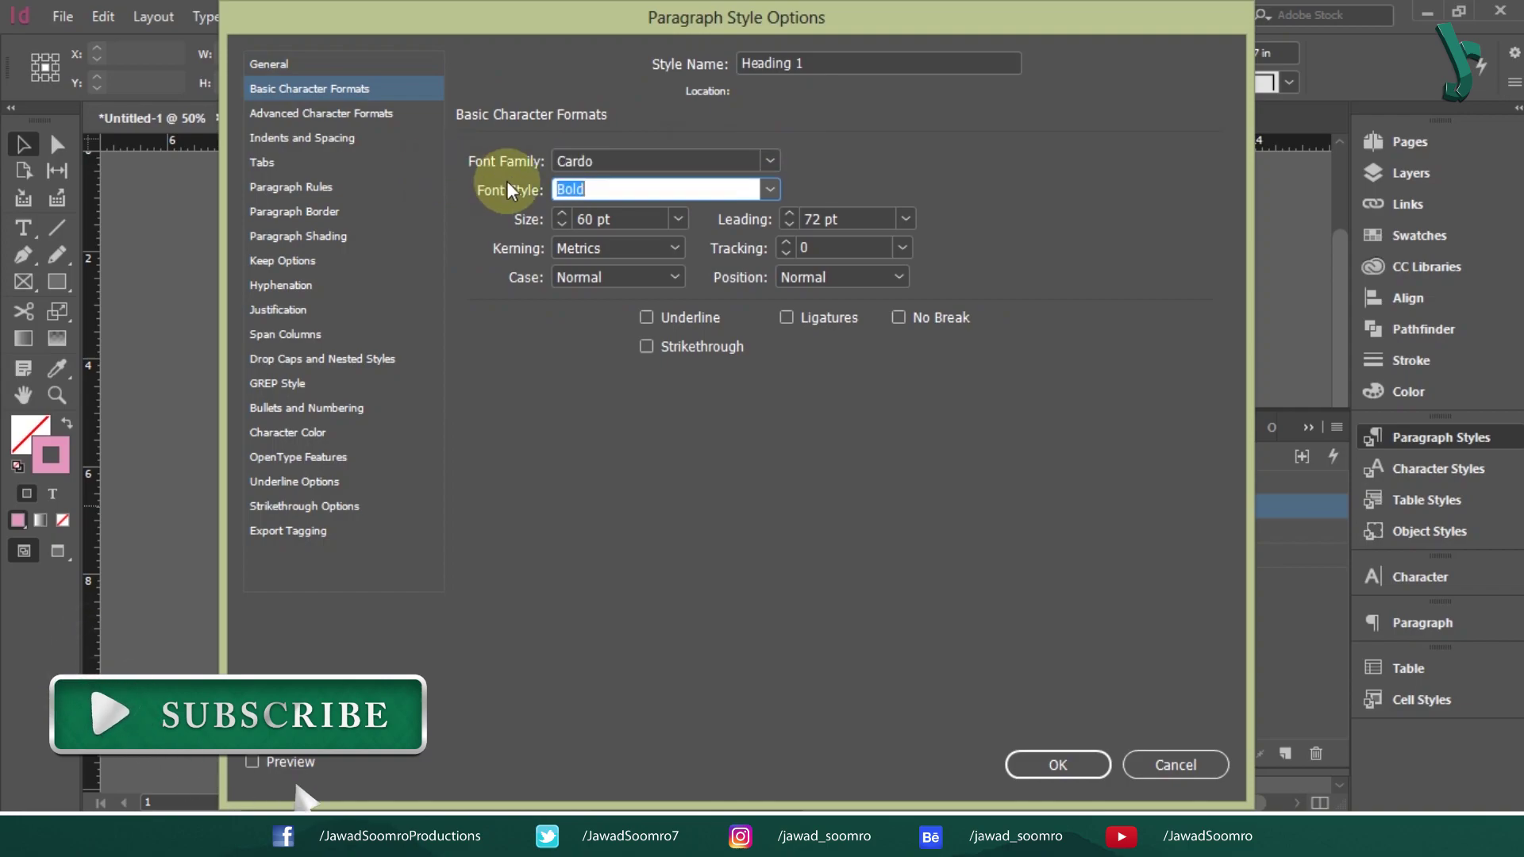
pyautogui.click(768, 189)
pyautogui.click(731, 223)
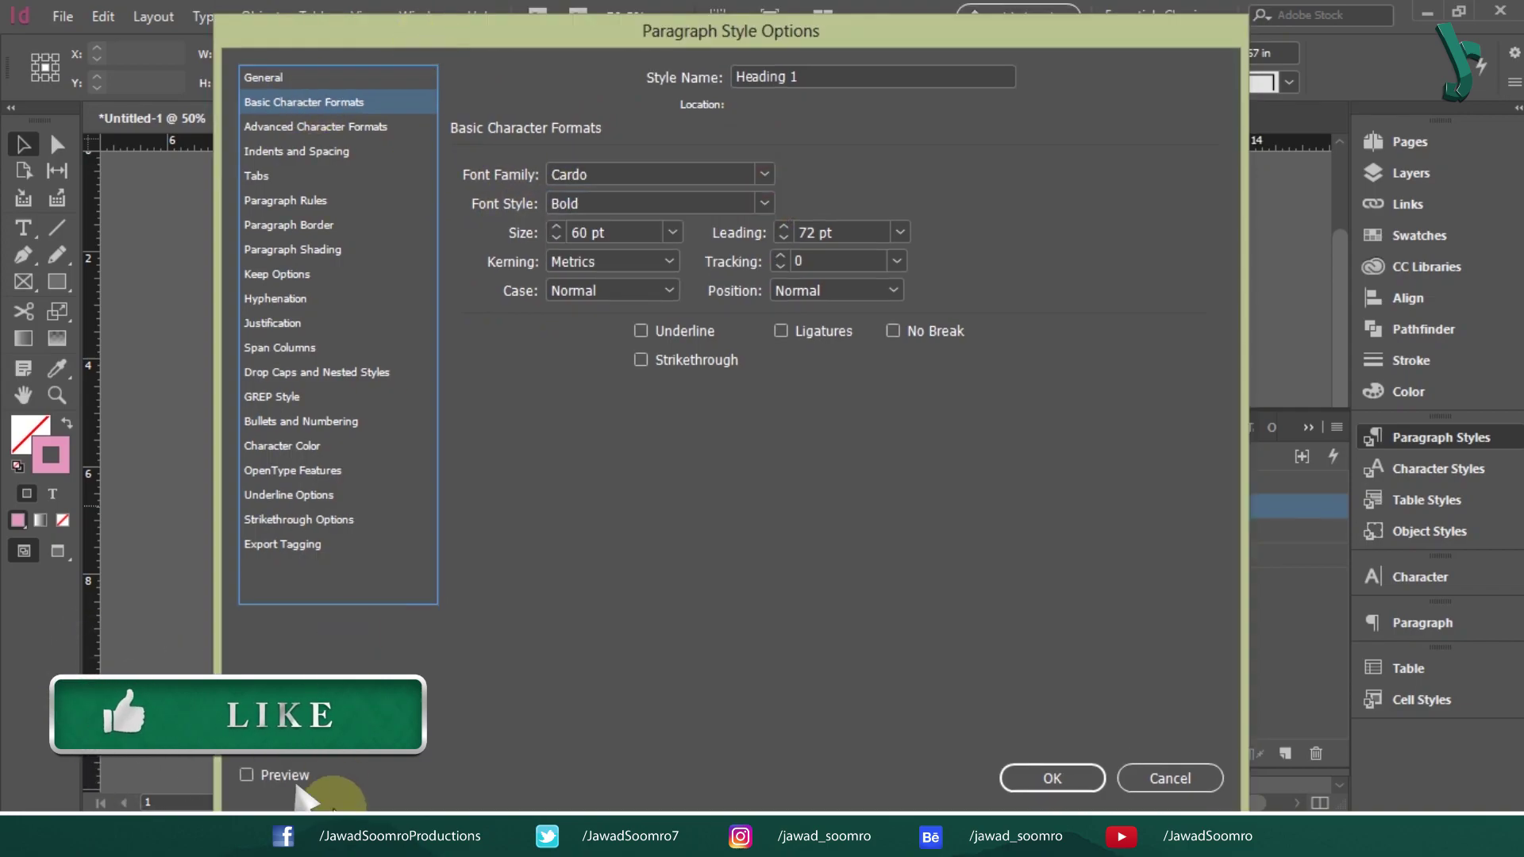
# Move the style options aside to uncover the page and turn on the live preview.
pyautogui.moveTo(471, 33); pyautogui.dragTo(1112, 40)
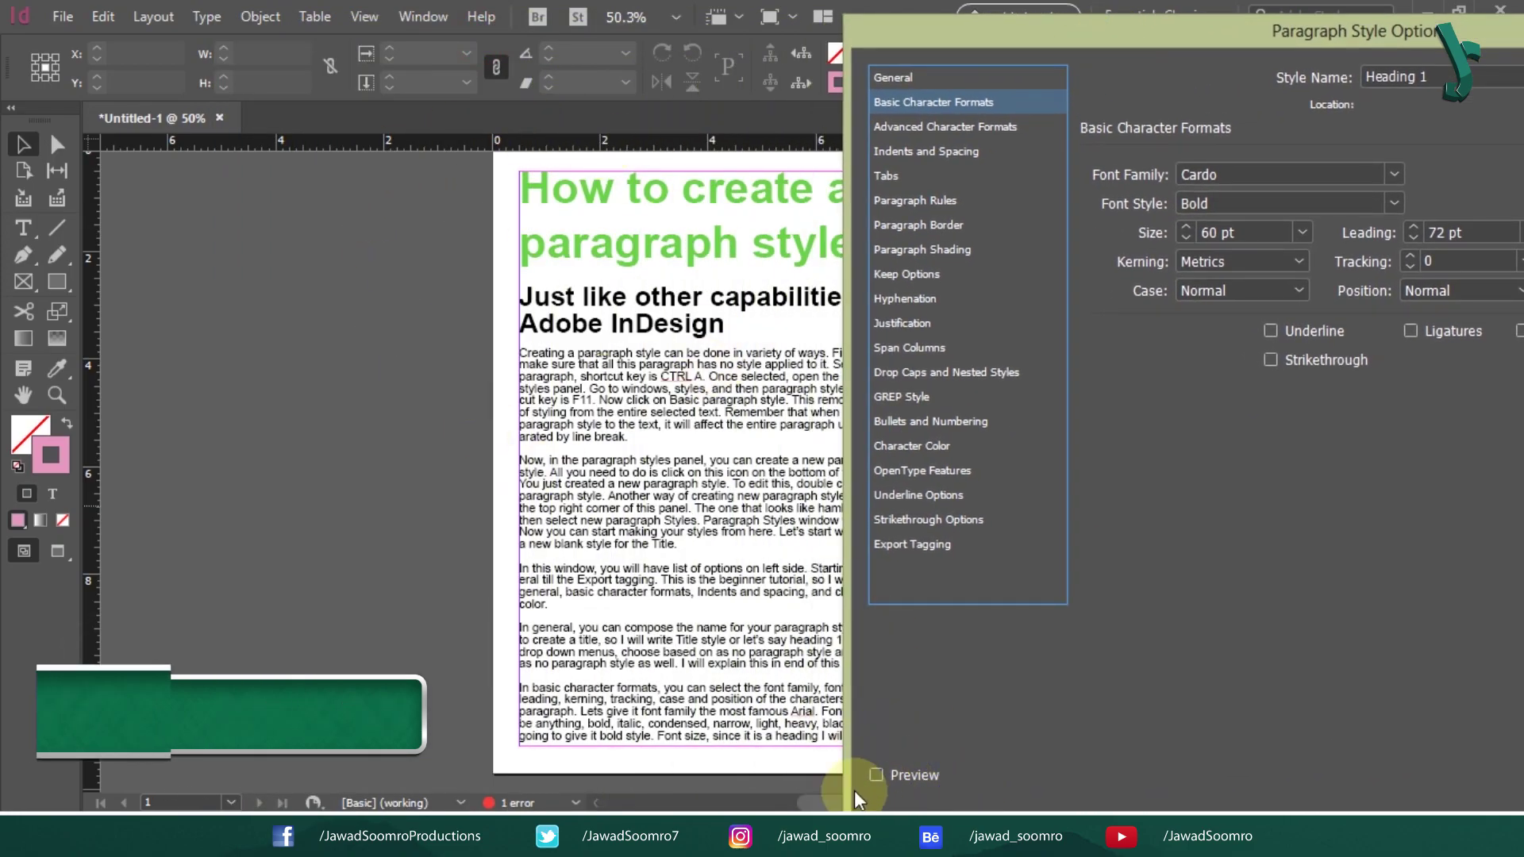
pyautogui.click(877, 776)
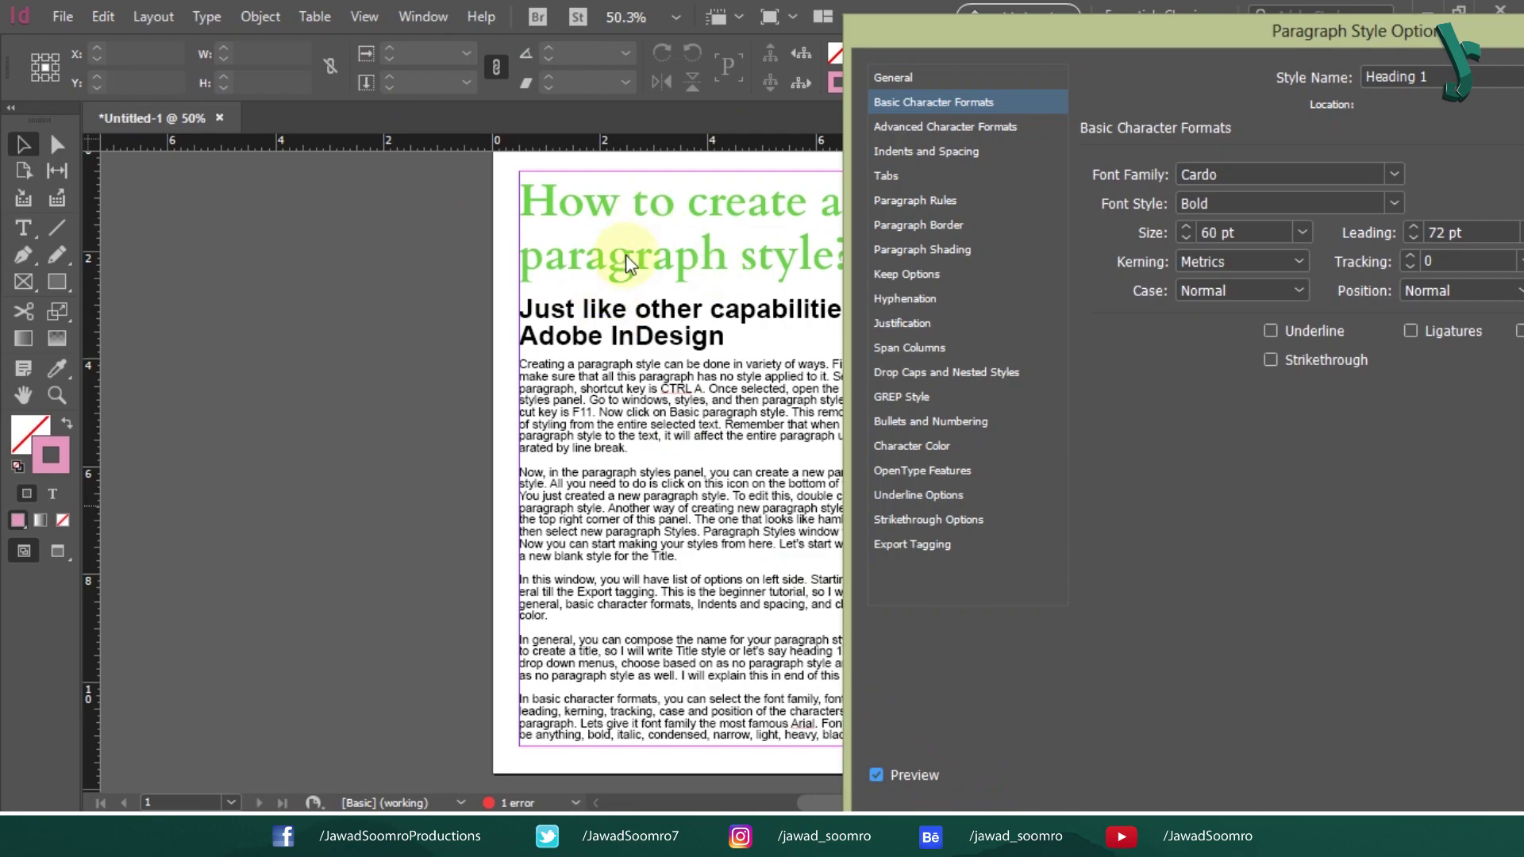
pyautogui.moveTo(981, 36); pyautogui.dragTo(945, 8)
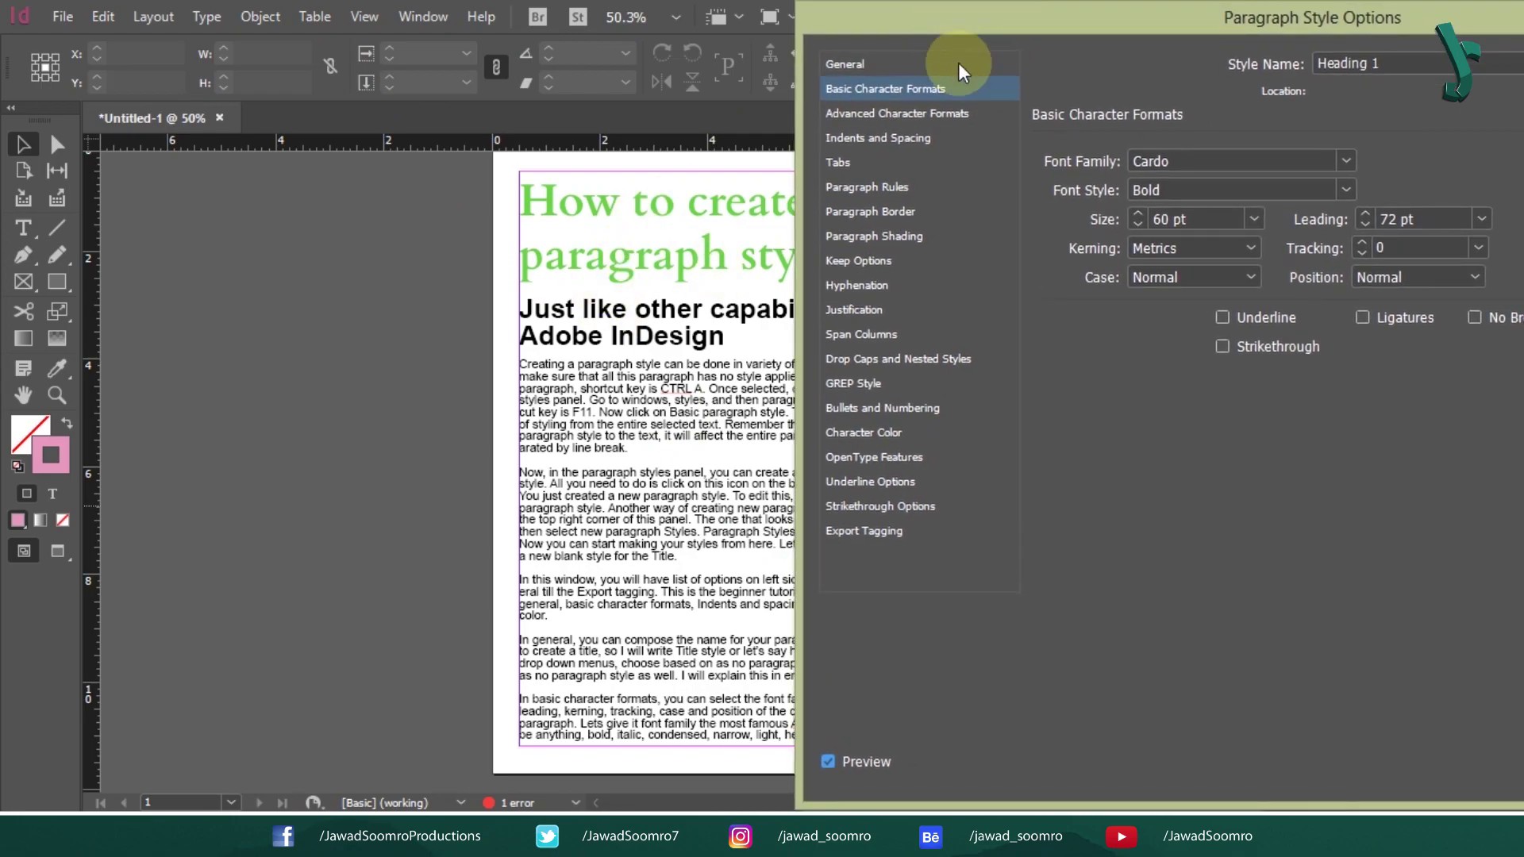
# Try Center and Right alignment for the Heading 1 style and set it back to Left.
pyautogui.click(911, 139)
pyautogui.click(1231, 162)
pyautogui.click(1232, 162)
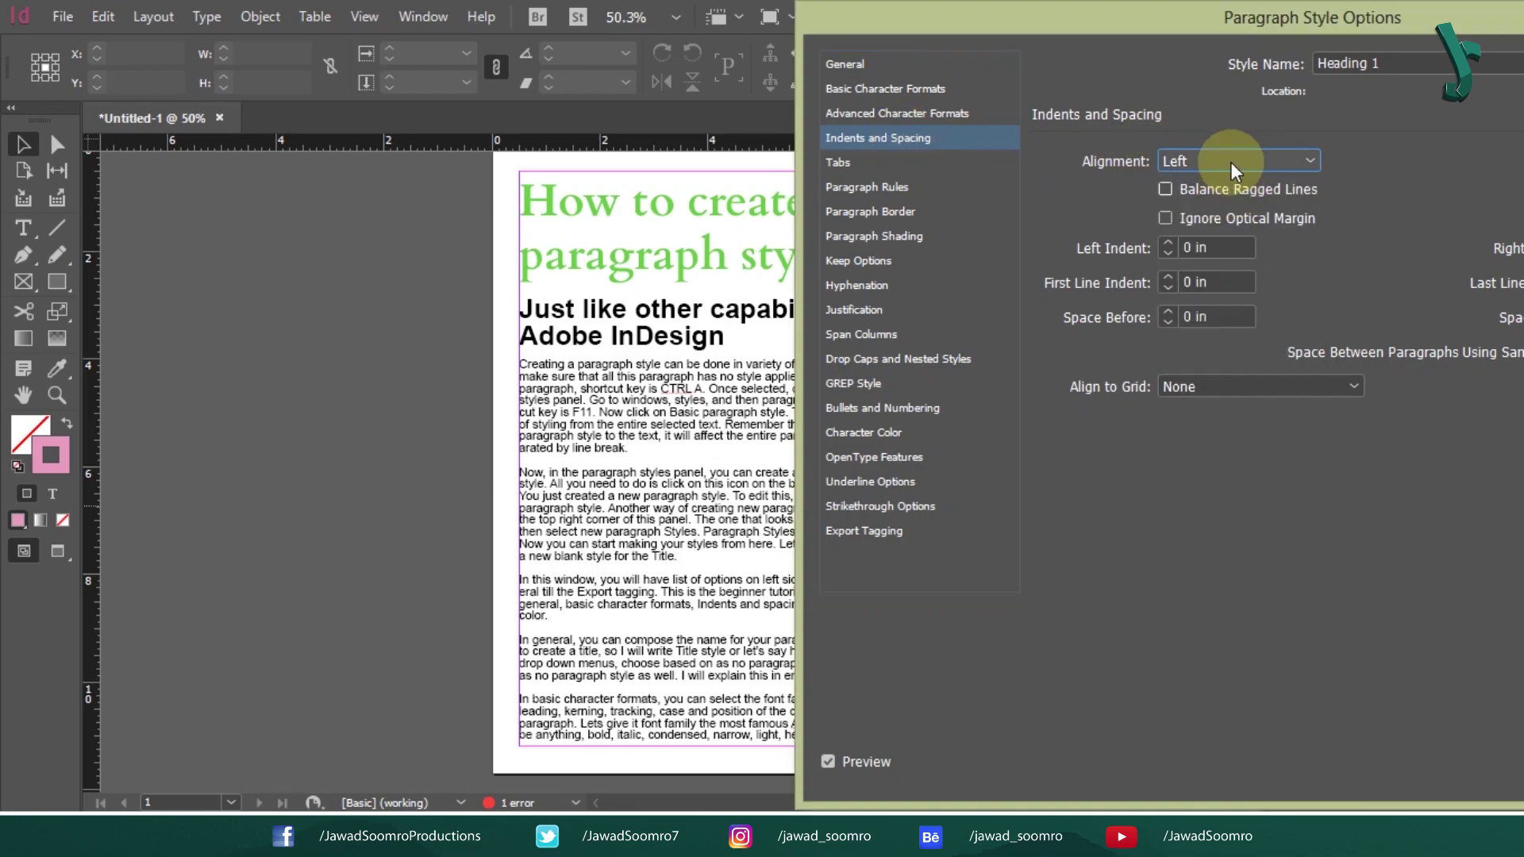
pyautogui.click(1232, 162)
pyautogui.click(1218, 208)
pyautogui.moveTo(1270, 18); pyautogui.dragTo(1103, 17)
pyautogui.click(1079, 162)
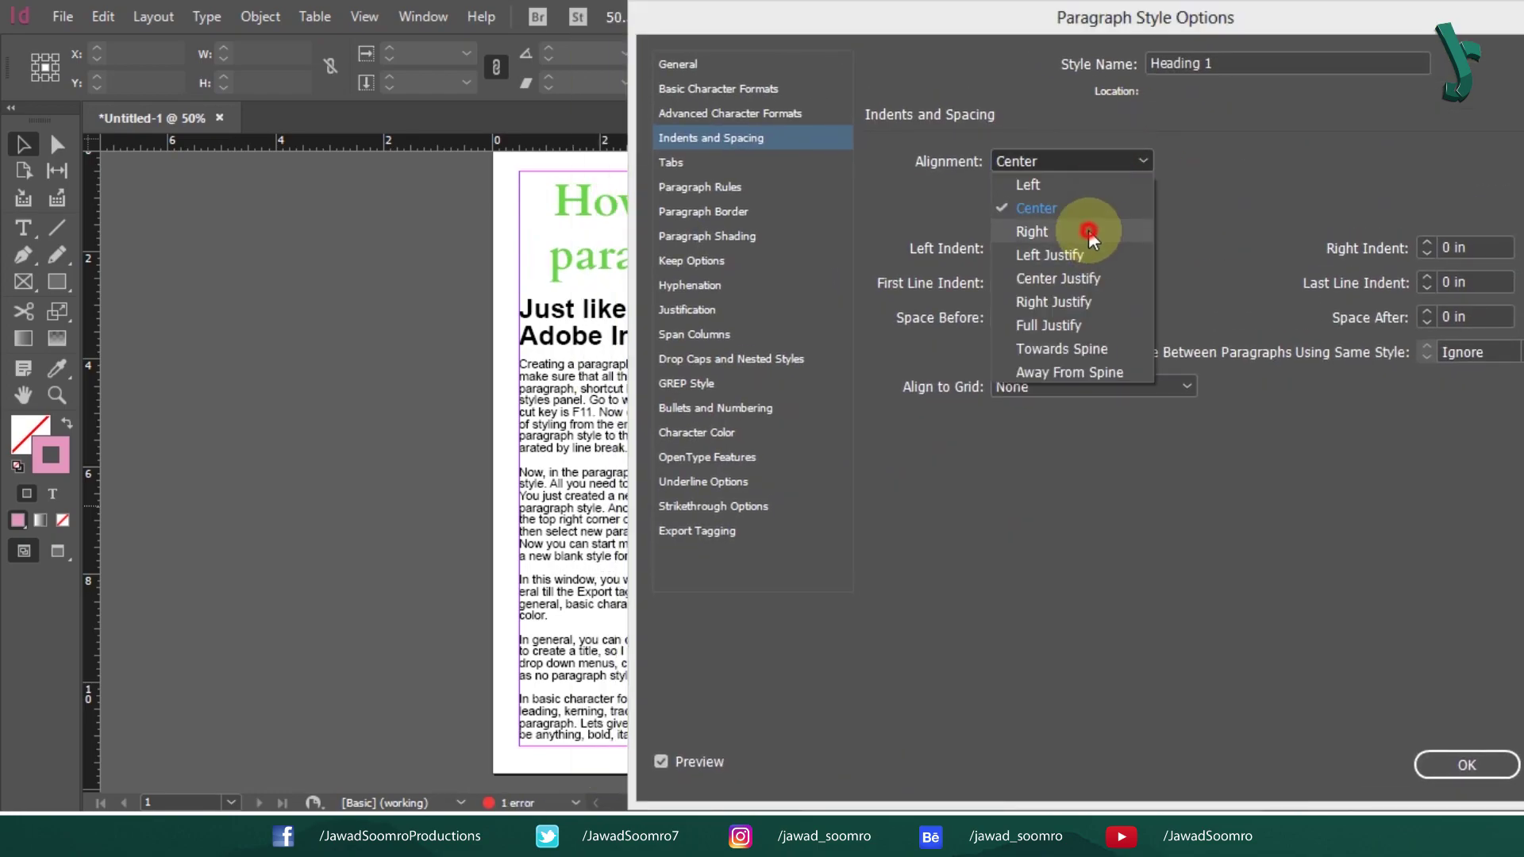
pyautogui.click(1088, 231)
pyautogui.moveTo(855, 12); pyautogui.dragTo(989, 16)
pyautogui.click(1182, 161)
pyautogui.click(1138, 184)
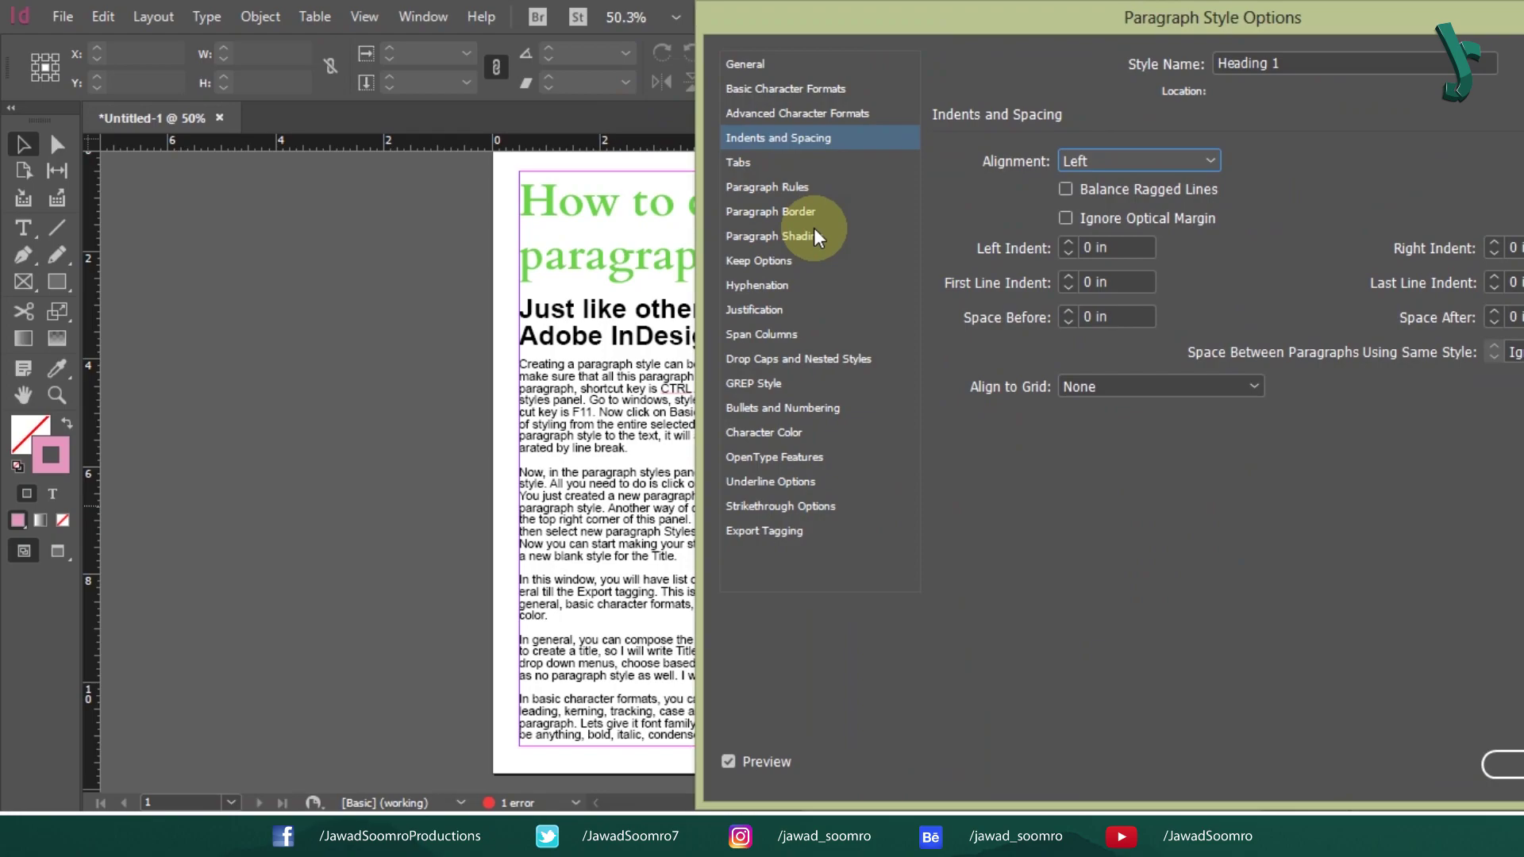
# Set the Heading 1 style's character color to C=100 M=90 Y=10 K=0 and confirm the style changes.
pyautogui.click(775, 434)
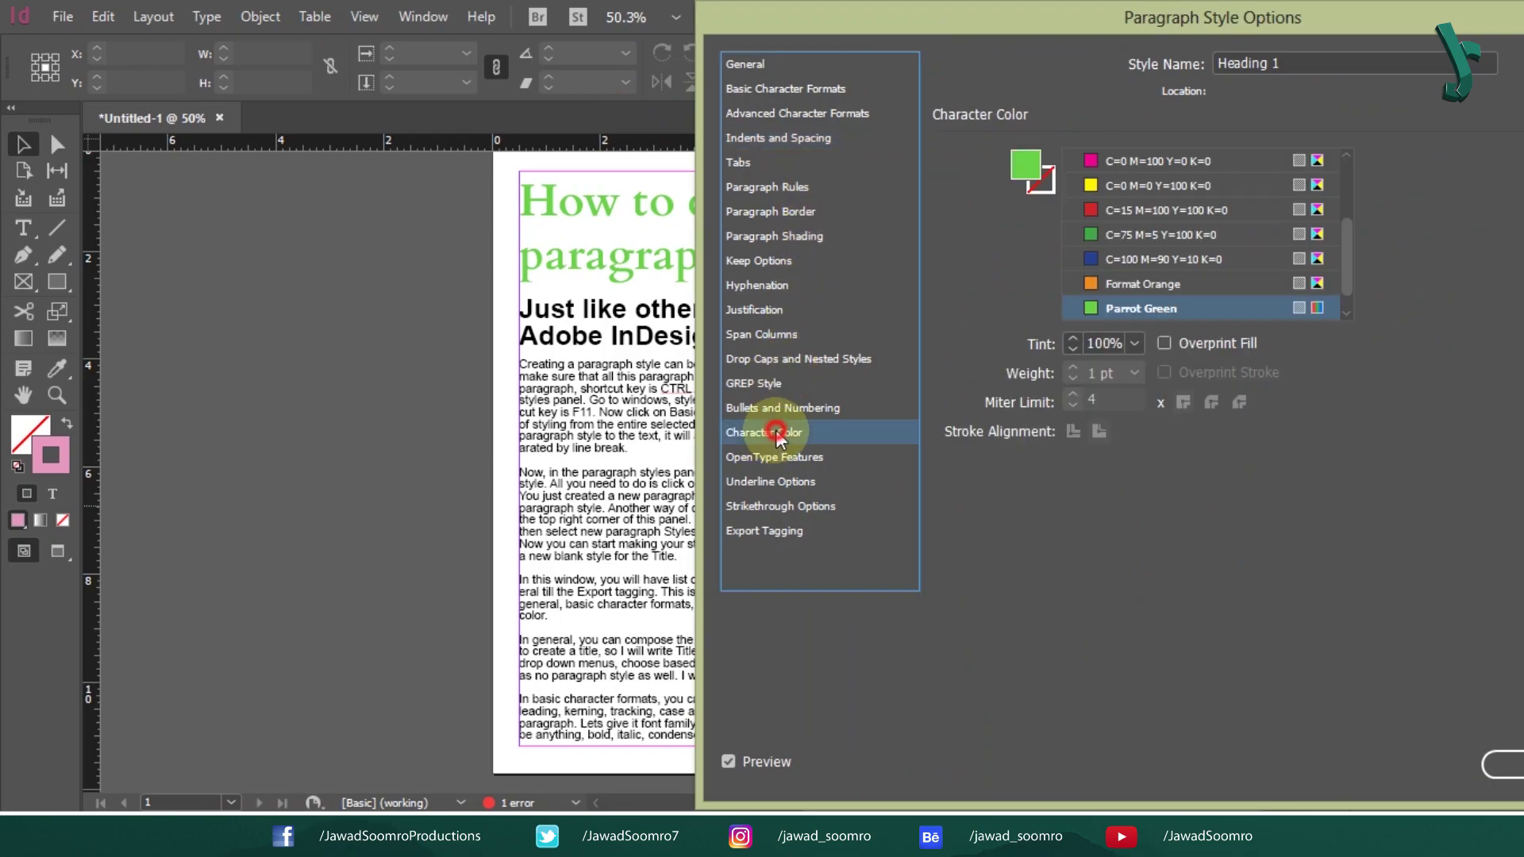
pyautogui.click(1153, 258)
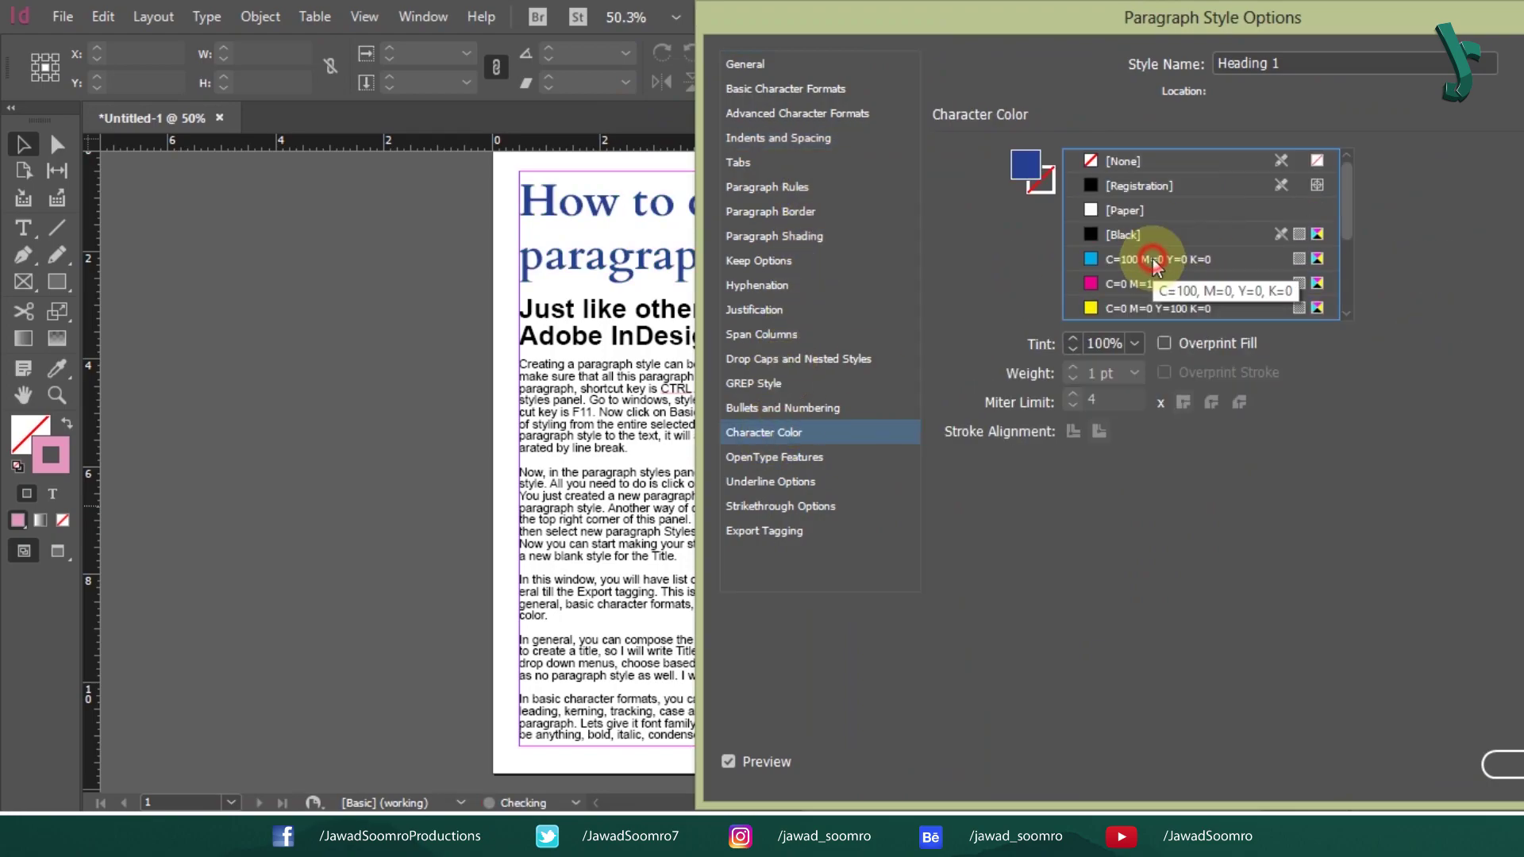
pyautogui.moveTo(1207, 30); pyautogui.dragTo(742, 37)
pyautogui.click(1070, 774)
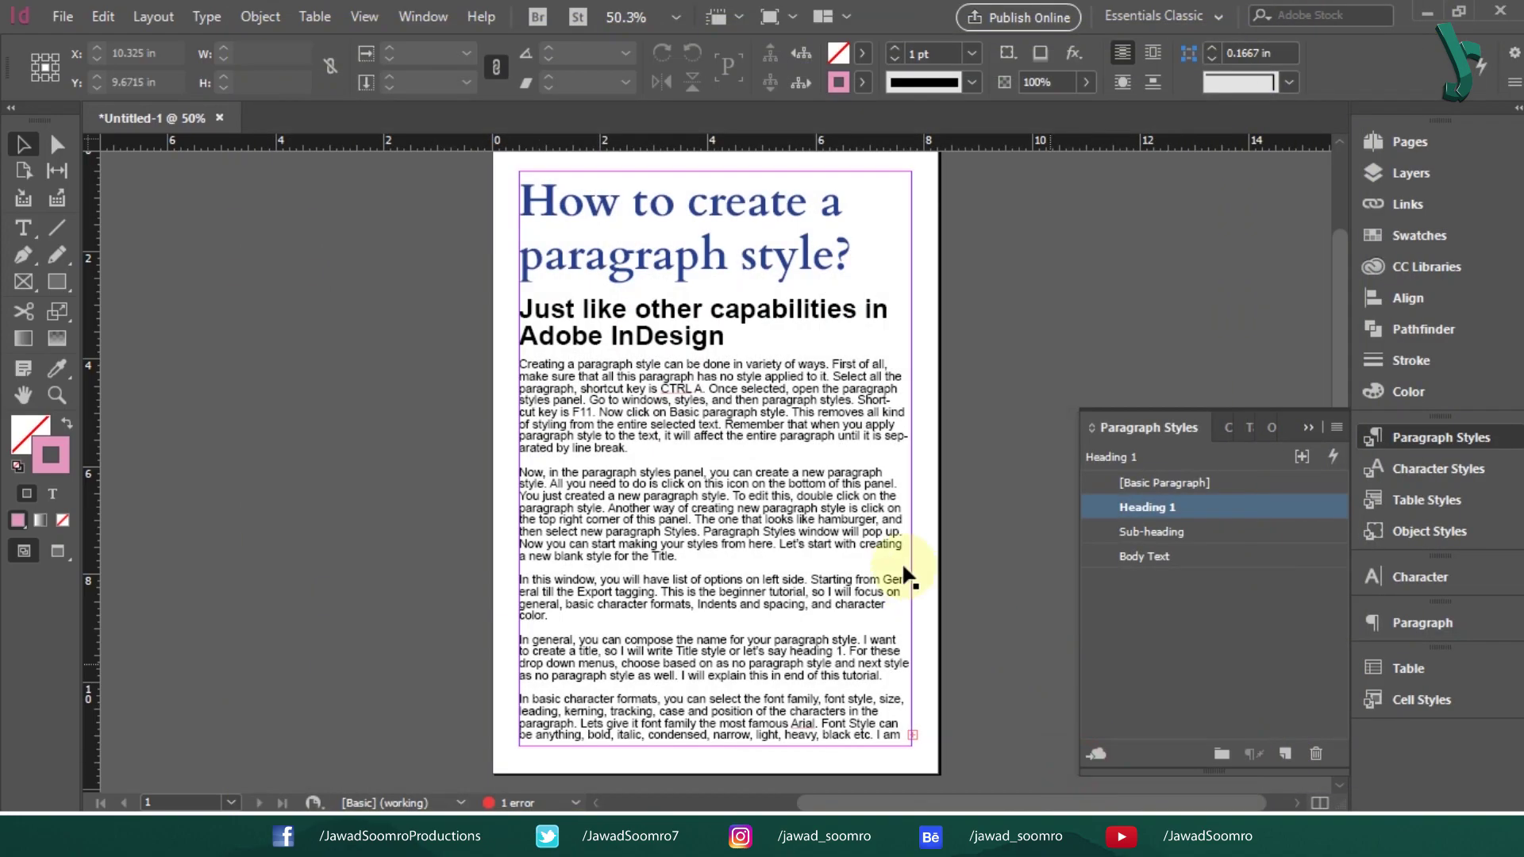
# Open the Sub-heading style's basic character formats and set its size to 30 pt.
pyautogui.click(964, 292)
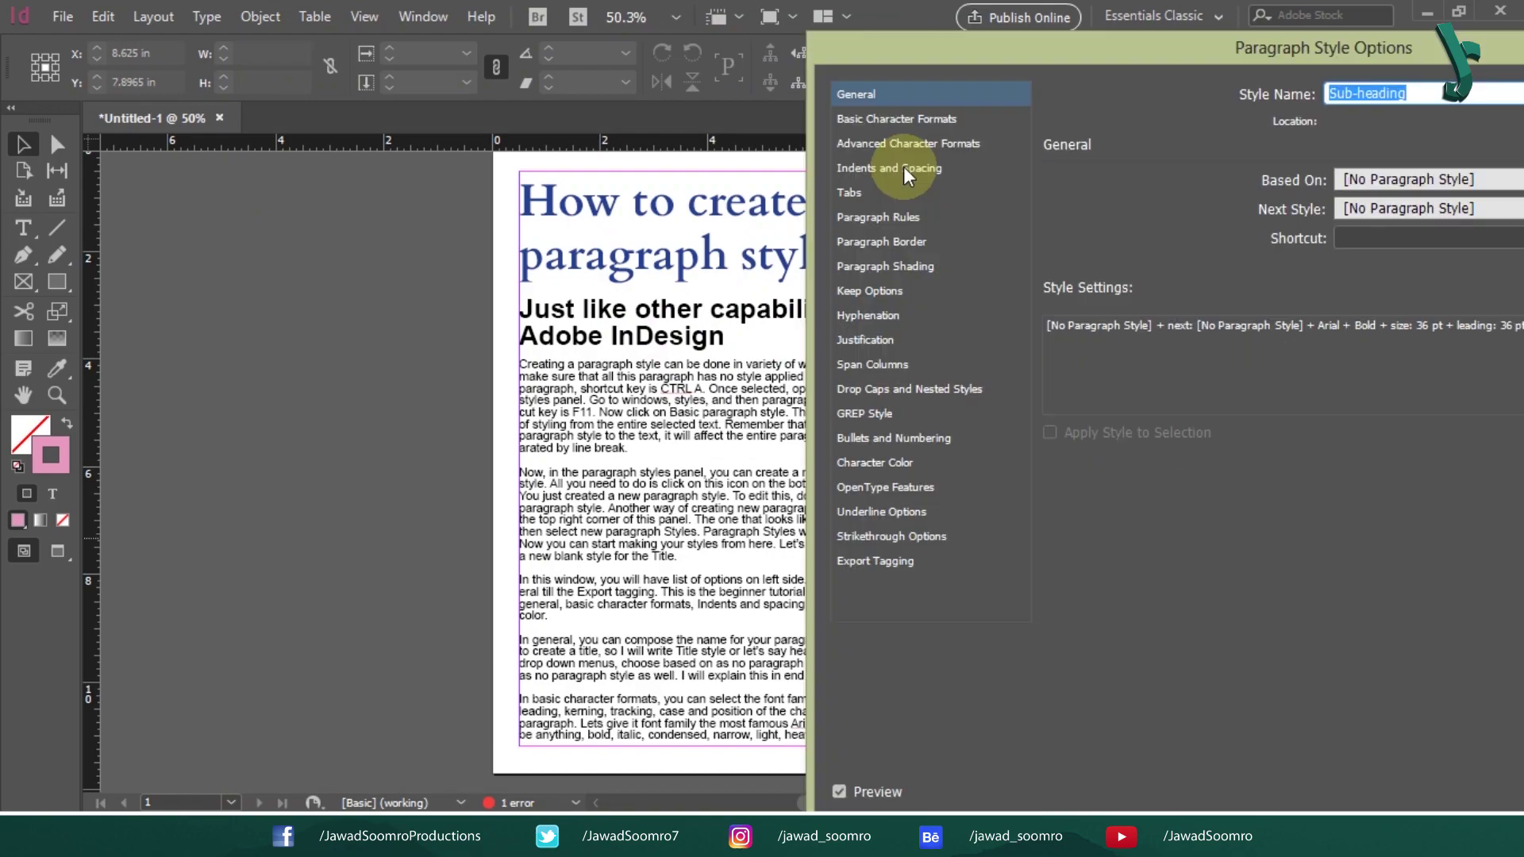
pyautogui.click(897, 119)
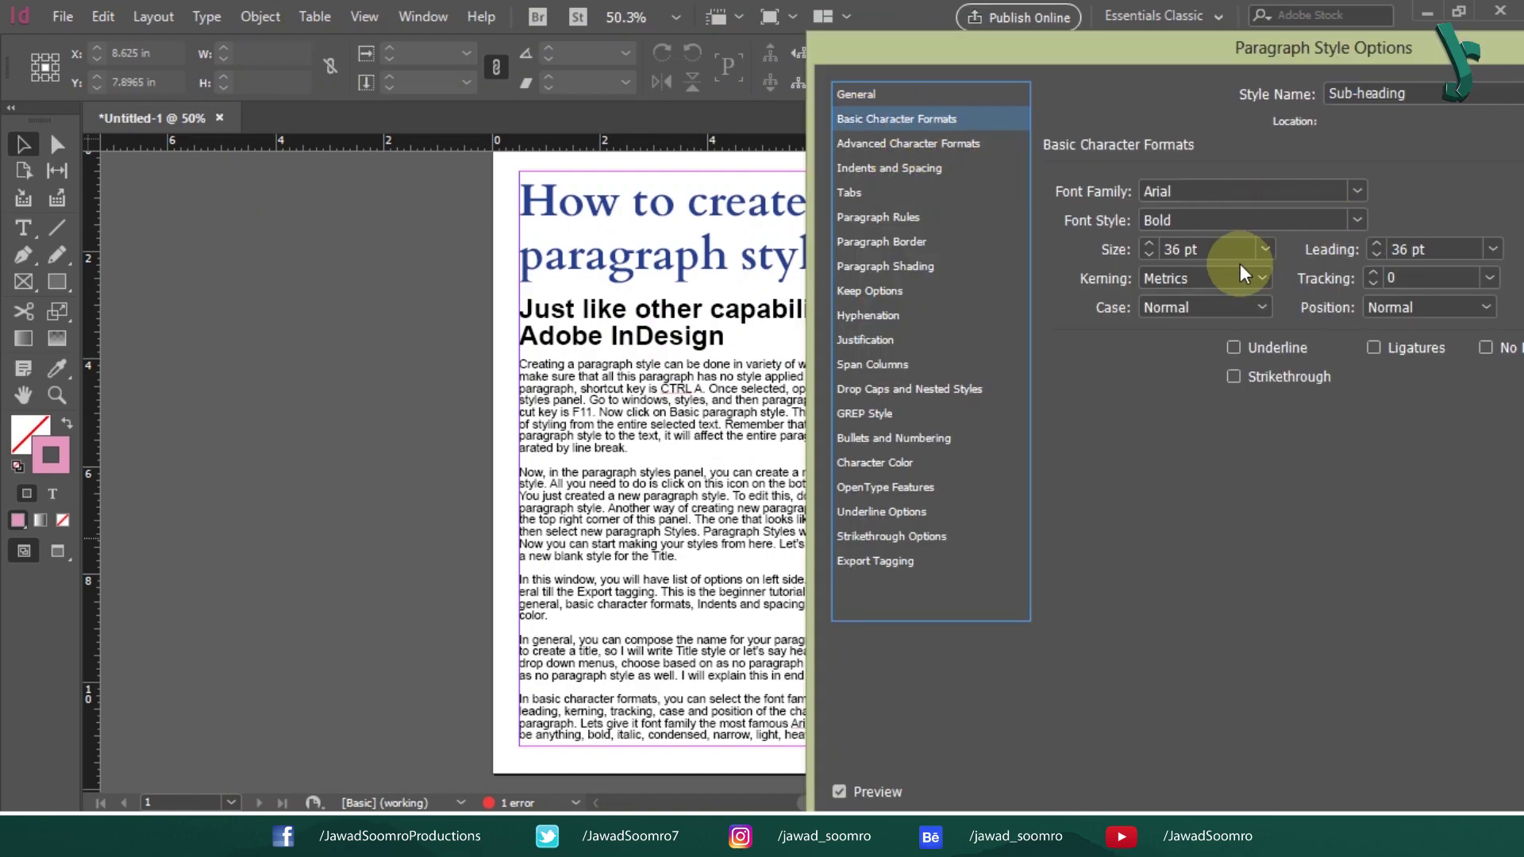
pyautogui.click(1265, 250)
pyautogui.click(1218, 474)
pyautogui.moveTo(1135, 48); pyautogui.dragTo(878, 17)
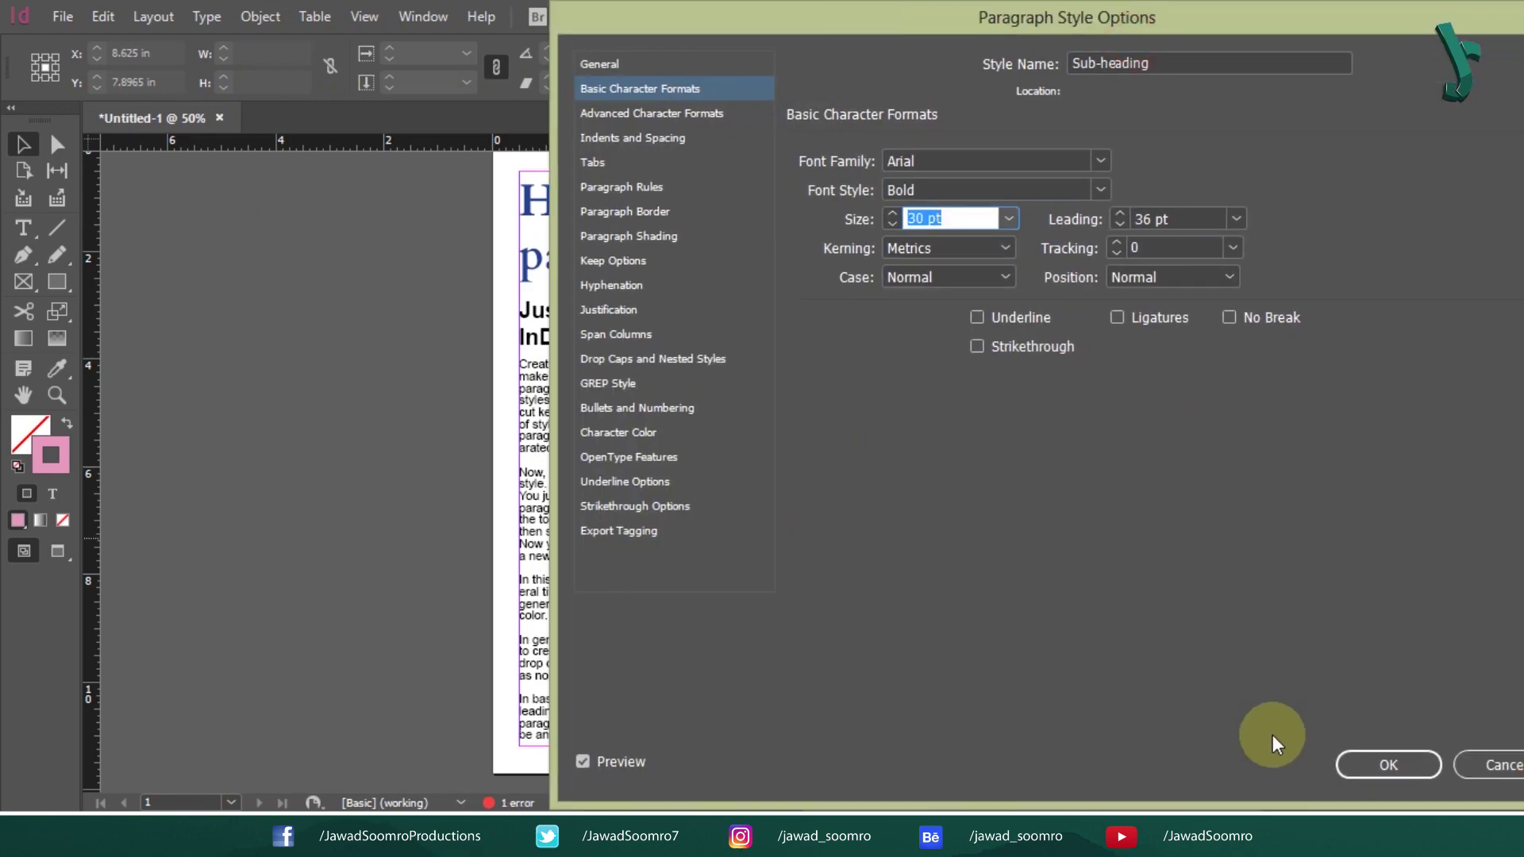
# Confirm the Sub-heading style changes and set the Body Text style's size to 12 pt with the preview in view.
pyautogui.click(1389, 764)
pyautogui.doubleClick(670, 600)
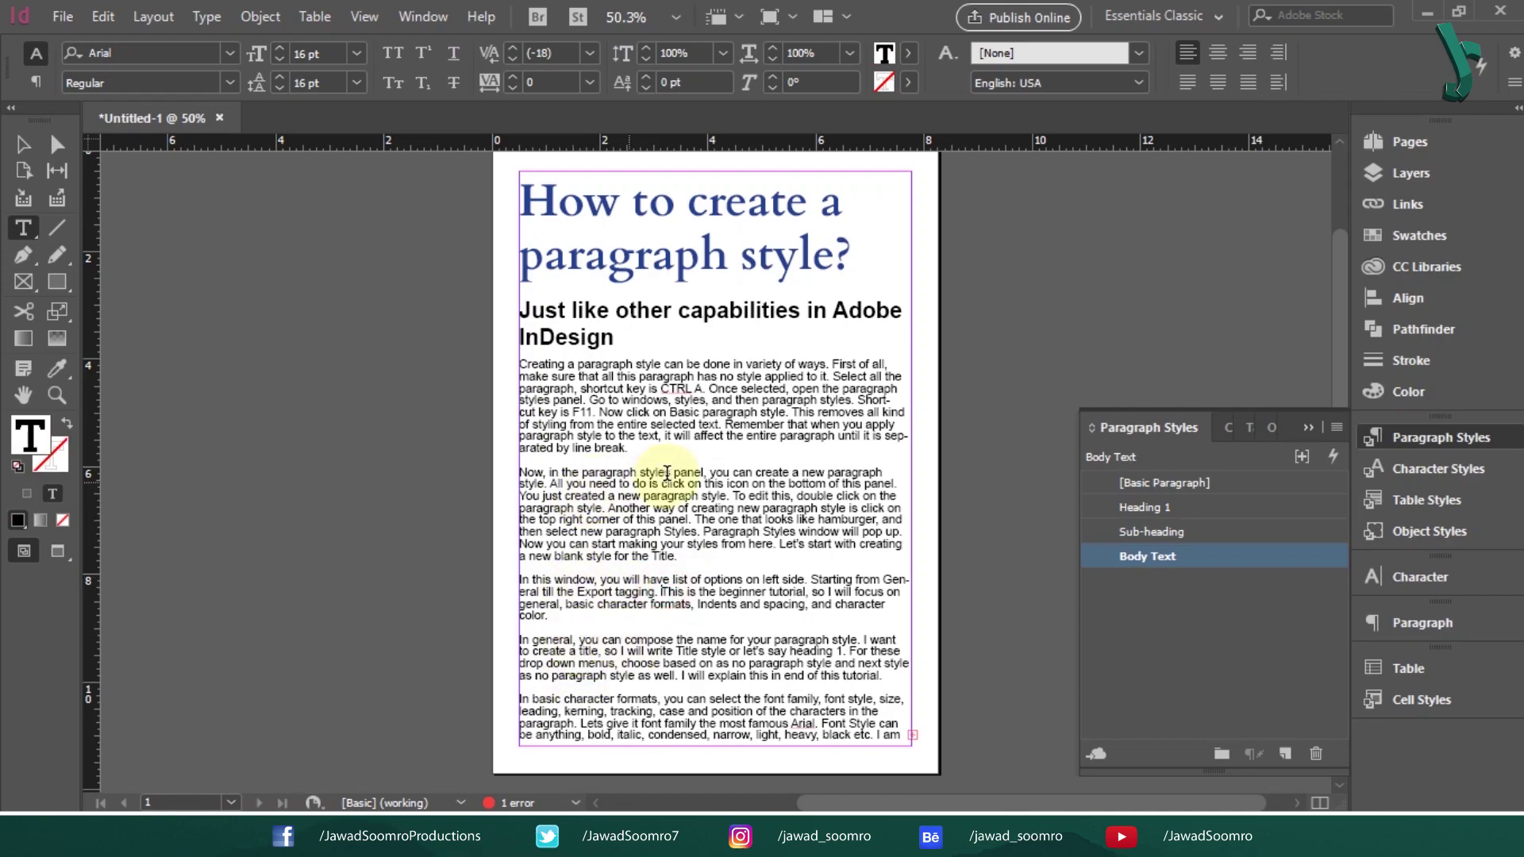
pyautogui.doubleClick(1241, 563)
pyautogui.moveTo(844, 13); pyautogui.dragTo(1096, 55)
pyautogui.click(880, 133)
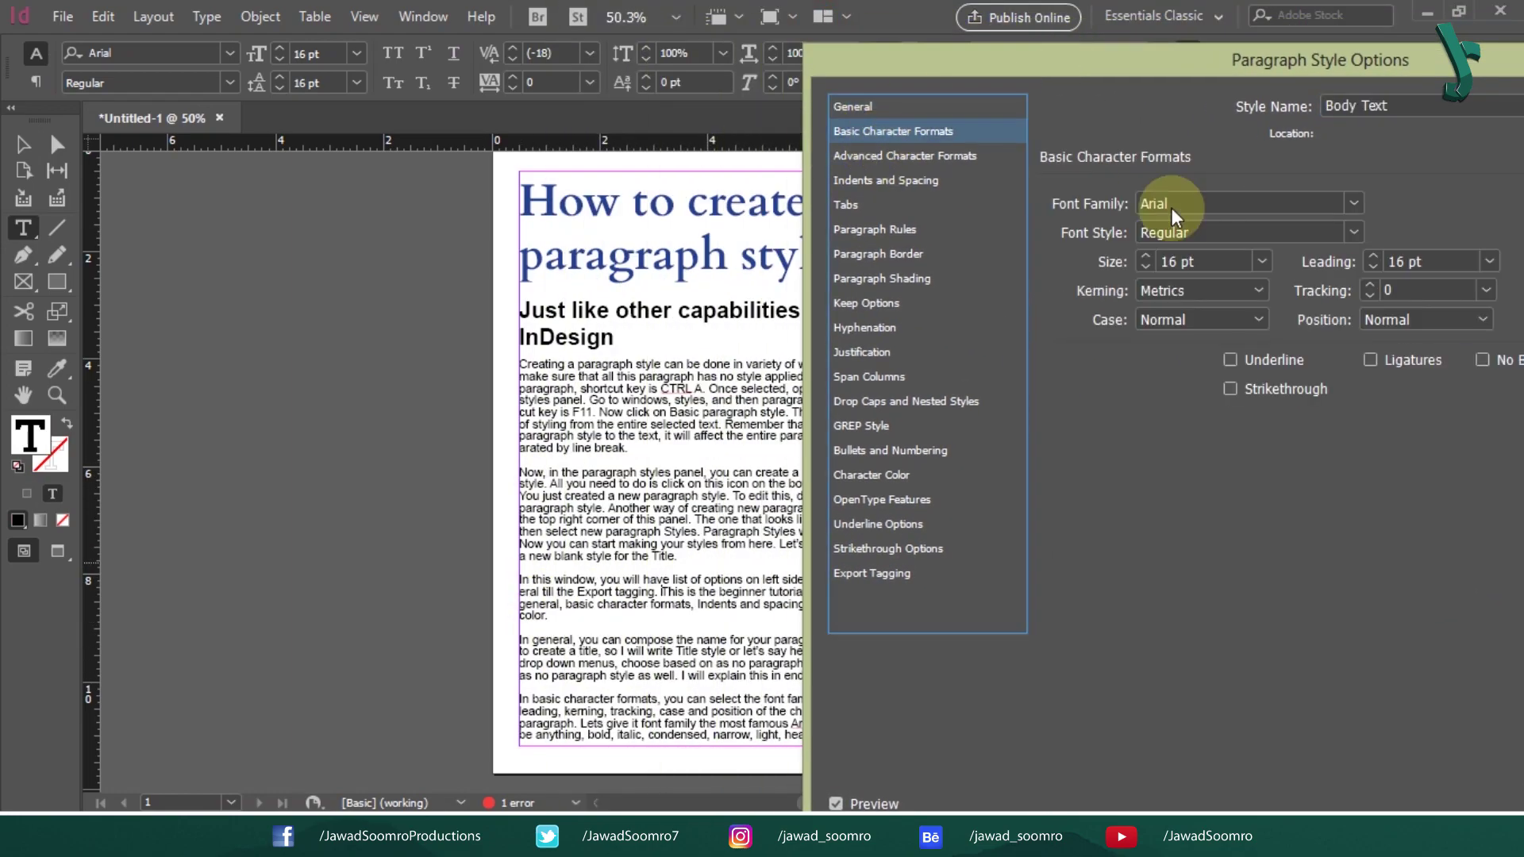
pyautogui.click(1262, 262)
pyautogui.click(1215, 410)
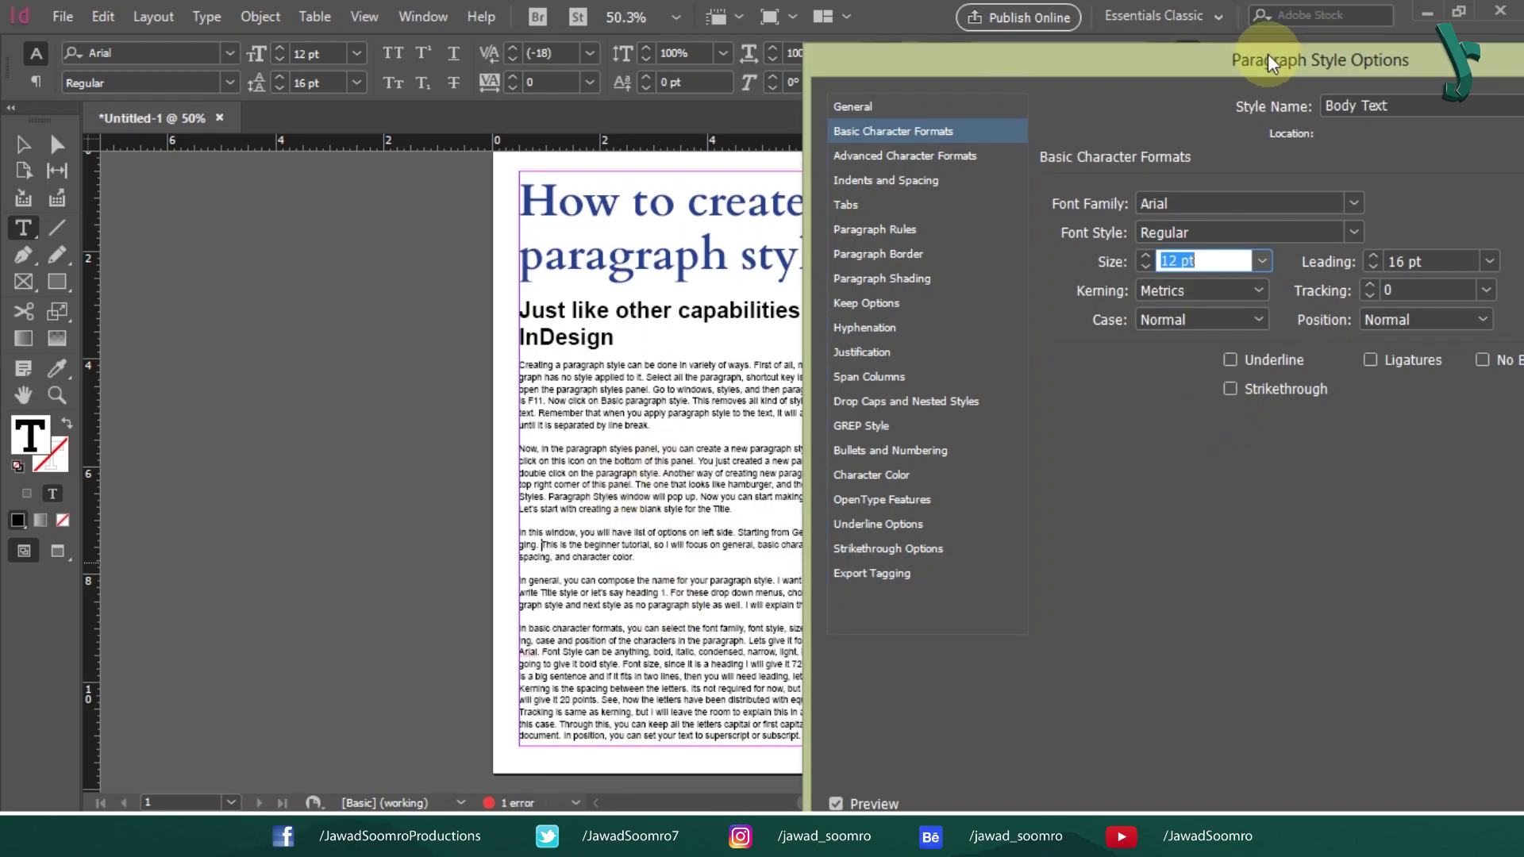
pyautogui.moveTo(1268, 54); pyautogui.dragTo(1523, 56)
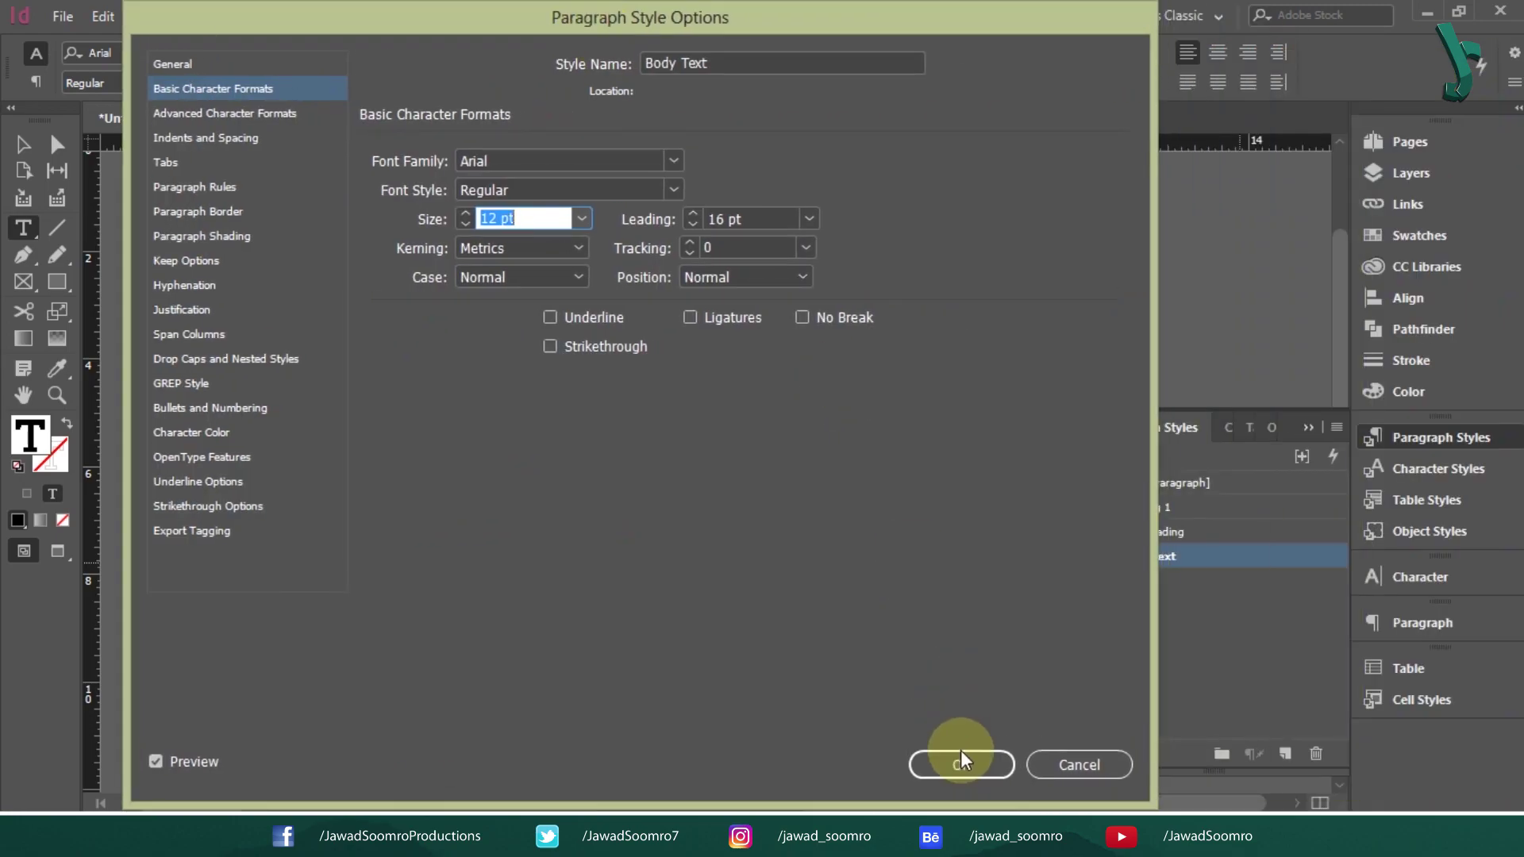
pyautogui.click(963, 755)
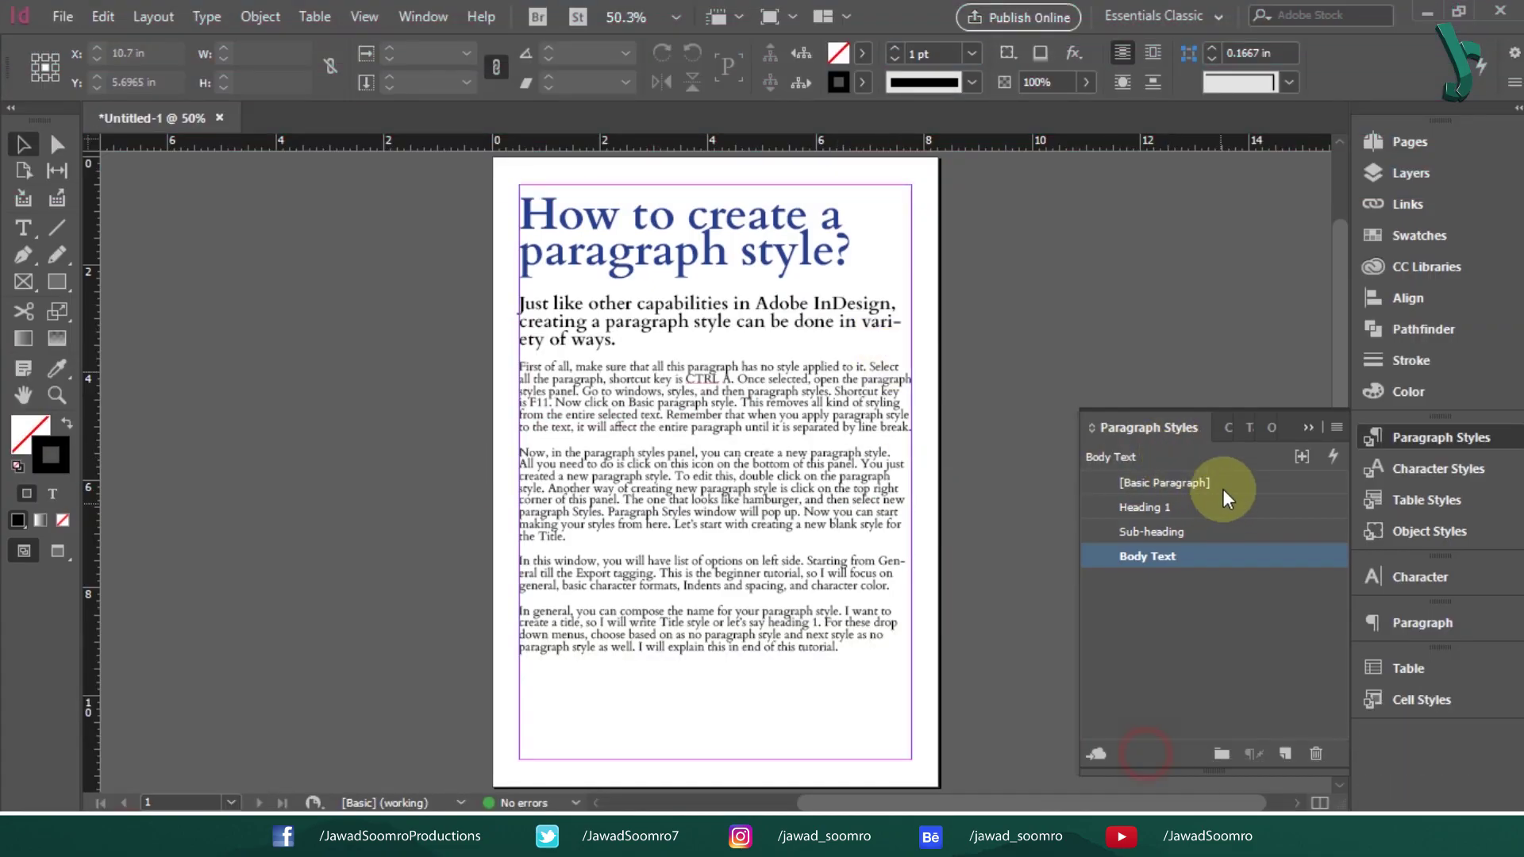
# Try [No Paragraph Style] as the next style of [Basic Paragraph] and look through the other next-style choices.
pyautogui.click(1068, 287)
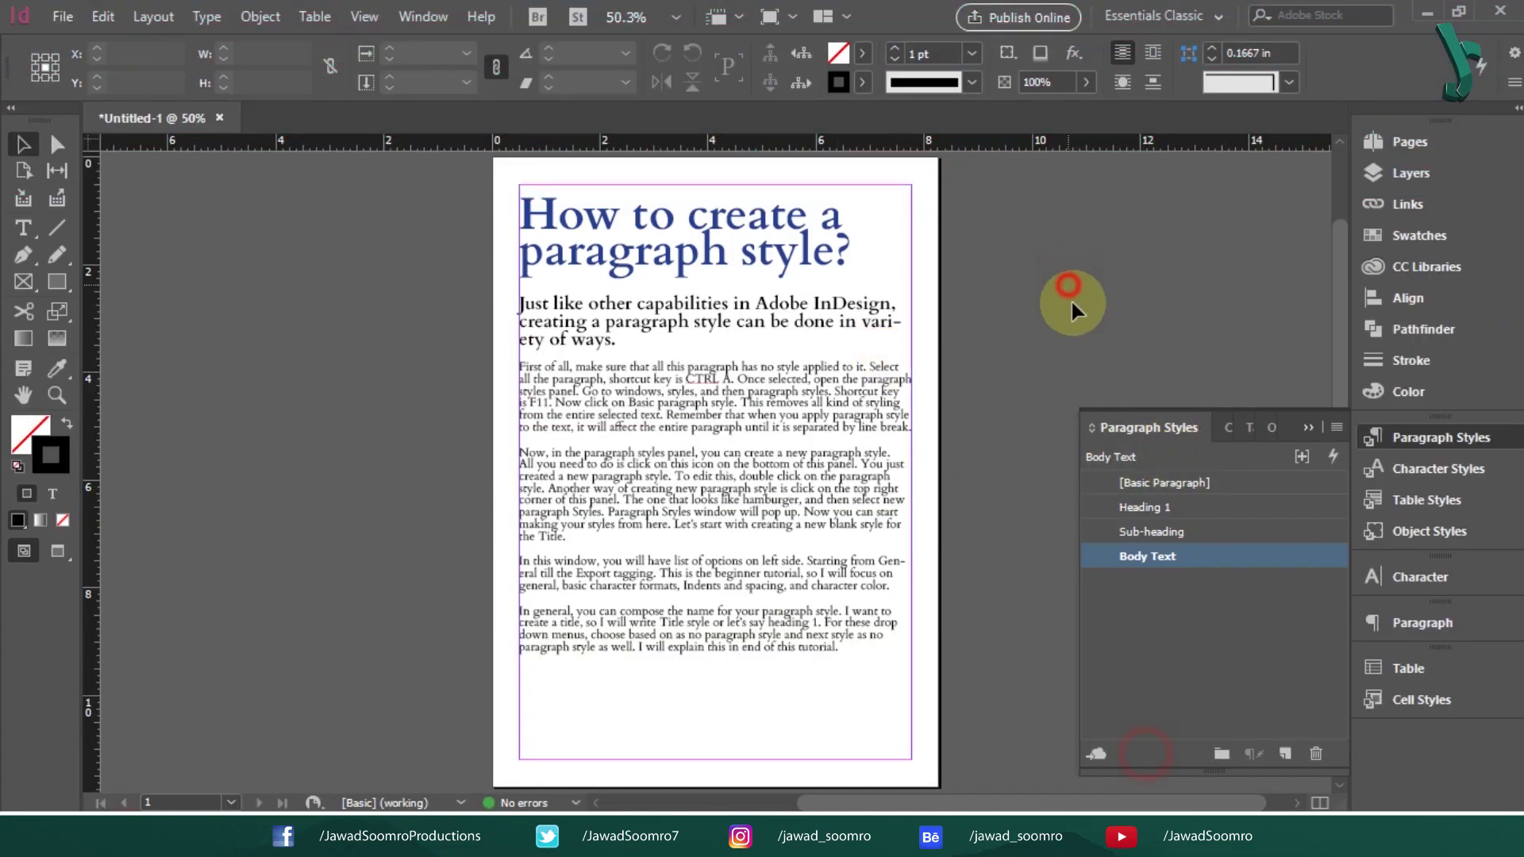
pyautogui.doubleClick(1206, 482)
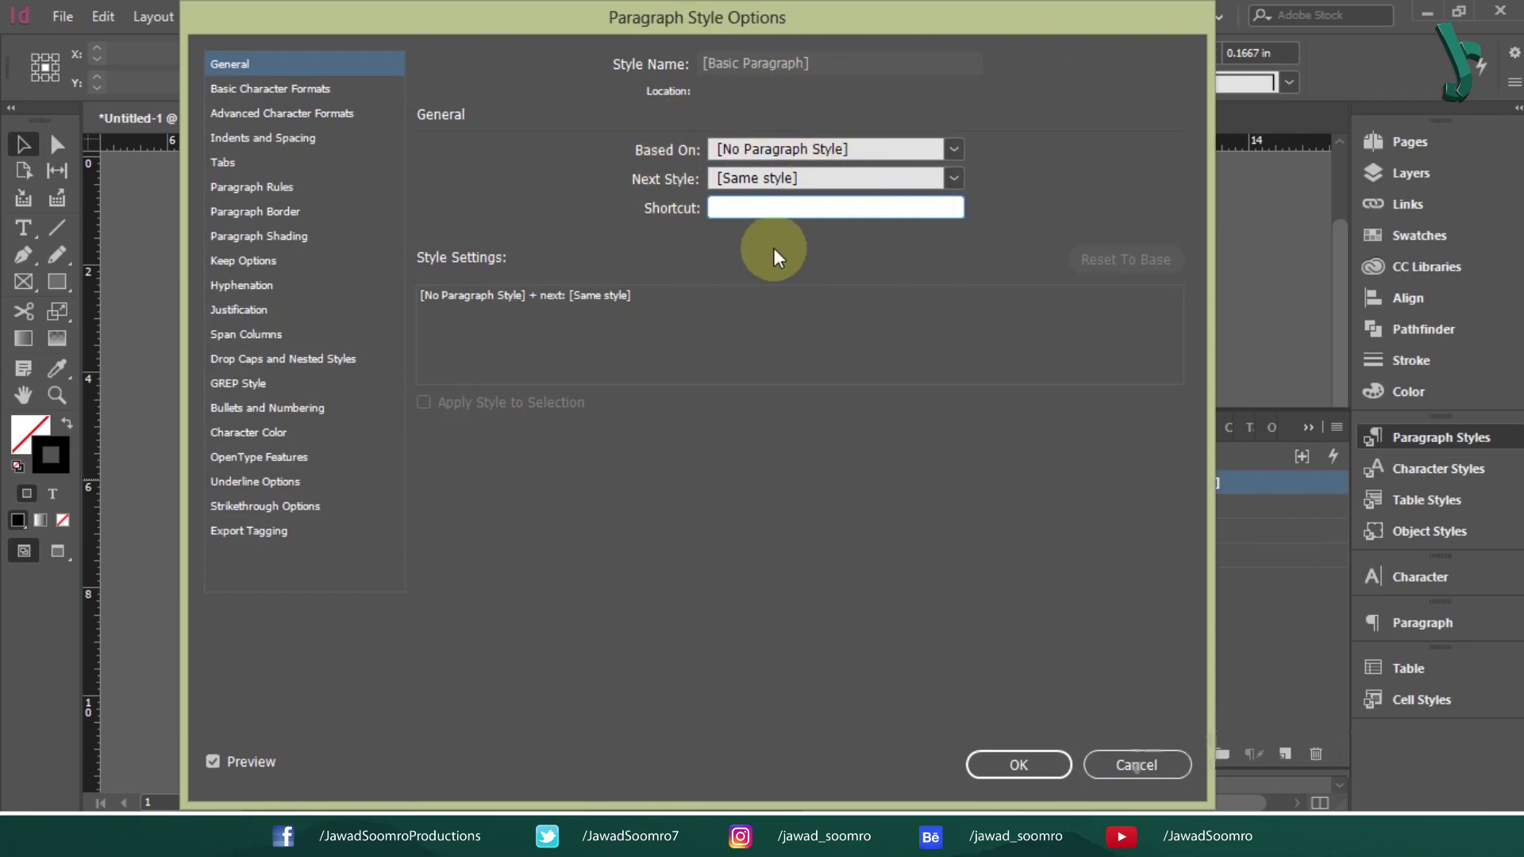
pyautogui.click(942, 182)
pyautogui.click(941, 183)
pyautogui.click(941, 183)
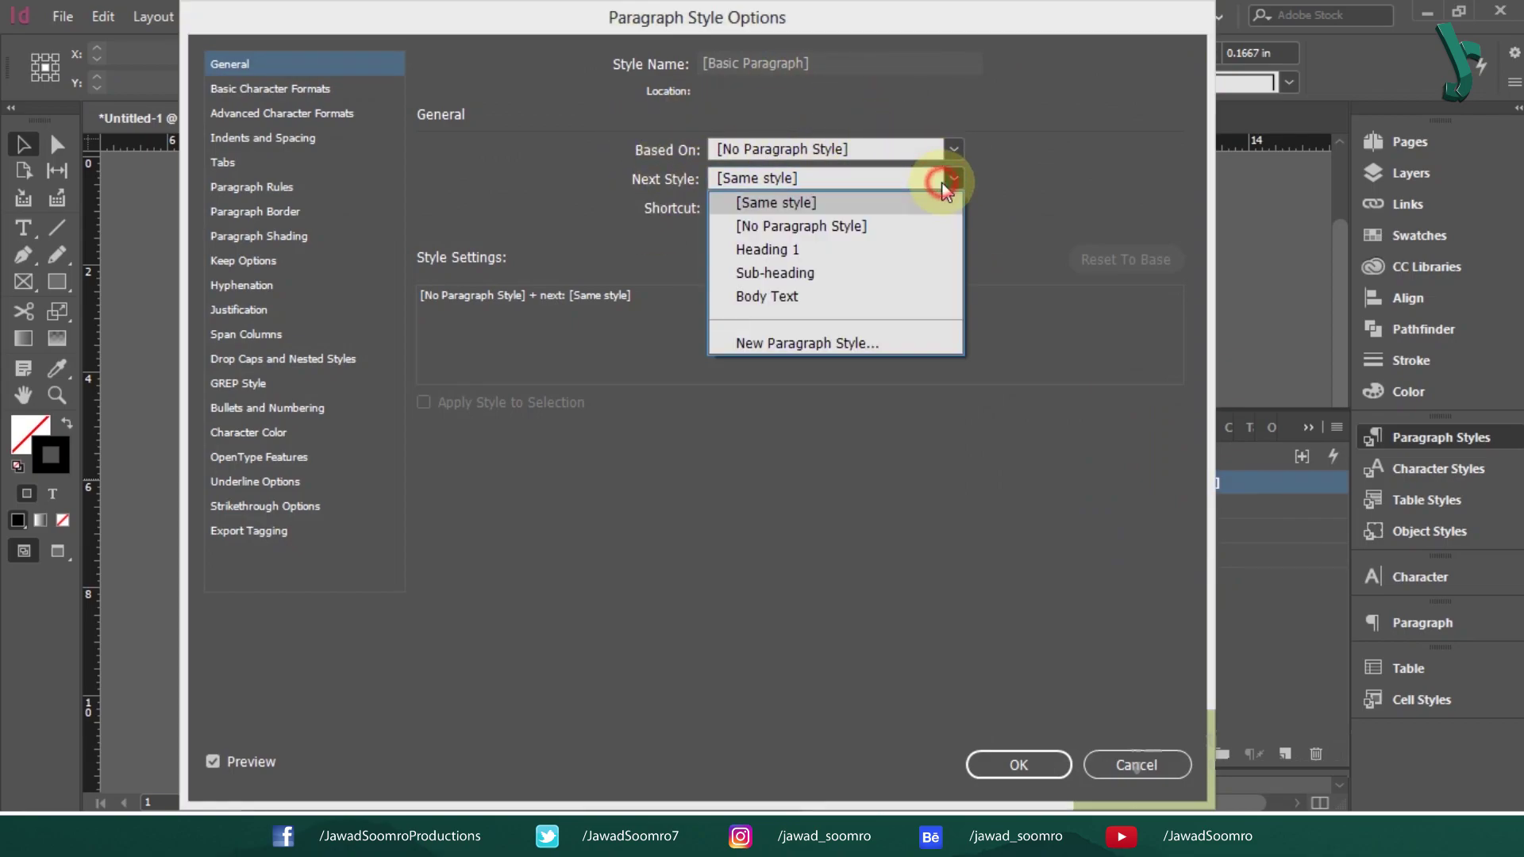
pyautogui.click(941, 183)
pyautogui.click(954, 179)
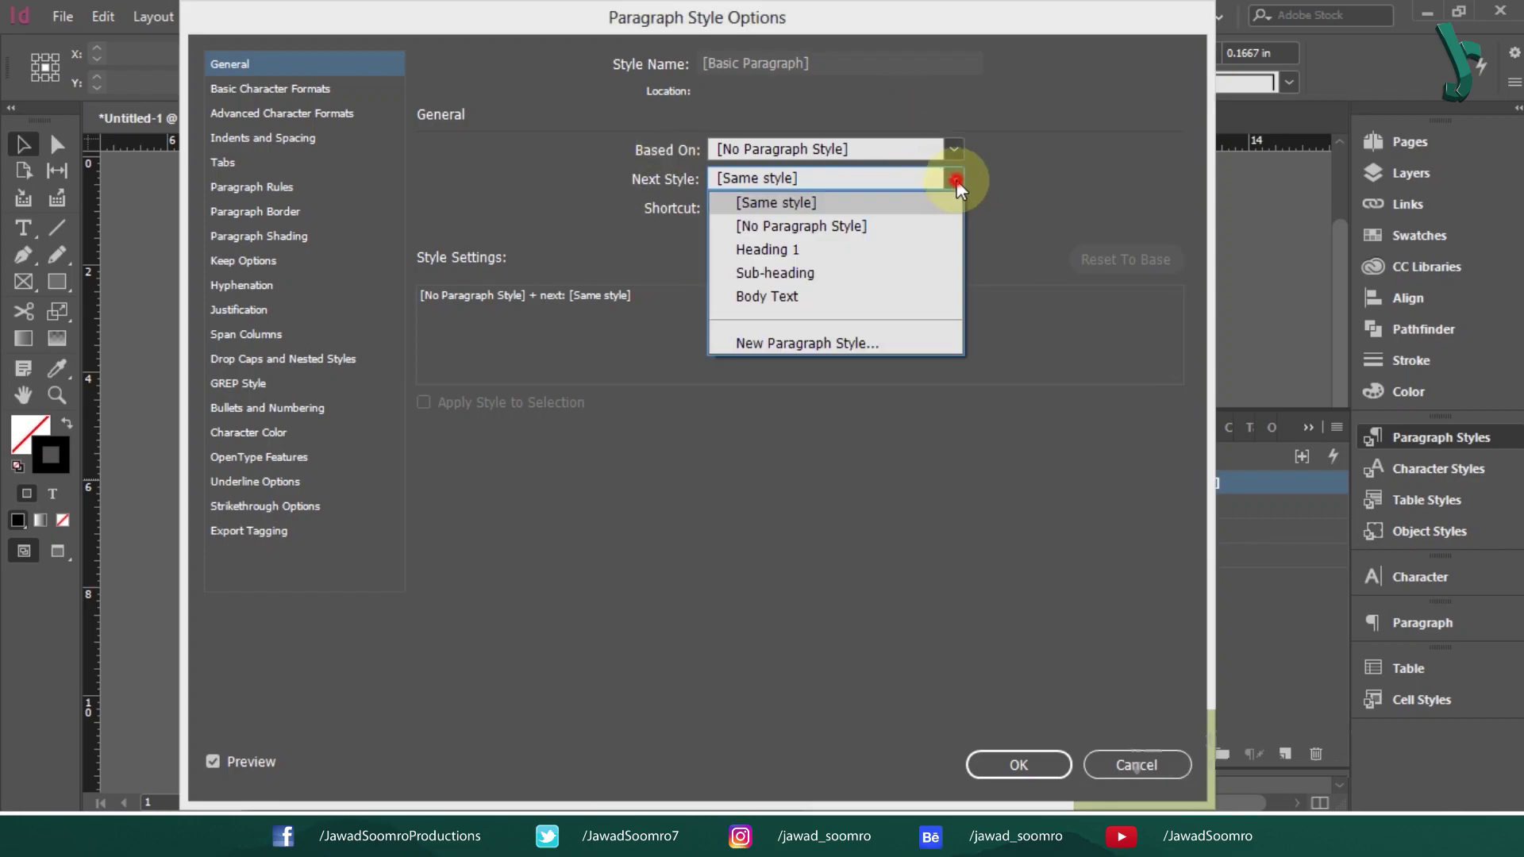
pyautogui.click(891, 226)
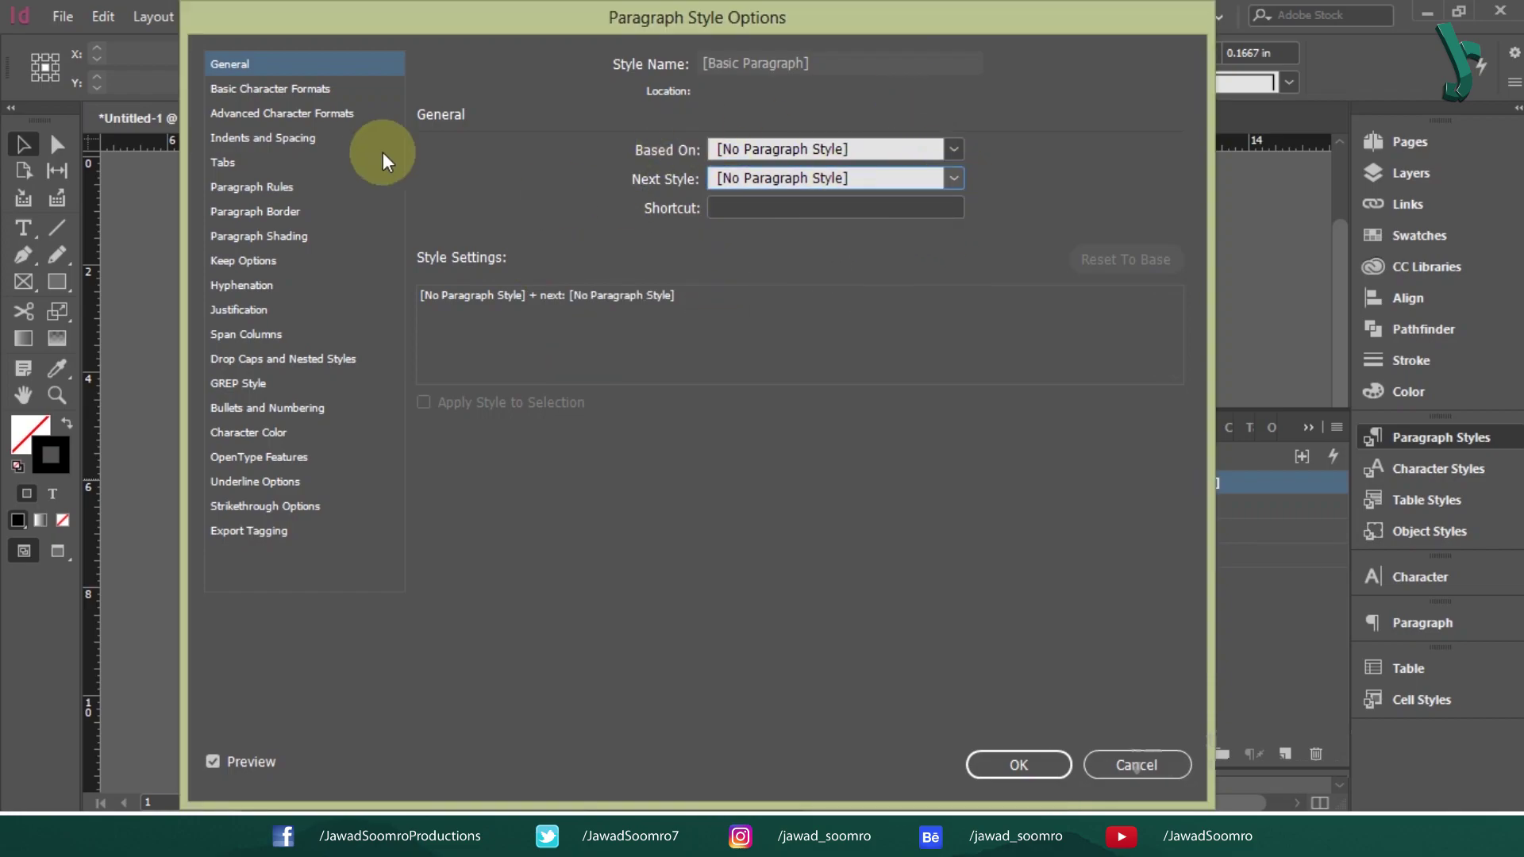
pyautogui.click(945, 179)
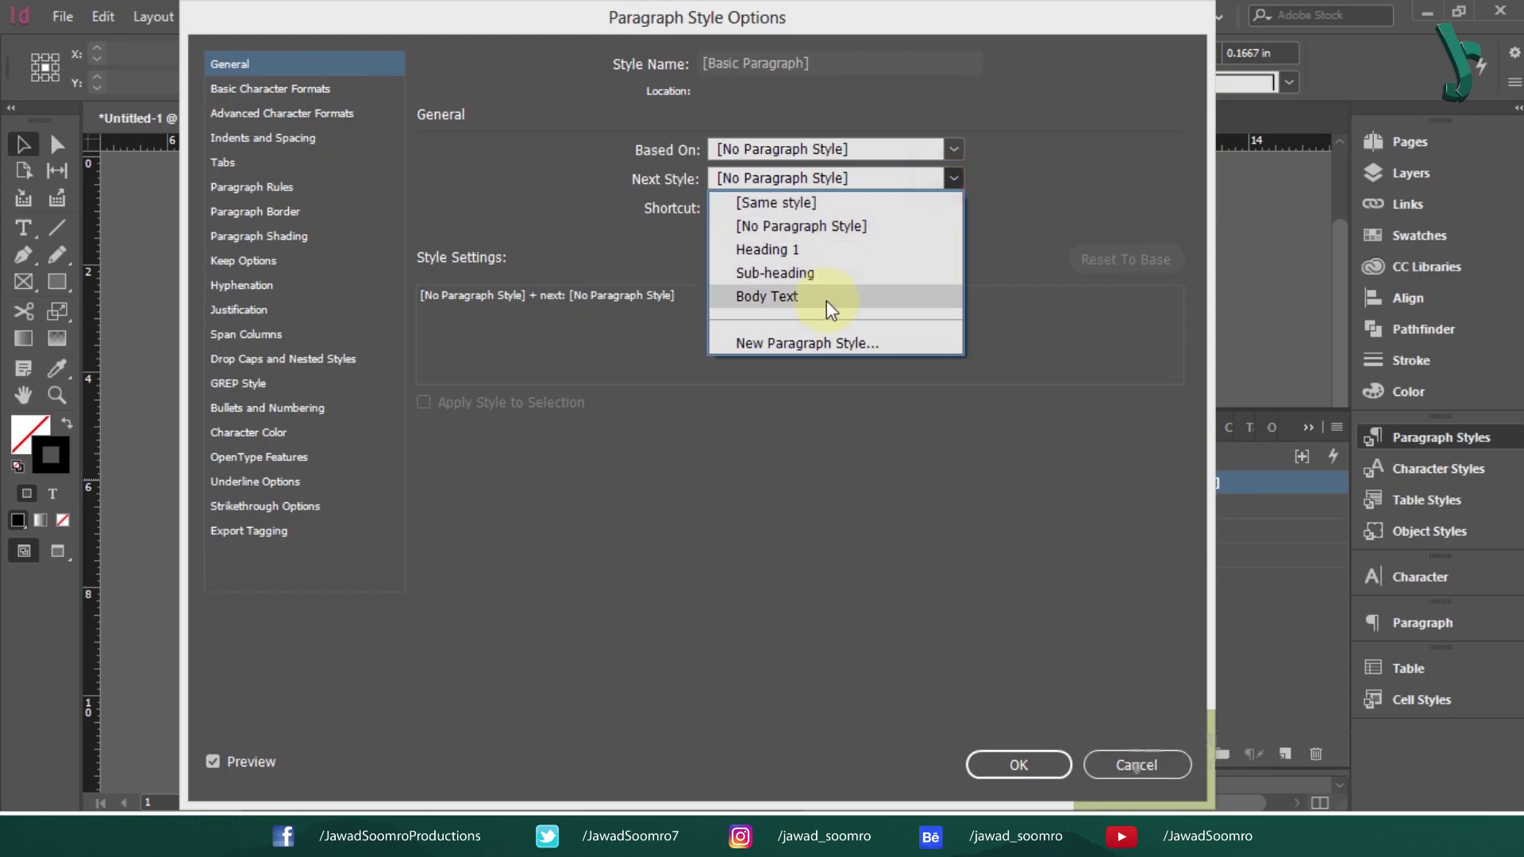
pyautogui.click(1023, 347)
pyautogui.click(1163, 766)
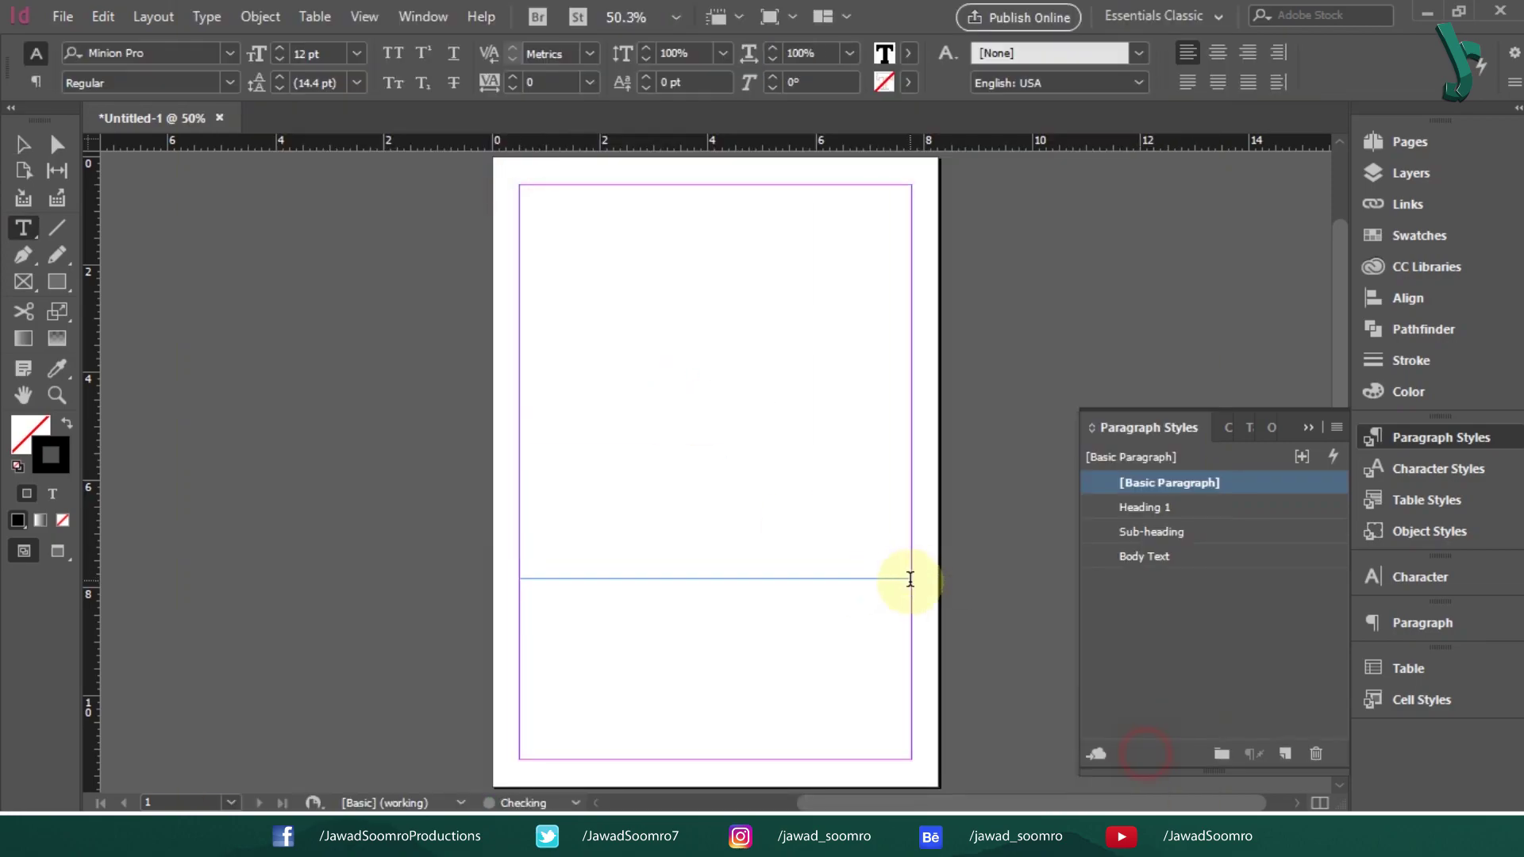
# Draw a text frame within the page margins and enter the title "What is Adobe InDesign? Tutorial" in the Heading 1 style.
pyautogui.click(910, 580)
pyautogui.click(1199, 509)
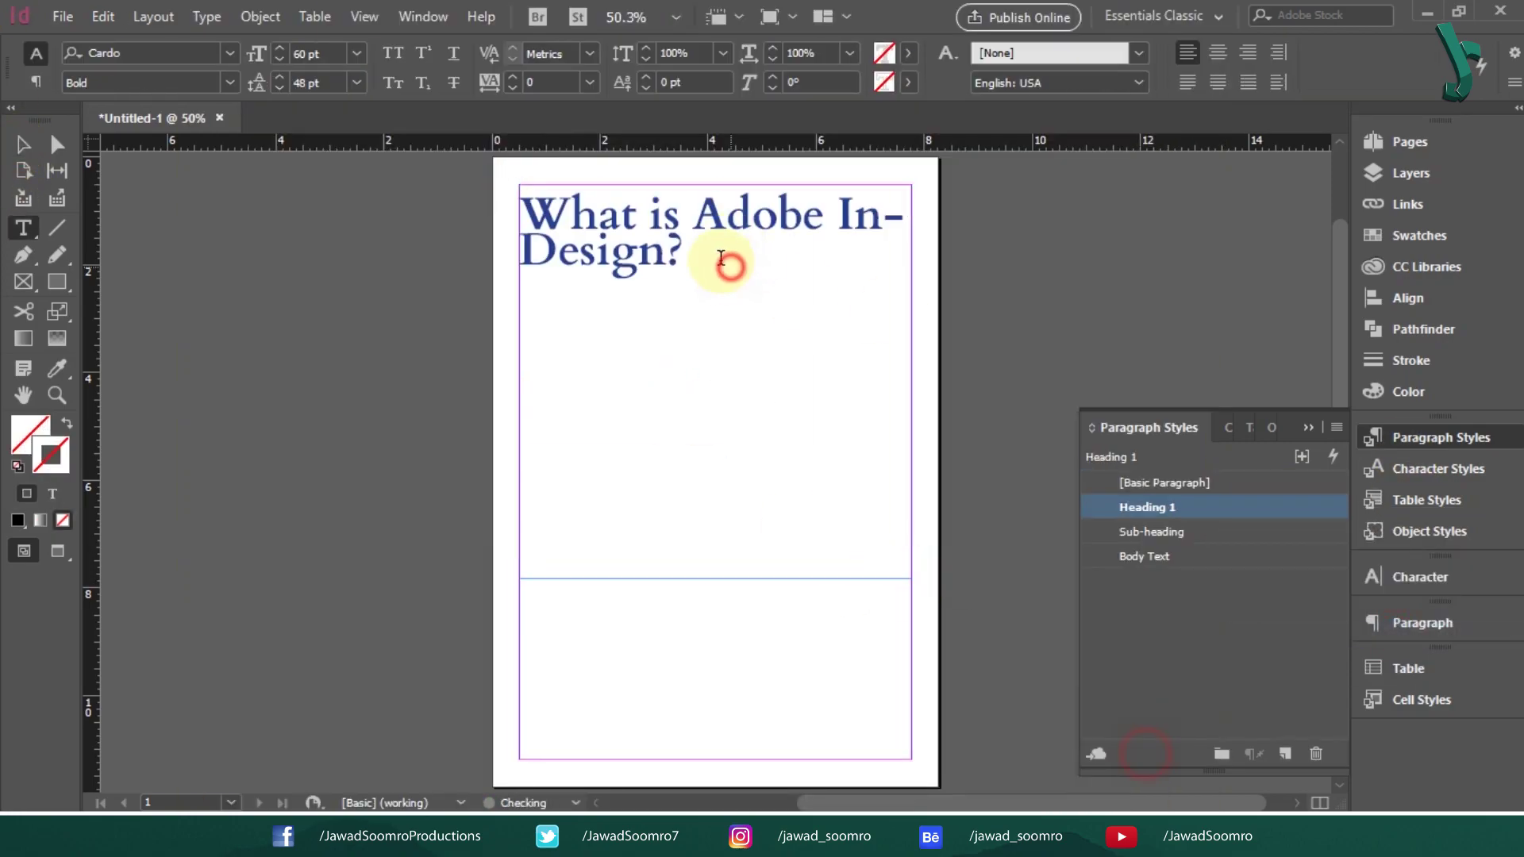
pyautogui.write('Tutorial')
pyautogui.press('Return')
# Enter the sub-heading "This is tutorial you would love to know" and a body paragraph starting "First of all, you need to know Adobe InDesign".
pyautogui.write('This')
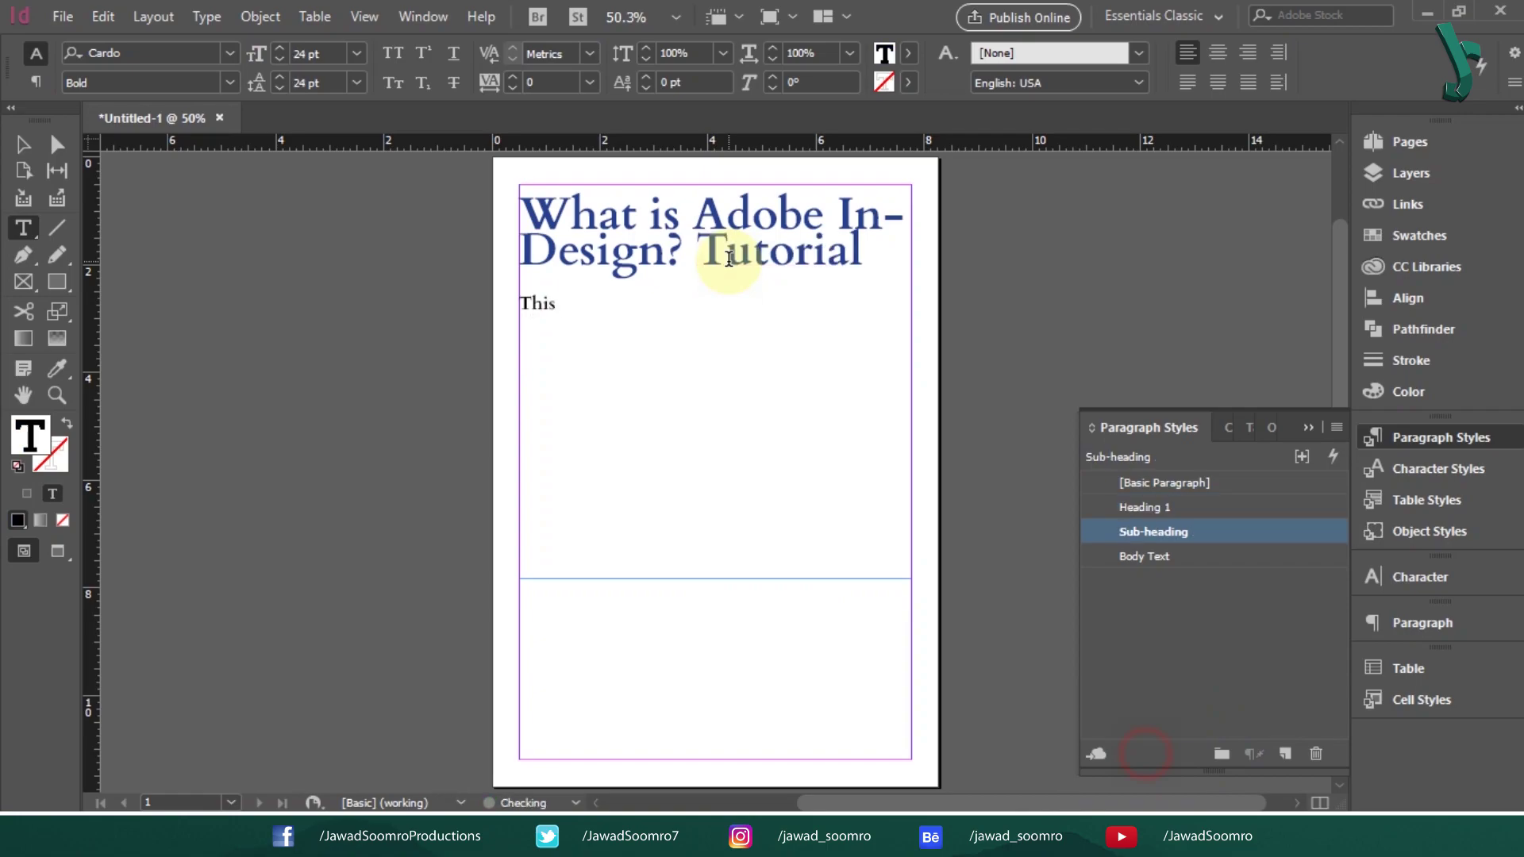
pyautogui.write(' is tutorial you would love to know')
pyautogui.press('Return')
pyautogui.write('First of all')
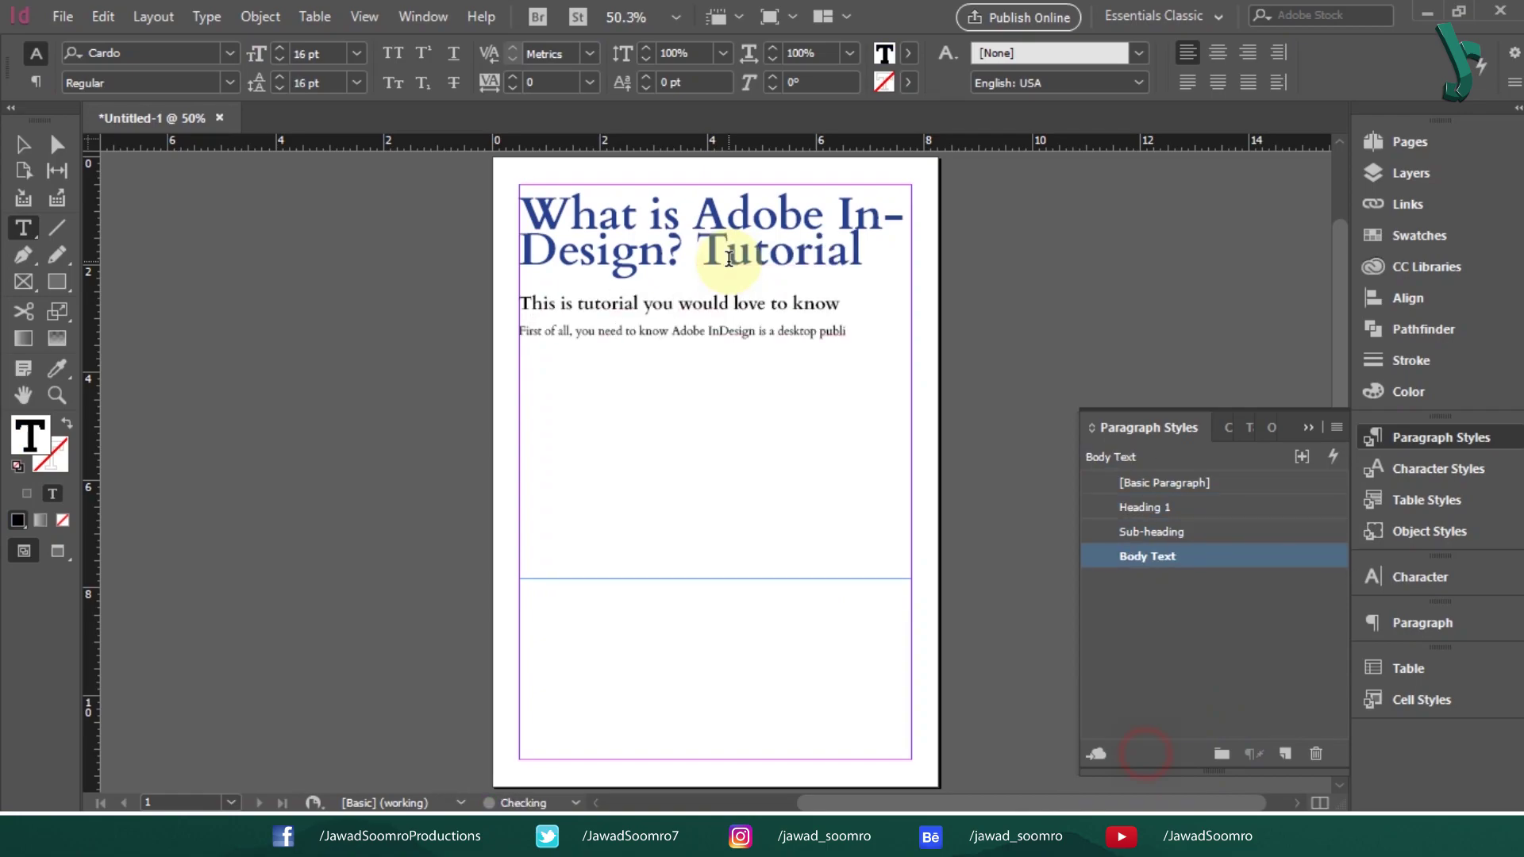
# Add a second heading "You Can repeat the Pattern" in the Heading 1 style below the body text and begin its sub-heading line.
pyautogui.rightClick(1197, 508)
pyautogui.click(585, 401)
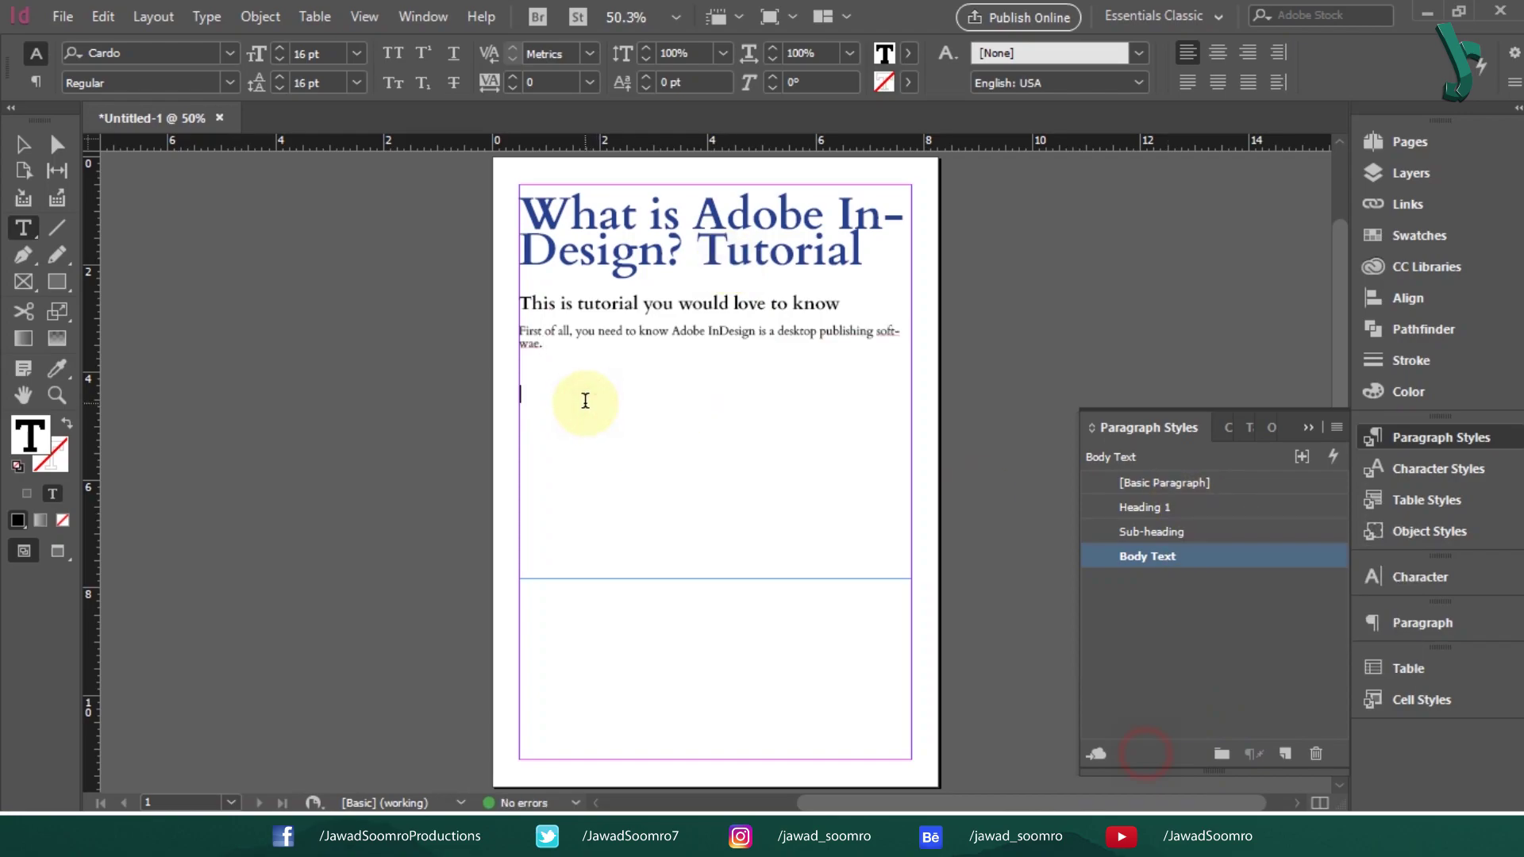
pyautogui.write('You Can repeat the Pattern')
pyautogui.tripleClick(669, 397)
pyautogui.hotkey('ctrl', '1')
pyautogui.press('Right')
pyautogui.press('BackSpace')
pyautogui.write('rn')
pyautogui.press('Return')
pyautogui.write('Y')
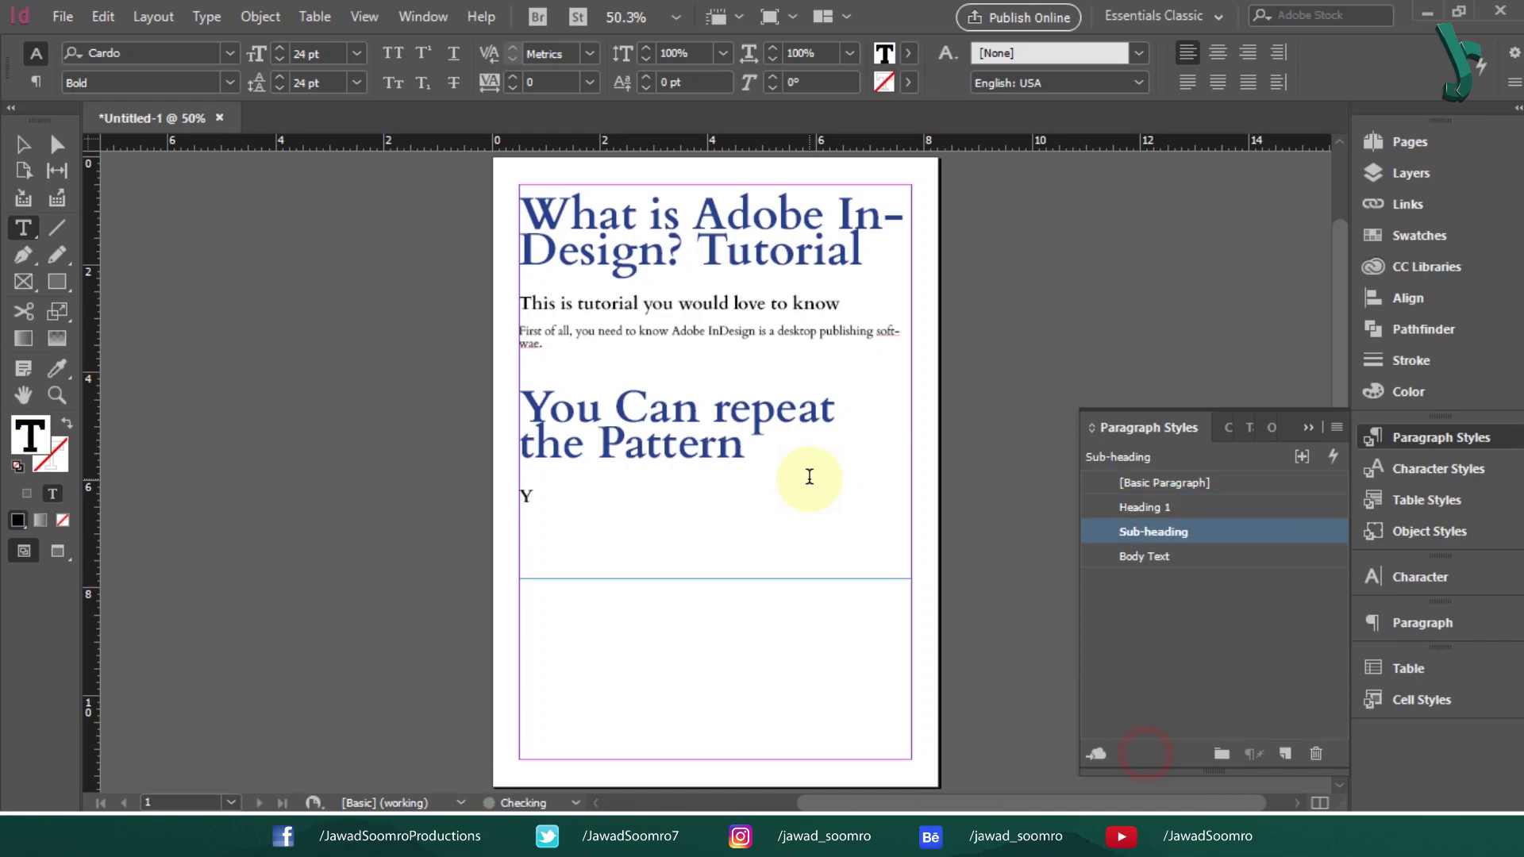
# Copy the first Lorem Ipsum paragraph from lipsum.com in the browser and paste it into a new InDesign text frame about 7.27 by 8.32 in.
pyautogui.moveTo(250, 507); pyautogui.dragTo(425, 597)
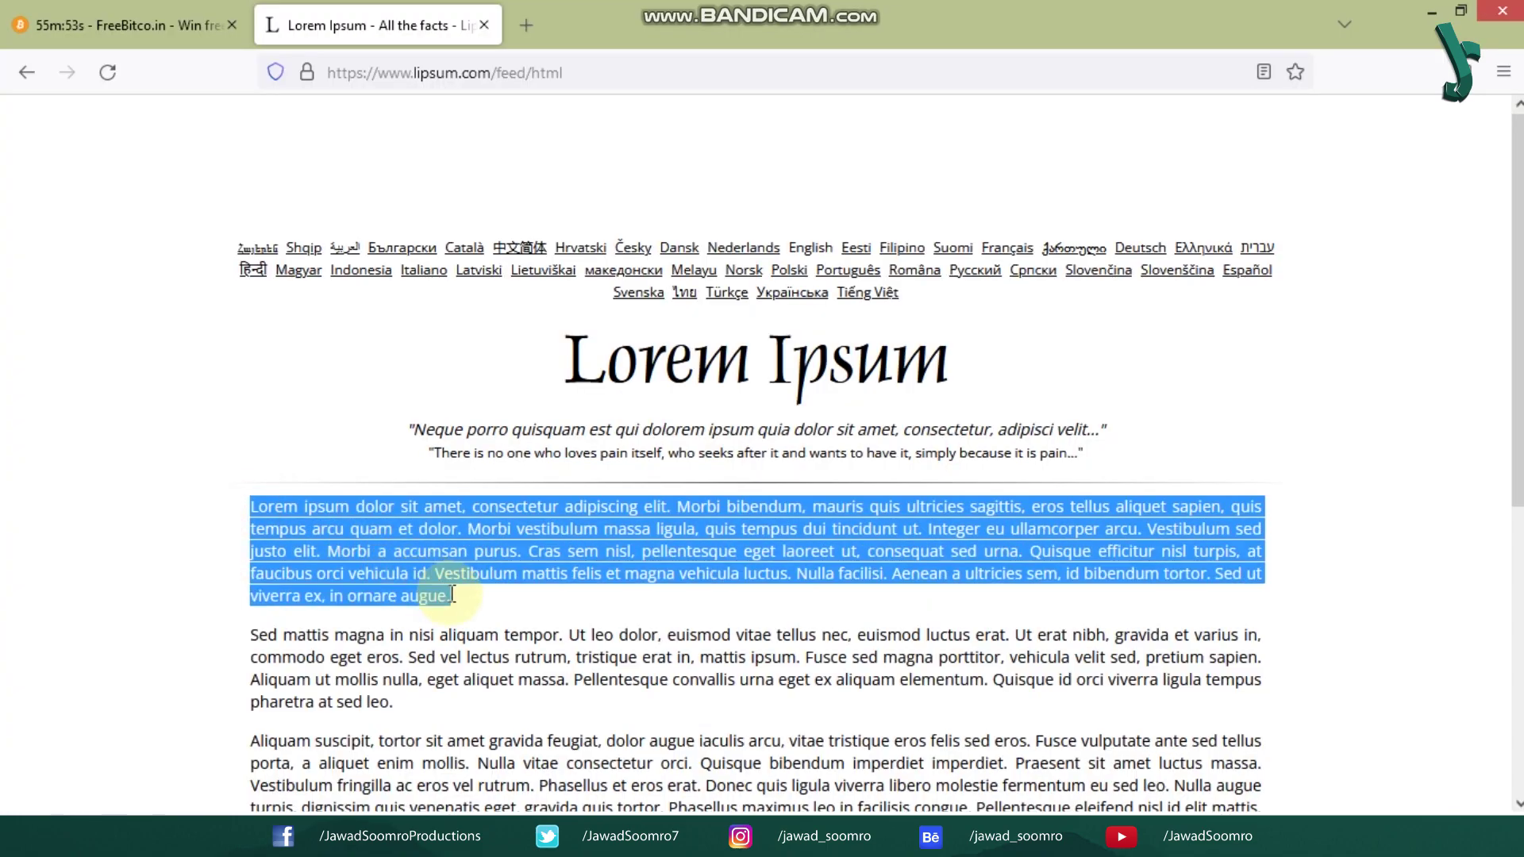
pyautogui.rightClick(435, 549)
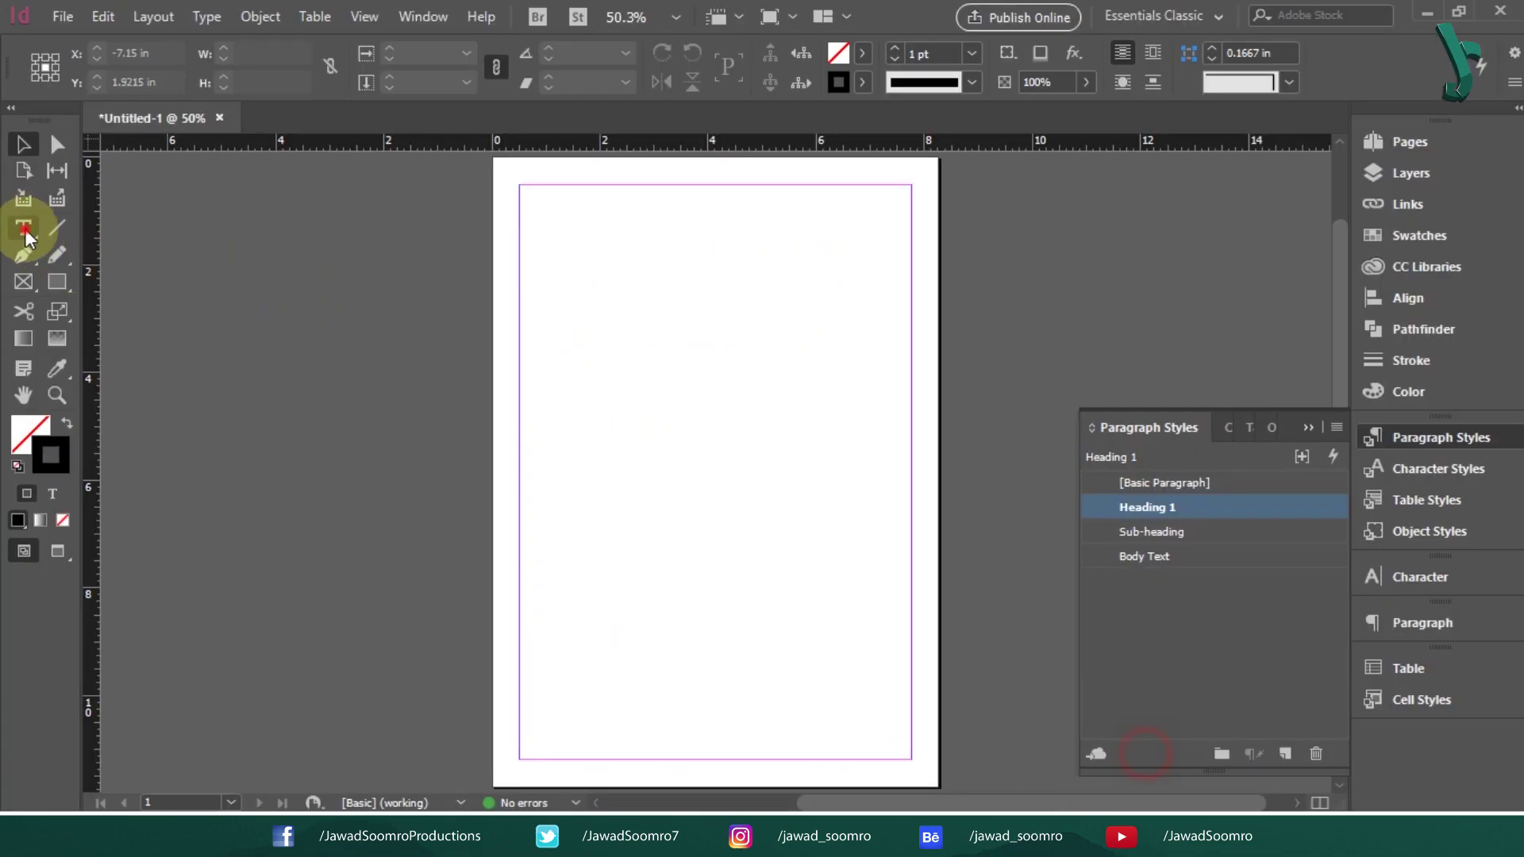
pyautogui.click(23, 228)
pyautogui.moveTo(527, 194); pyautogui.dragTo(897, 627)
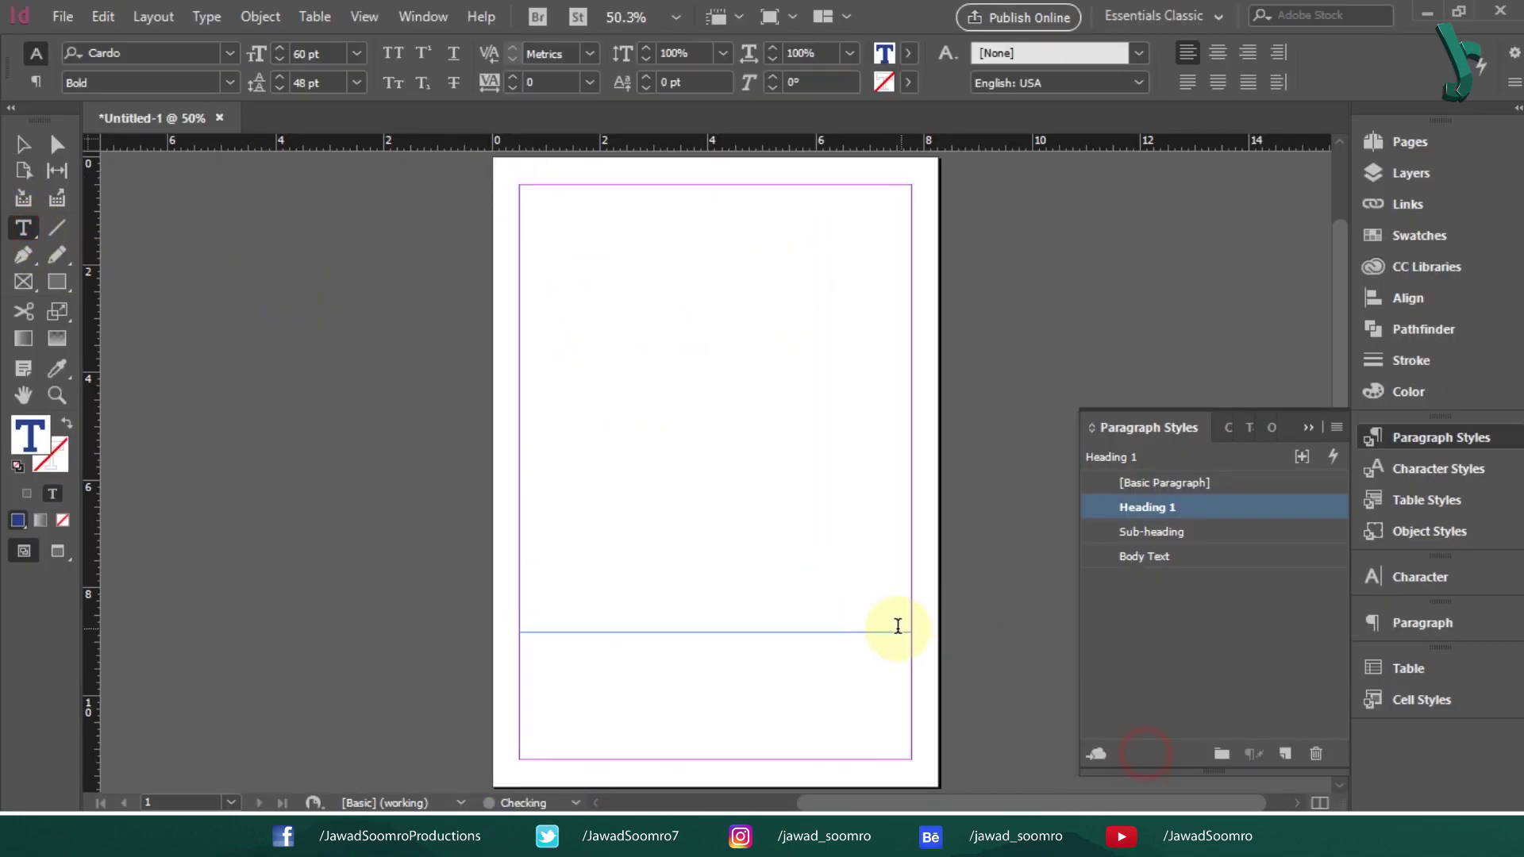
pyautogui.hotkey('ctrl', 'v')
# Break the pasted text after "consectetur adipiscing elit" so the first sentence becomes its own paragraph, and leave text editing.
pyautogui.click(730, 232)
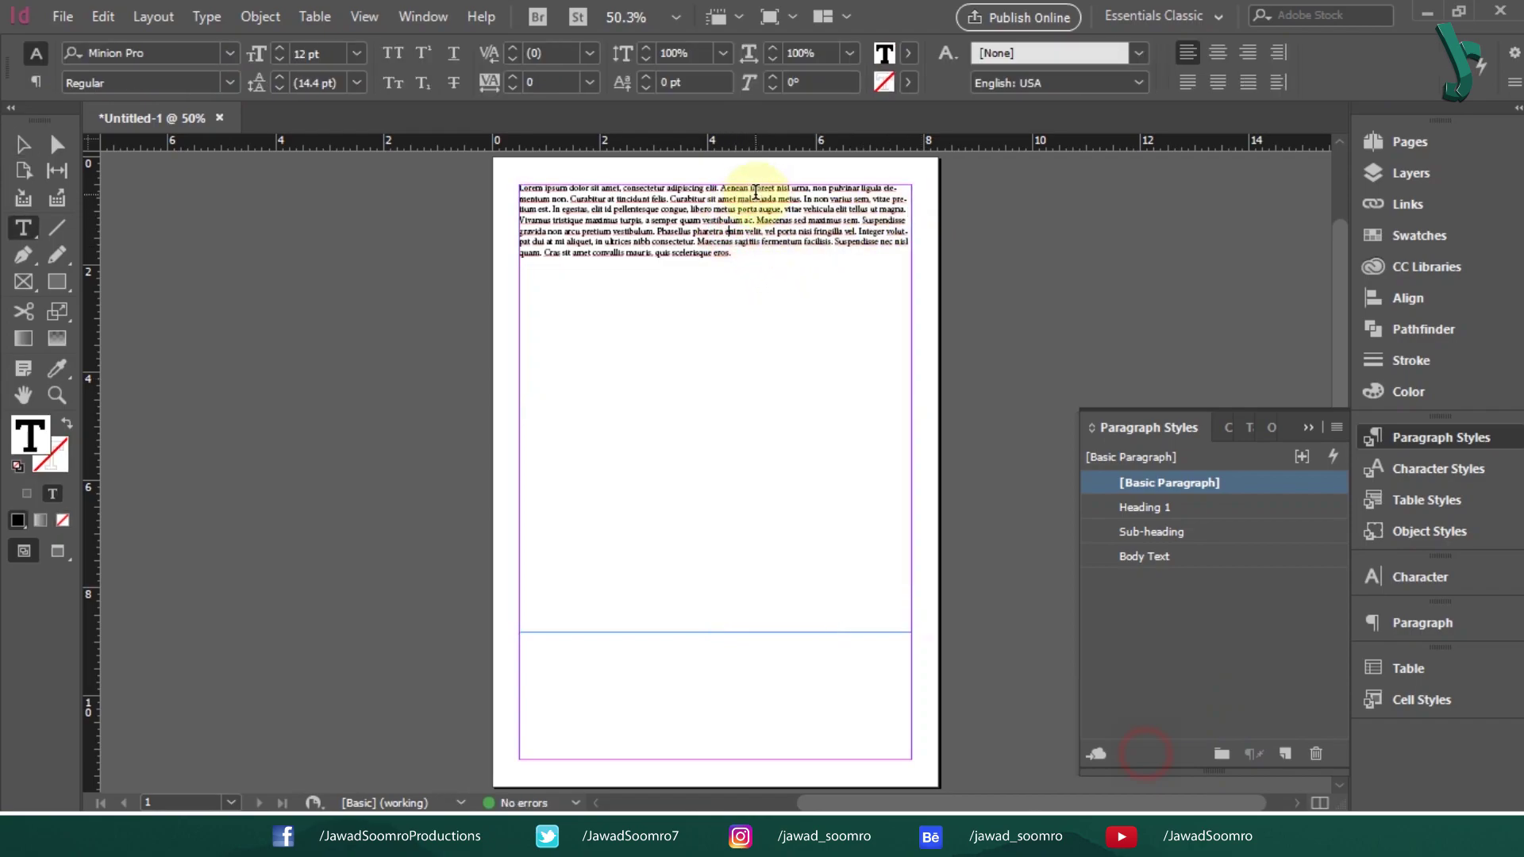
pyautogui.click(718, 189)
pyautogui.press('Return')
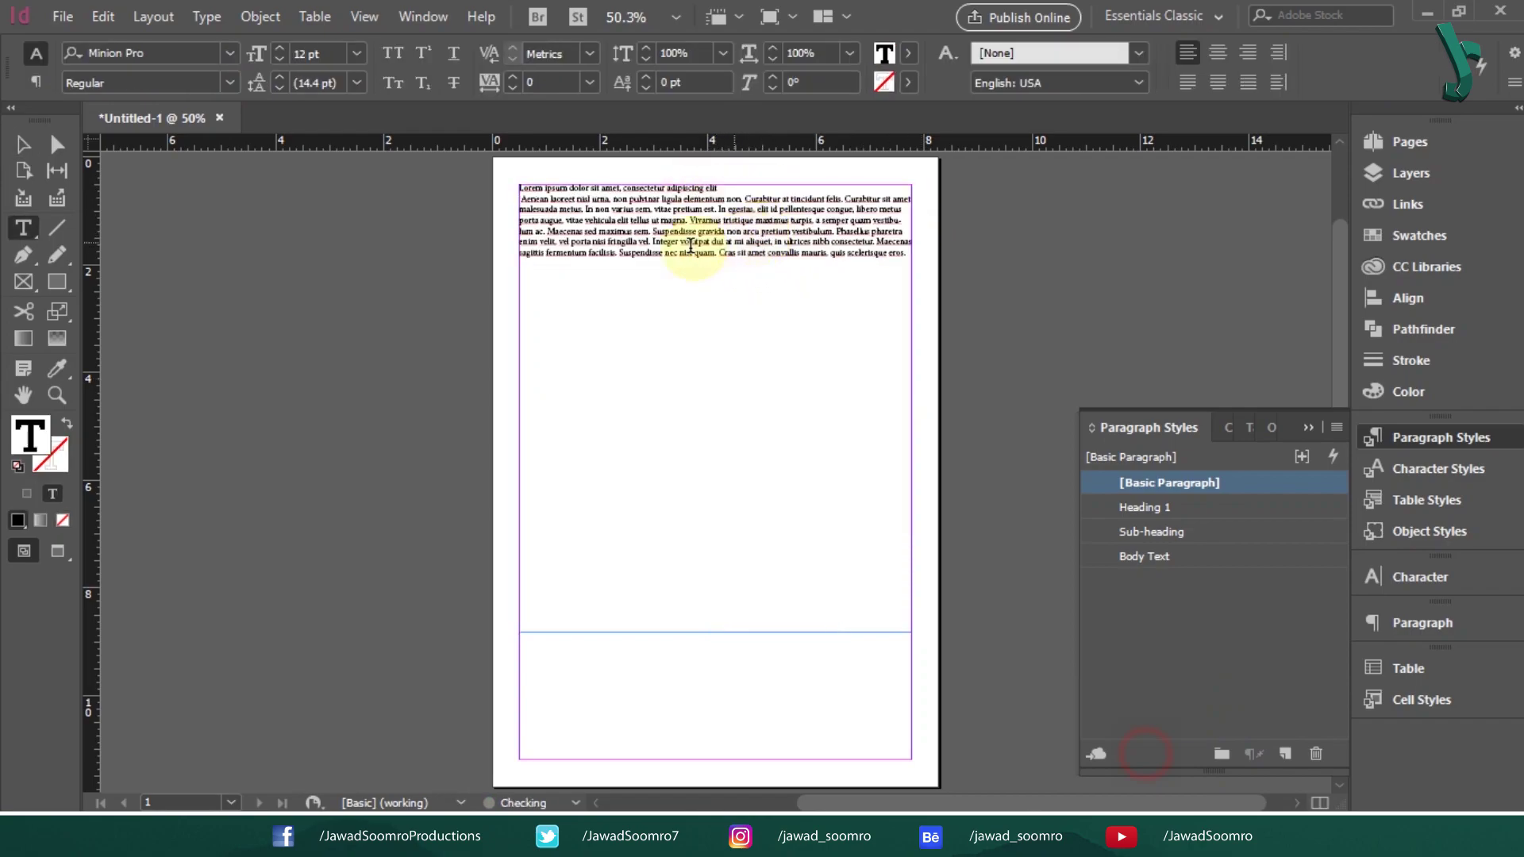
pyautogui.press('Escape')
# Duplicate the Heading 1 style as "Heading 1 Auto" with Body Text as its next style.
pyautogui.click(1232, 507)
pyautogui.rightClick(1232, 506)
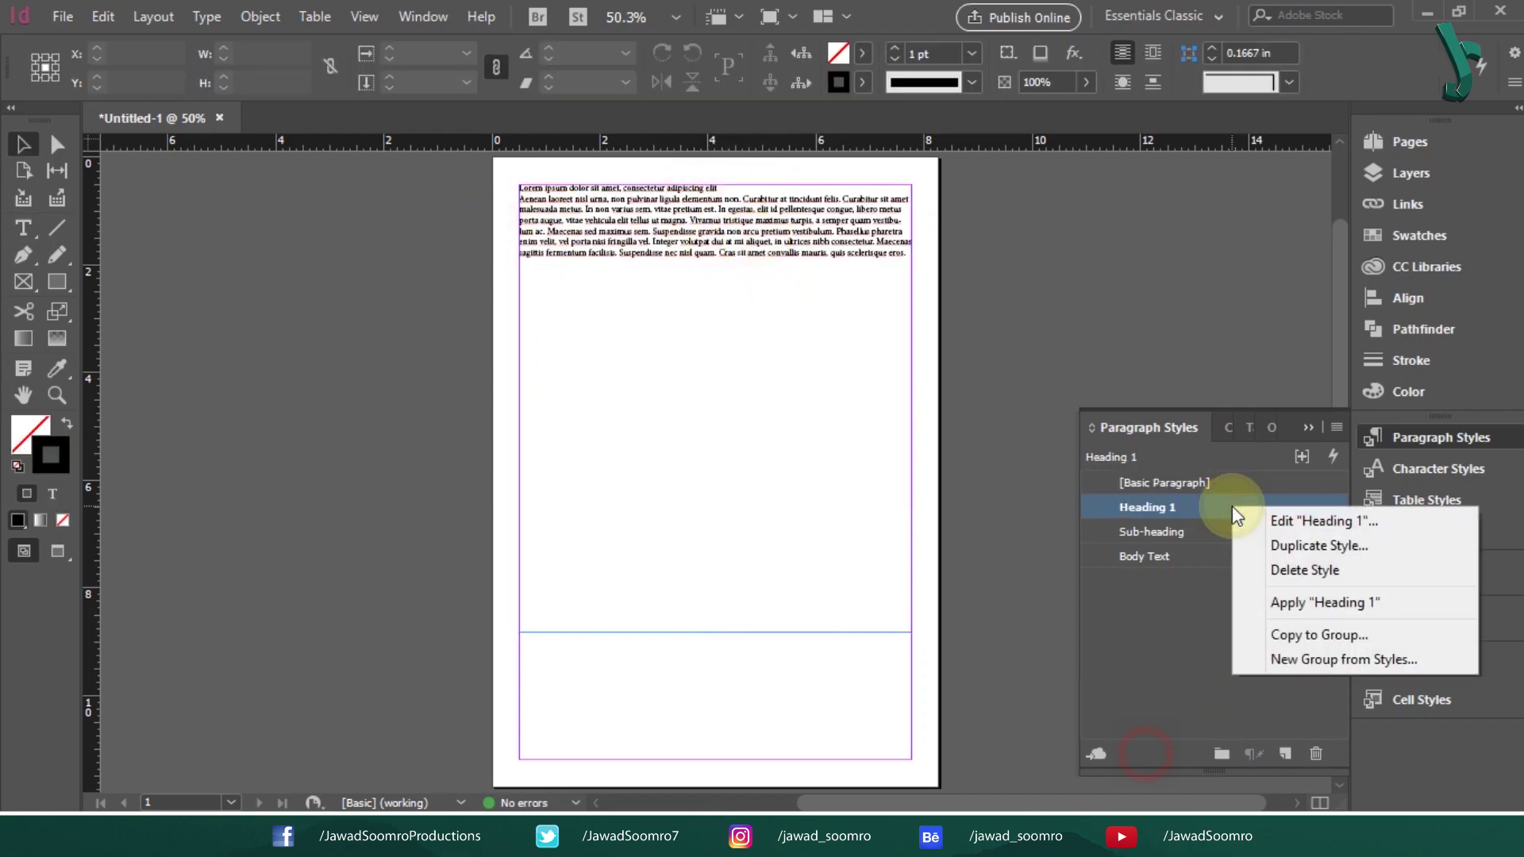
pyautogui.click(1303, 547)
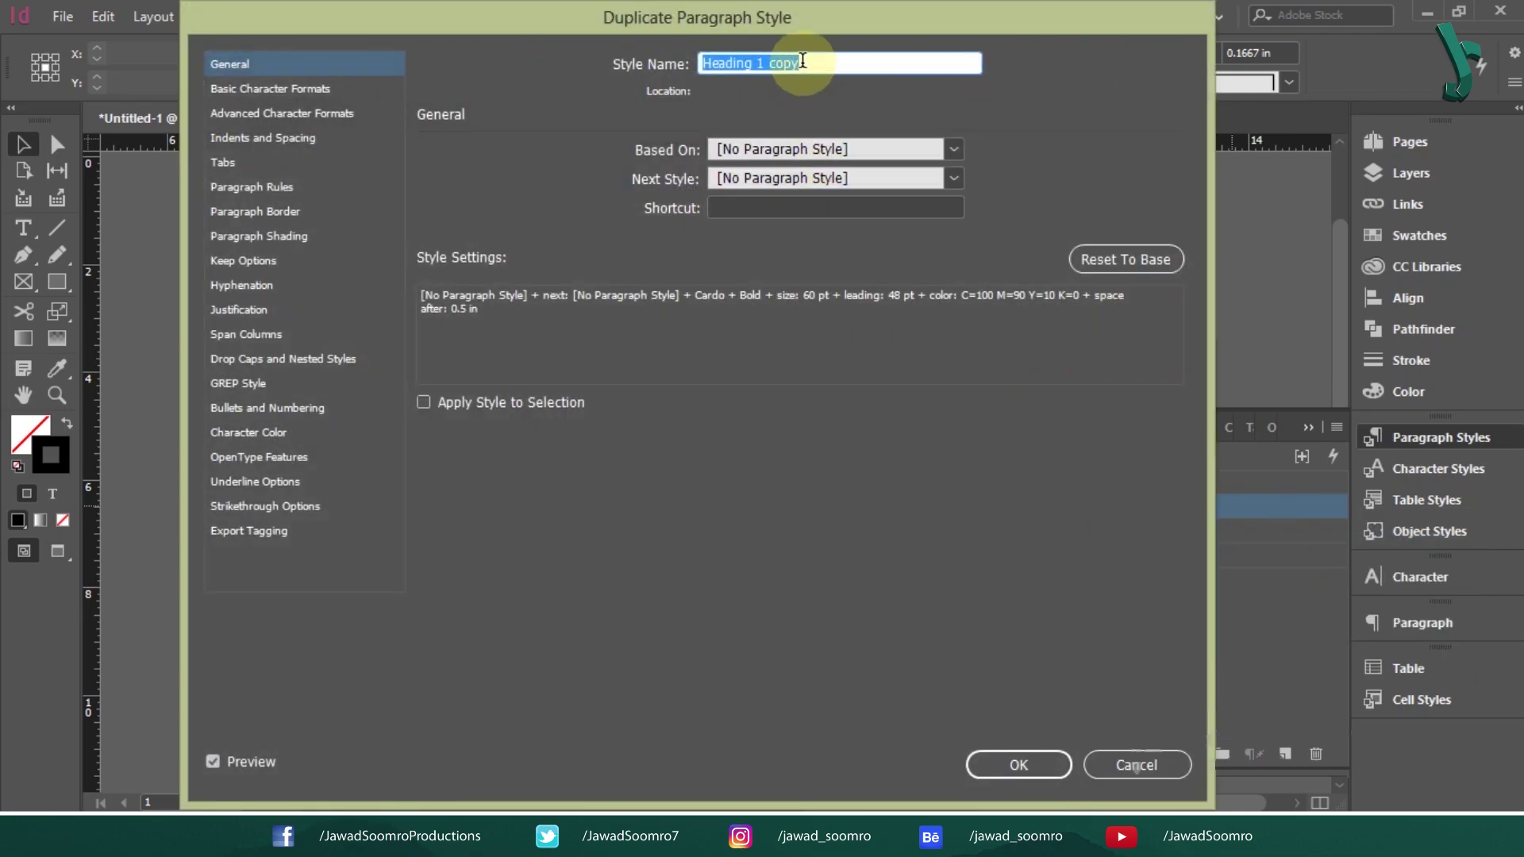
pyautogui.moveTo(803, 62); pyautogui.dragTo(774, 64)
pyautogui.press('BackSpace')
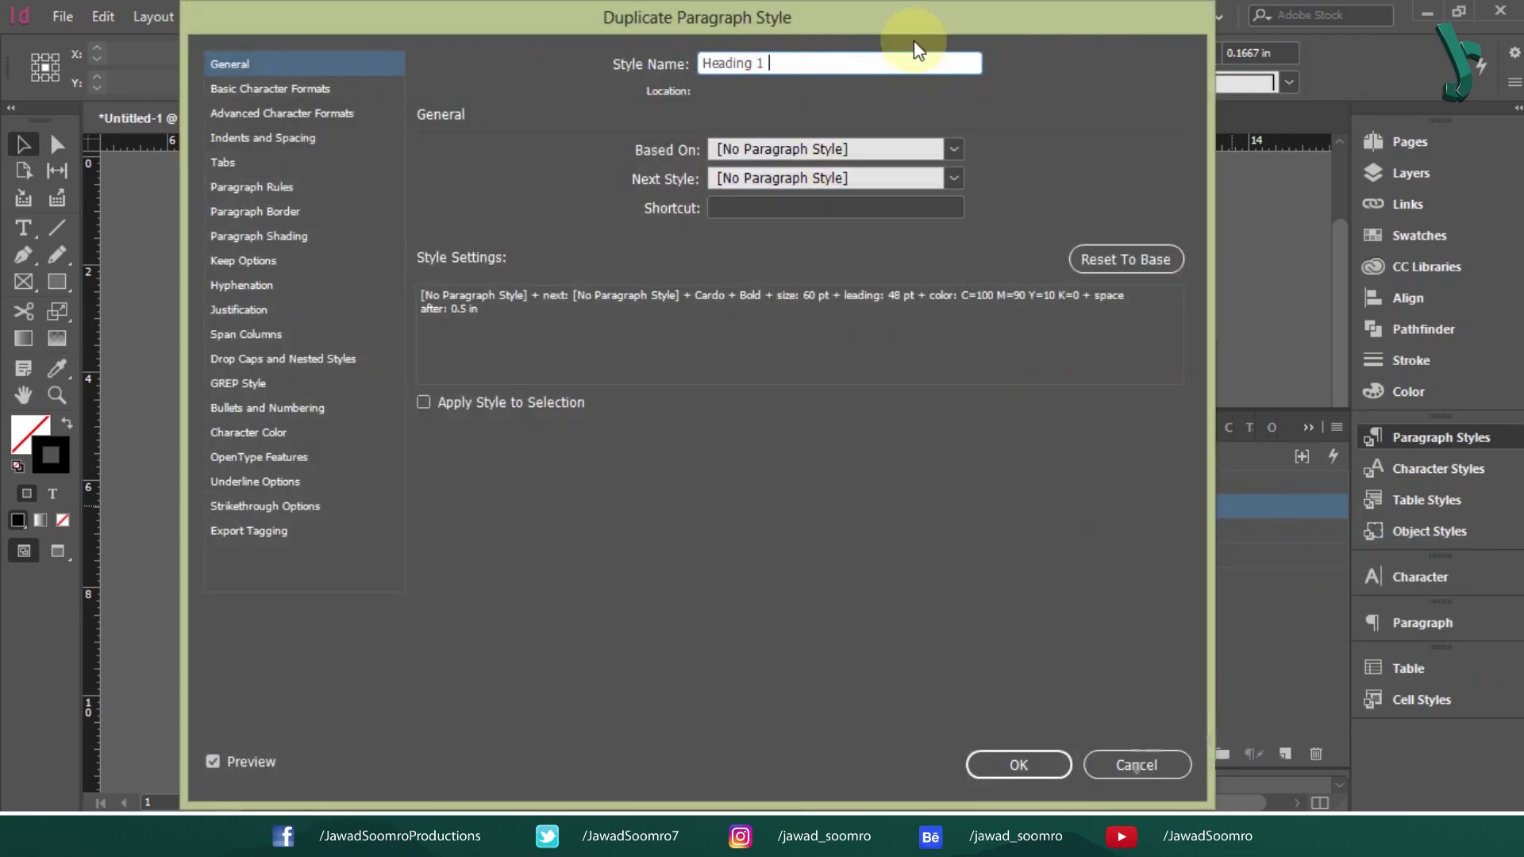
pyautogui.write('Auto')
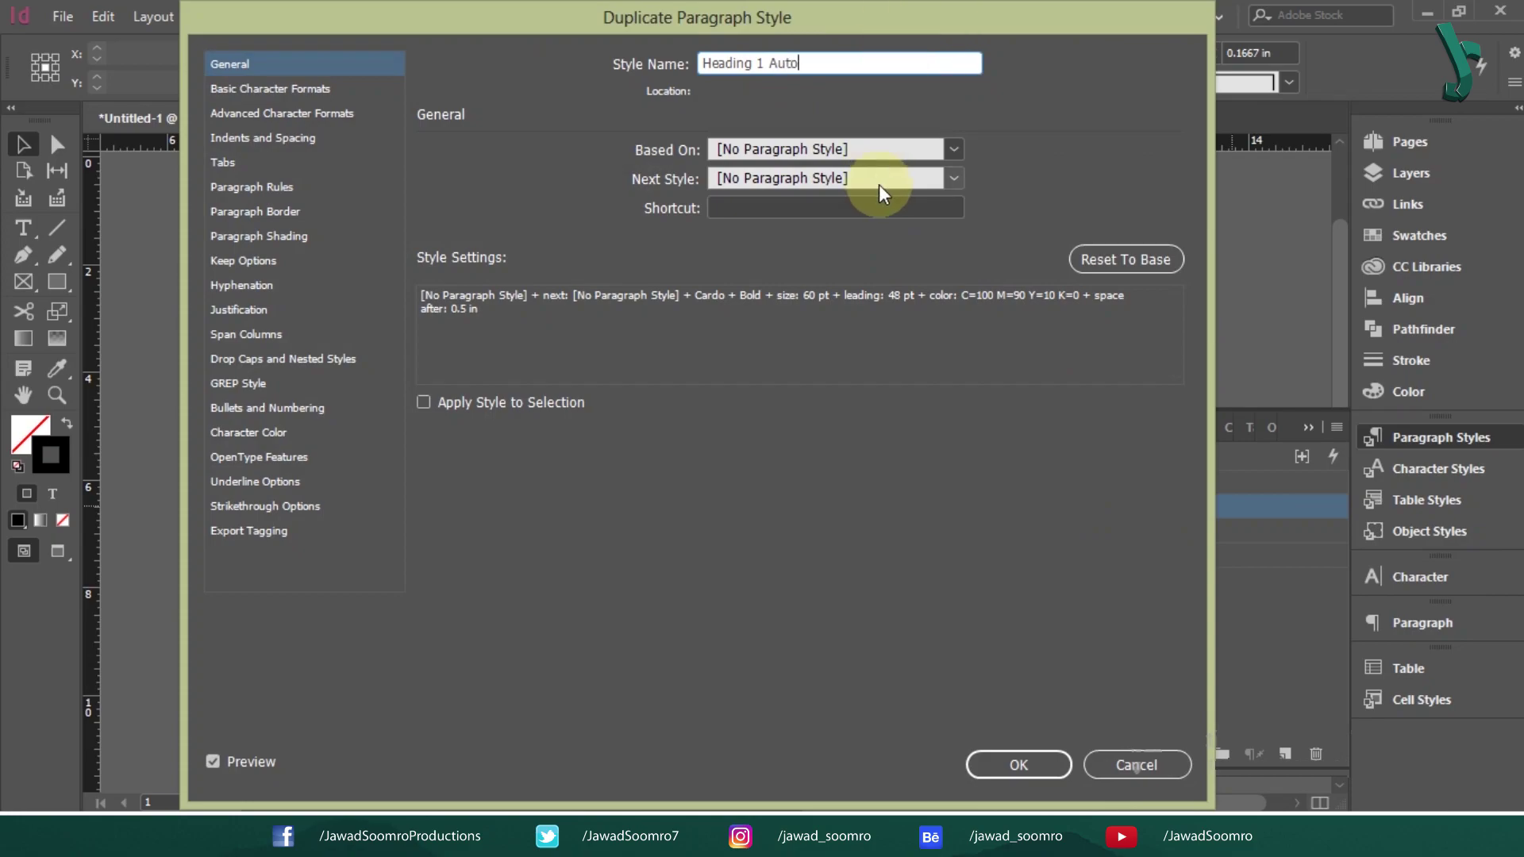
pyautogui.click(953, 177)
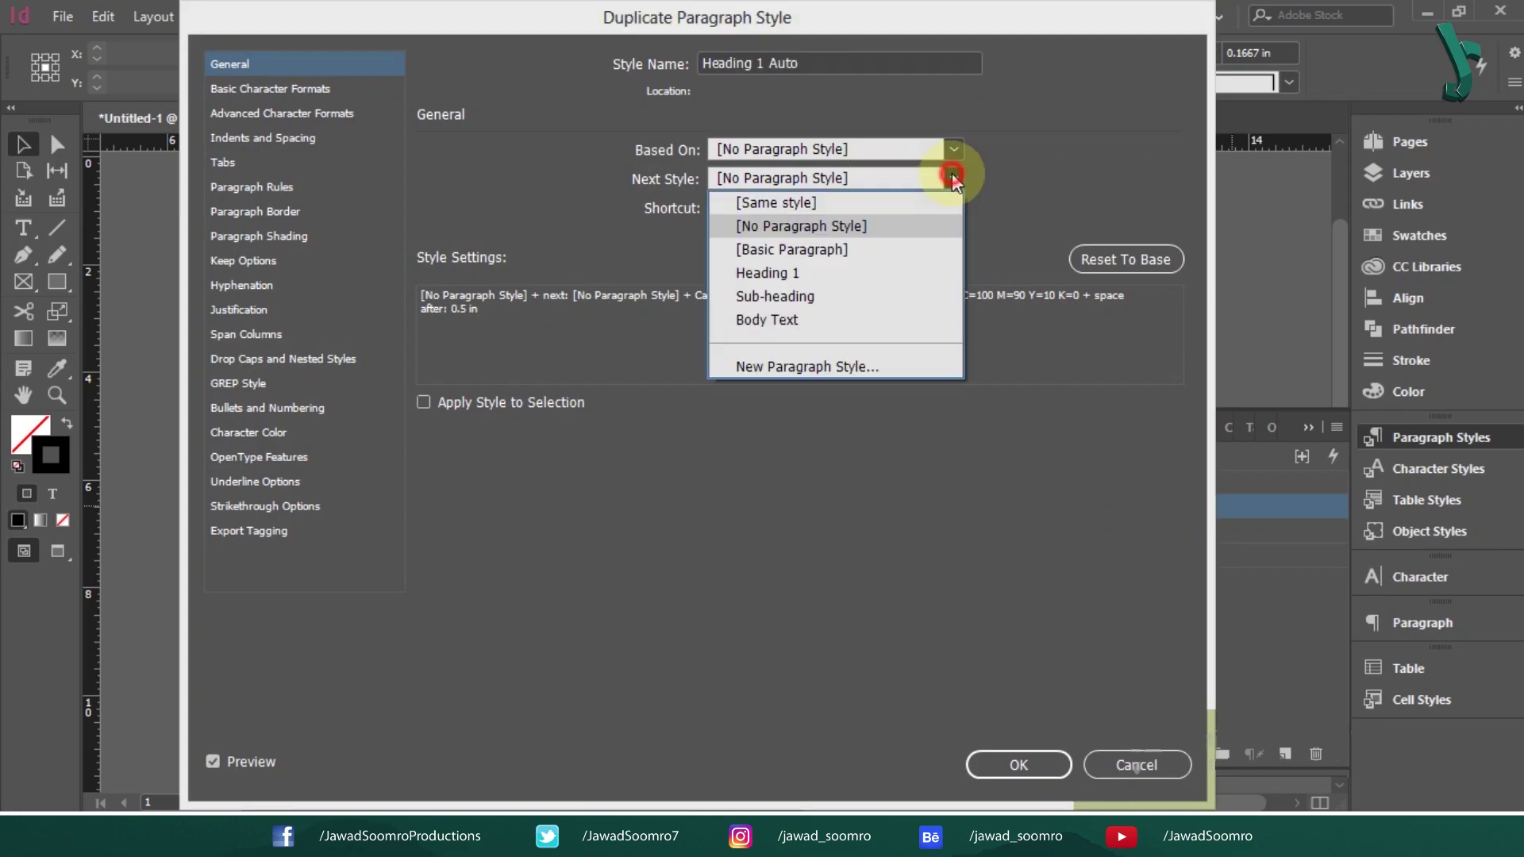
pyautogui.click(875, 319)
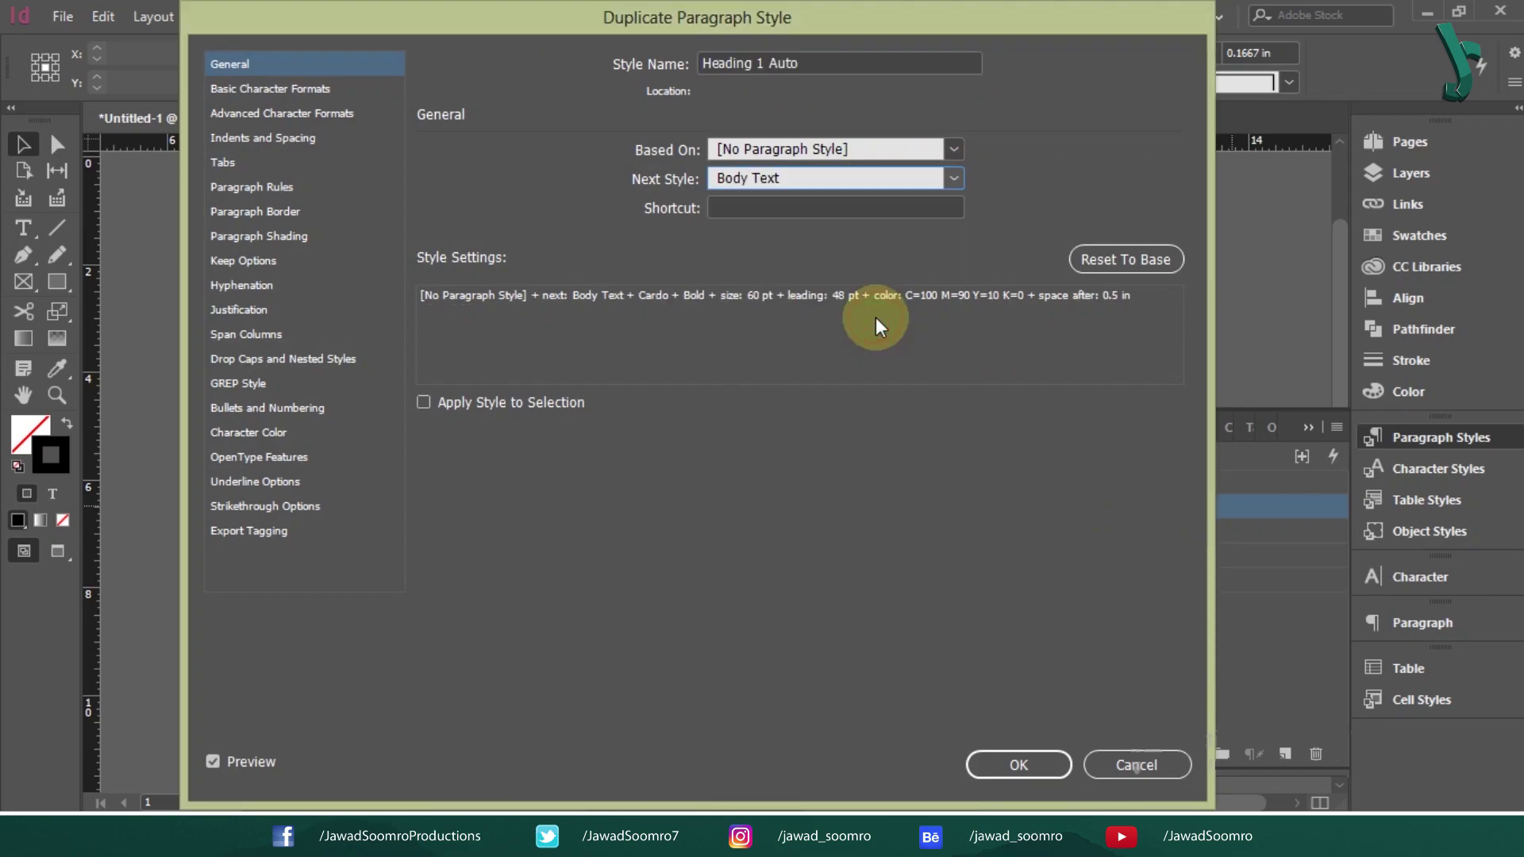
pyautogui.click(1004, 762)
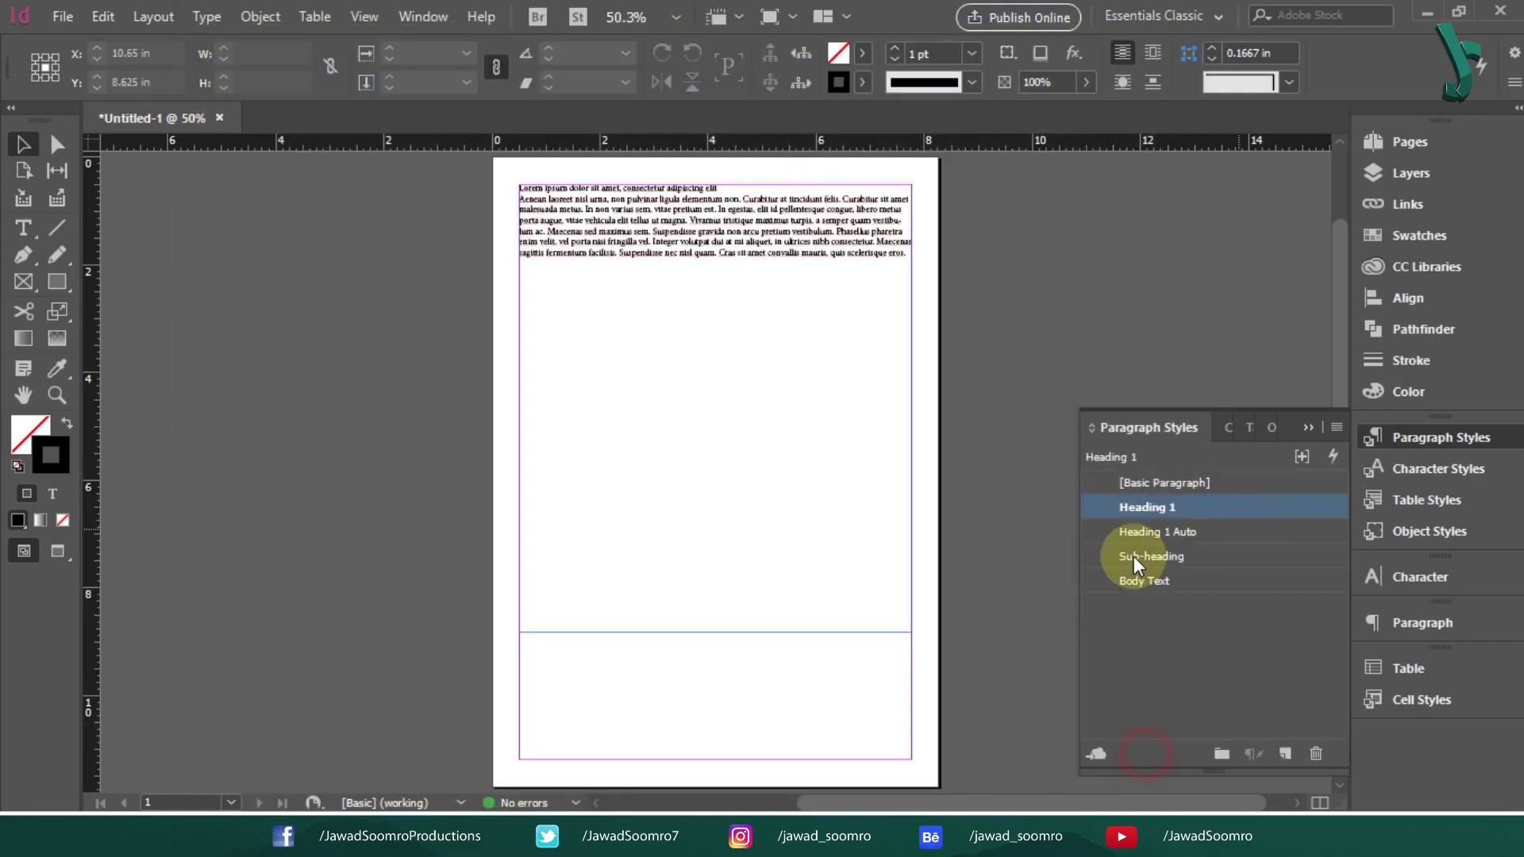
# Try applying Heading 1 then its next style to the Lorem Ipsum text frame.
pyautogui.click(633, 224)
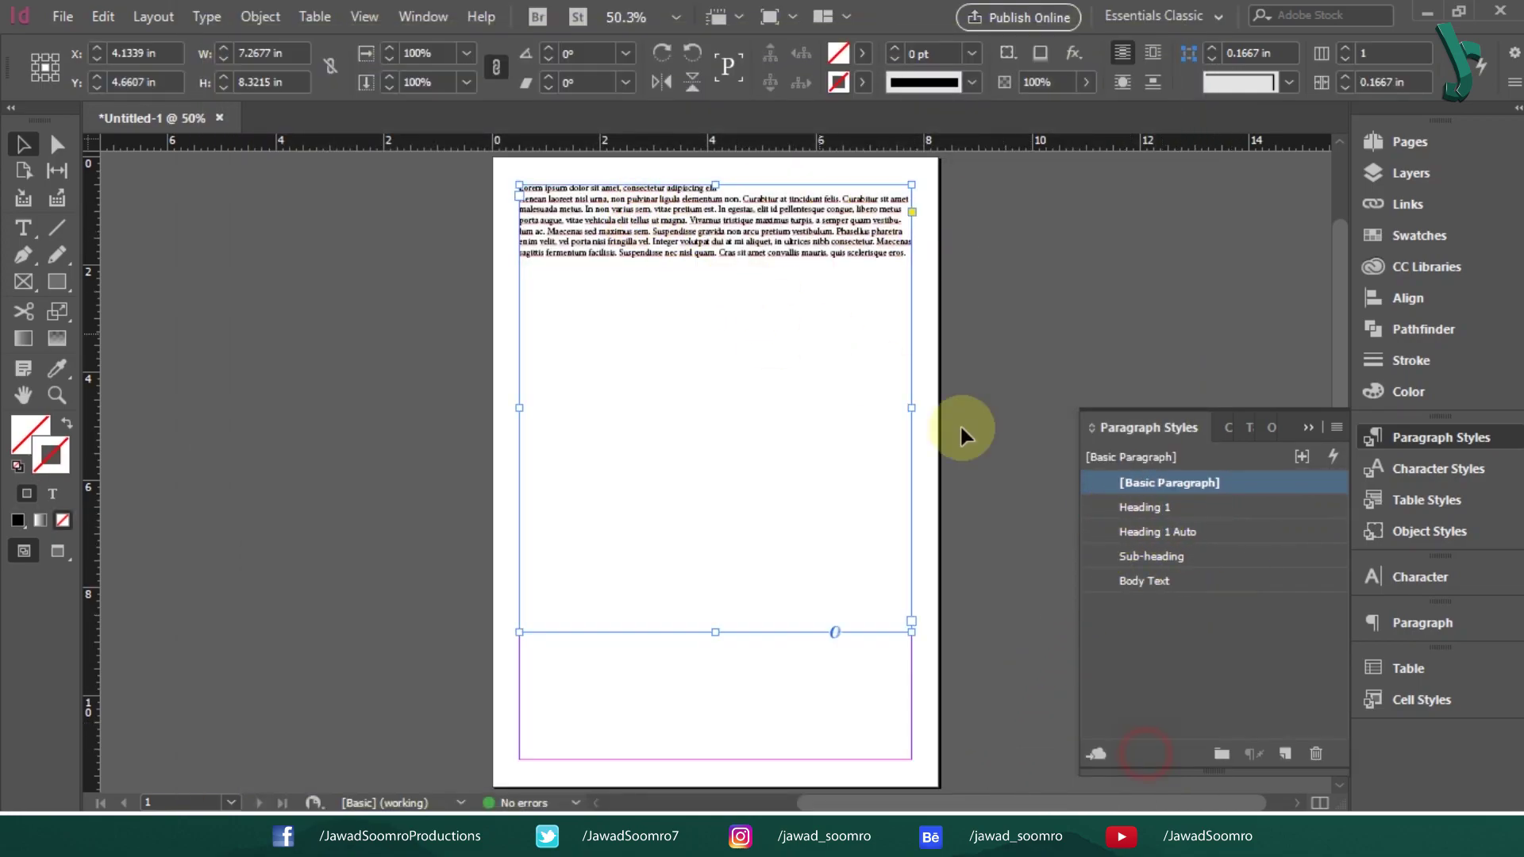
pyautogui.rightClick(1174, 512)
pyautogui.click(1215, 630)
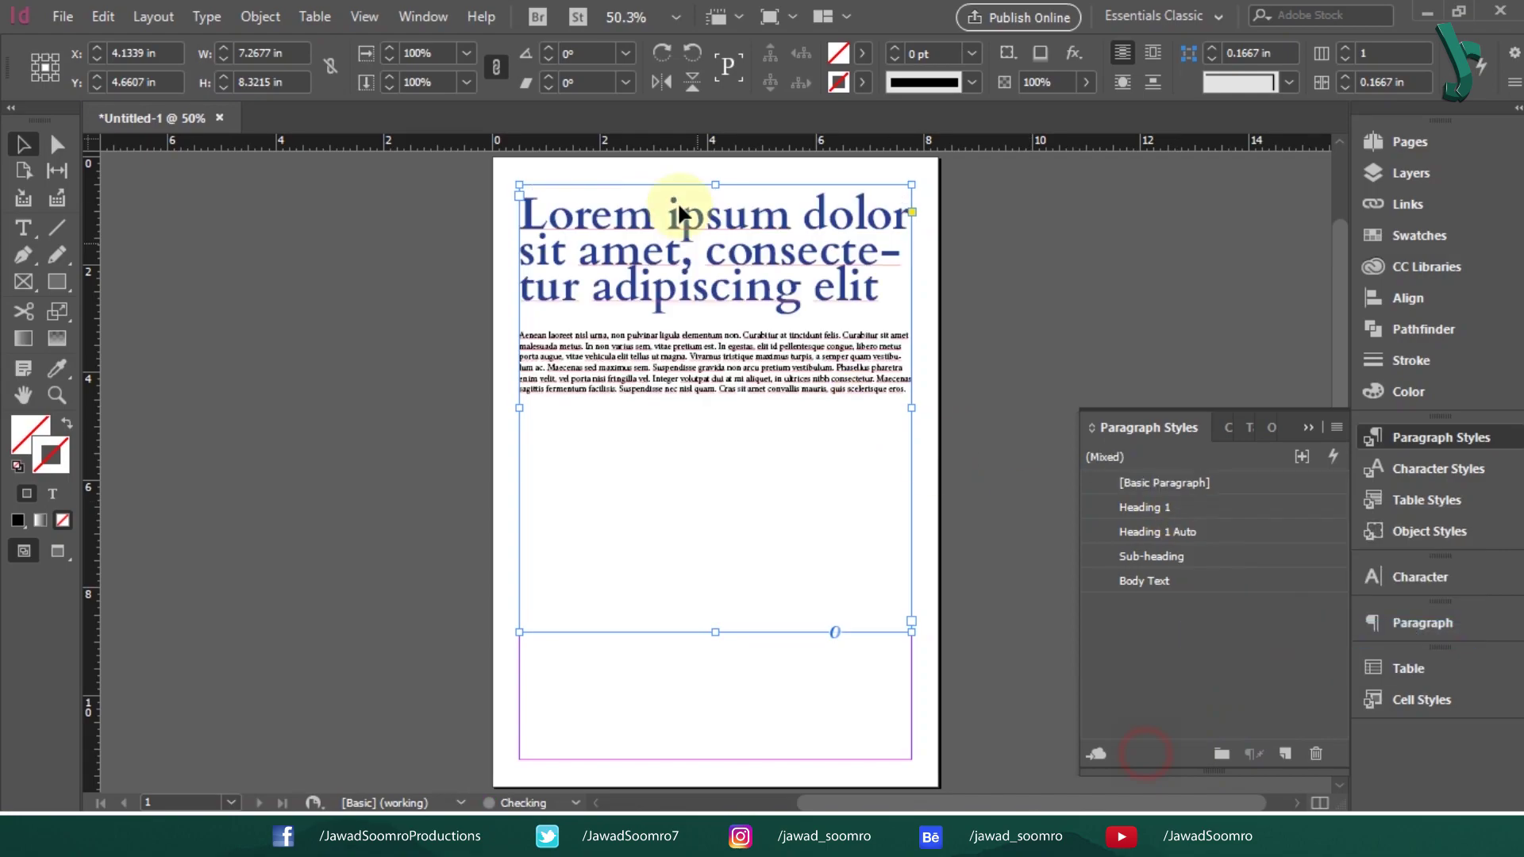
pyautogui.hotkey('ctrl', 'z')
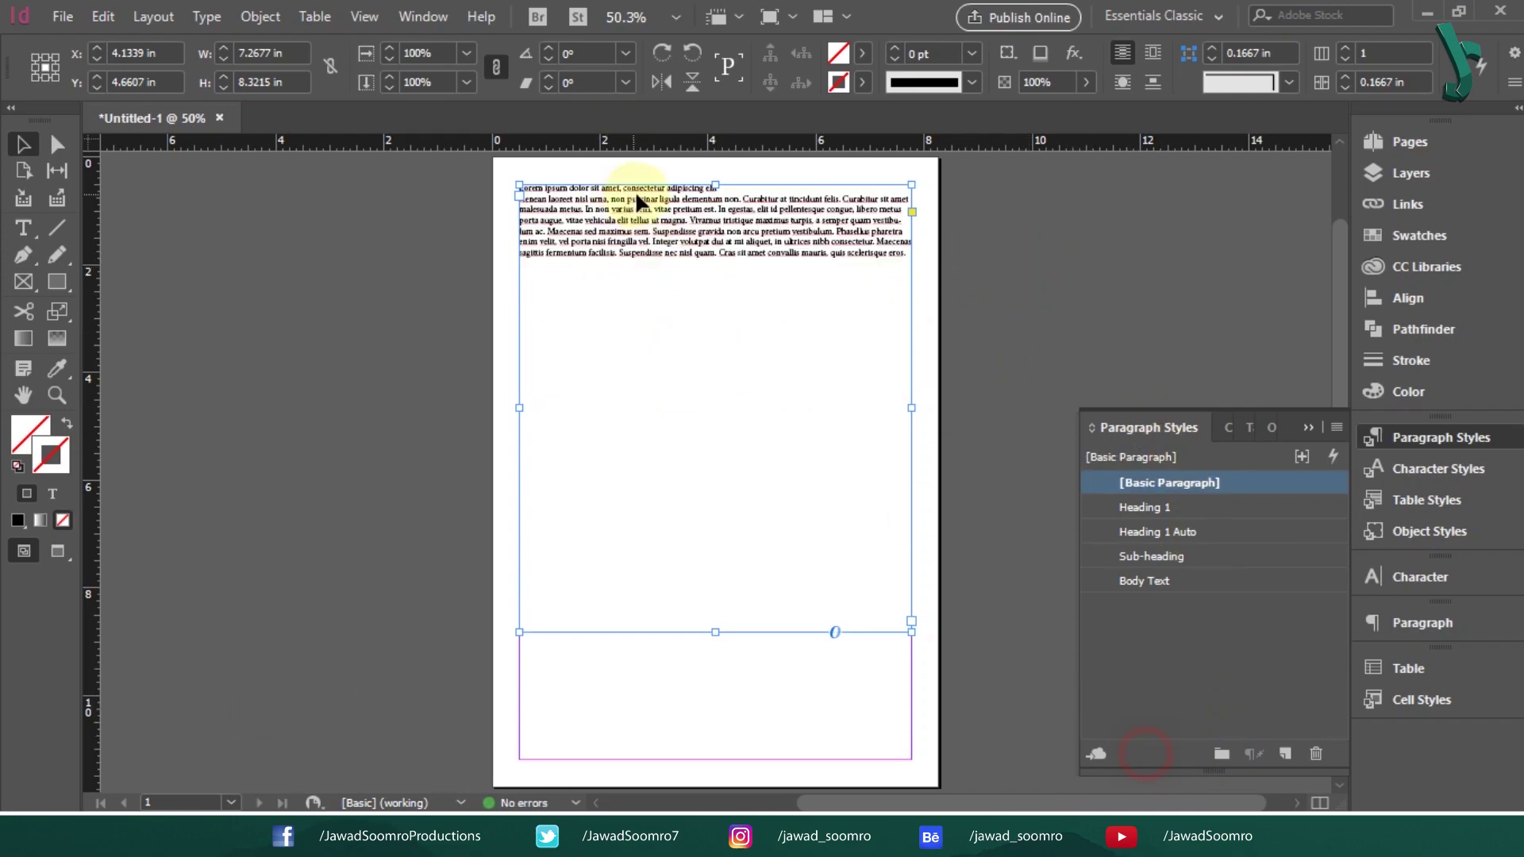
# Apply Heading 1 Auto then its next style to the text frame, and select the body text under the heading to check its style.
pyautogui.rightClick(1210, 531)
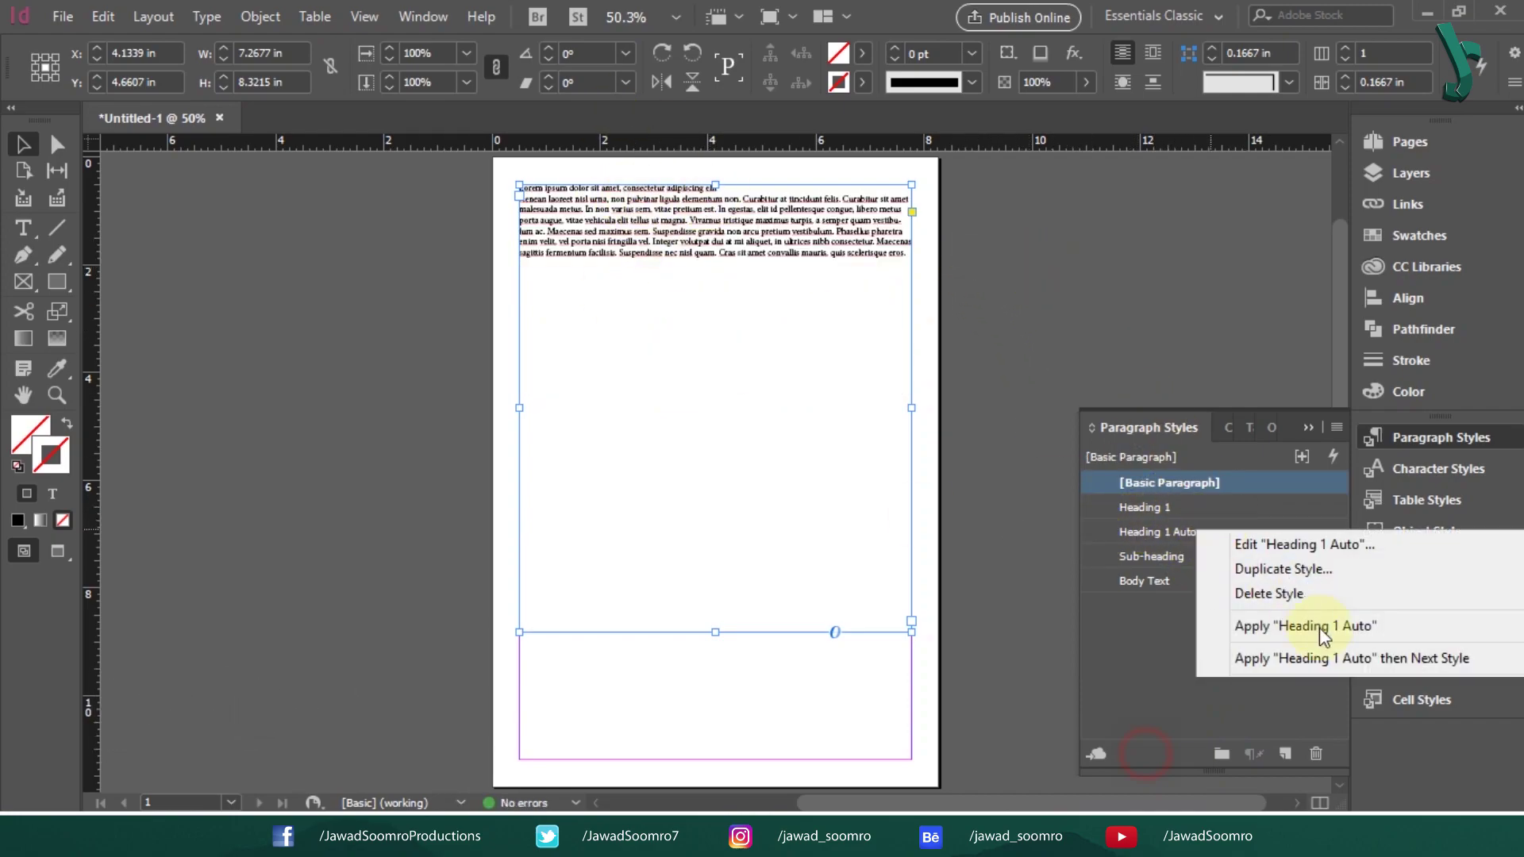
pyautogui.click(1271, 659)
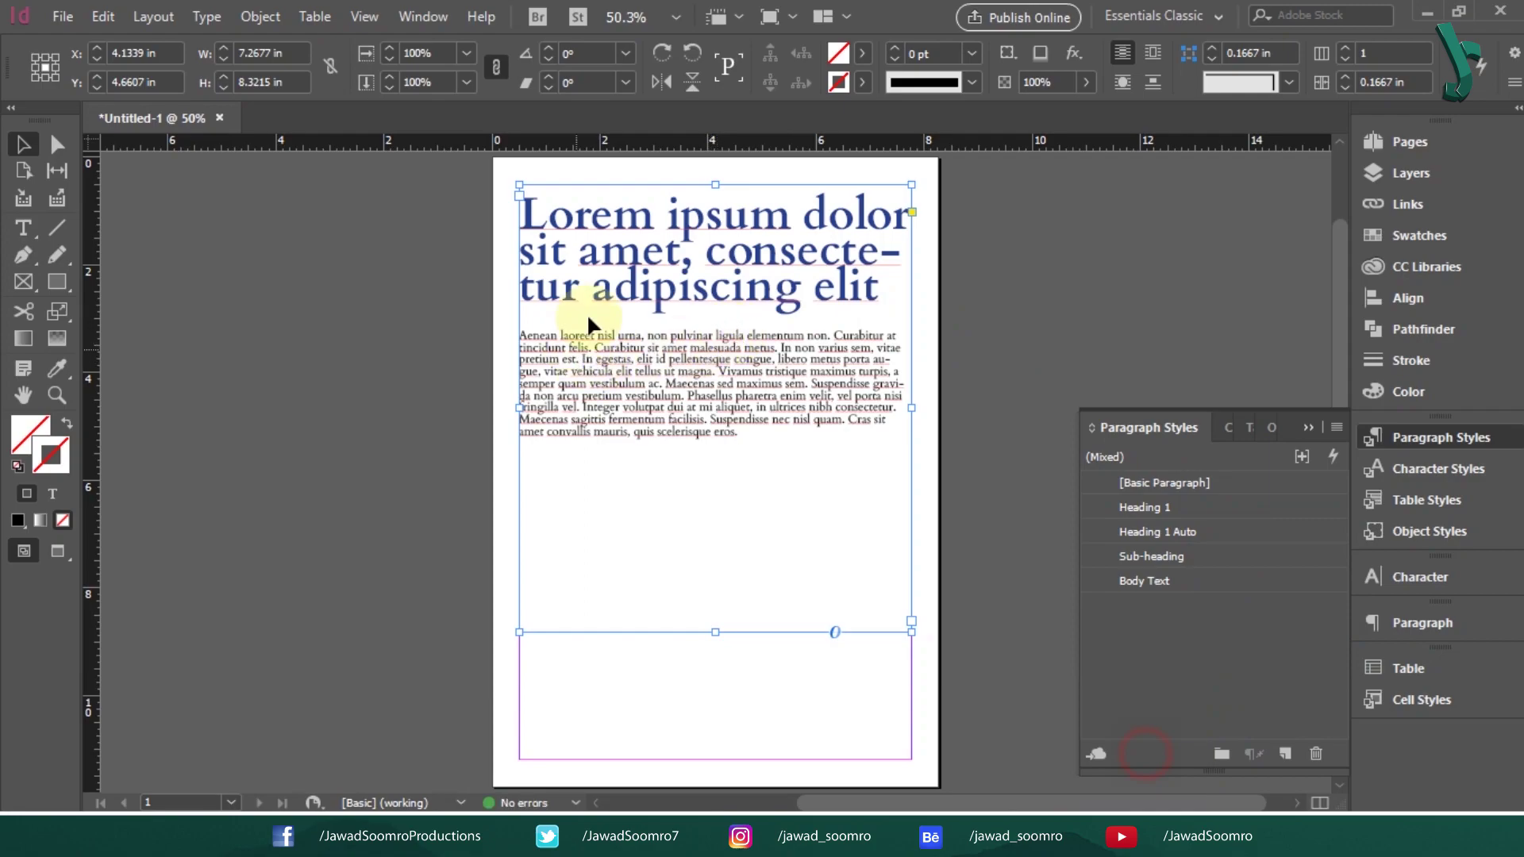
pyautogui.doubleClick(609, 343)
pyautogui.moveTo(610, 344); pyautogui.dragTo(755, 426)
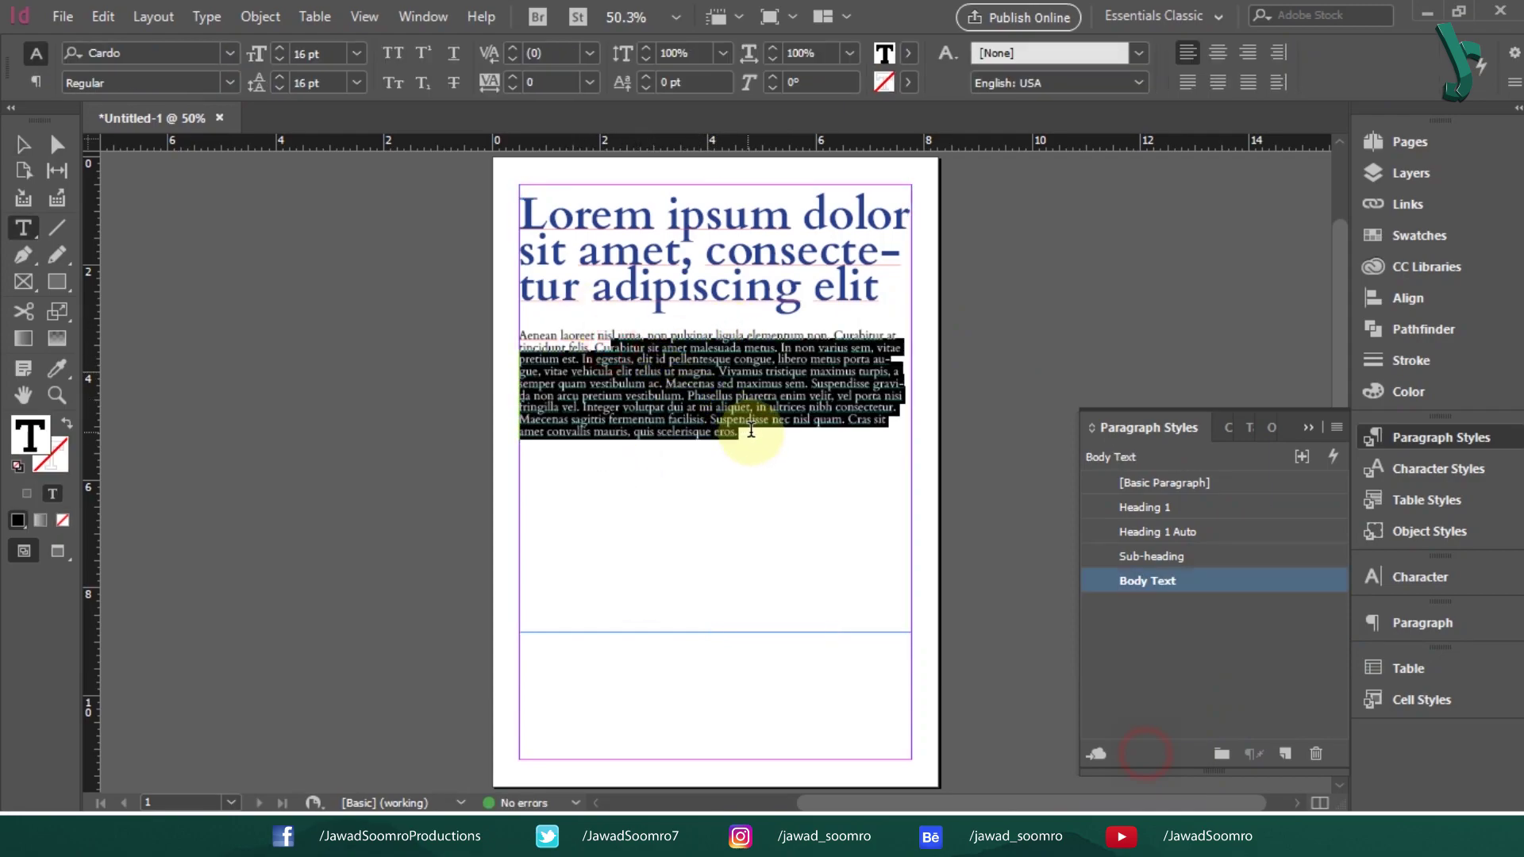
# Place the cursor in the heading and the body paragraph to check their styles, and switch to the Selection tool.
pyautogui.click(657, 374)
pyautogui.click(645, 268)
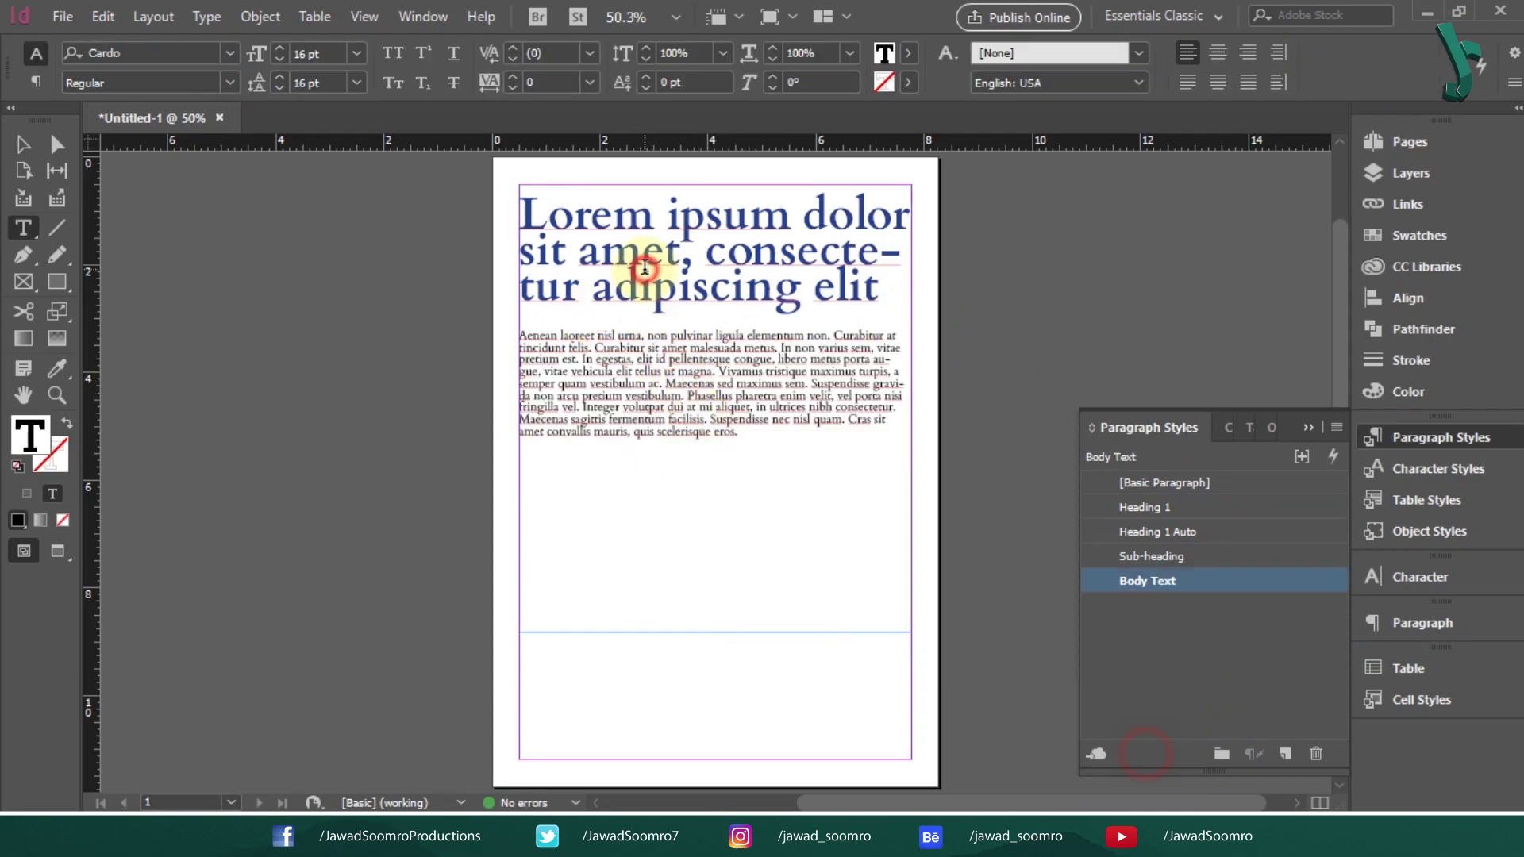
pyautogui.click(687, 397)
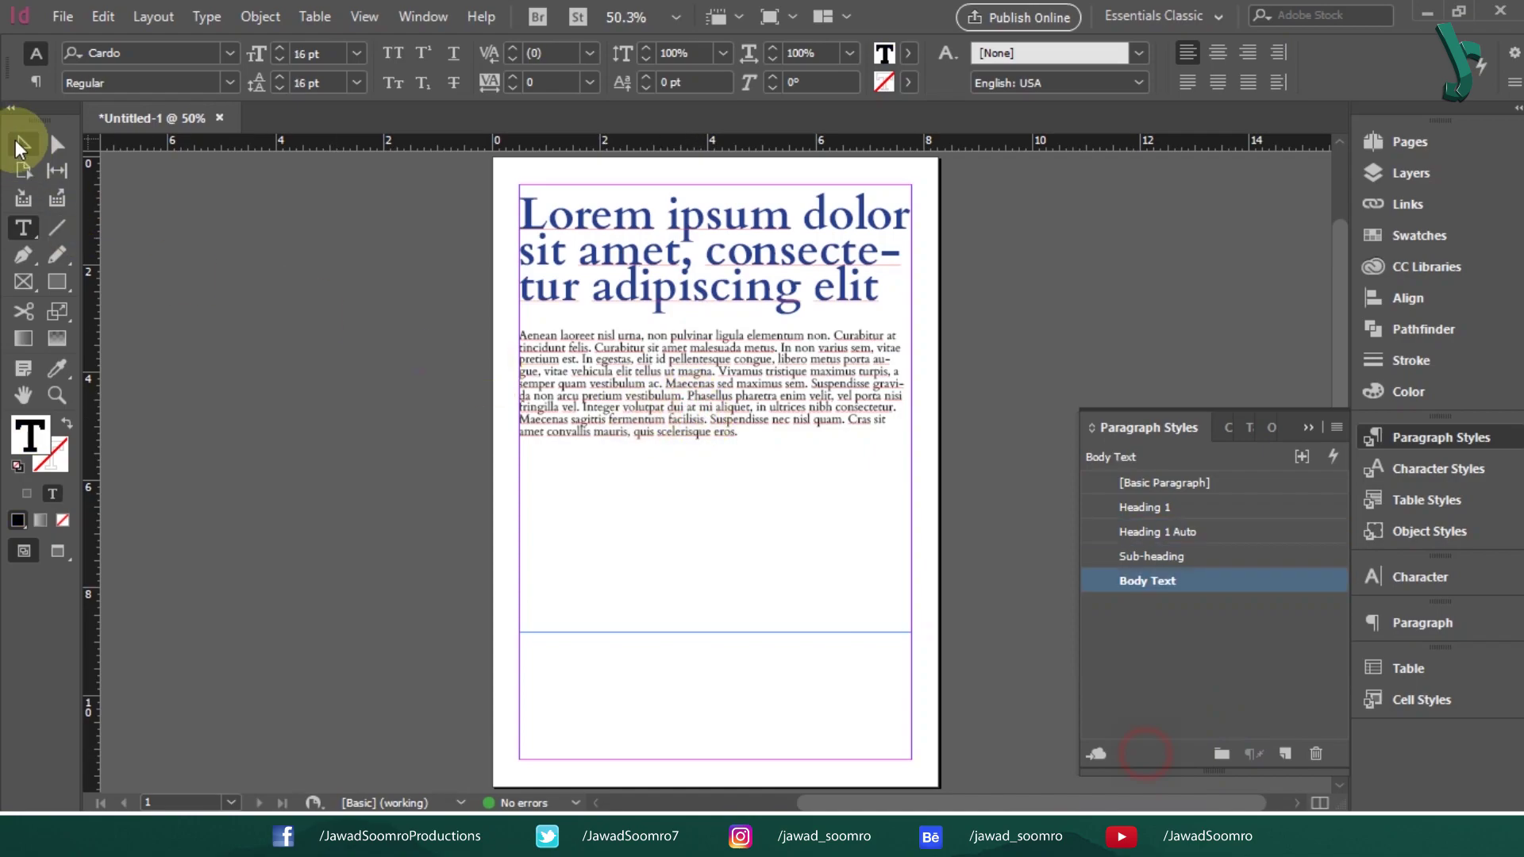
pyautogui.click(22, 144)
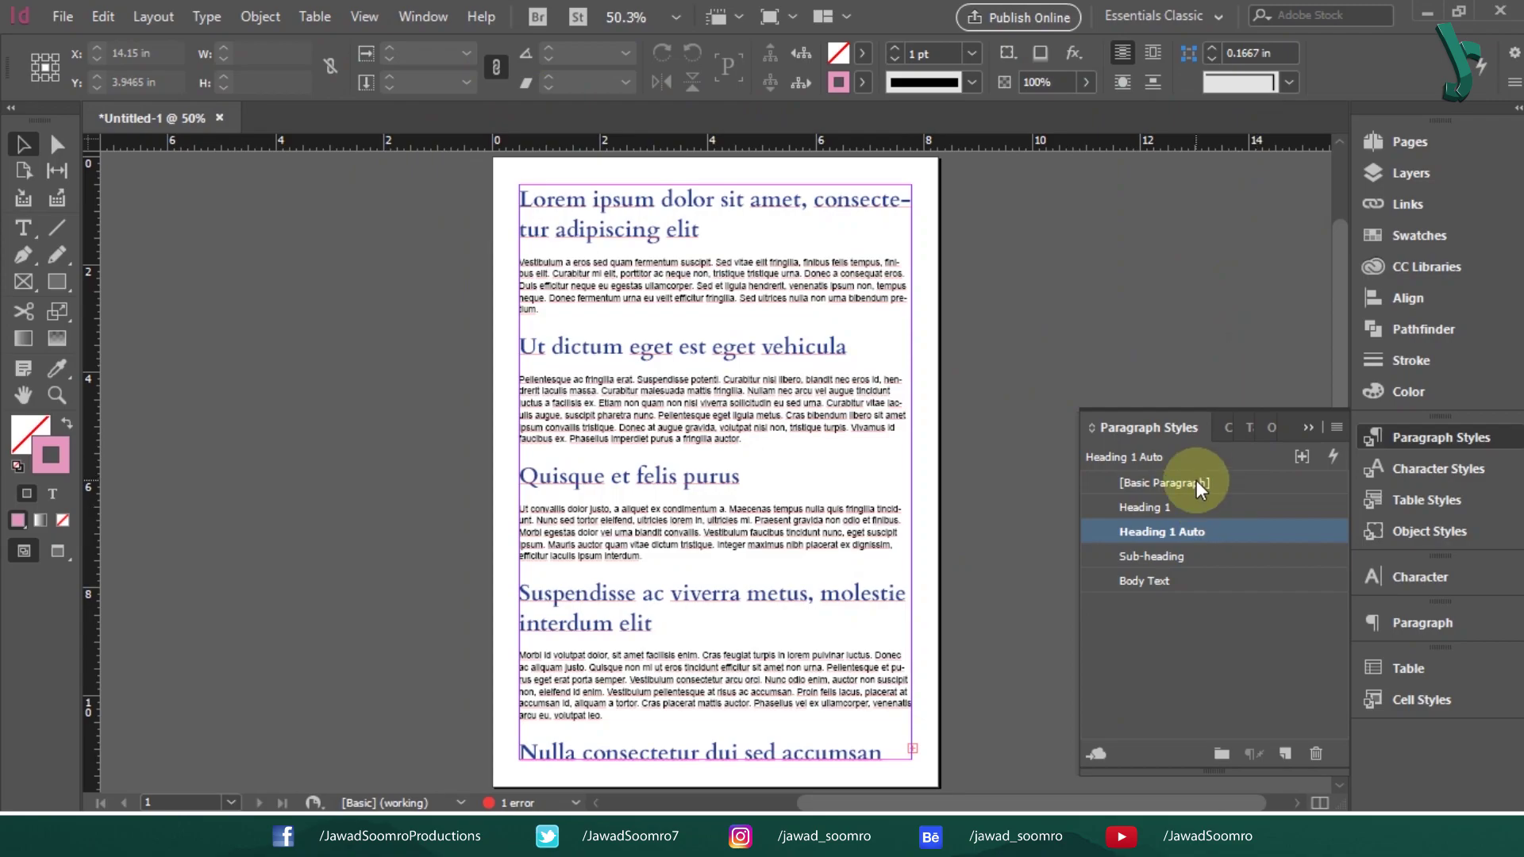
# Set the Heading 1 Auto paragraph style's character color to red C=15 M=100 Y=100 K=0.
pyautogui.doubleClick(1214, 506)
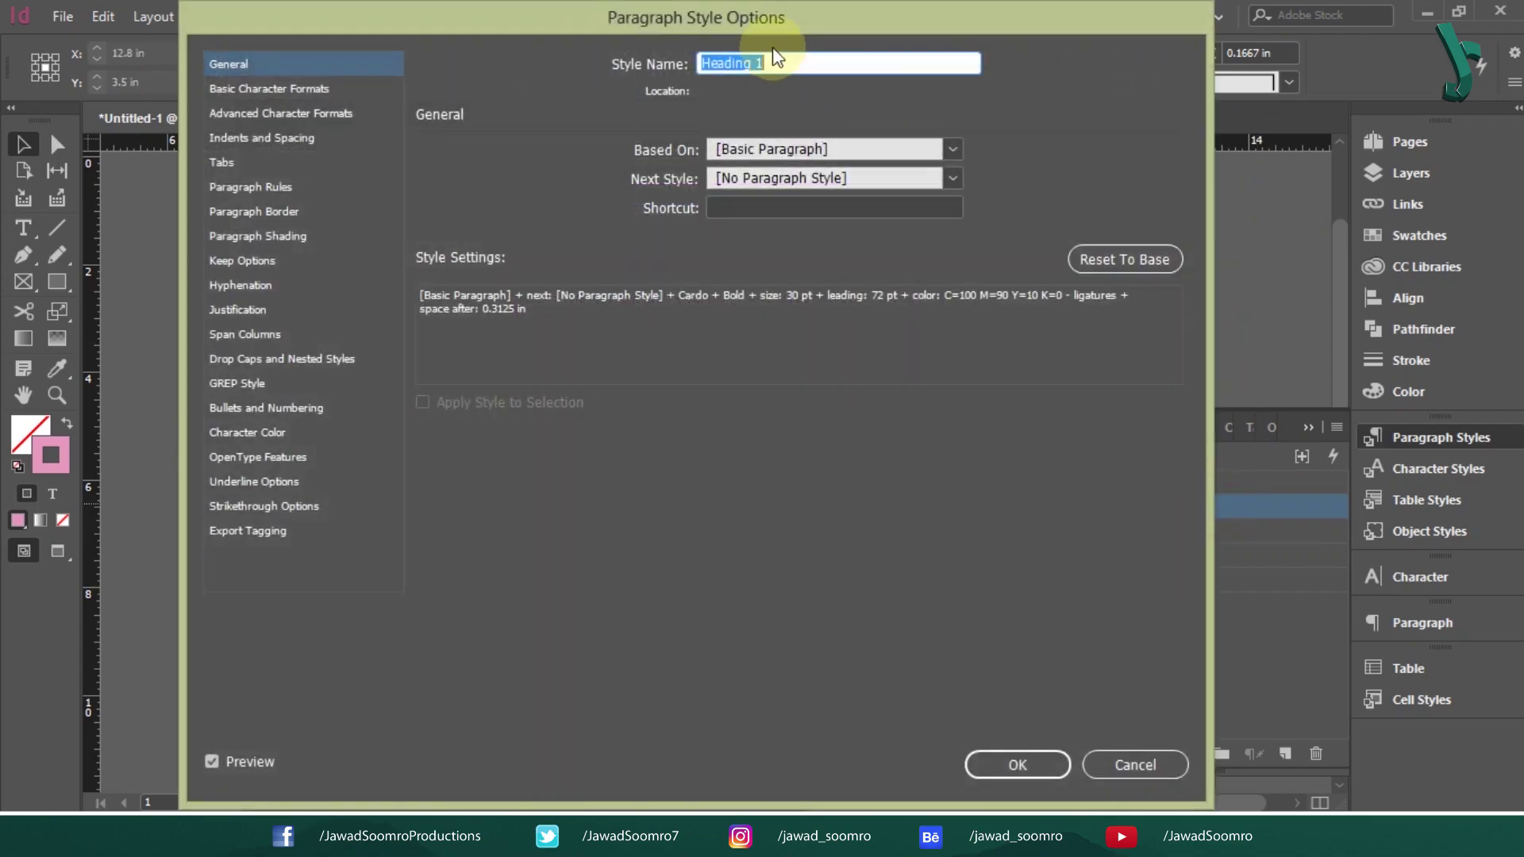
pyautogui.click(1143, 763)
pyautogui.doubleClick(1256, 528)
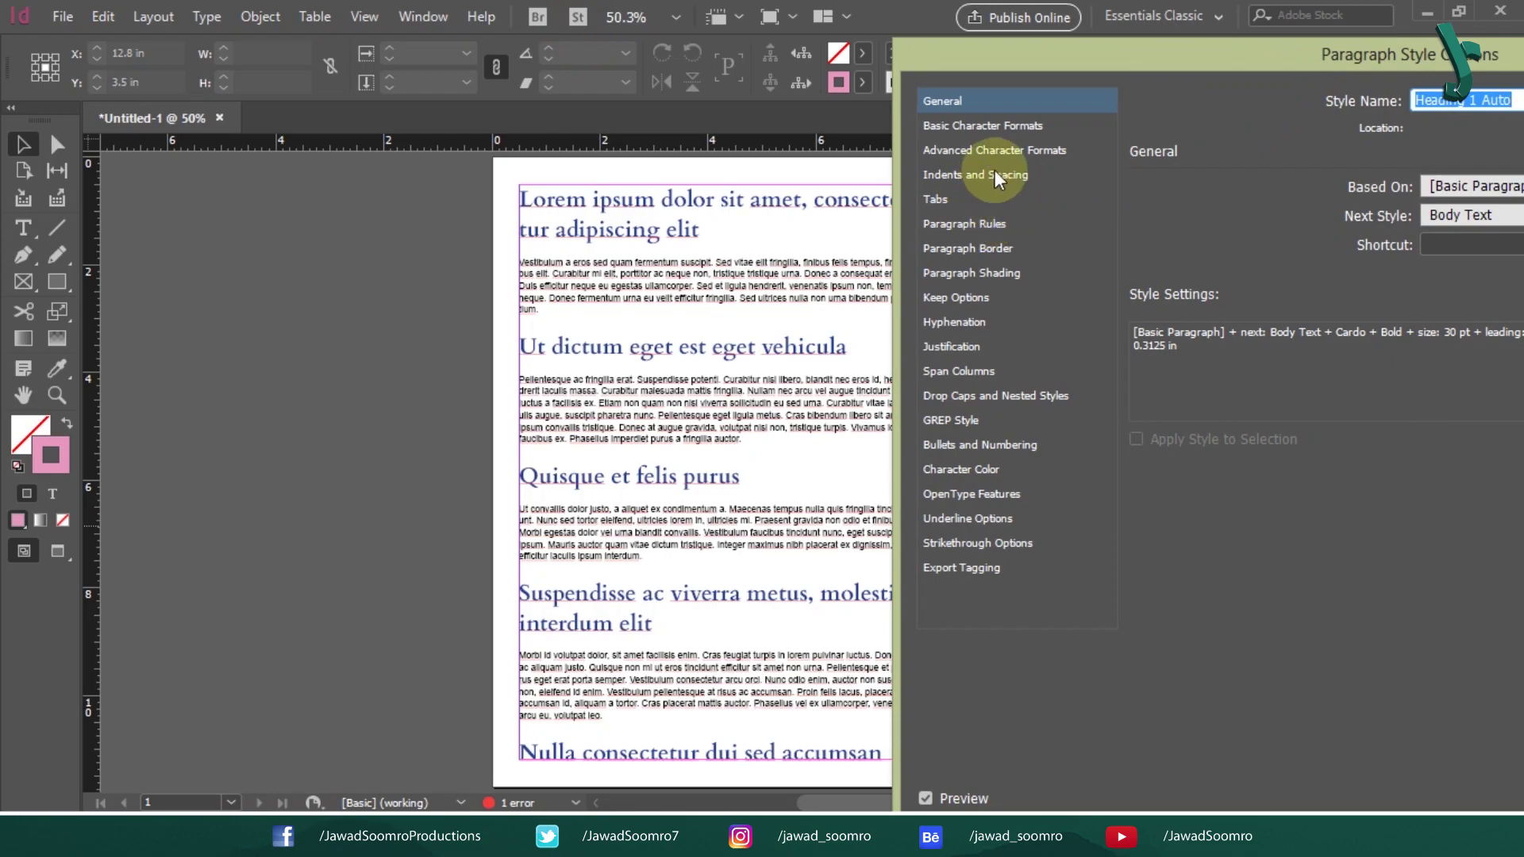
pyautogui.click(992, 469)
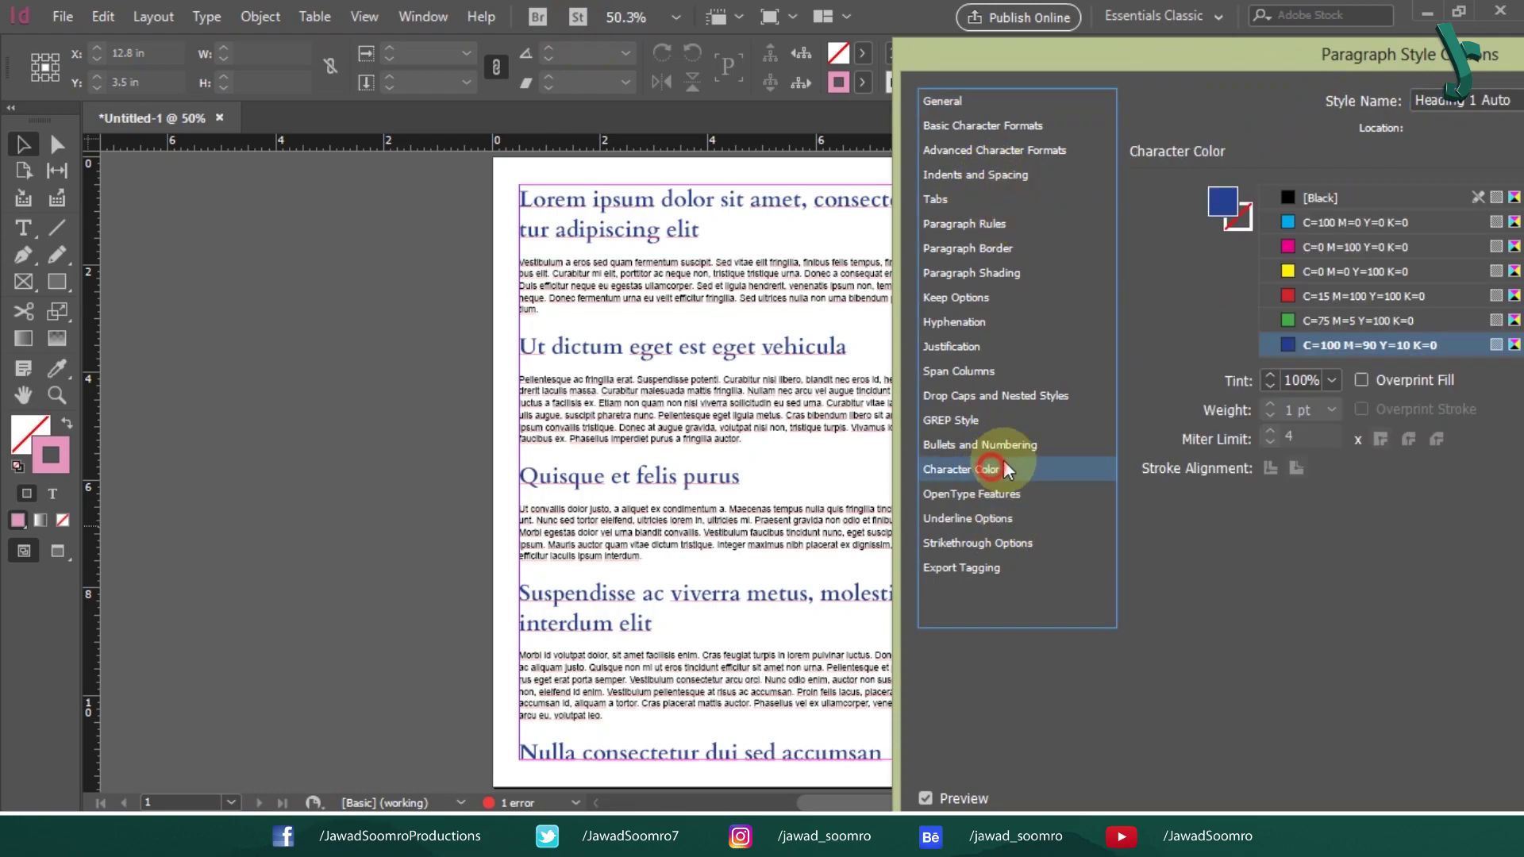
pyautogui.click(1349, 272)
pyautogui.click(1340, 247)
pyautogui.click(1347, 220)
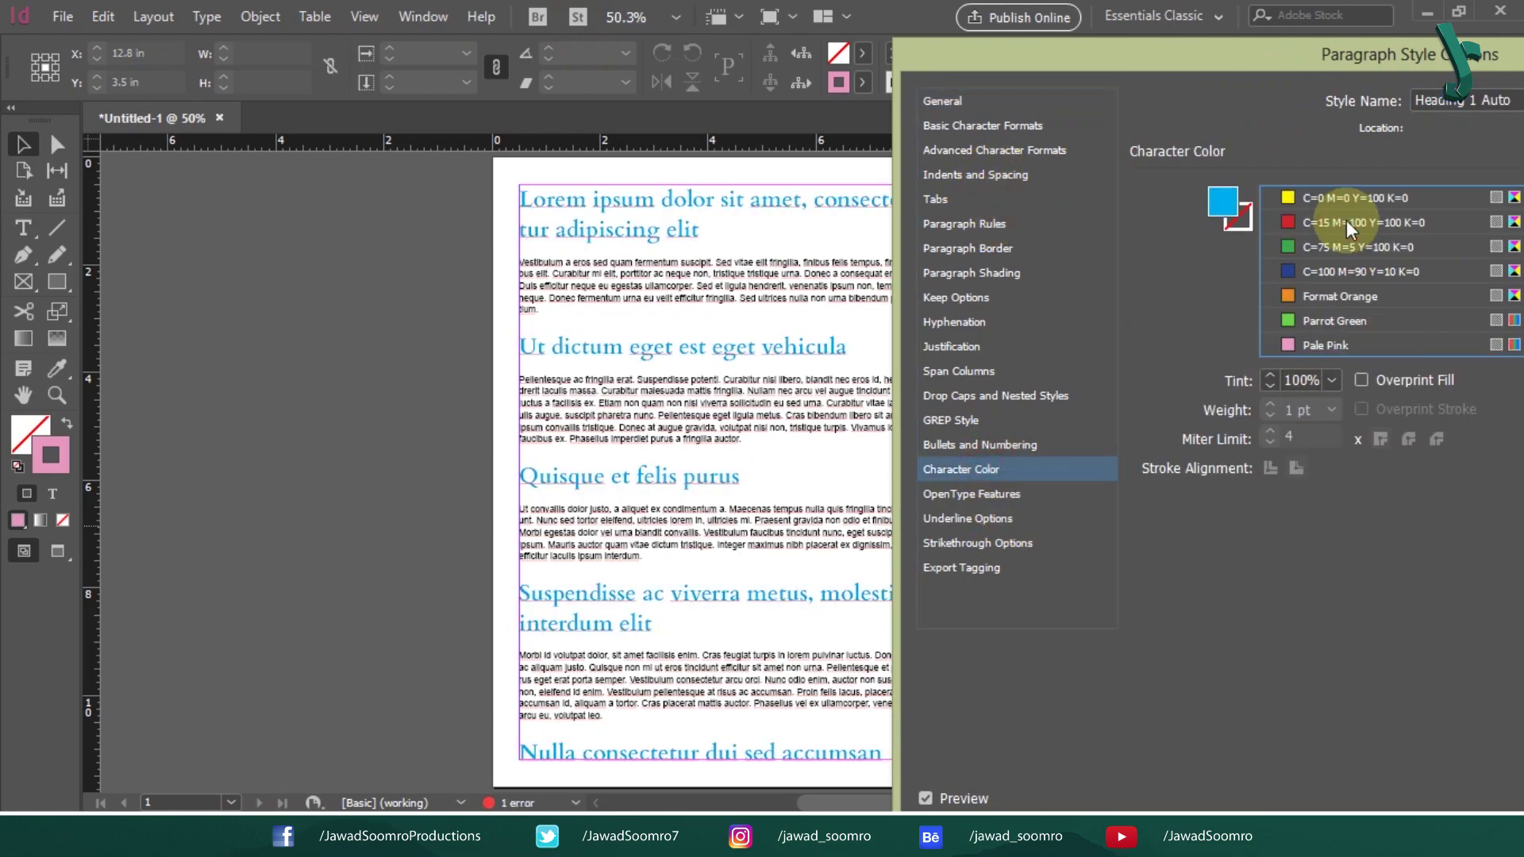
pyautogui.scroll(1, 1347, 278)
pyautogui.click(1341, 346)
pyautogui.click(1340, 337)
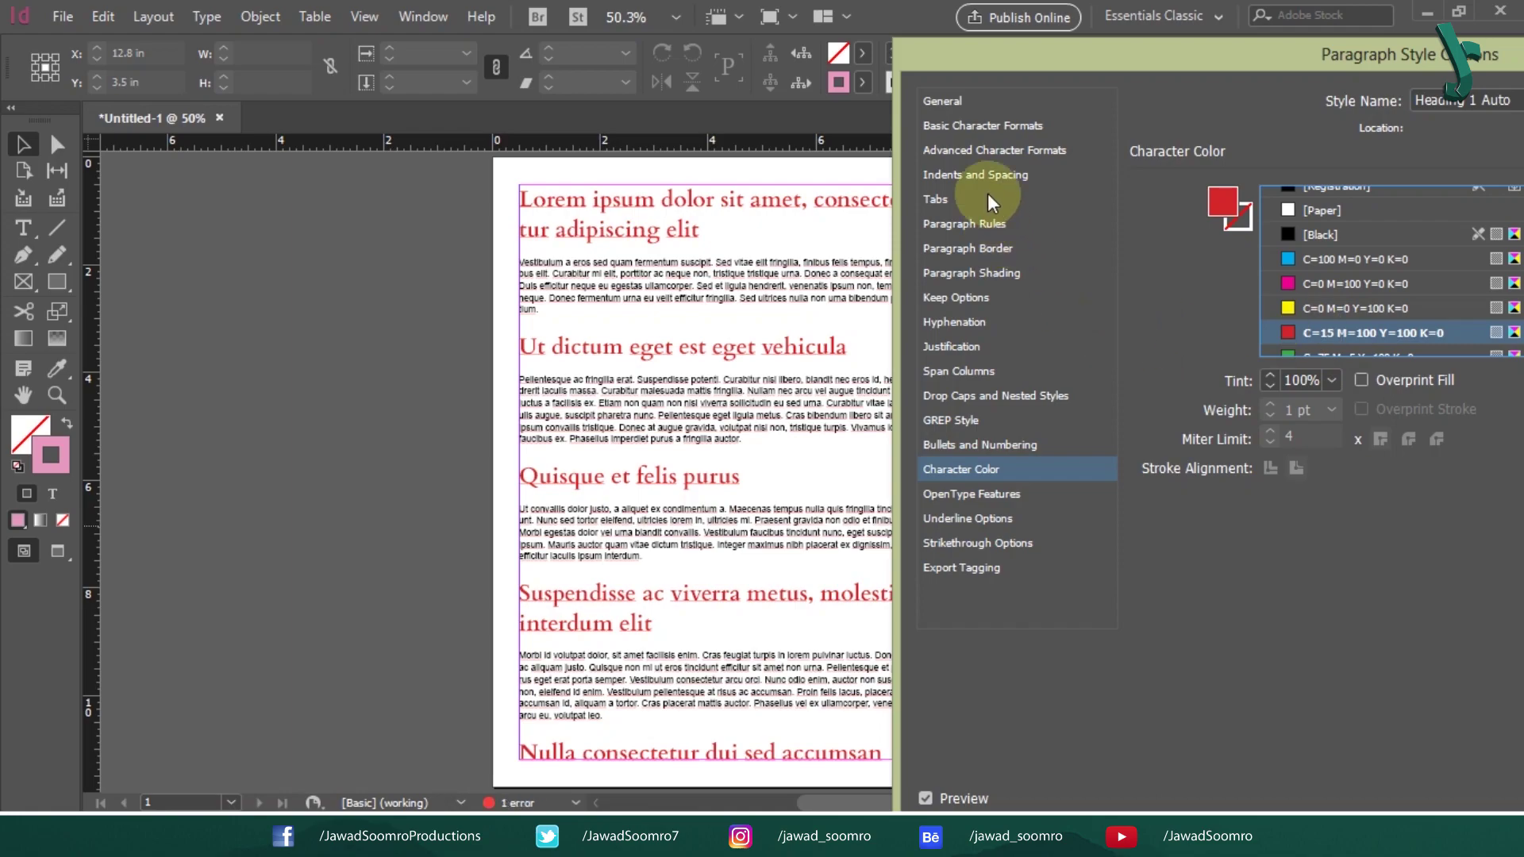
# Set the Heading 1 Auto style's font family to Arial and font style to Black, and apply the style changes.
pyautogui.click(987, 129)
pyautogui.click(1442, 197)
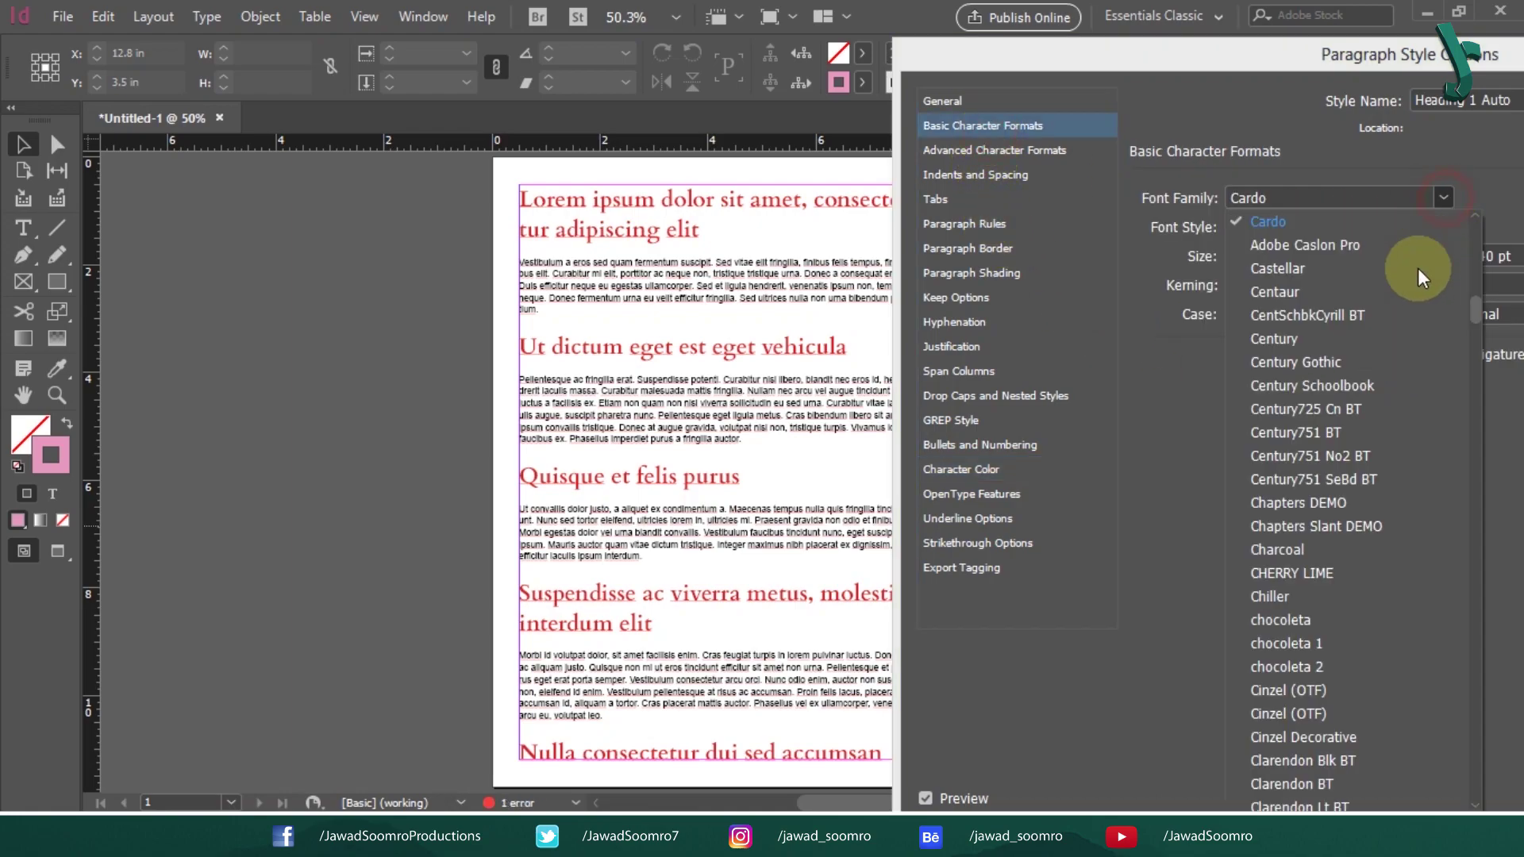
pyautogui.click(1366, 337)
pyautogui.click(1438, 228)
pyautogui.click(1433, 231)
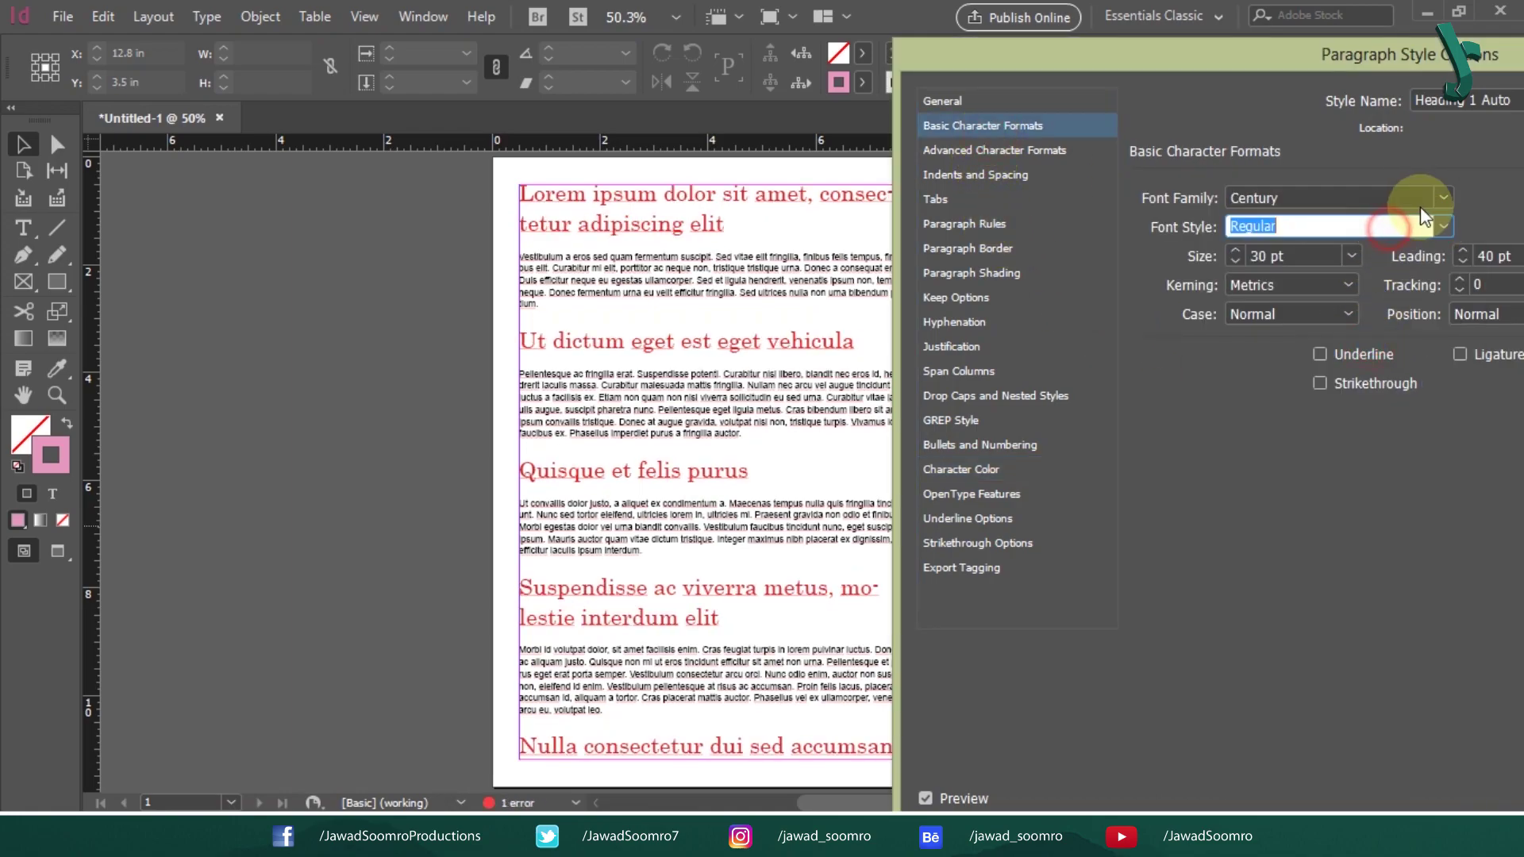
pyautogui.click(1395, 197)
pyautogui.write('Arial')
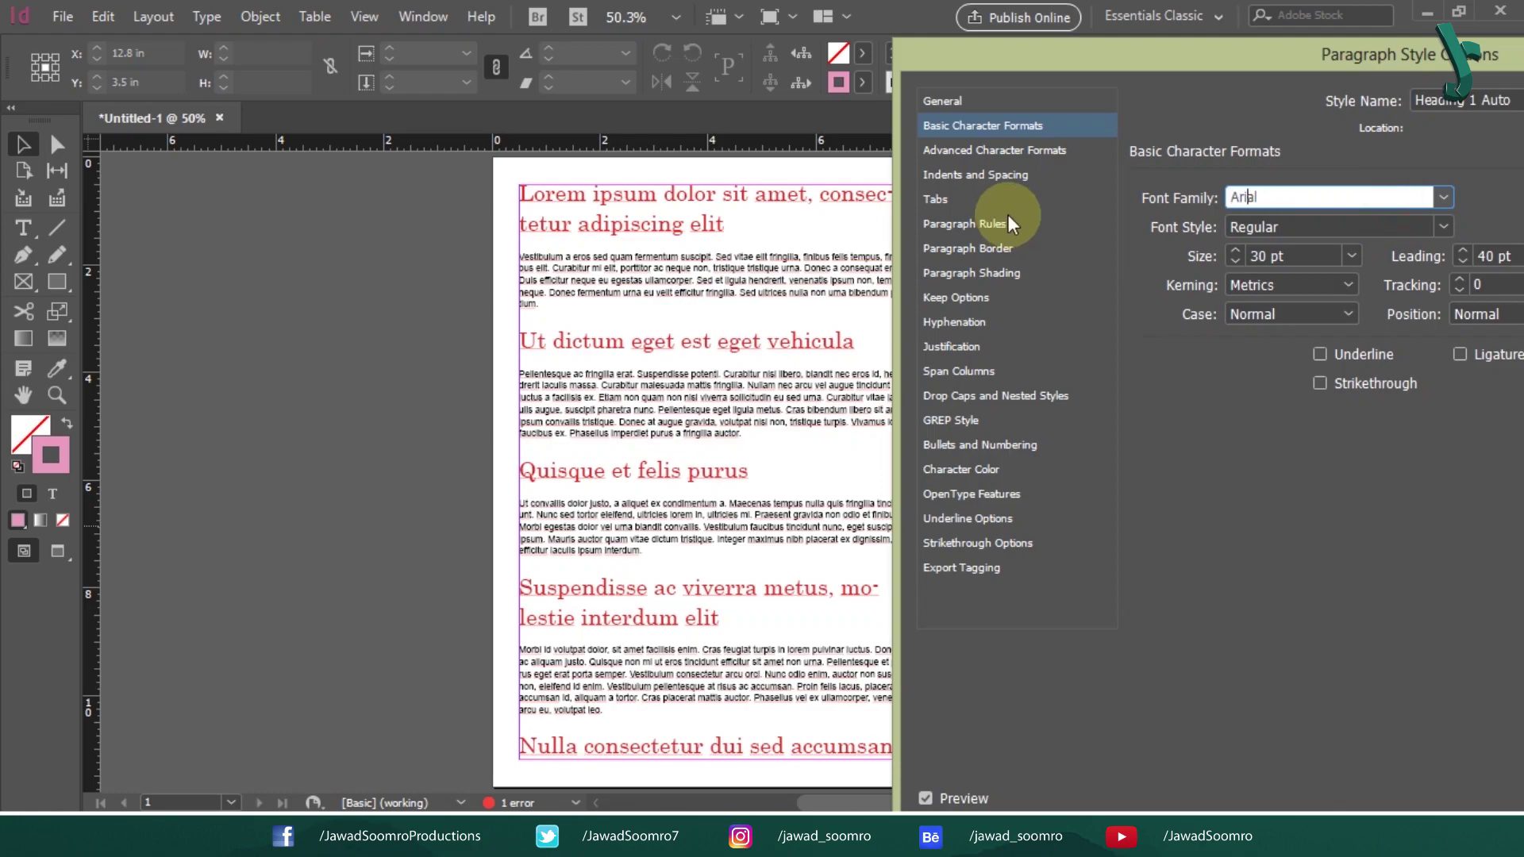
pyautogui.click(1450, 225)
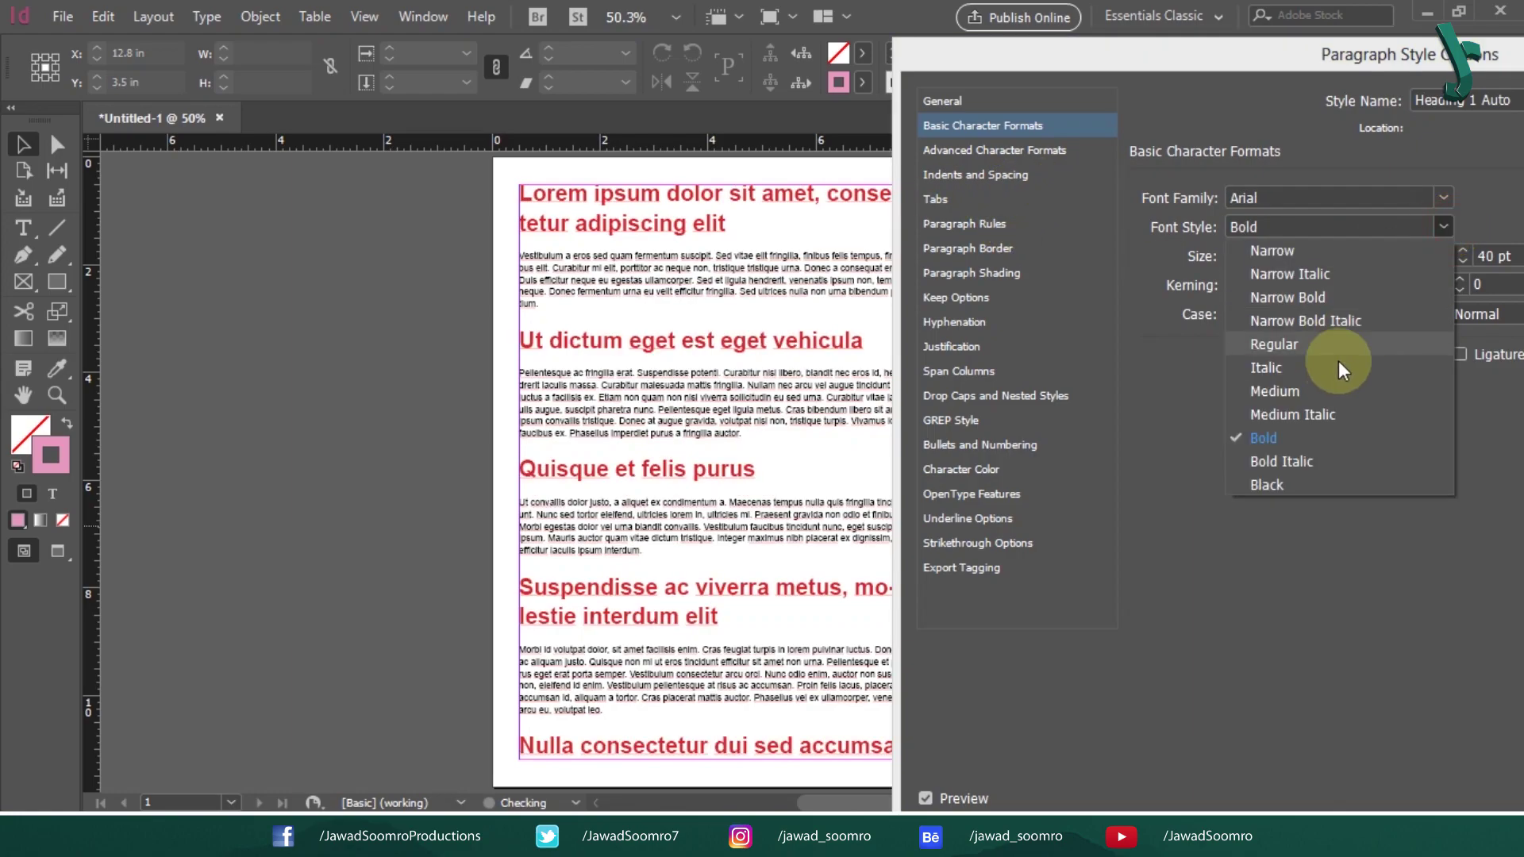
pyautogui.click(1305, 484)
pyautogui.moveTo(1139, 52); pyautogui.dragTo(570, 22)
pyautogui.click(1195, 768)
# Open the Body Text style for editing and set its font size to 14 pt.
pyautogui.doubleClick(1188, 578)
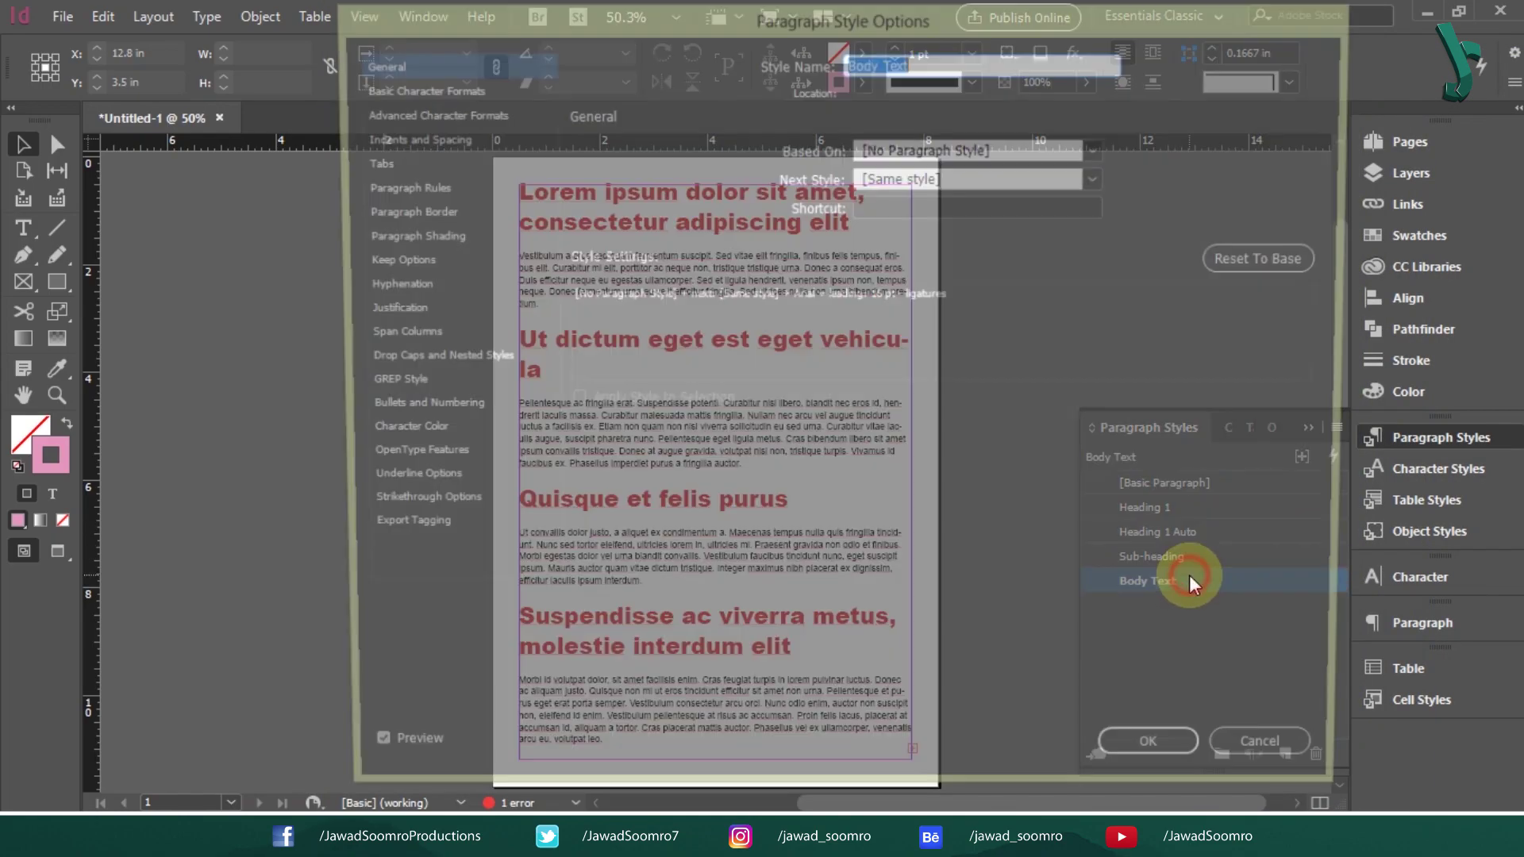
pyautogui.moveTo(671, 16); pyautogui.dragTo(1061, 121)
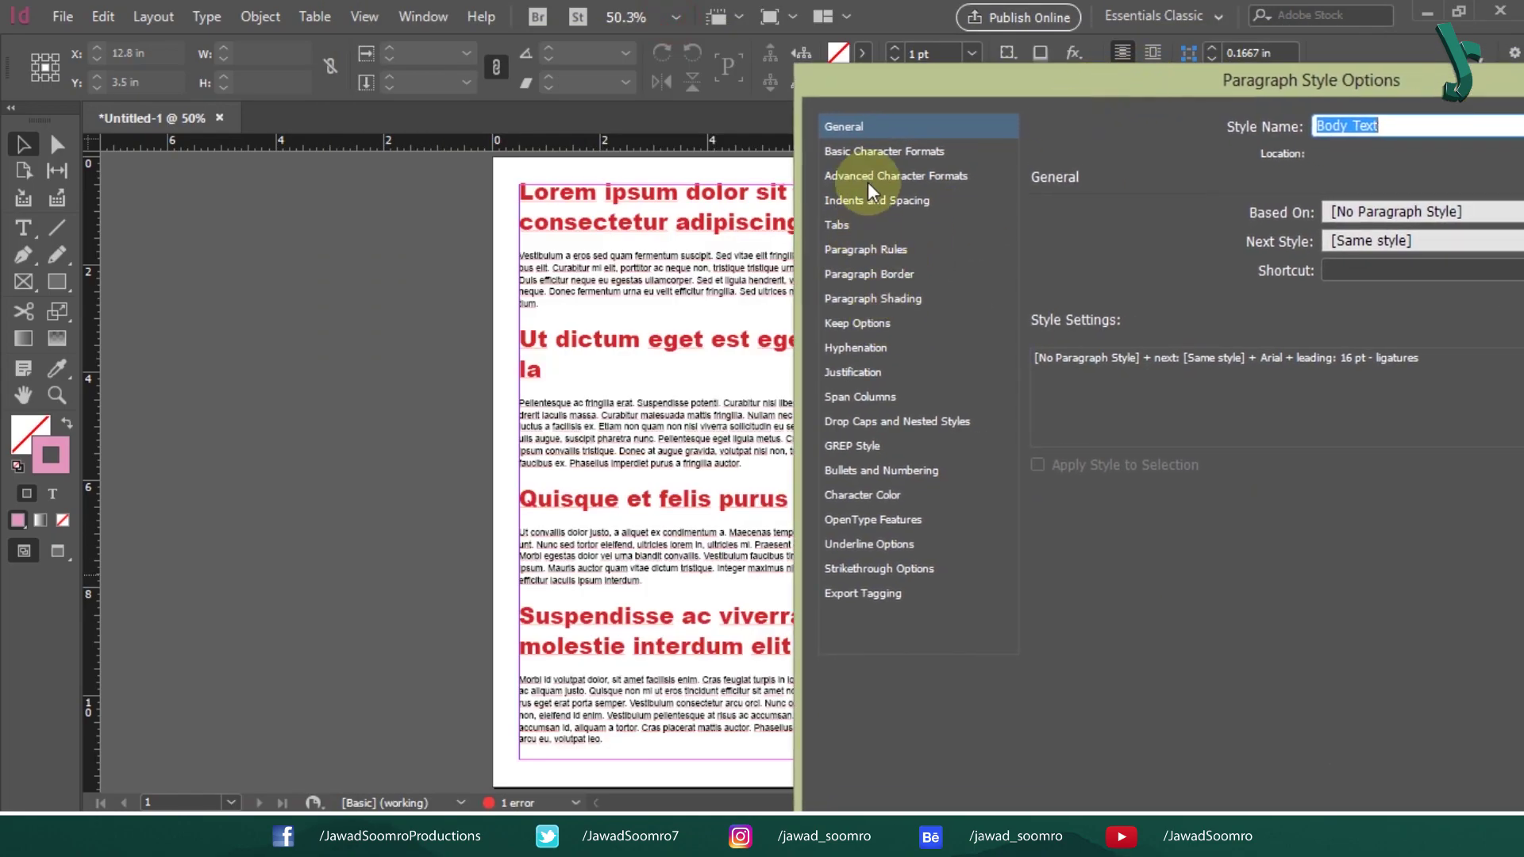
pyautogui.click(879, 151)
pyautogui.click(1251, 284)
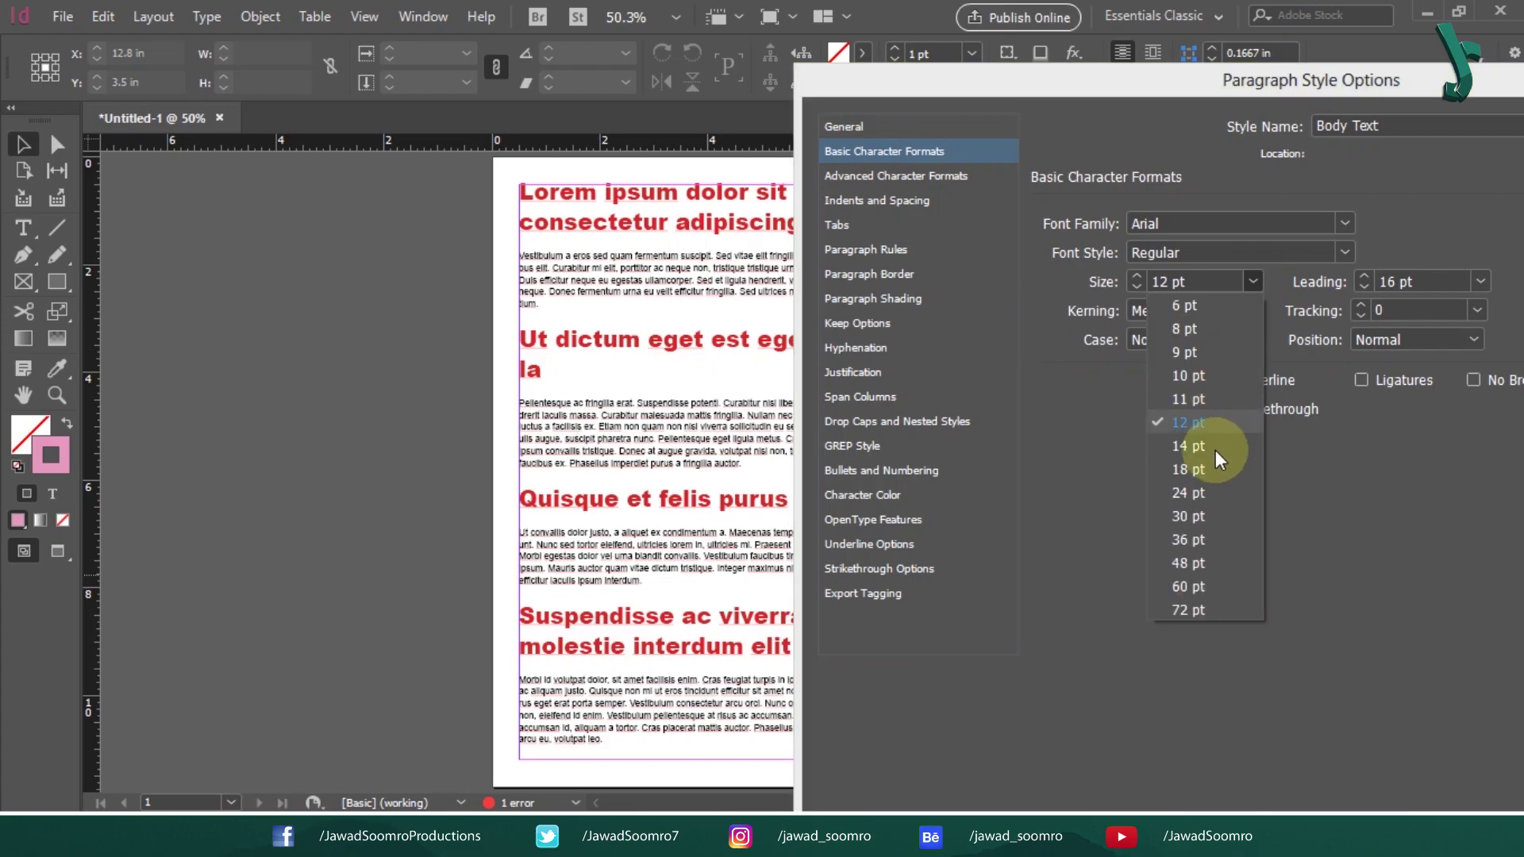
pyautogui.click(1213, 444)
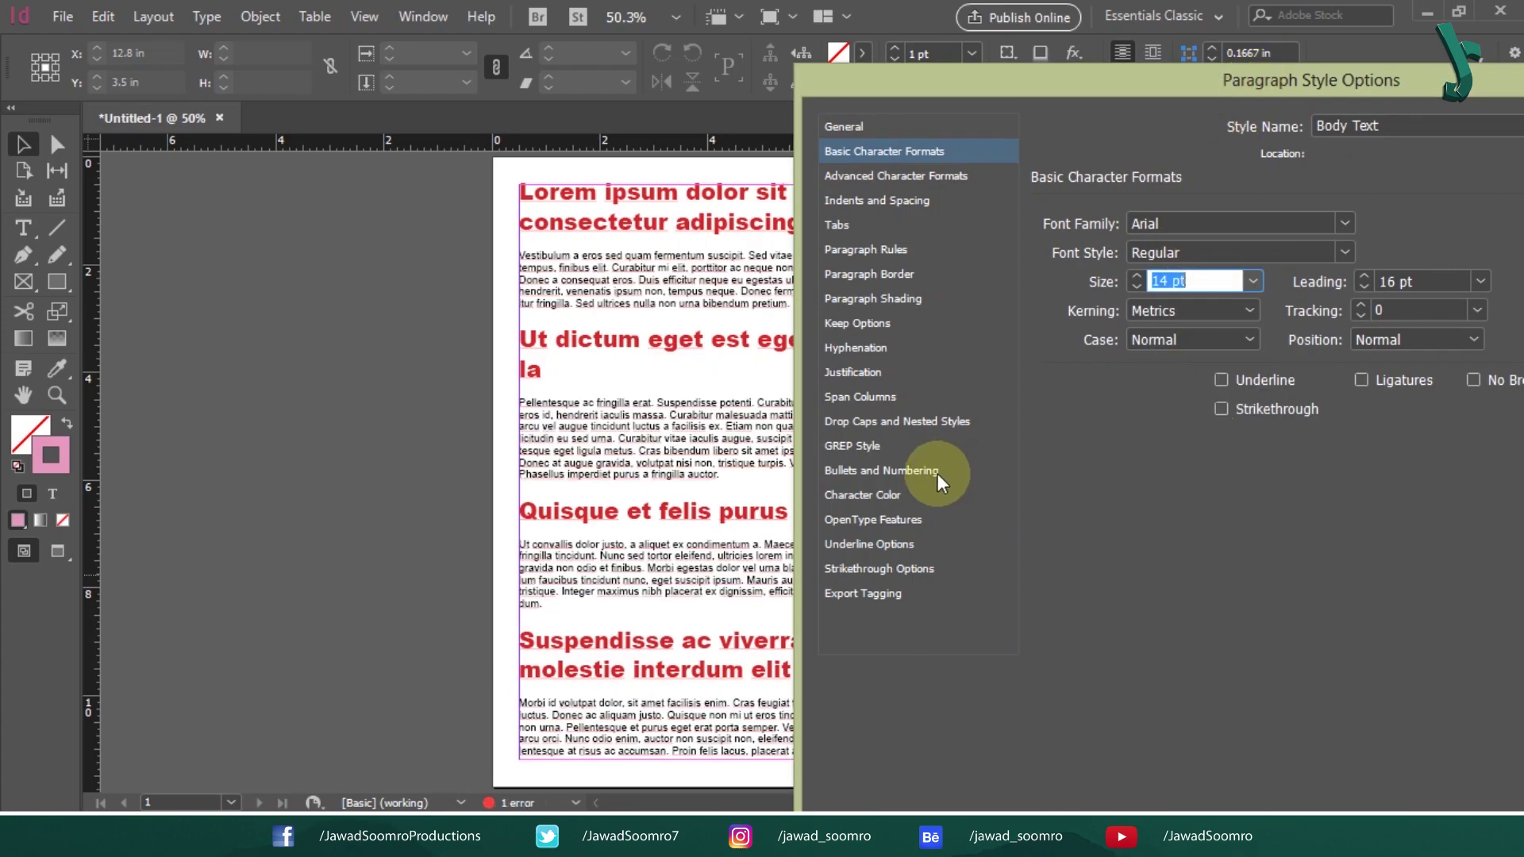
# Give the Body Text style a first-line indent of 0.3889 in on the tab ruler and apply the changes.
pyautogui.click(873, 230)
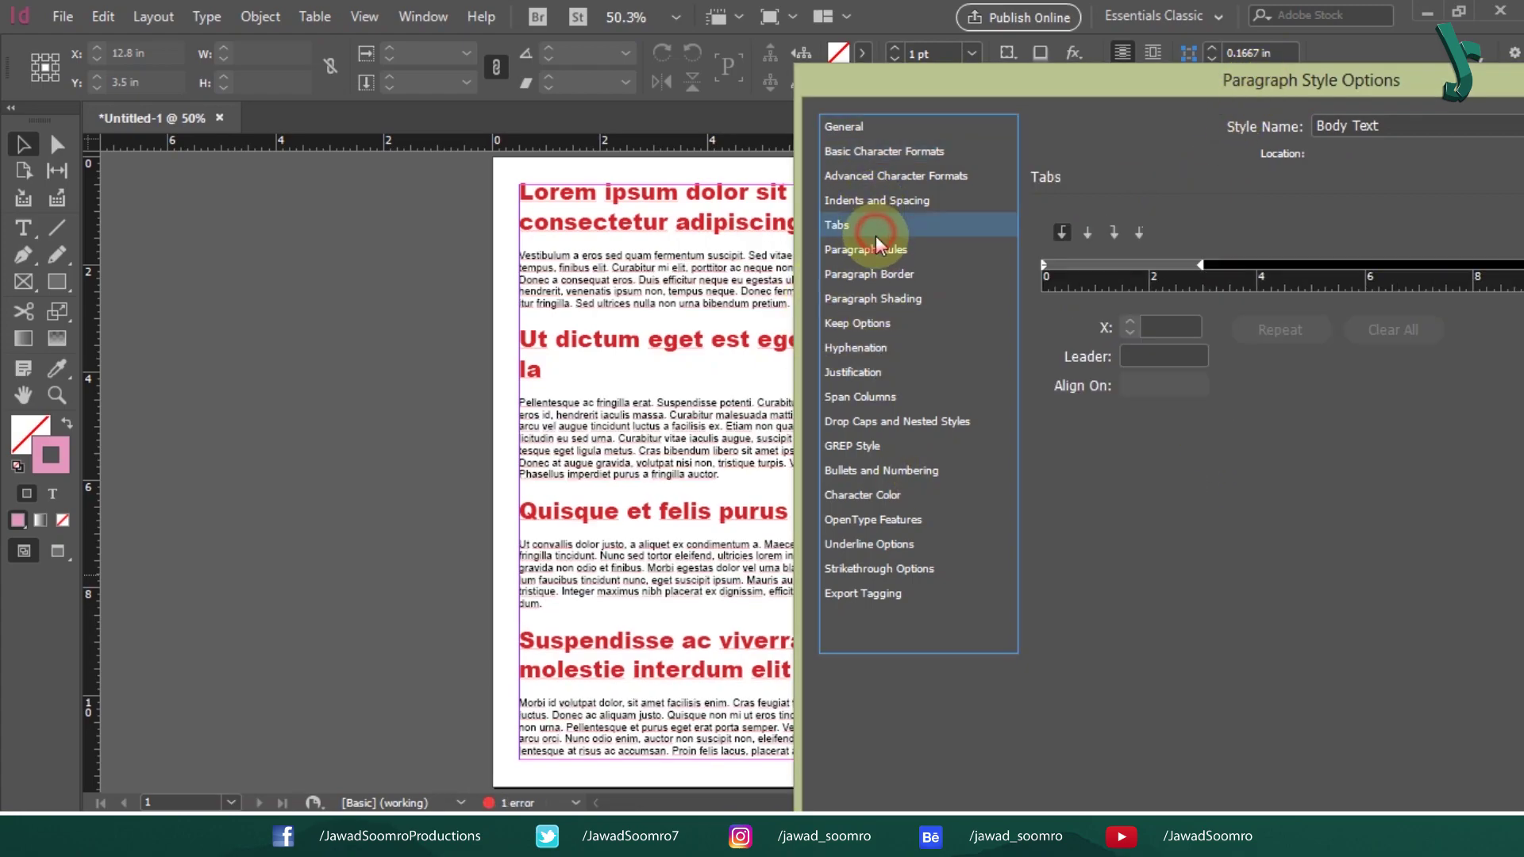
pyautogui.click(1046, 264)
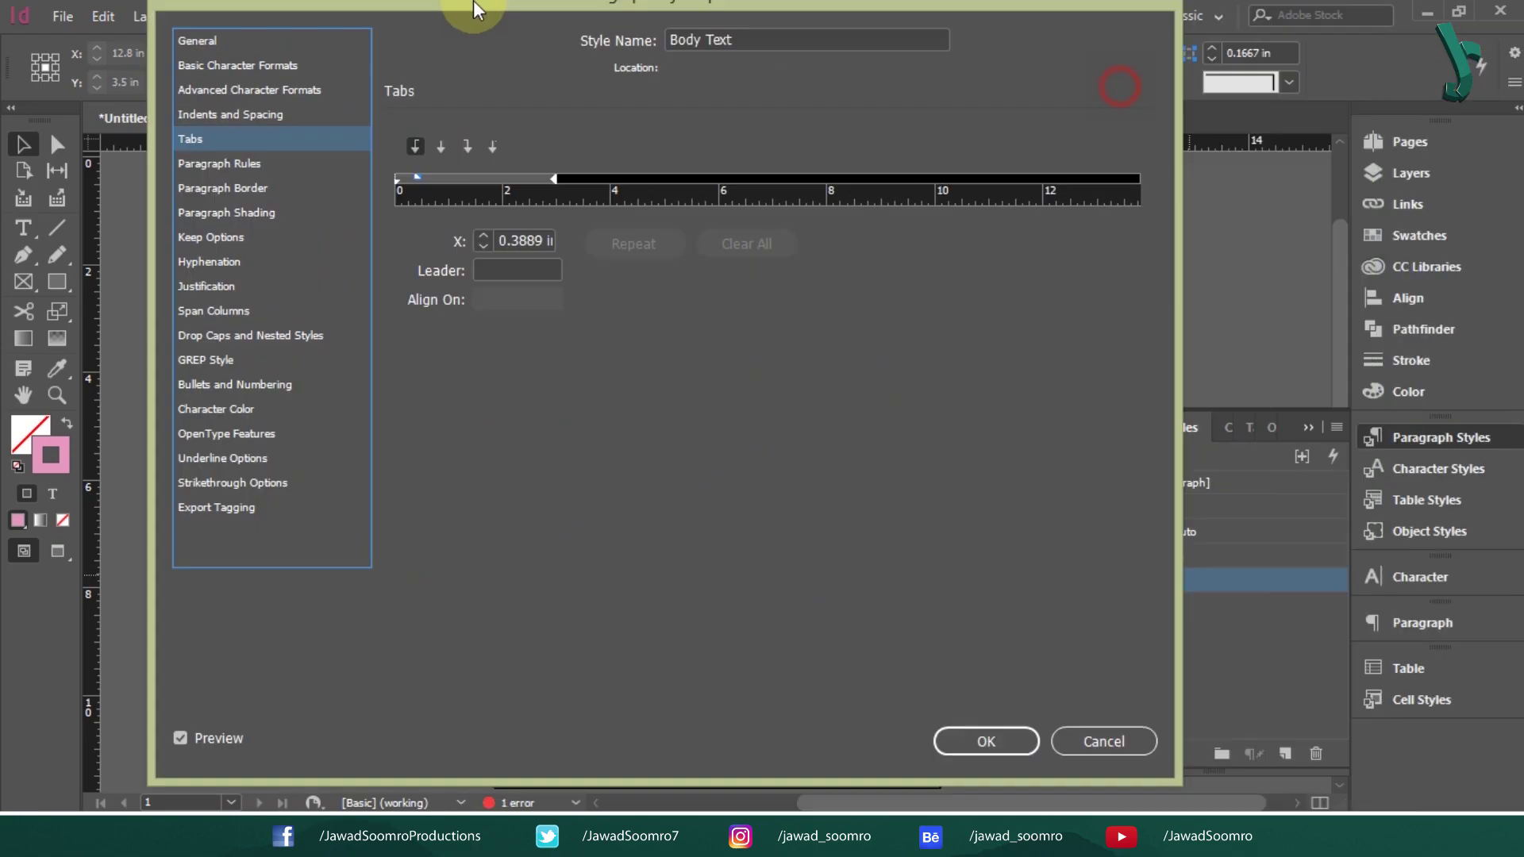
pyautogui.click(982, 743)
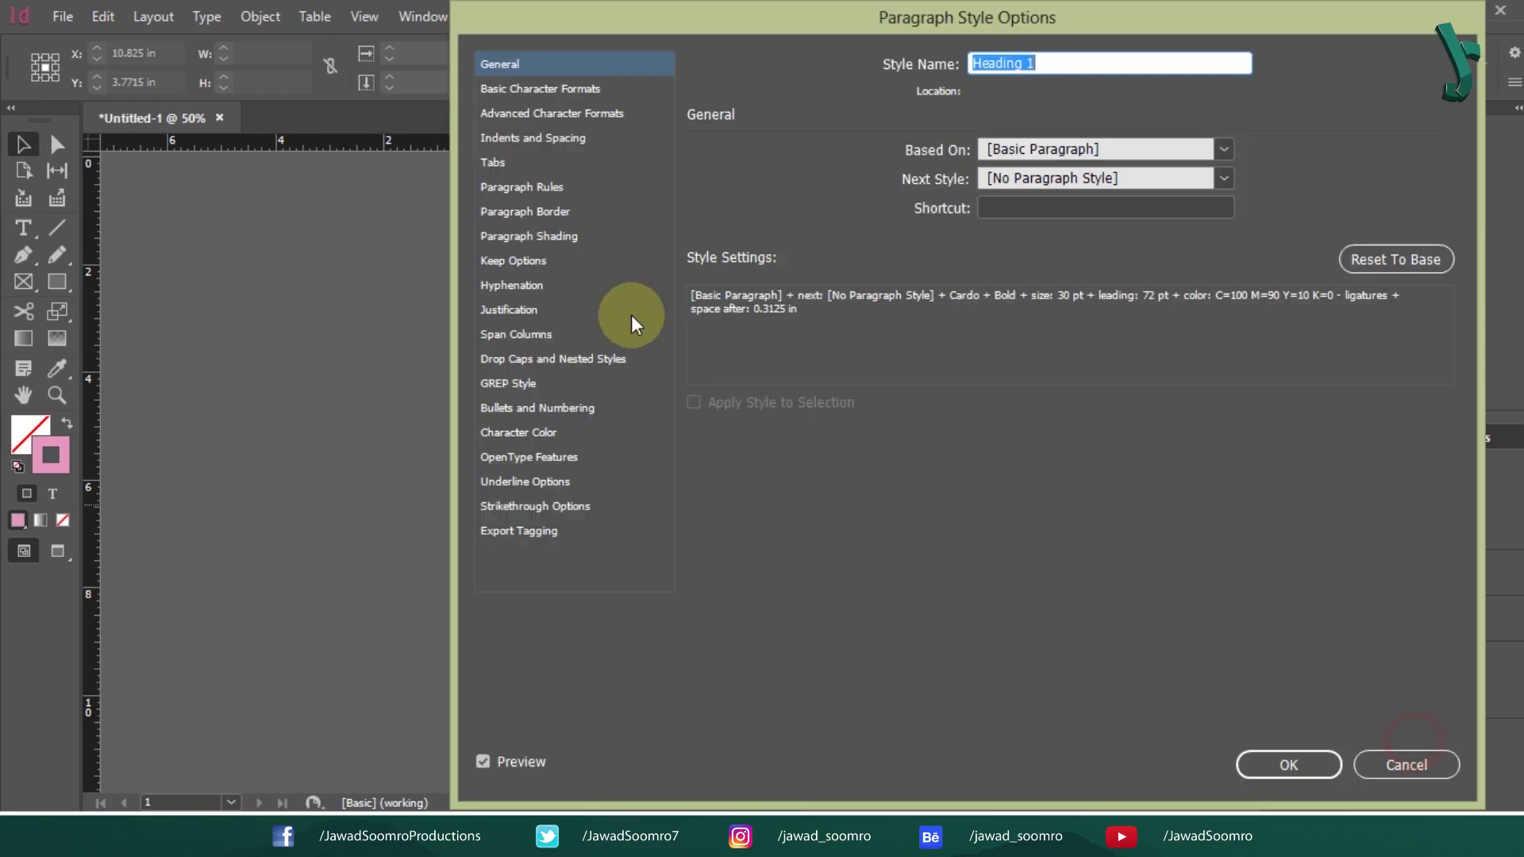
# Set the Heading 1 style's font size to 24 pt and apply the change.
pyautogui.click(538, 90)
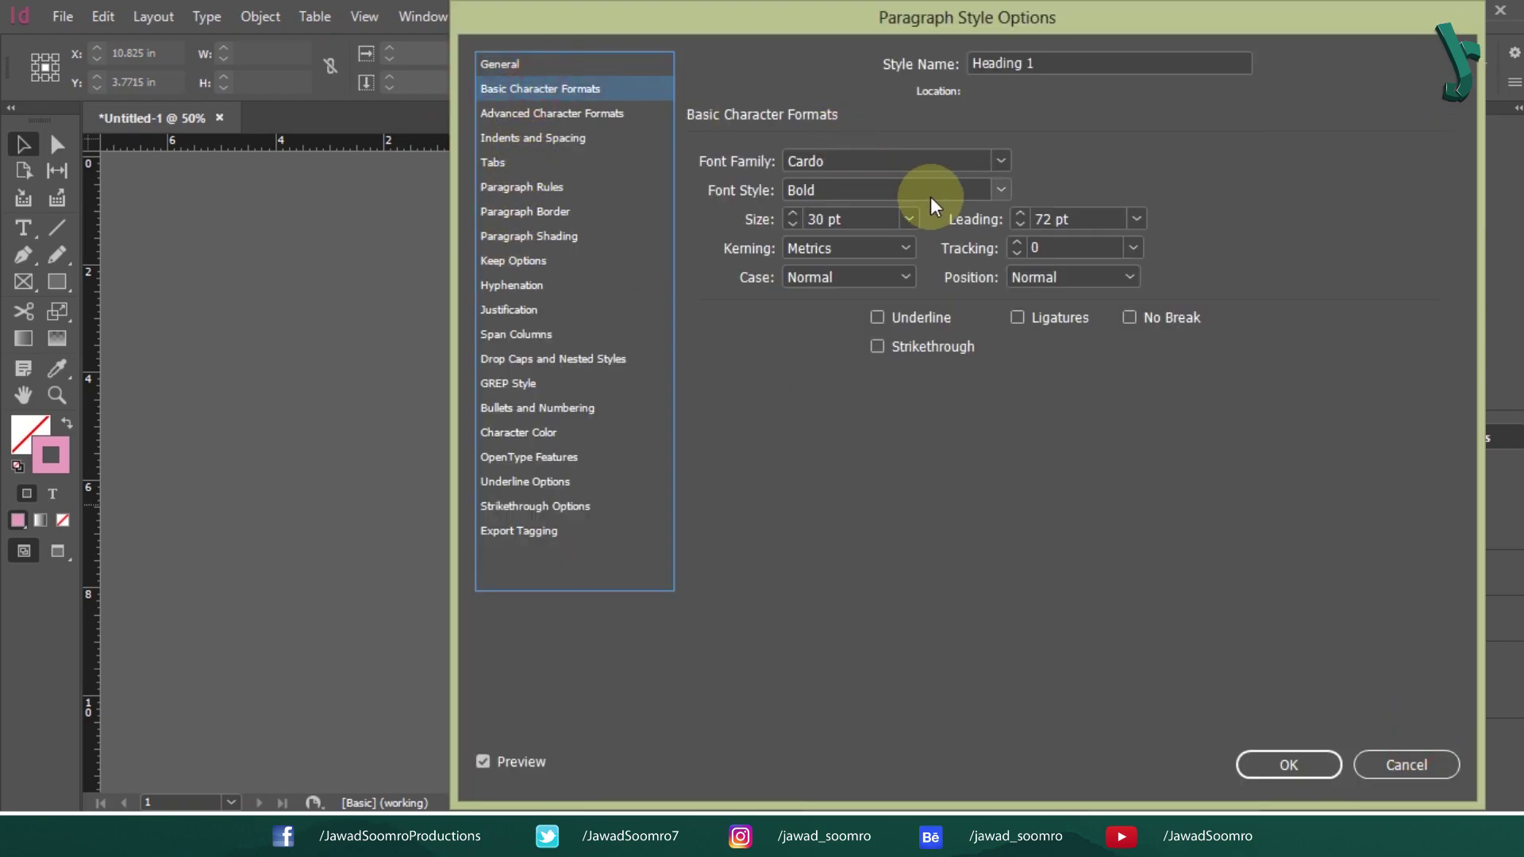
pyautogui.click(910, 219)
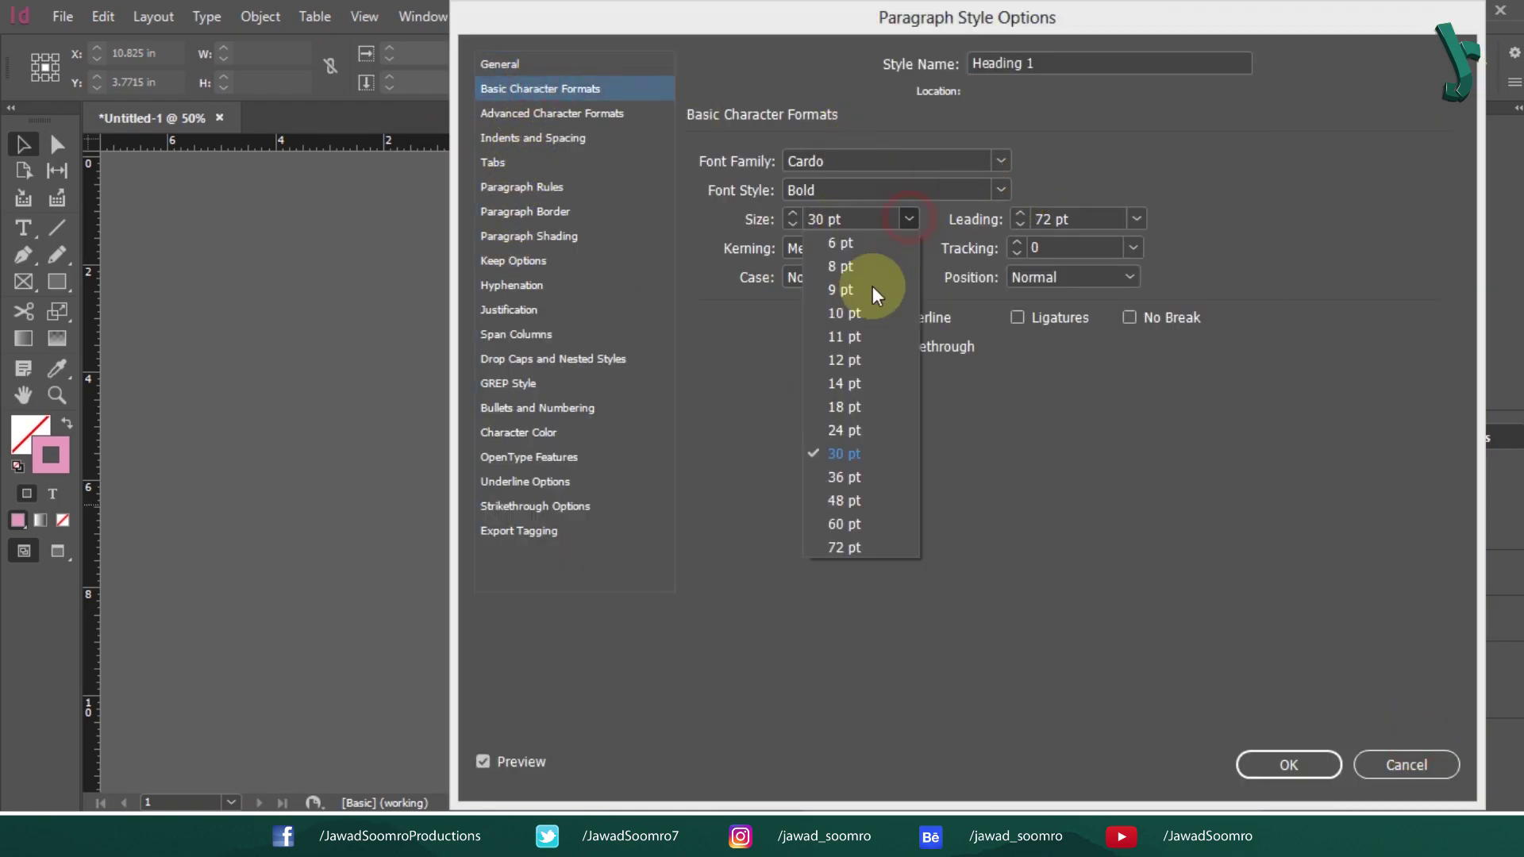
pyautogui.click(860, 439)
pyautogui.click(1289, 767)
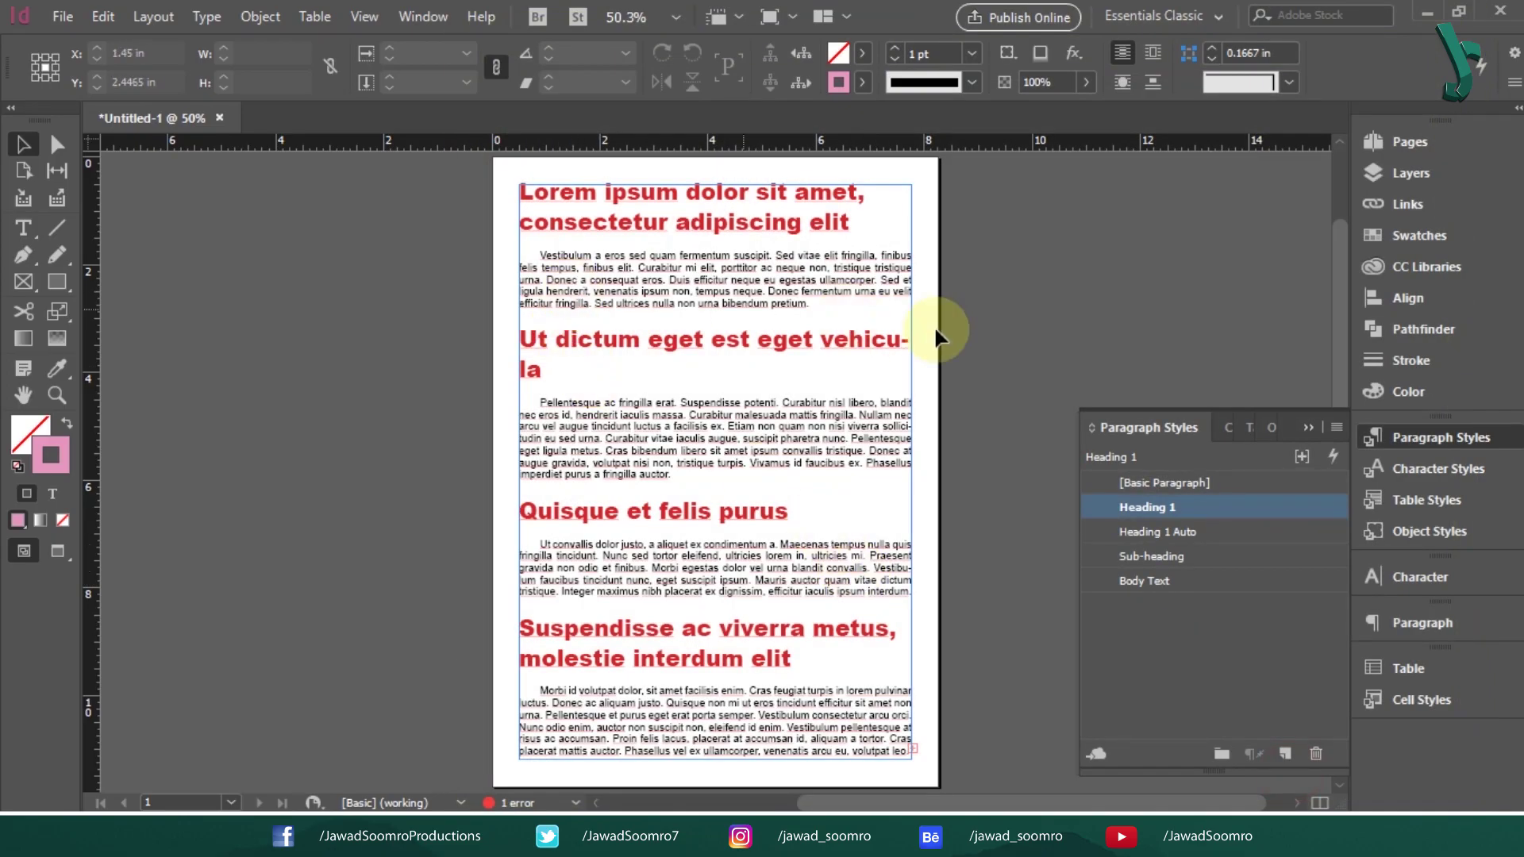
# Set the Heading 1 Auto style's font size to 36 pt and apply the change.
pyautogui.doubleClick(1183, 532)
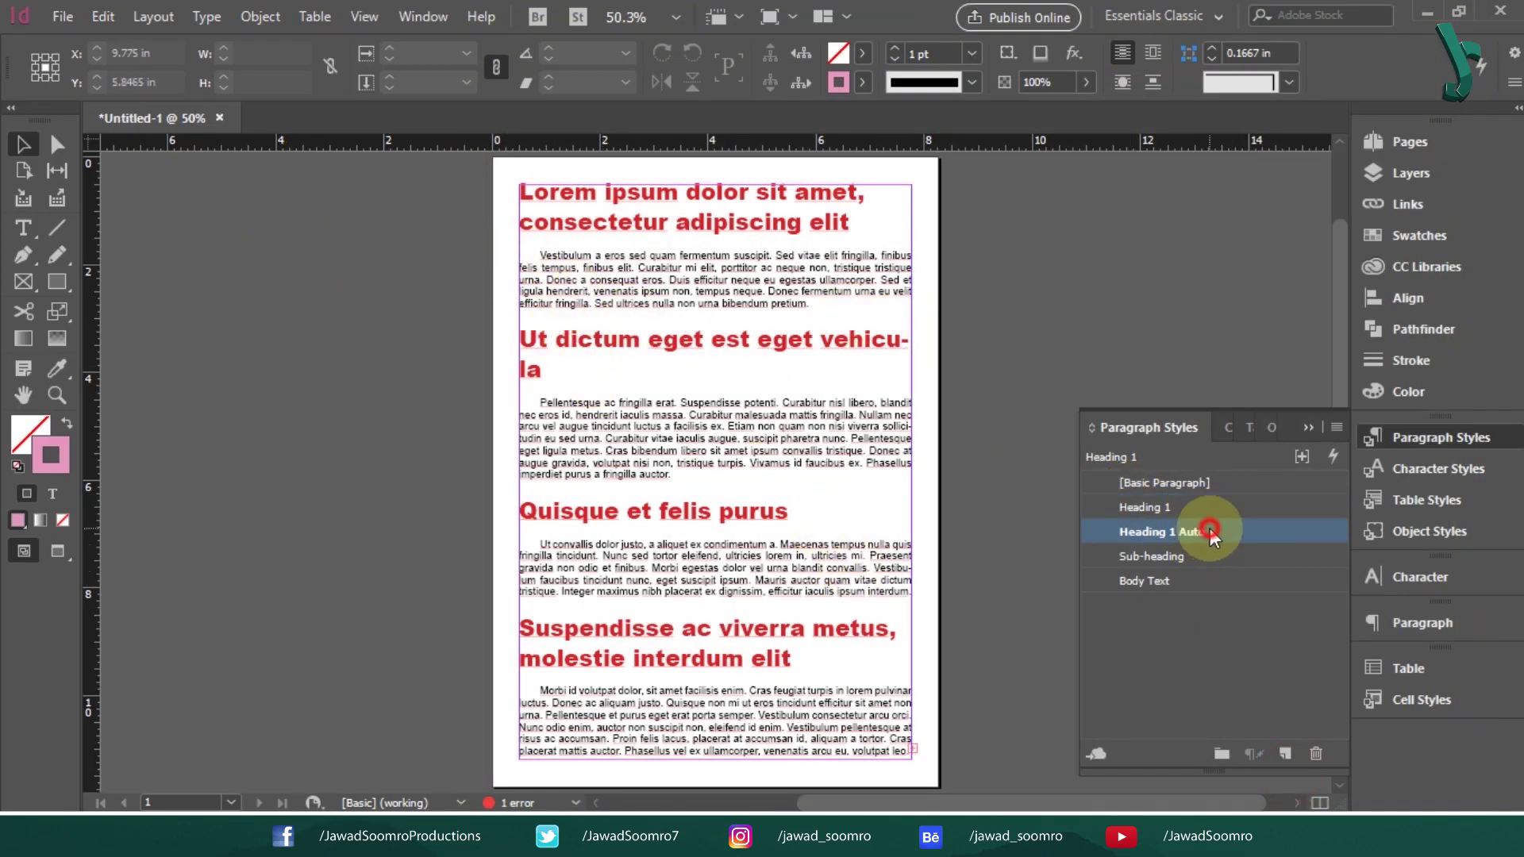
pyautogui.click(534, 92)
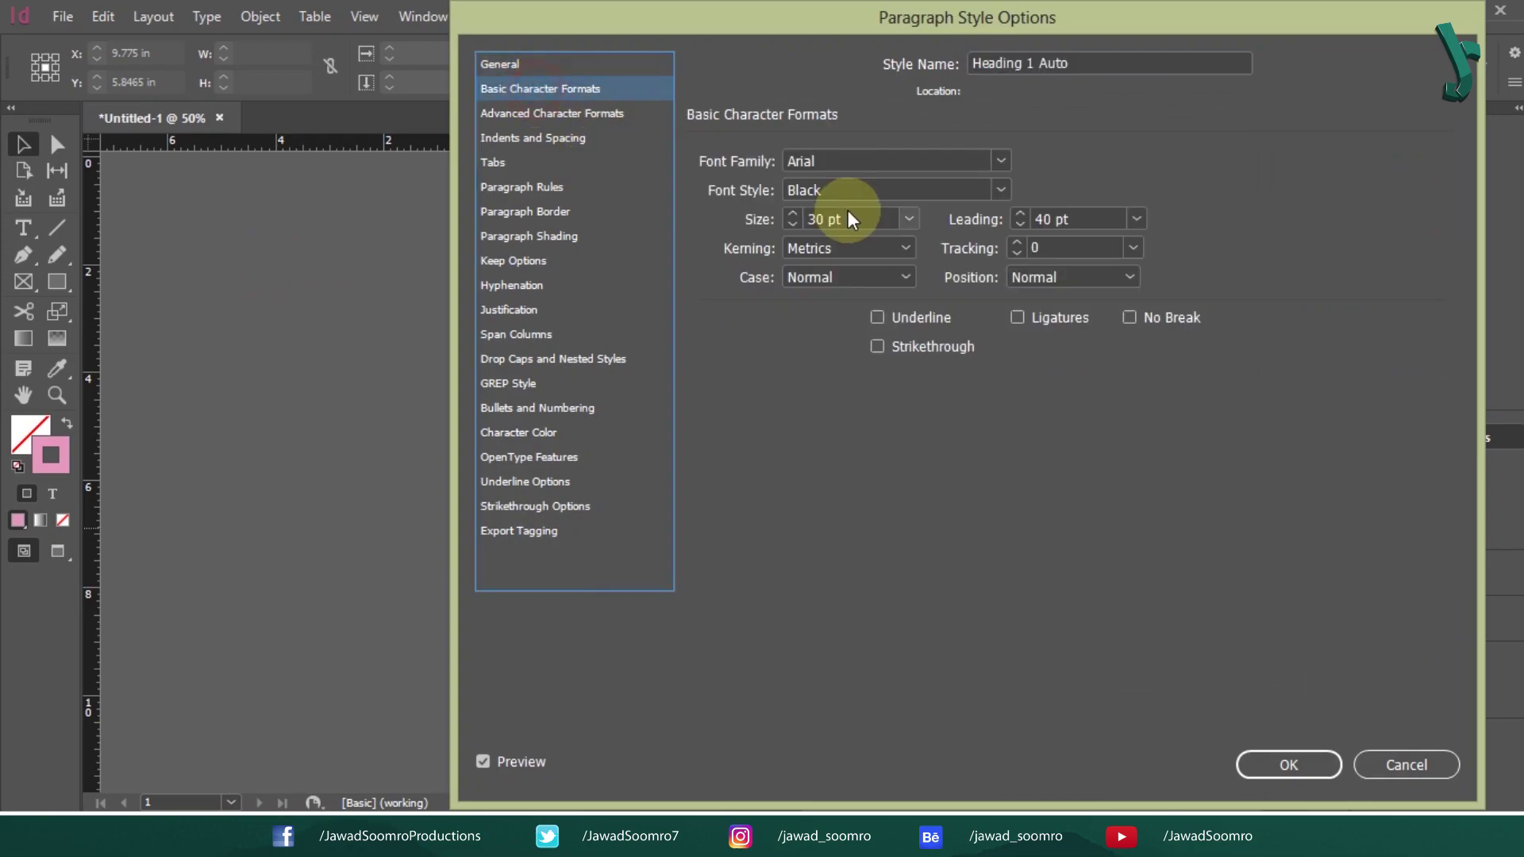
pyautogui.click(908, 220)
pyautogui.click(873, 477)
pyautogui.click(1314, 762)
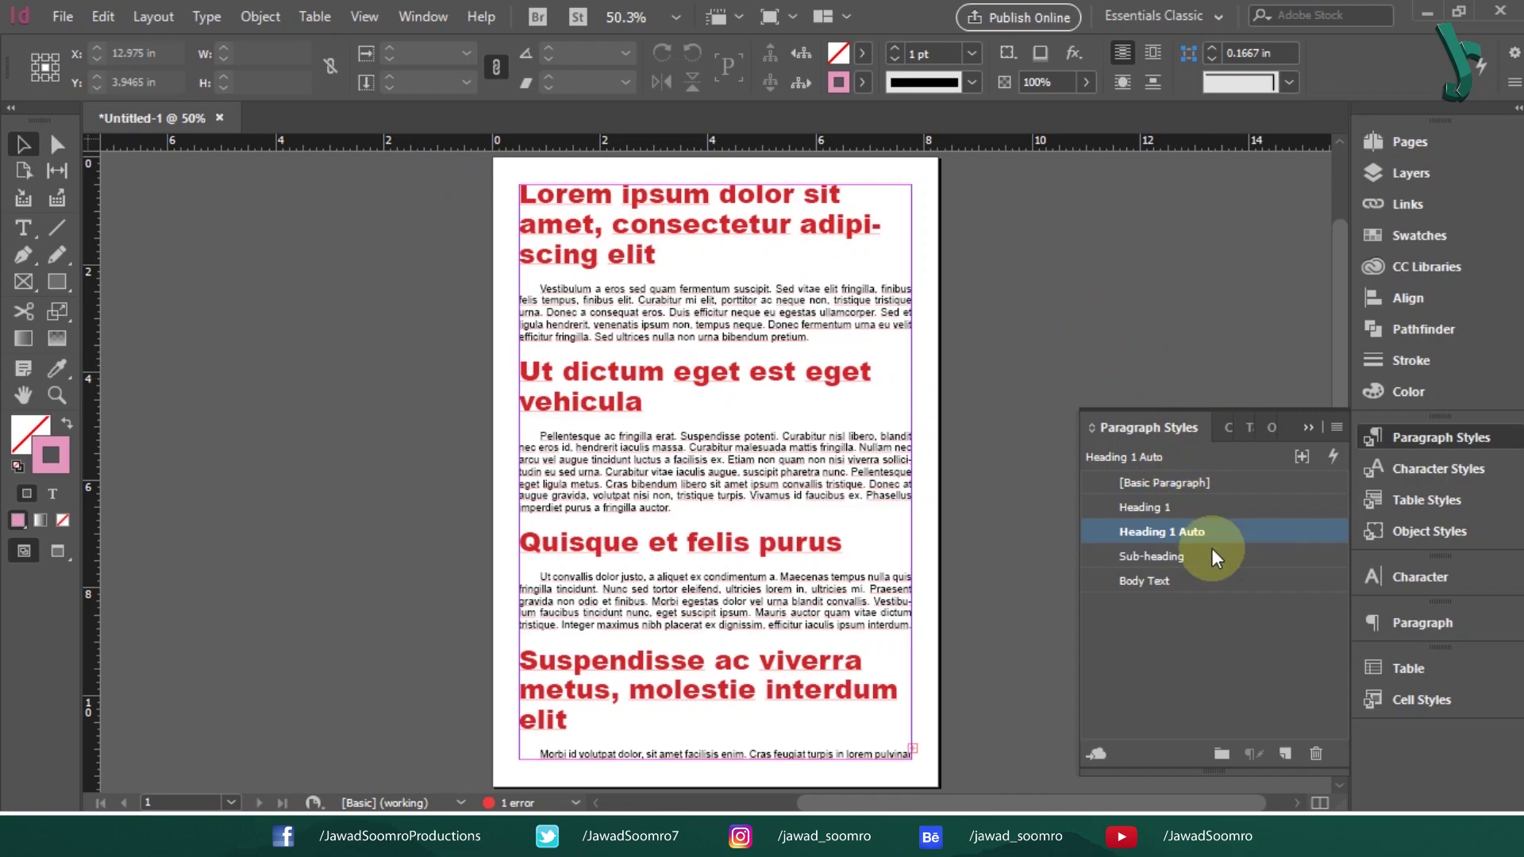
# Select the text frame, then open the Body Text style for editing and review its character formats and Indents and Spacing settings.
pyautogui.click(618, 419)
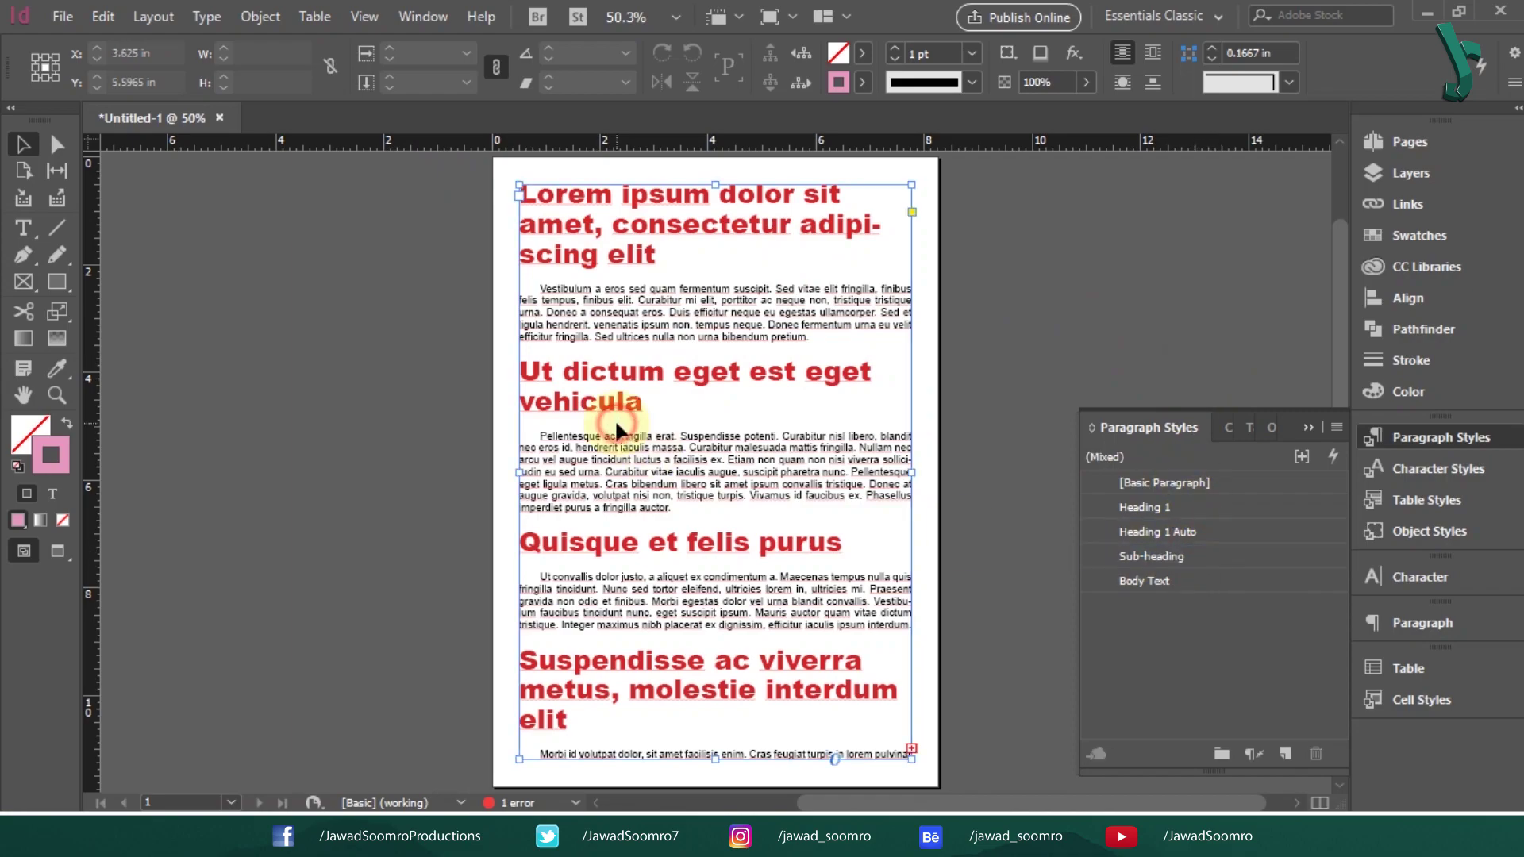
pyautogui.rightClick(1195, 579)
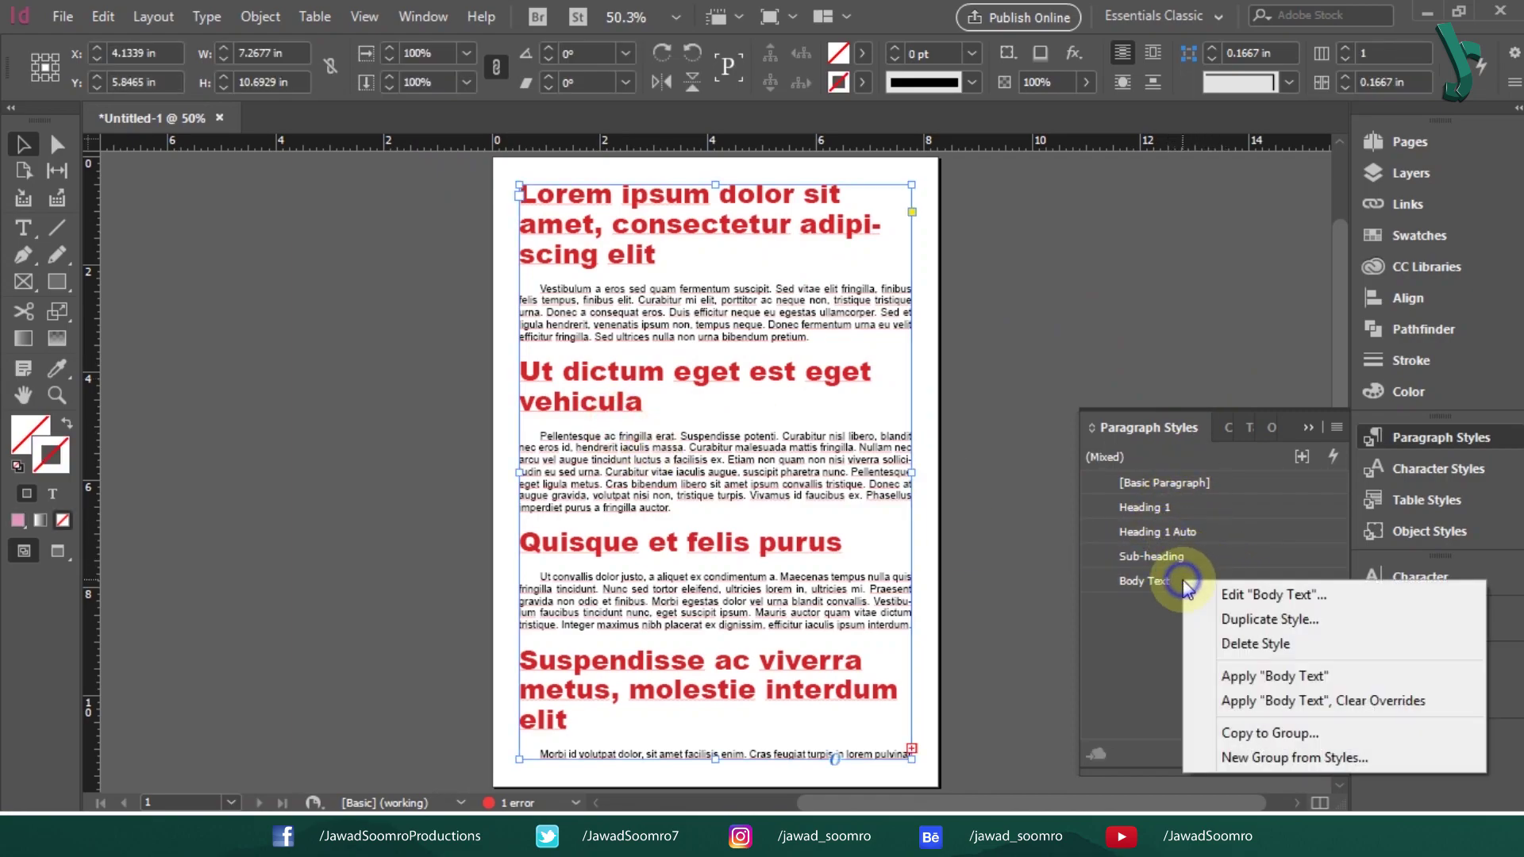
pyautogui.rightClick(1127, 585)
pyautogui.click(1221, 608)
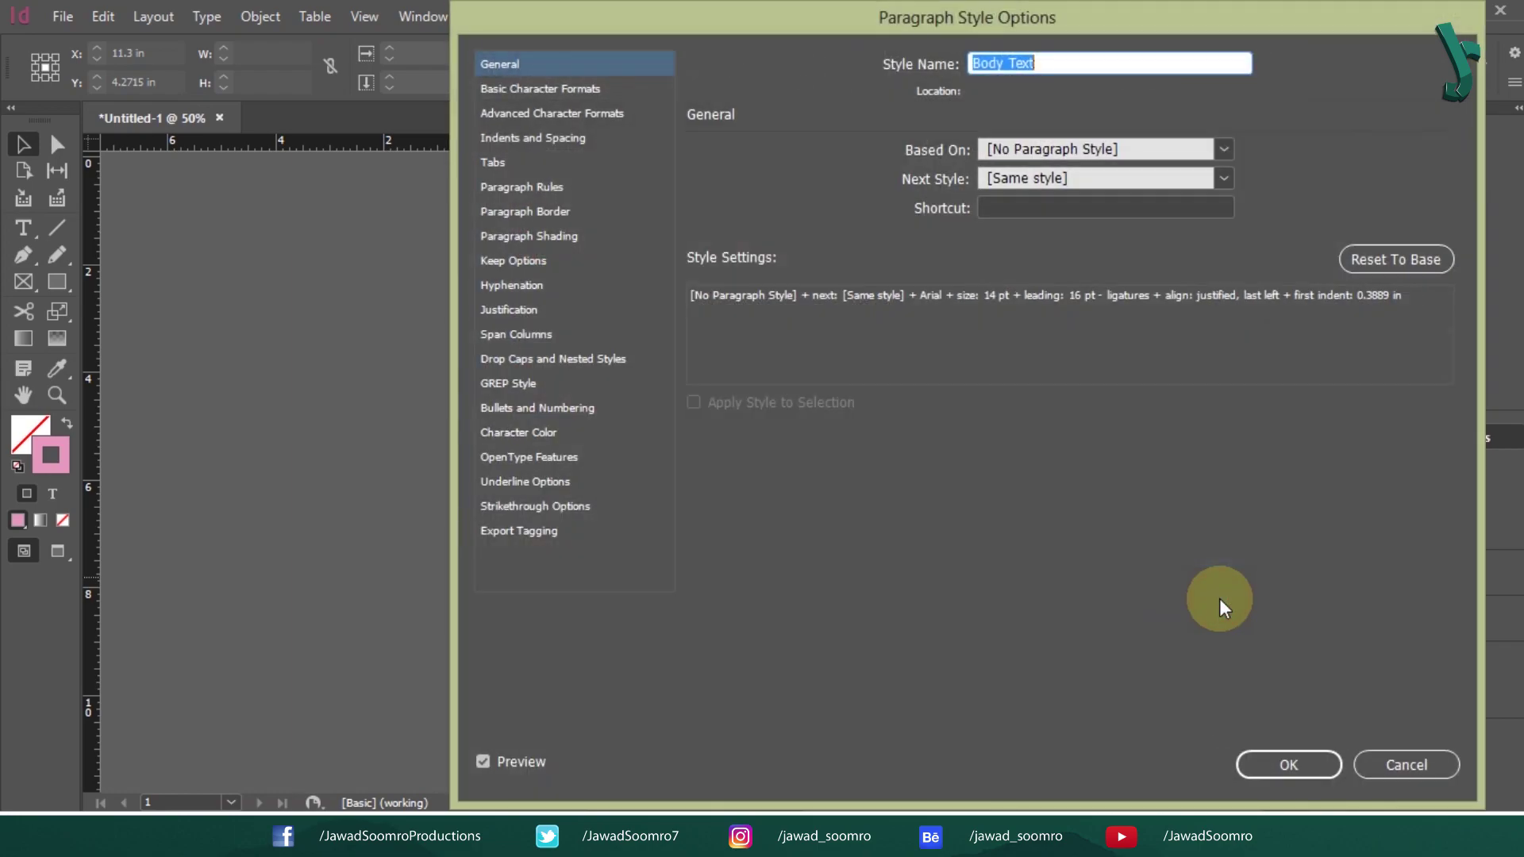
pyautogui.click(535, 92)
pyautogui.click(545, 115)
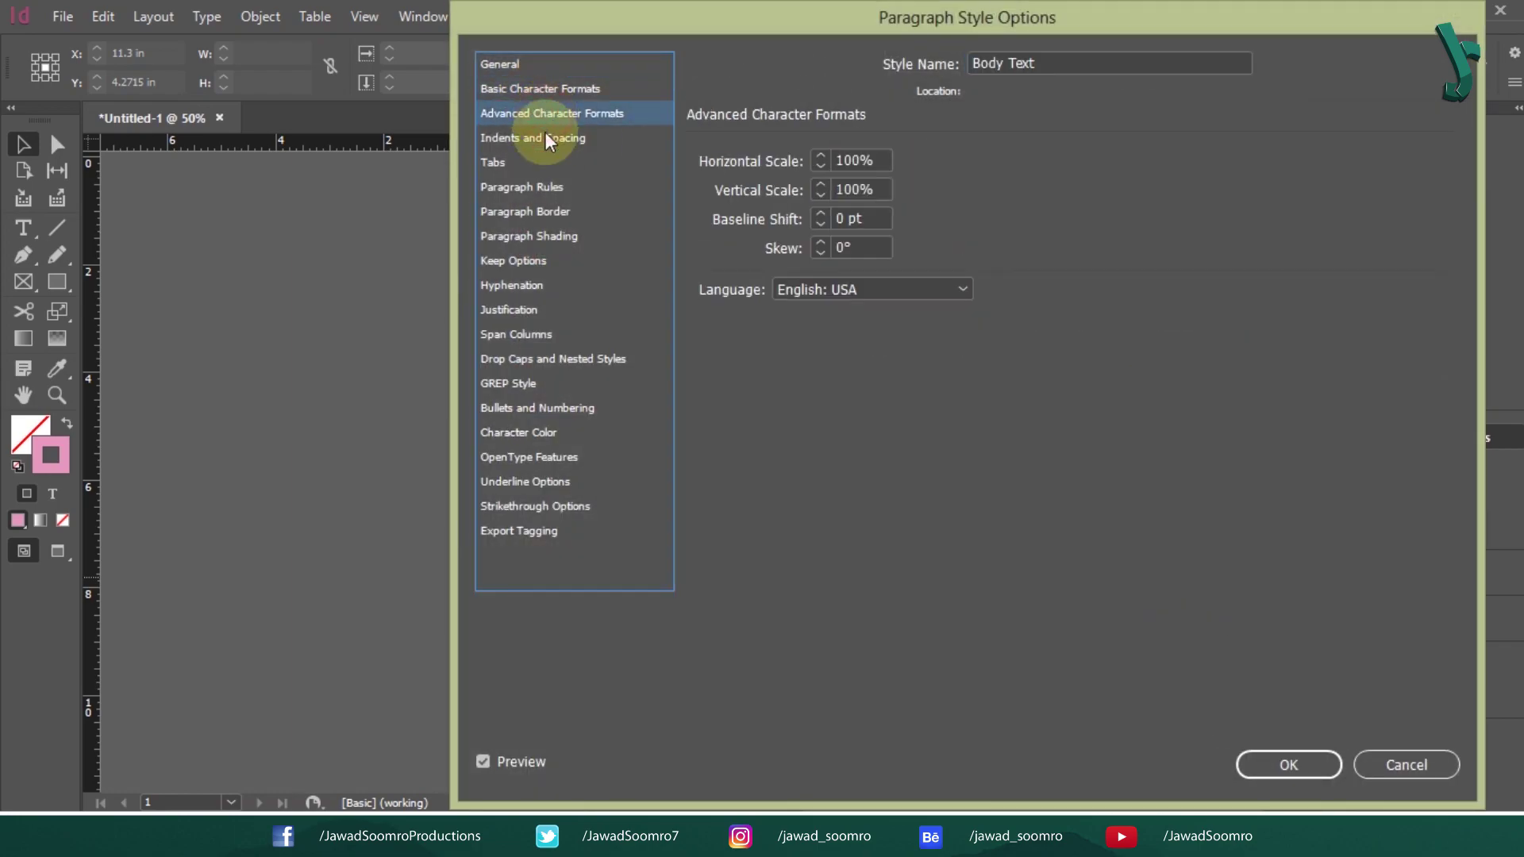
pyautogui.click(544, 137)
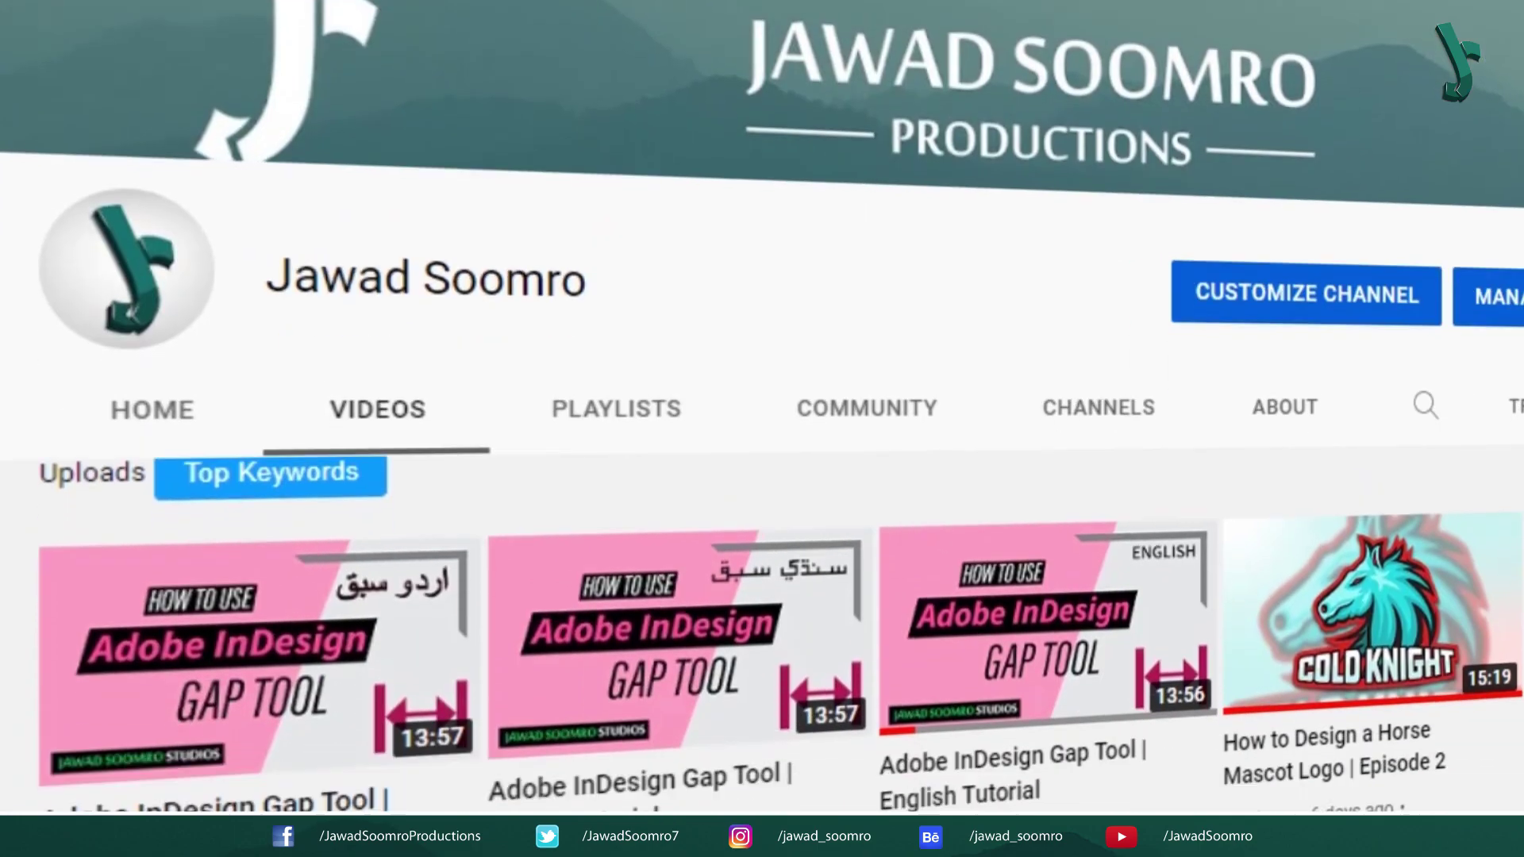